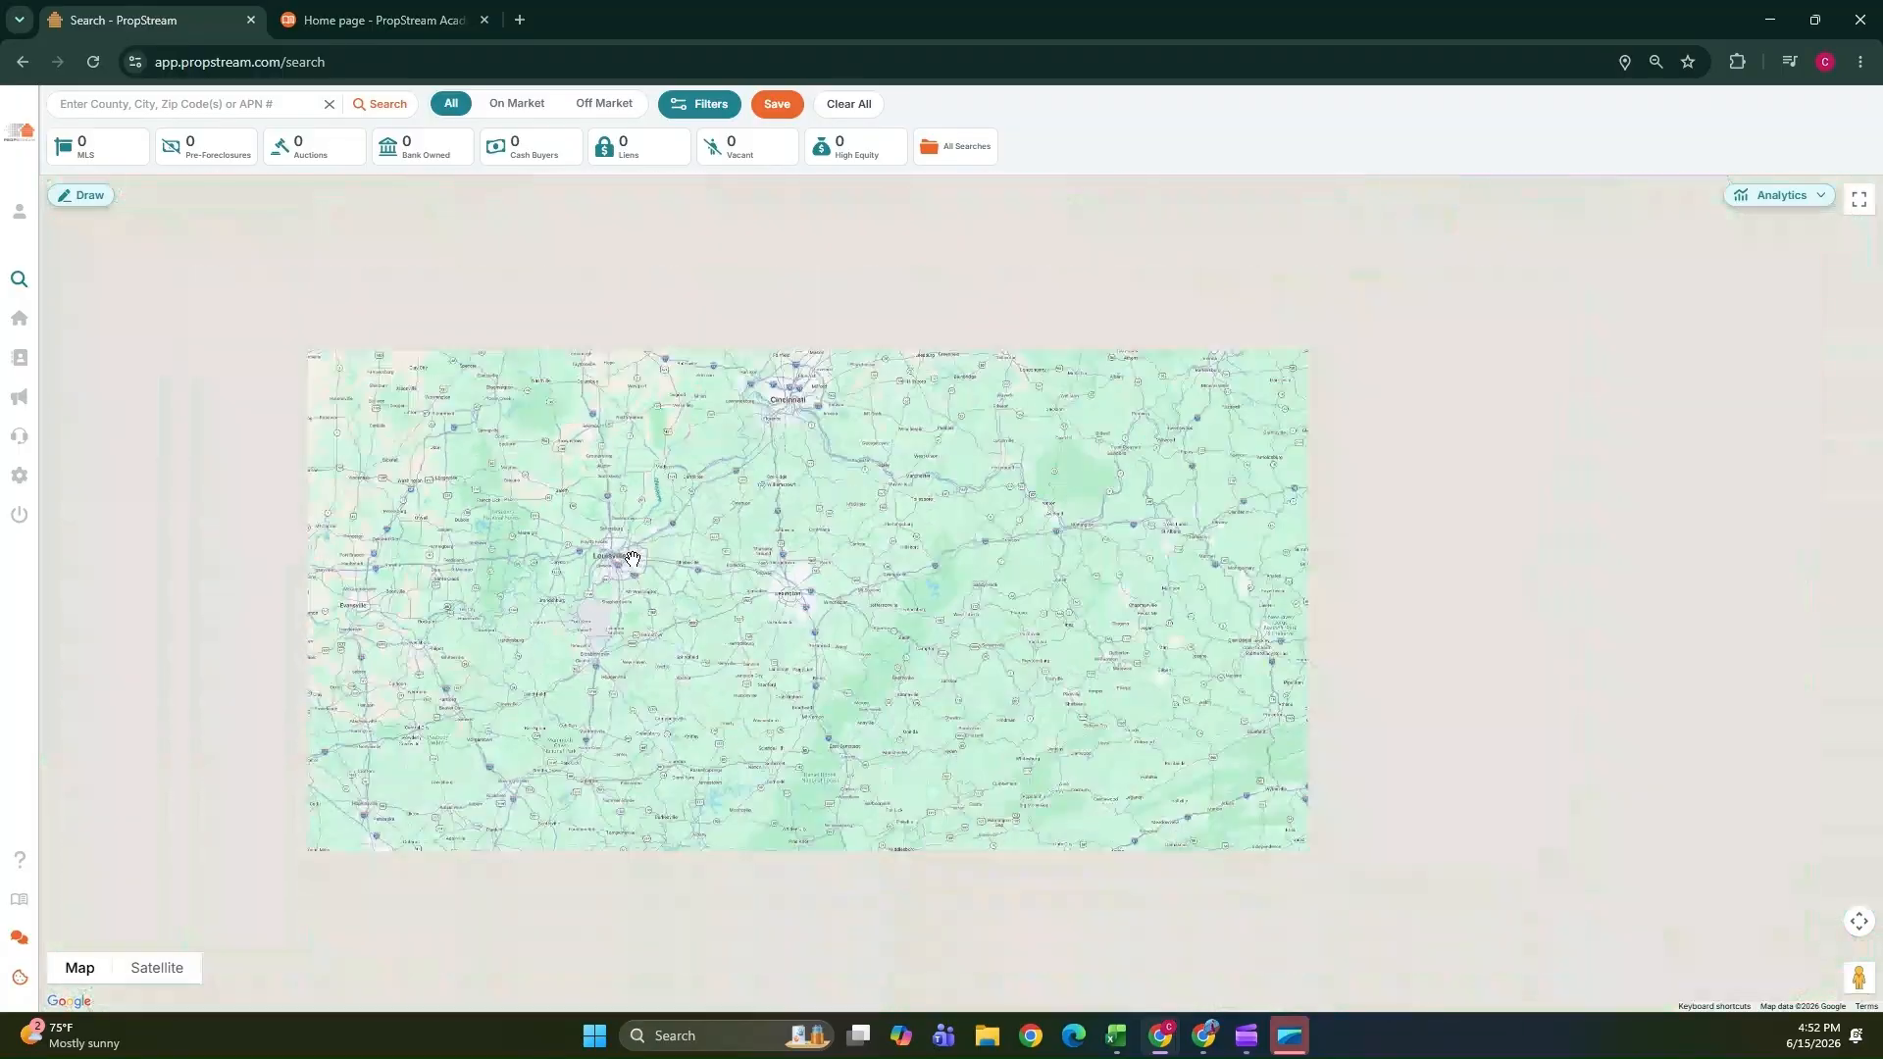
{"action": "scroll", "coordinate": [626, 546], "scroll_direction": "down", "scroll_amount": 2}
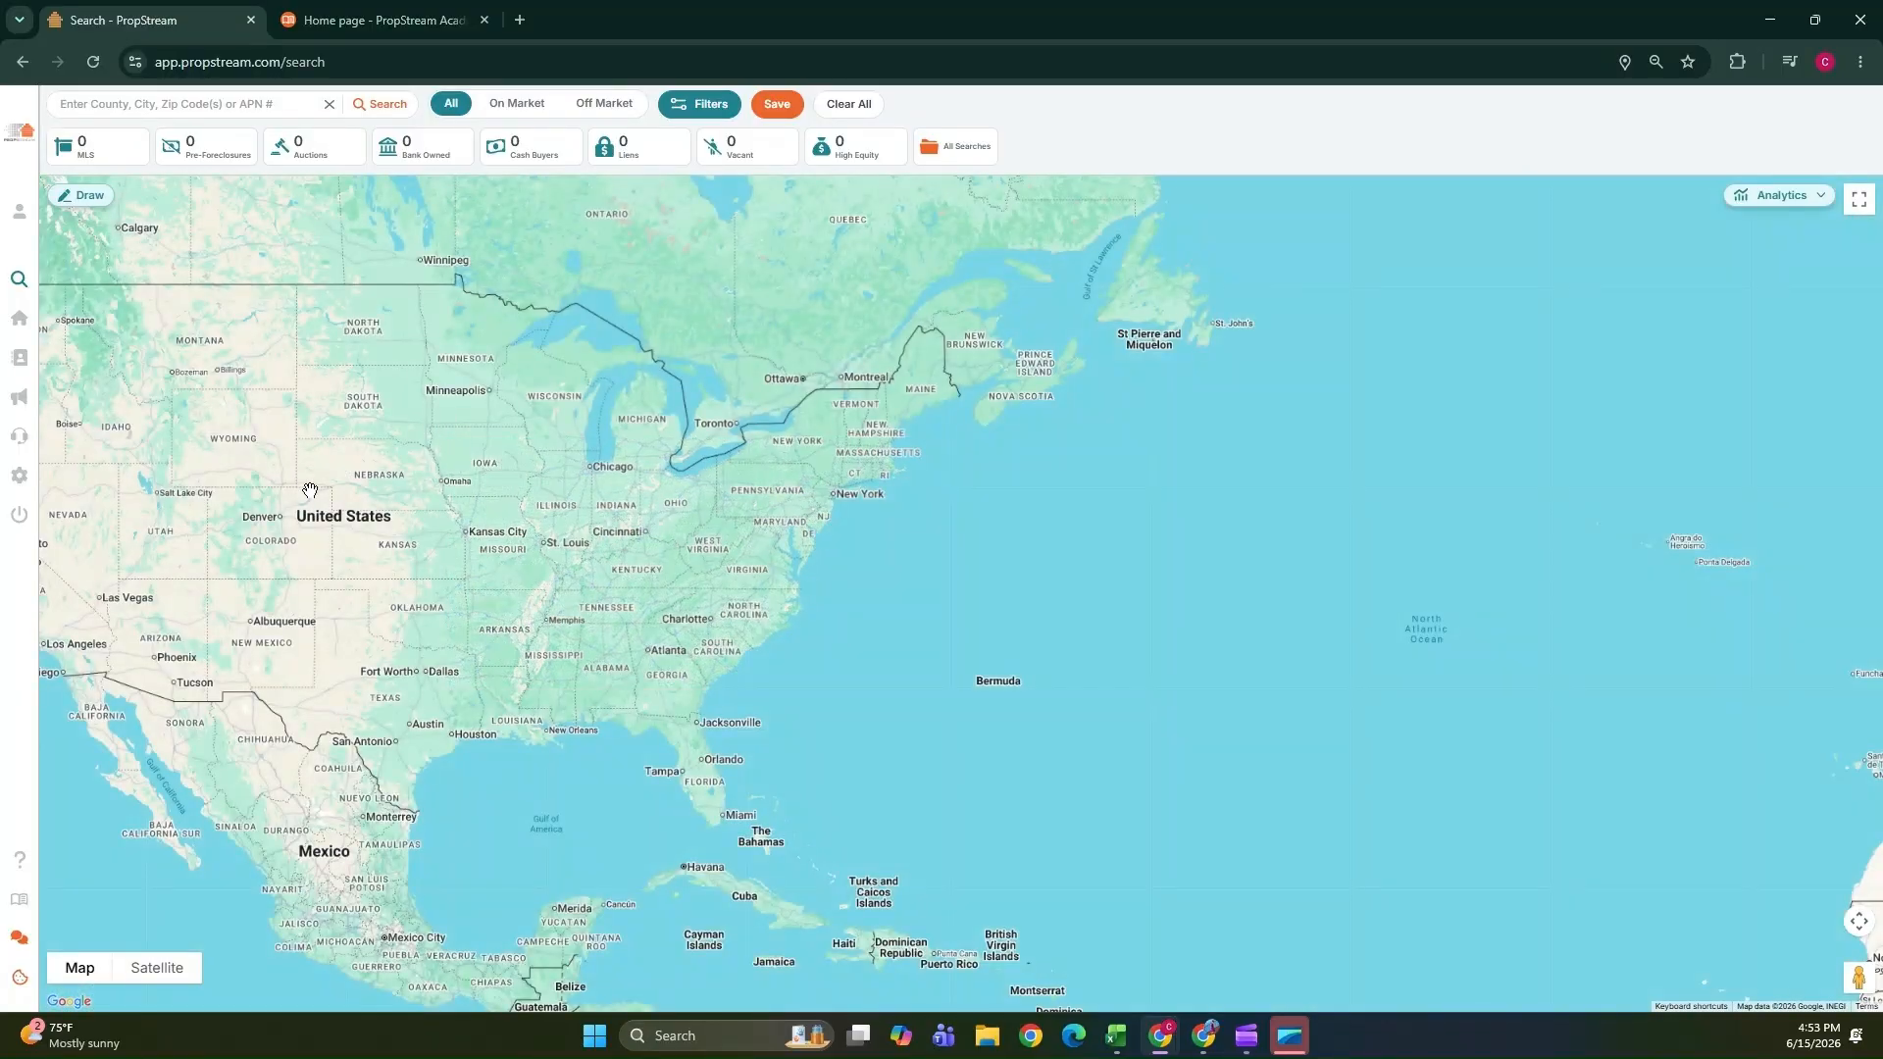
{"action": "left_click_drag", "start_coordinate": [307, 497], "coordinate": [719, 454]}
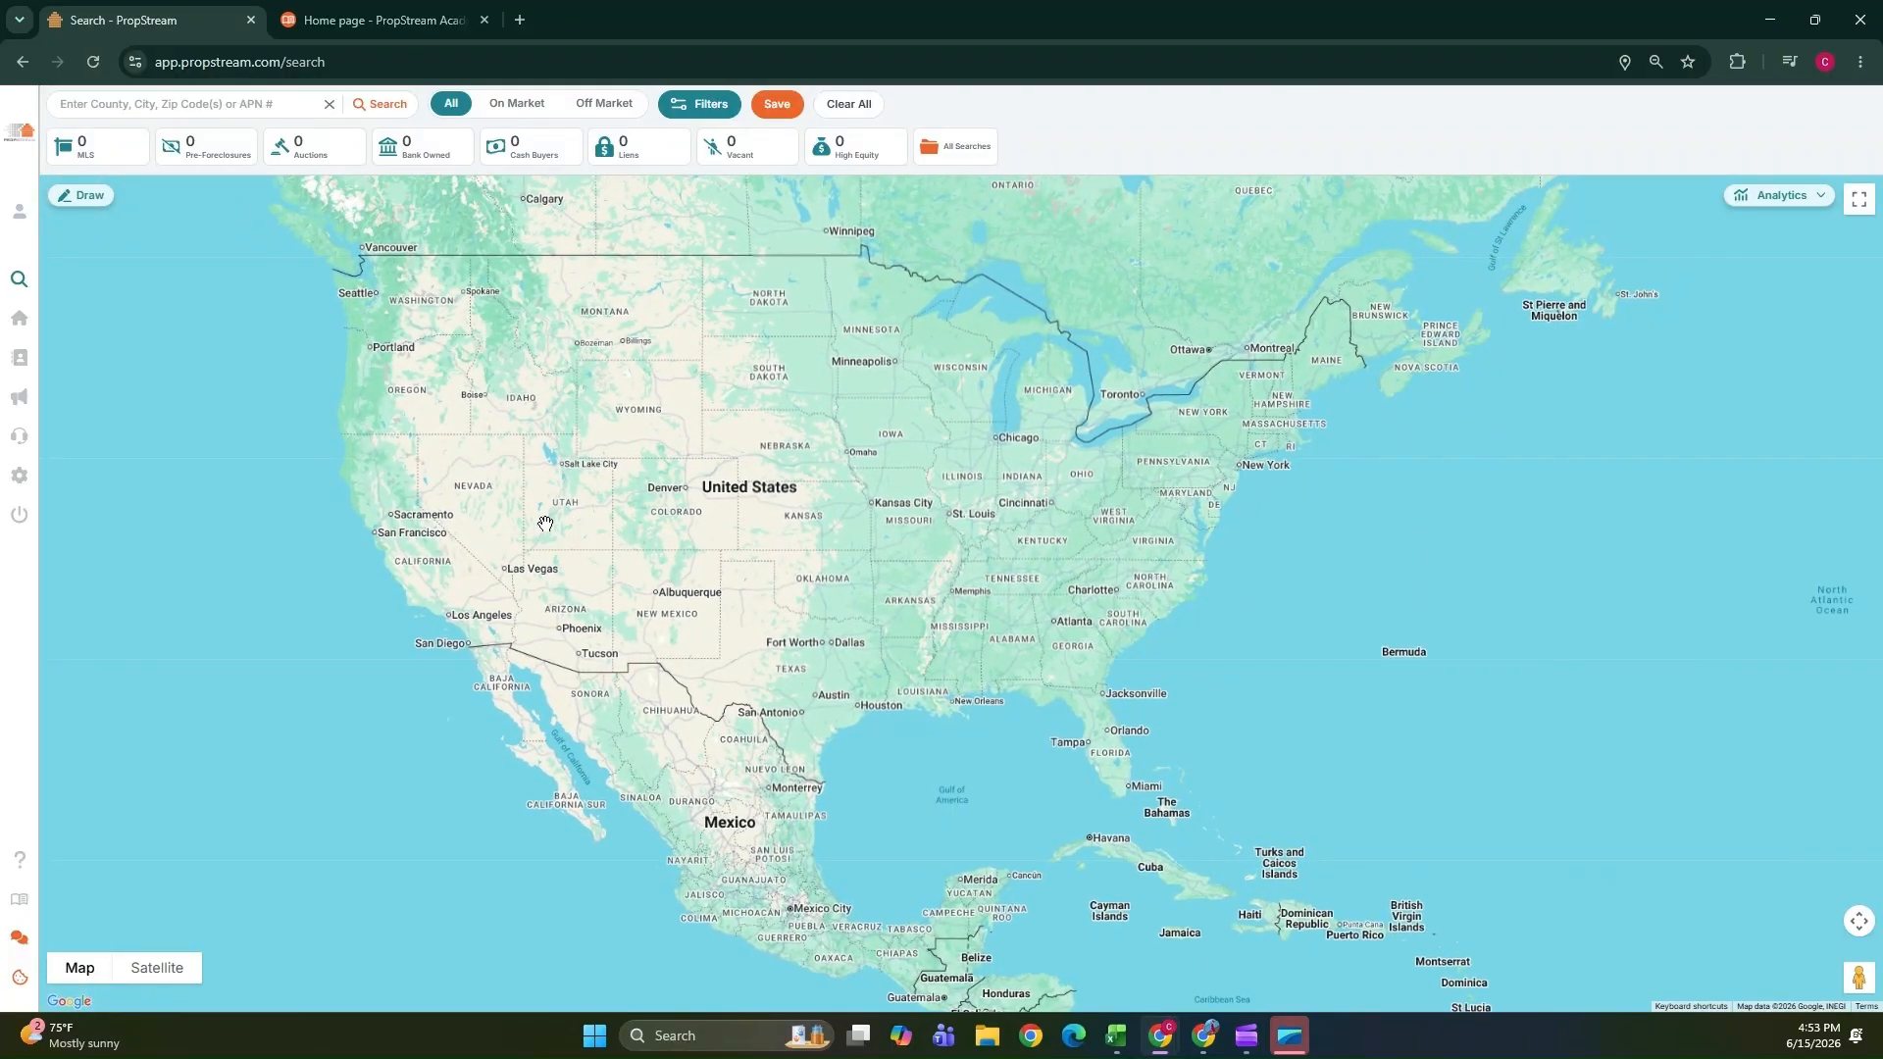
{"action": "mouse_move", "coordinate": [5, 149]}
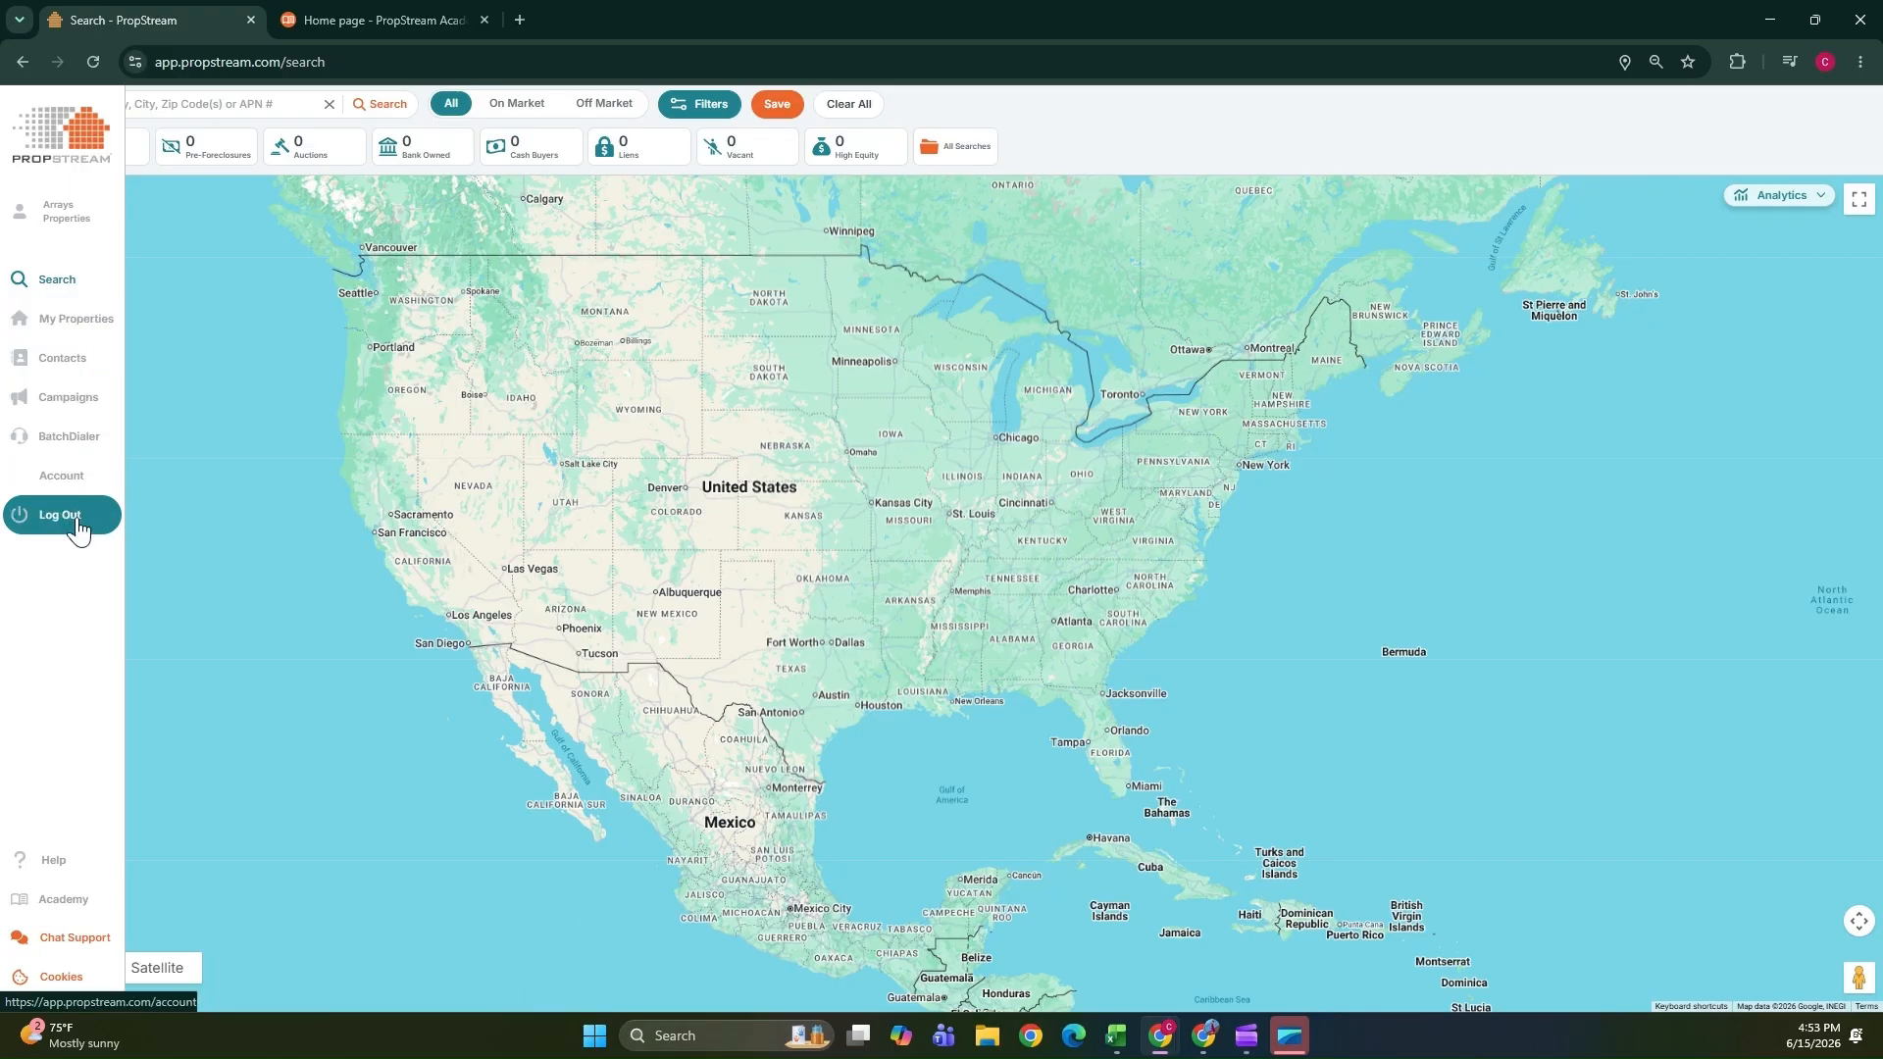
Open the PropStream Academy link in a new browser tab and switch to the academy page.
{"action": "right_click", "coordinate": [59, 915]}
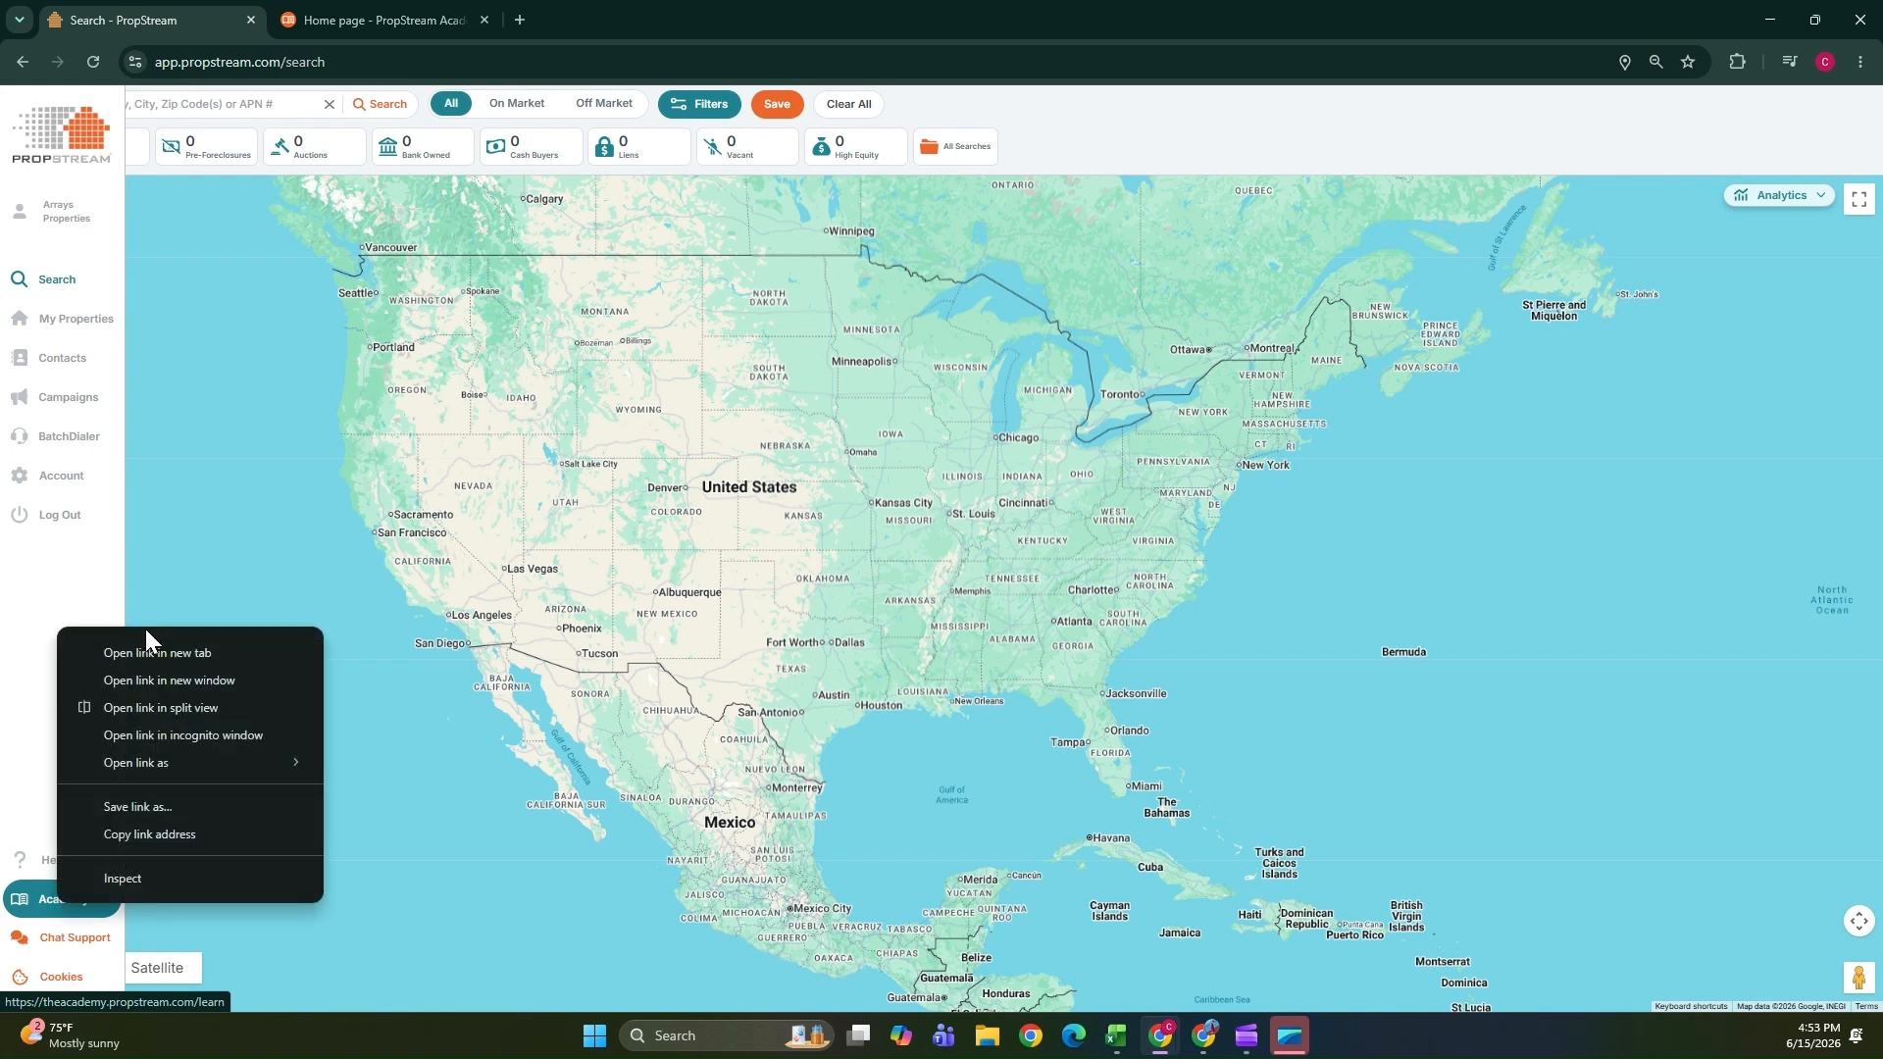
{"action": "left_click", "coordinate": [135, 655]}
{"action": "left_click", "coordinate": [621, 14]}
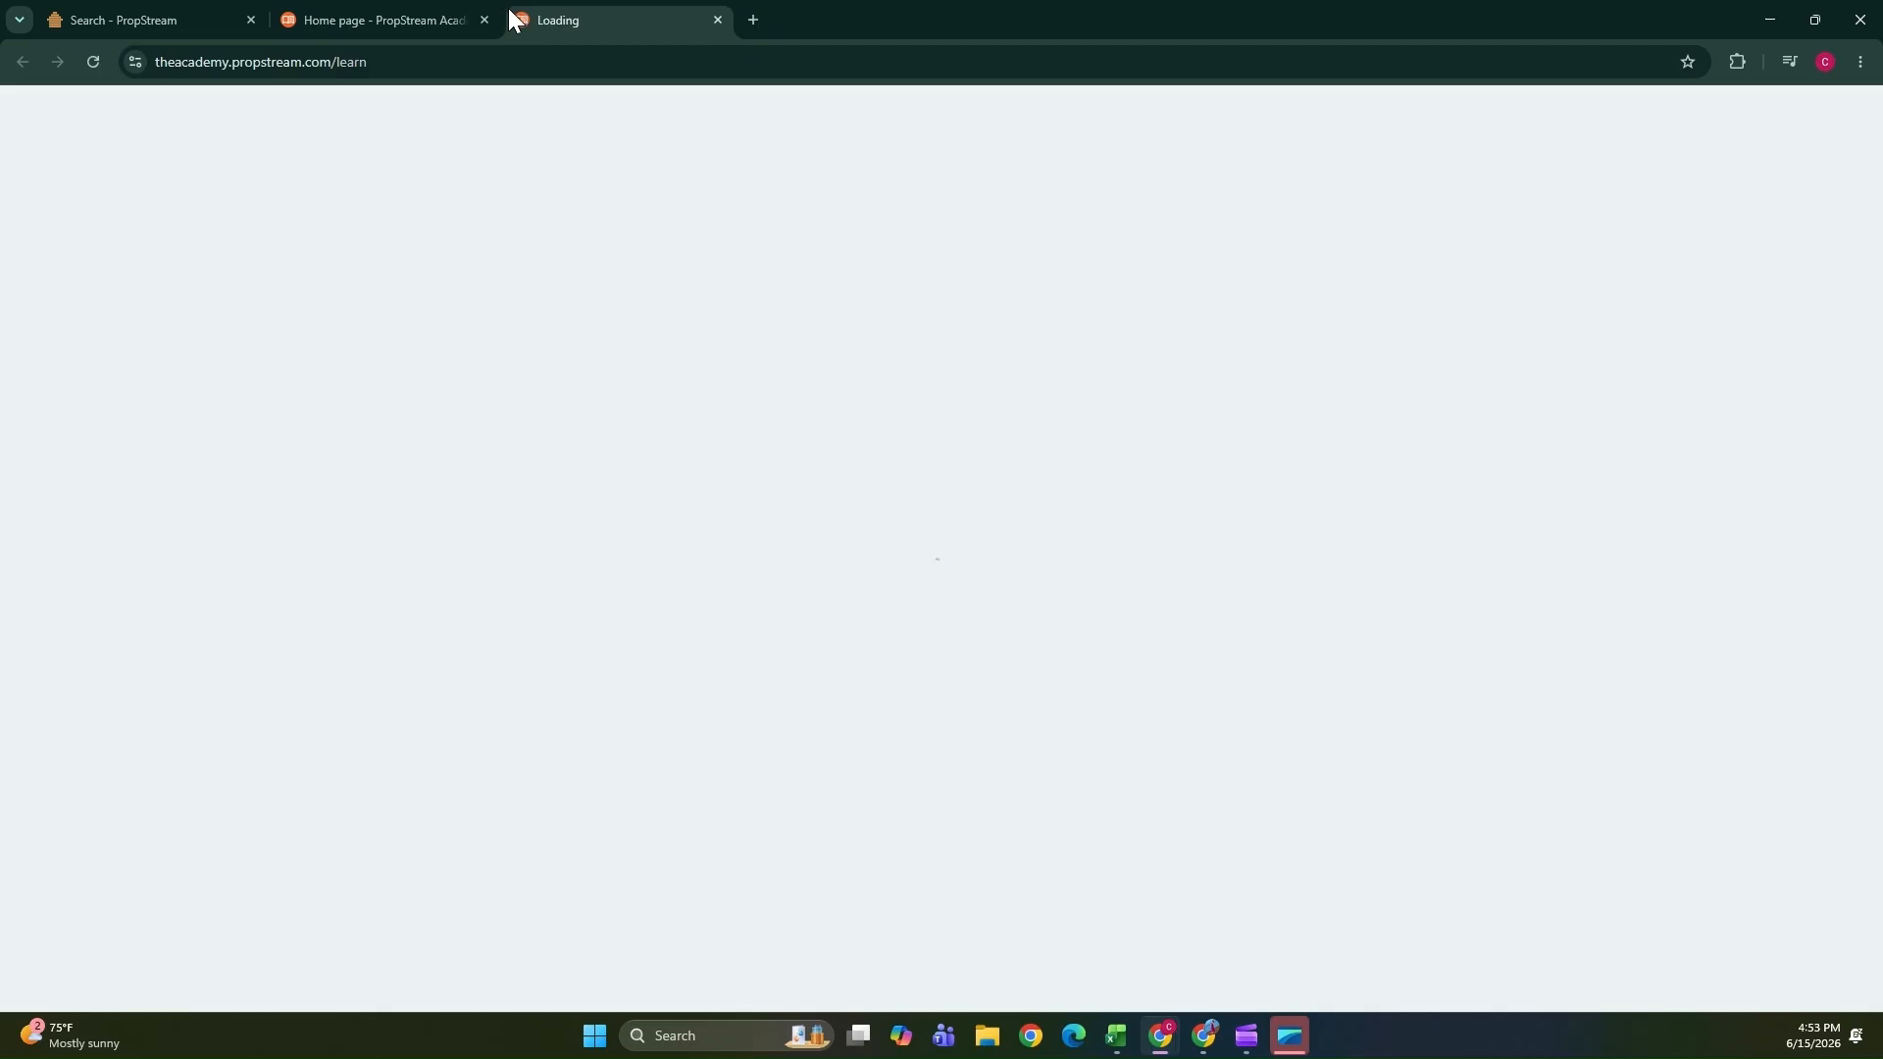
{"action": "left_click", "coordinate": [484, 20]}
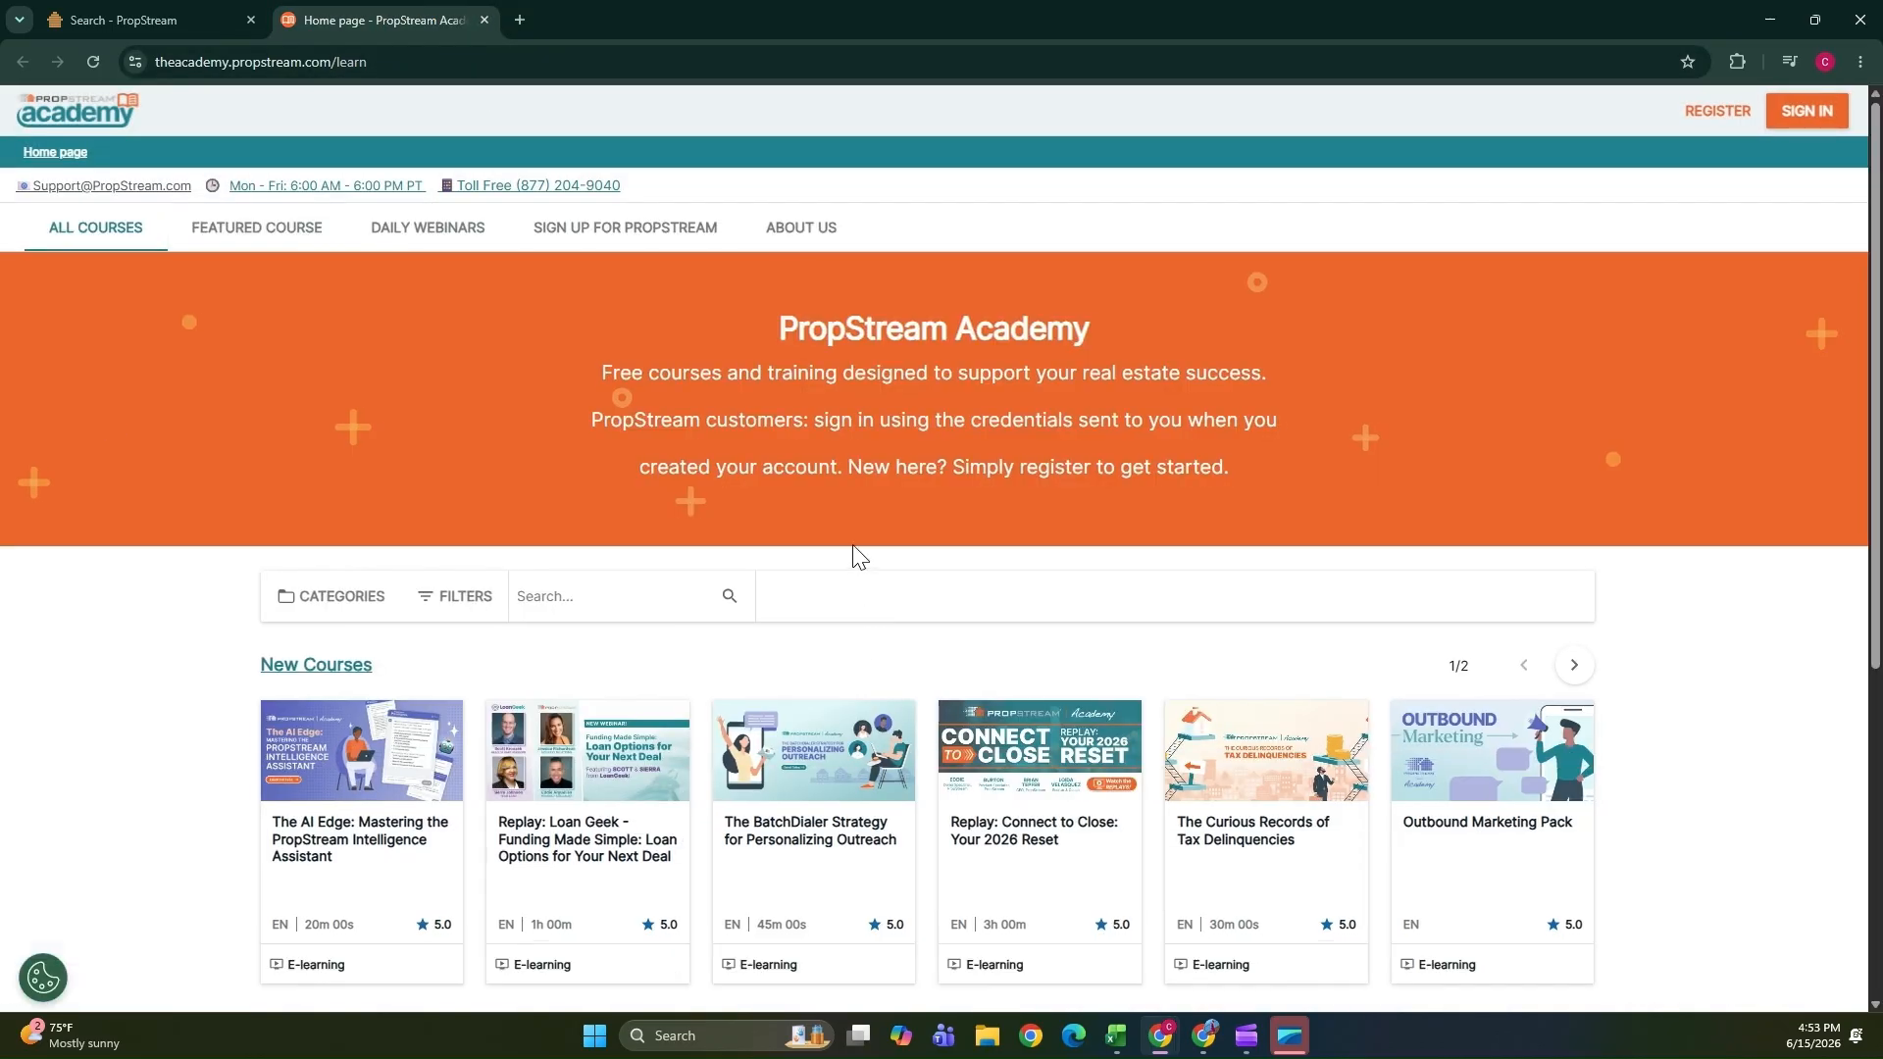
Browse the academy's course listings, page through New Courses, and open the course filters.
{"action": "scroll", "coordinate": [184, 441], "scroll_direction": "down", "scroll_amount": 6}
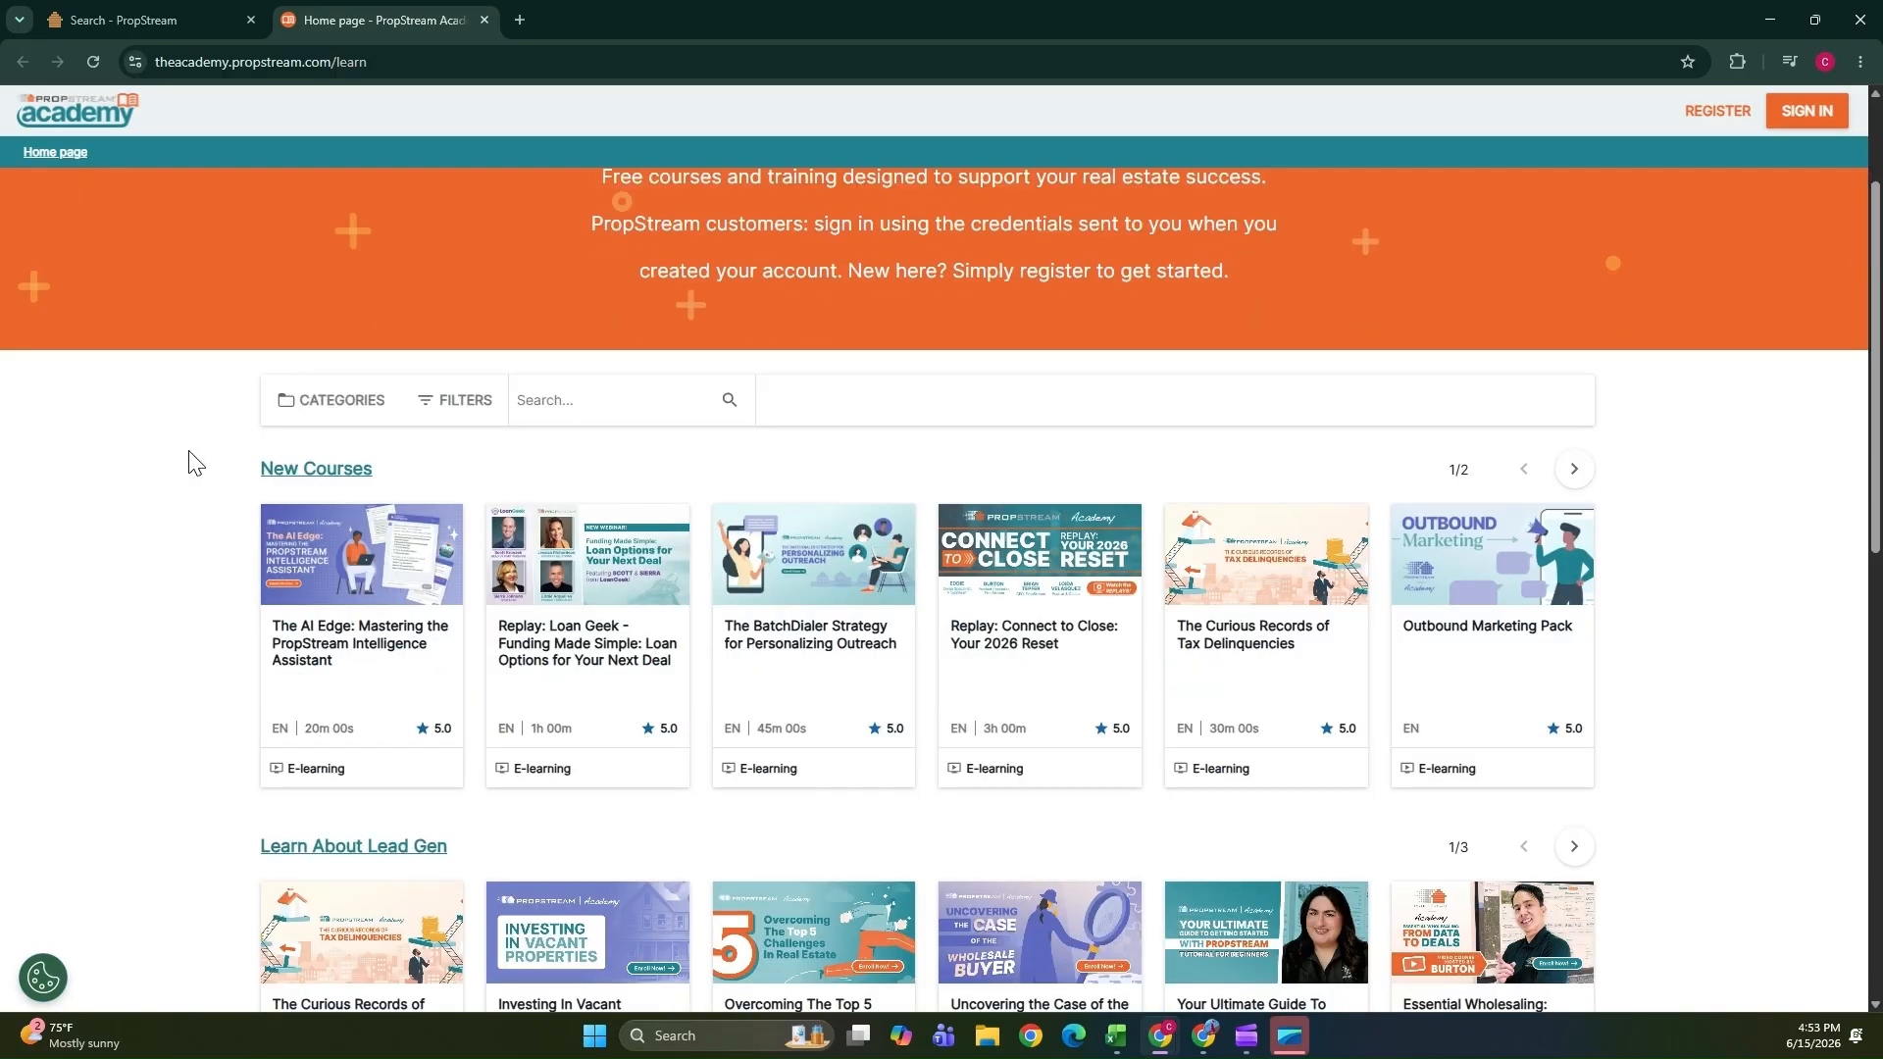
{"action": "scroll", "coordinate": [186, 459], "scroll_direction": "down", "scroll_amount": 4}
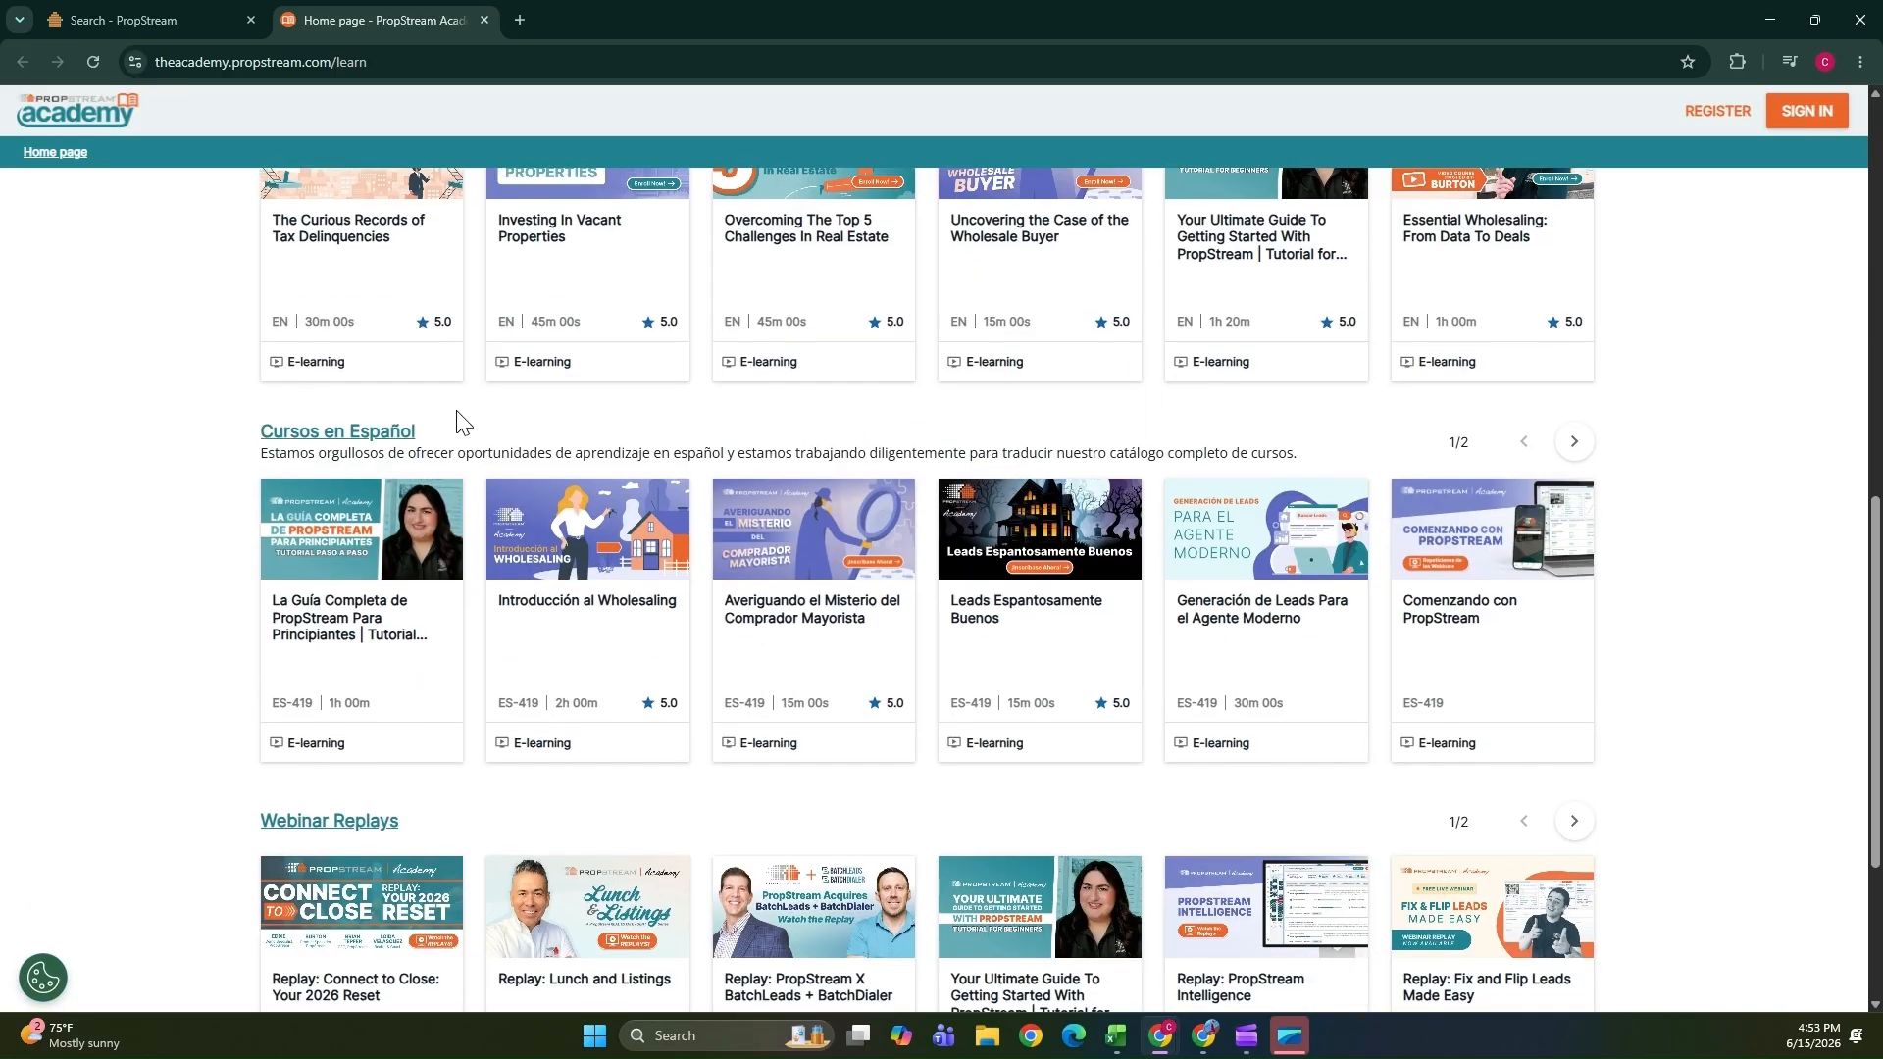
{"action": "scroll", "coordinate": [282, 586], "scroll_direction": "up", "scroll_amount": 4}
{"action": "scroll", "coordinate": [284, 593], "scroll_direction": "up", "scroll_amount": 4}
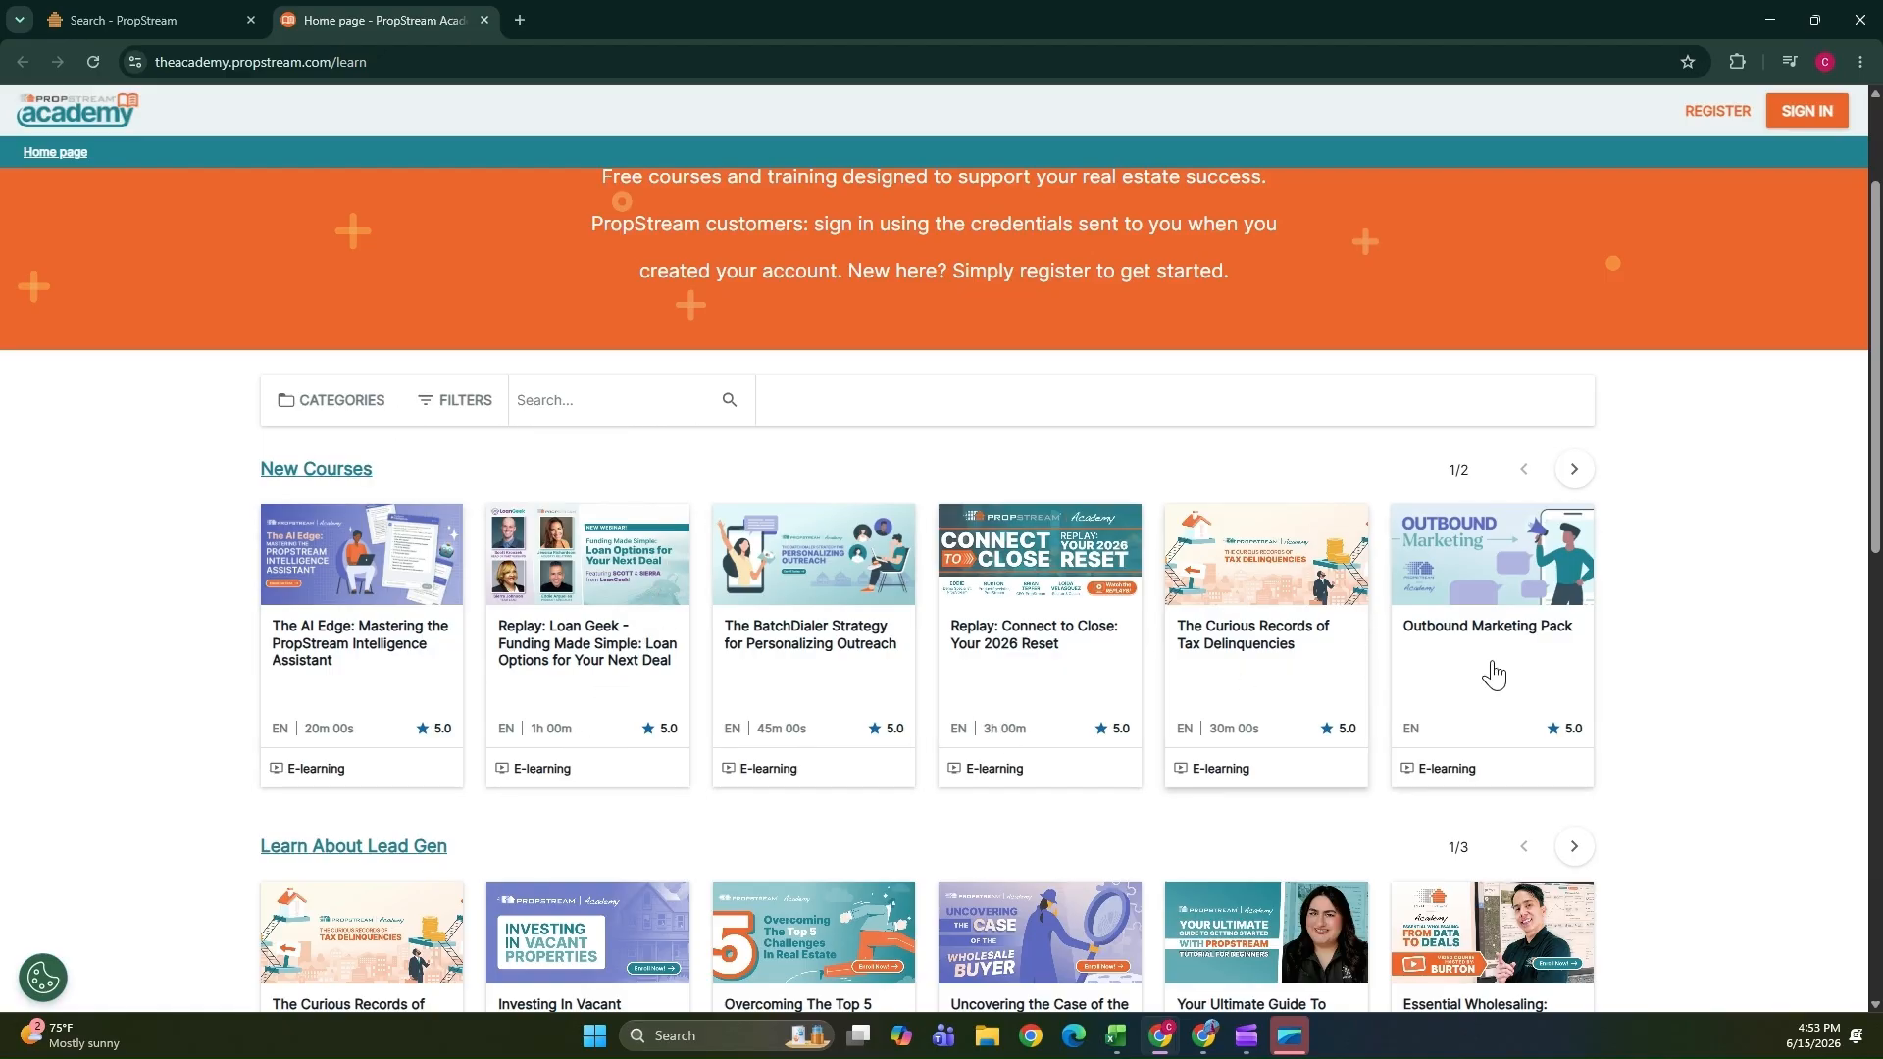
{"action": "left_click", "coordinate": [1574, 475]}
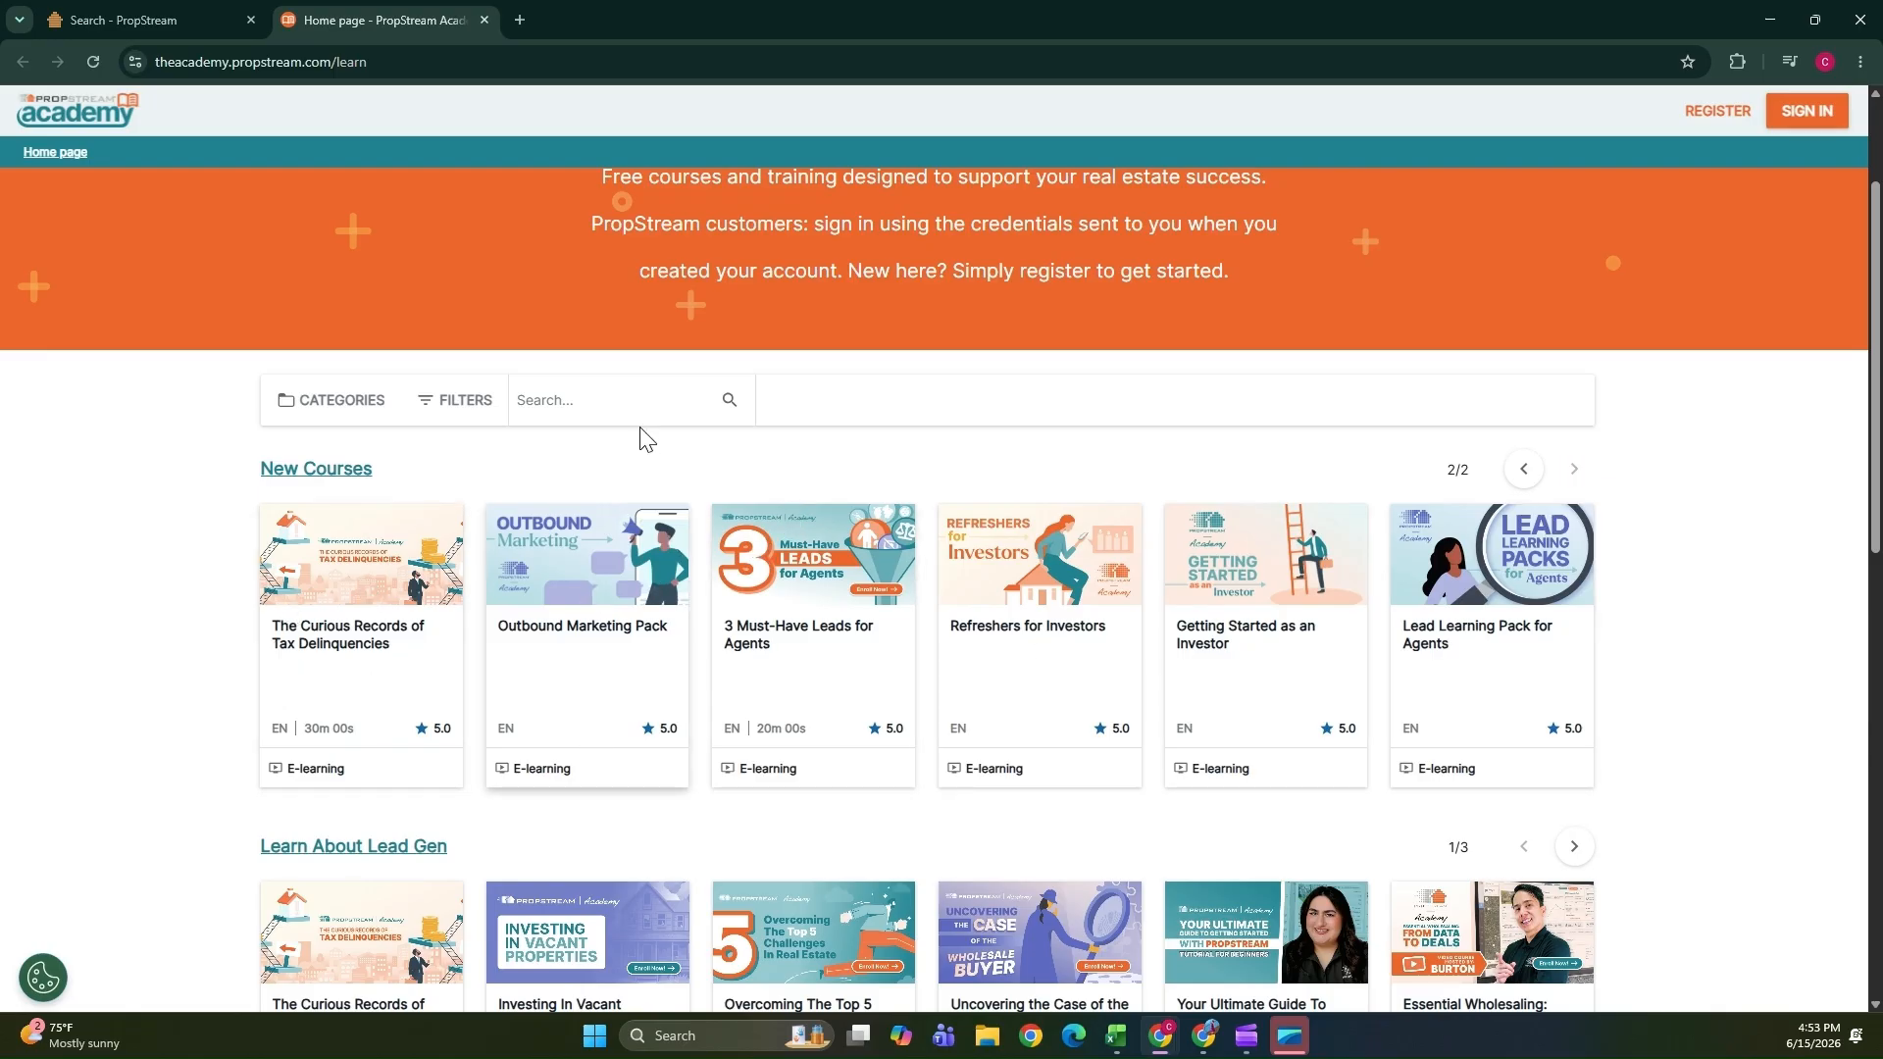
{"action": "left_click", "coordinate": [443, 402]}
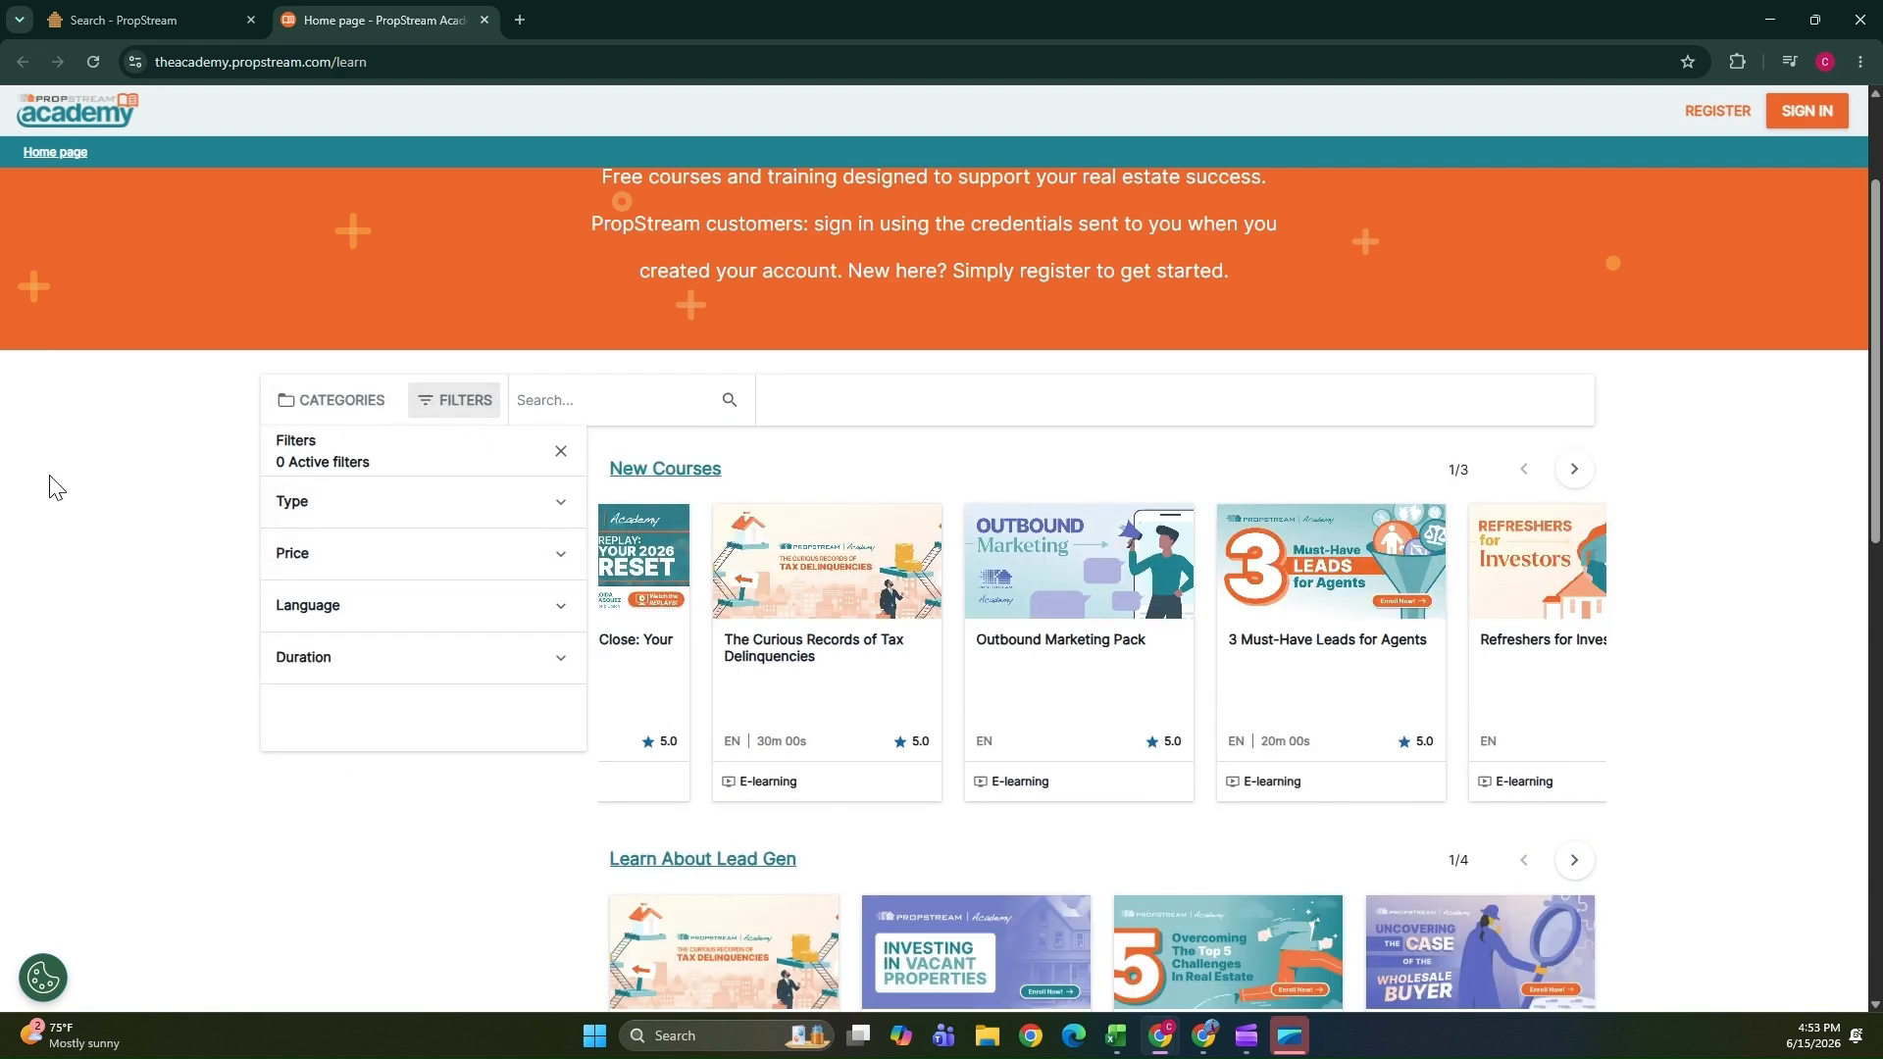
Return to the property search and search the map for Cincinnati, OH.
{"action": "left_click", "coordinate": [147, 19]}
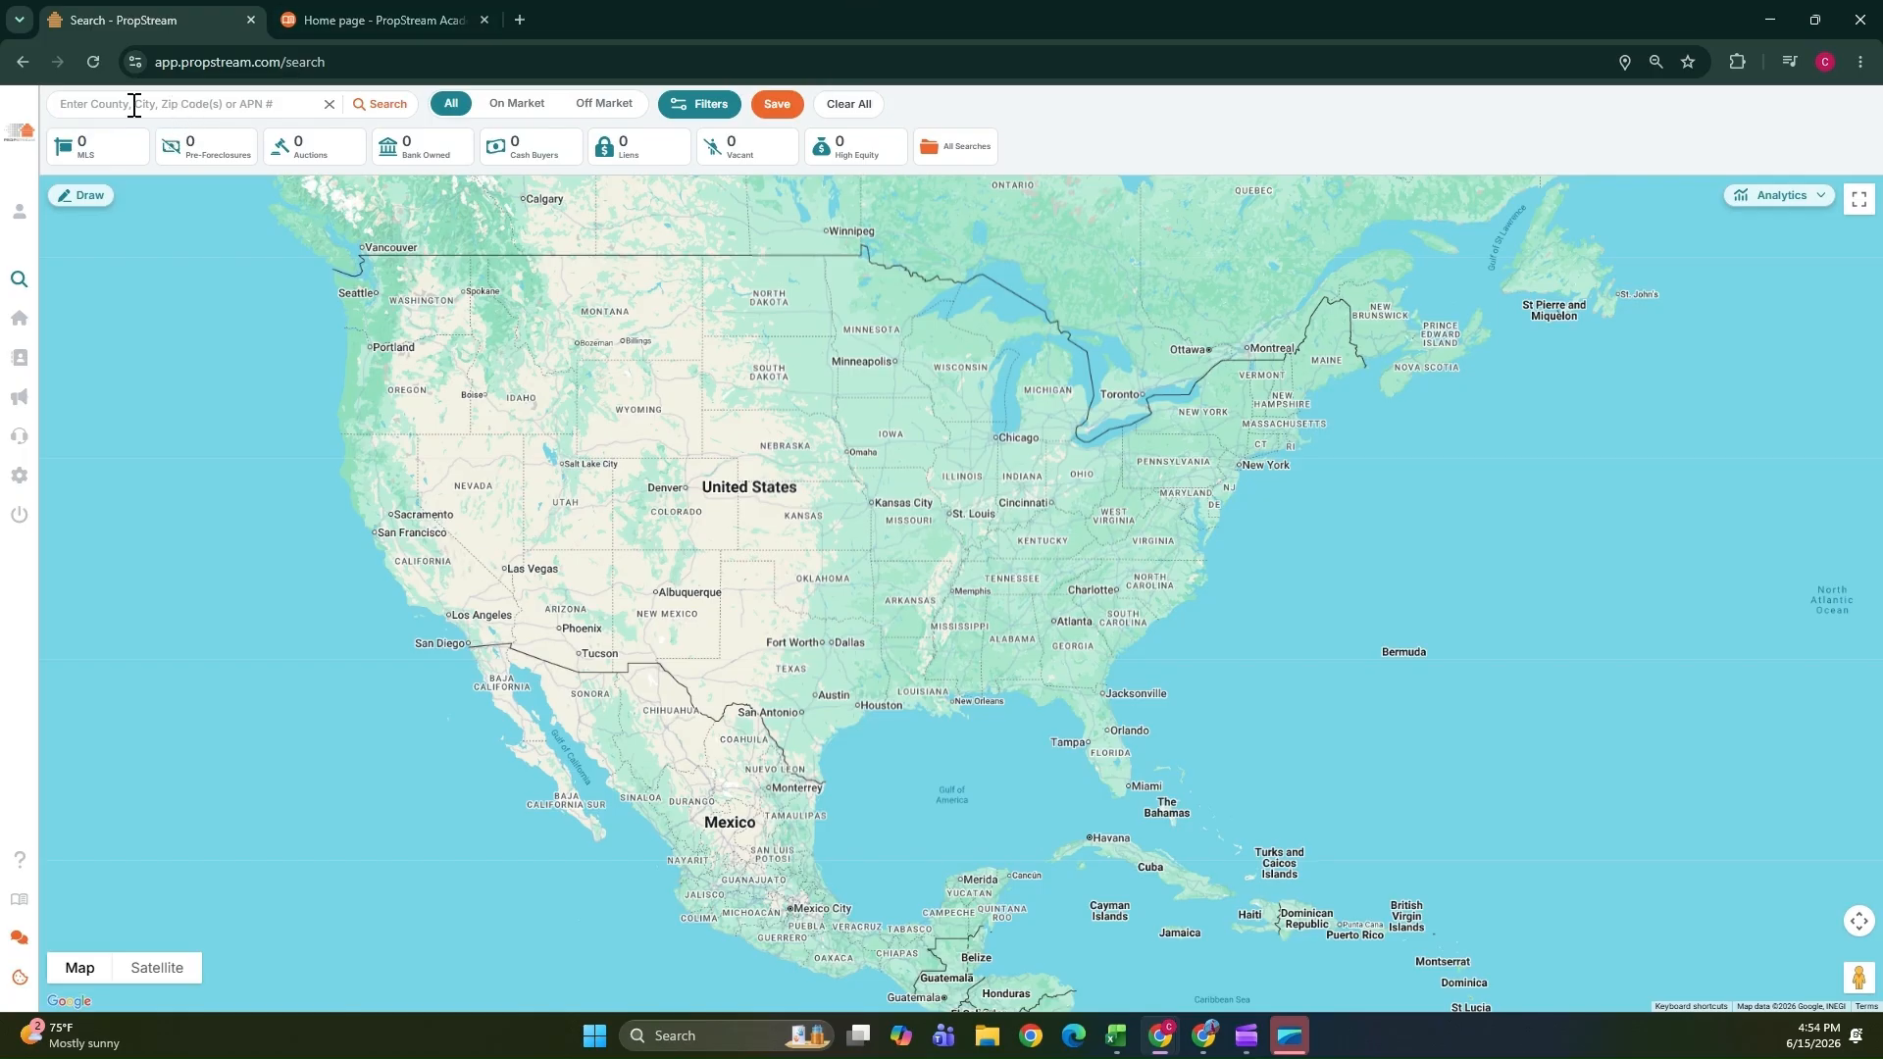
{"action": "left_click", "coordinate": [76, 105]}
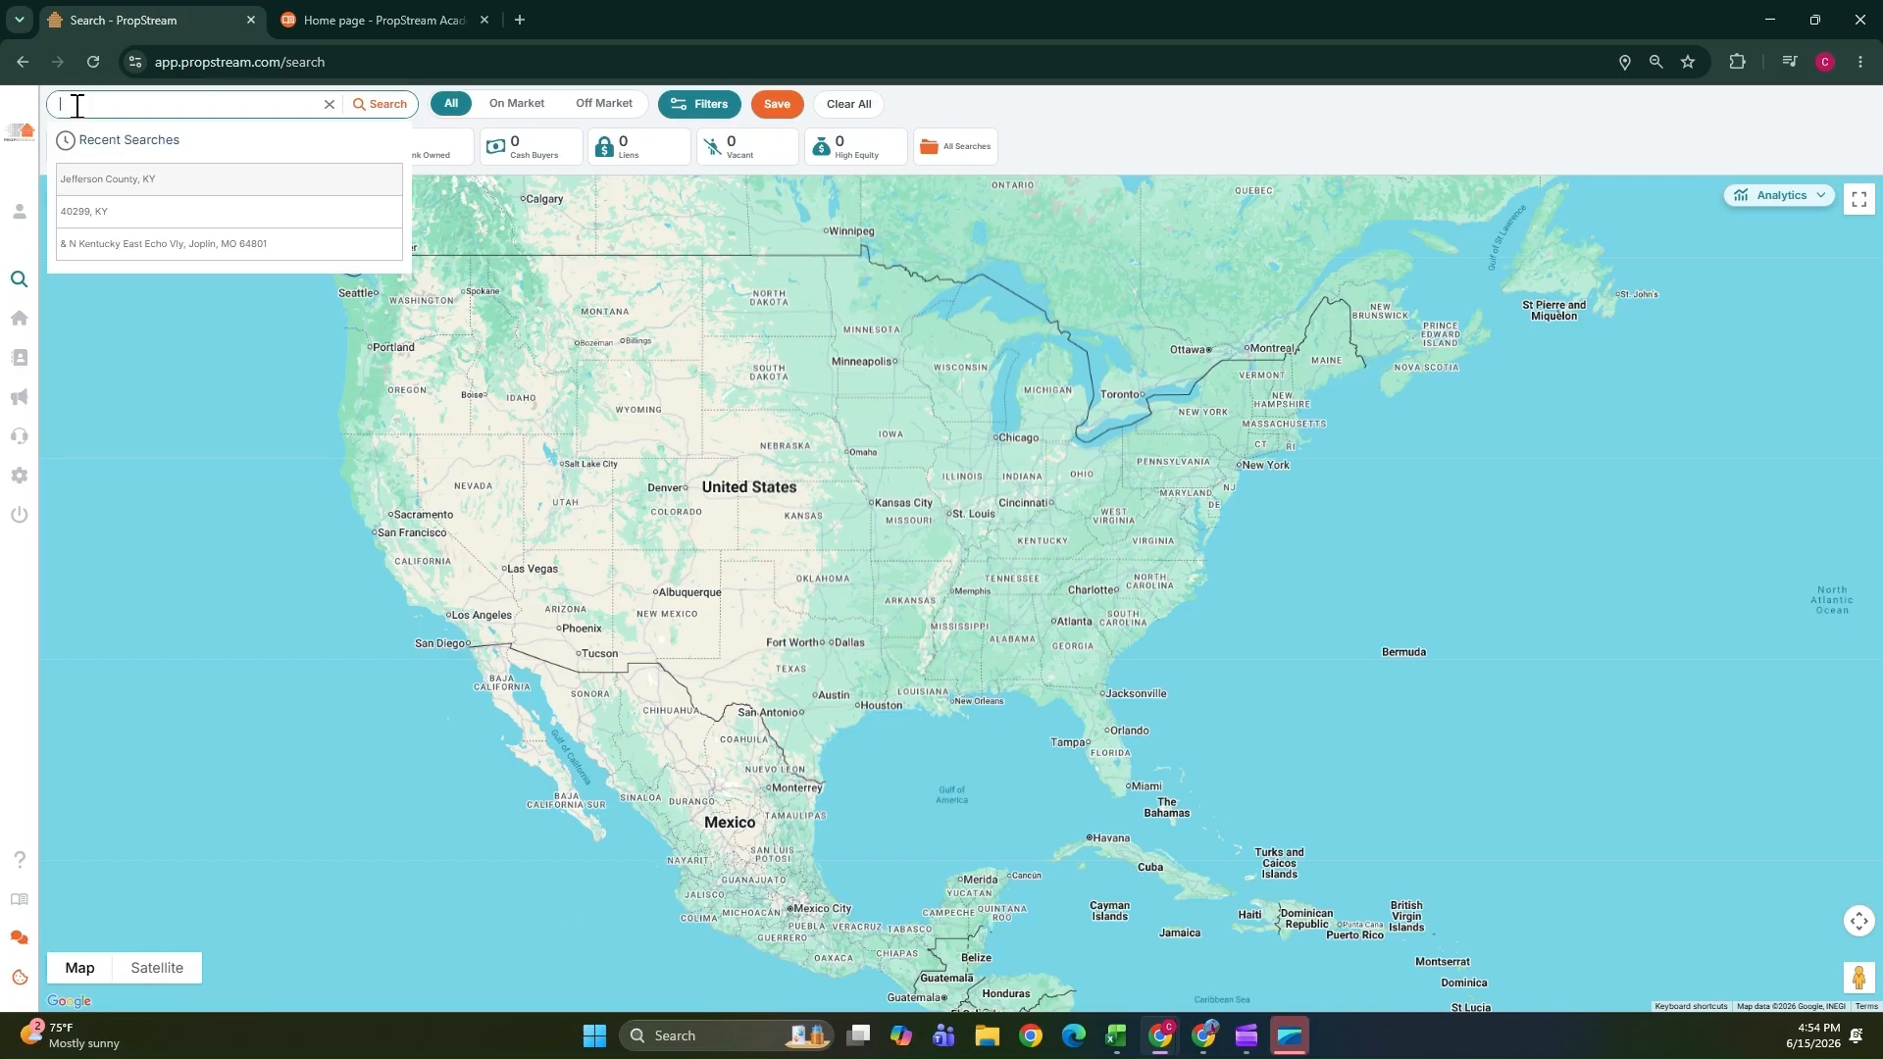
{"action": "left_click", "coordinate": [141, 424]}
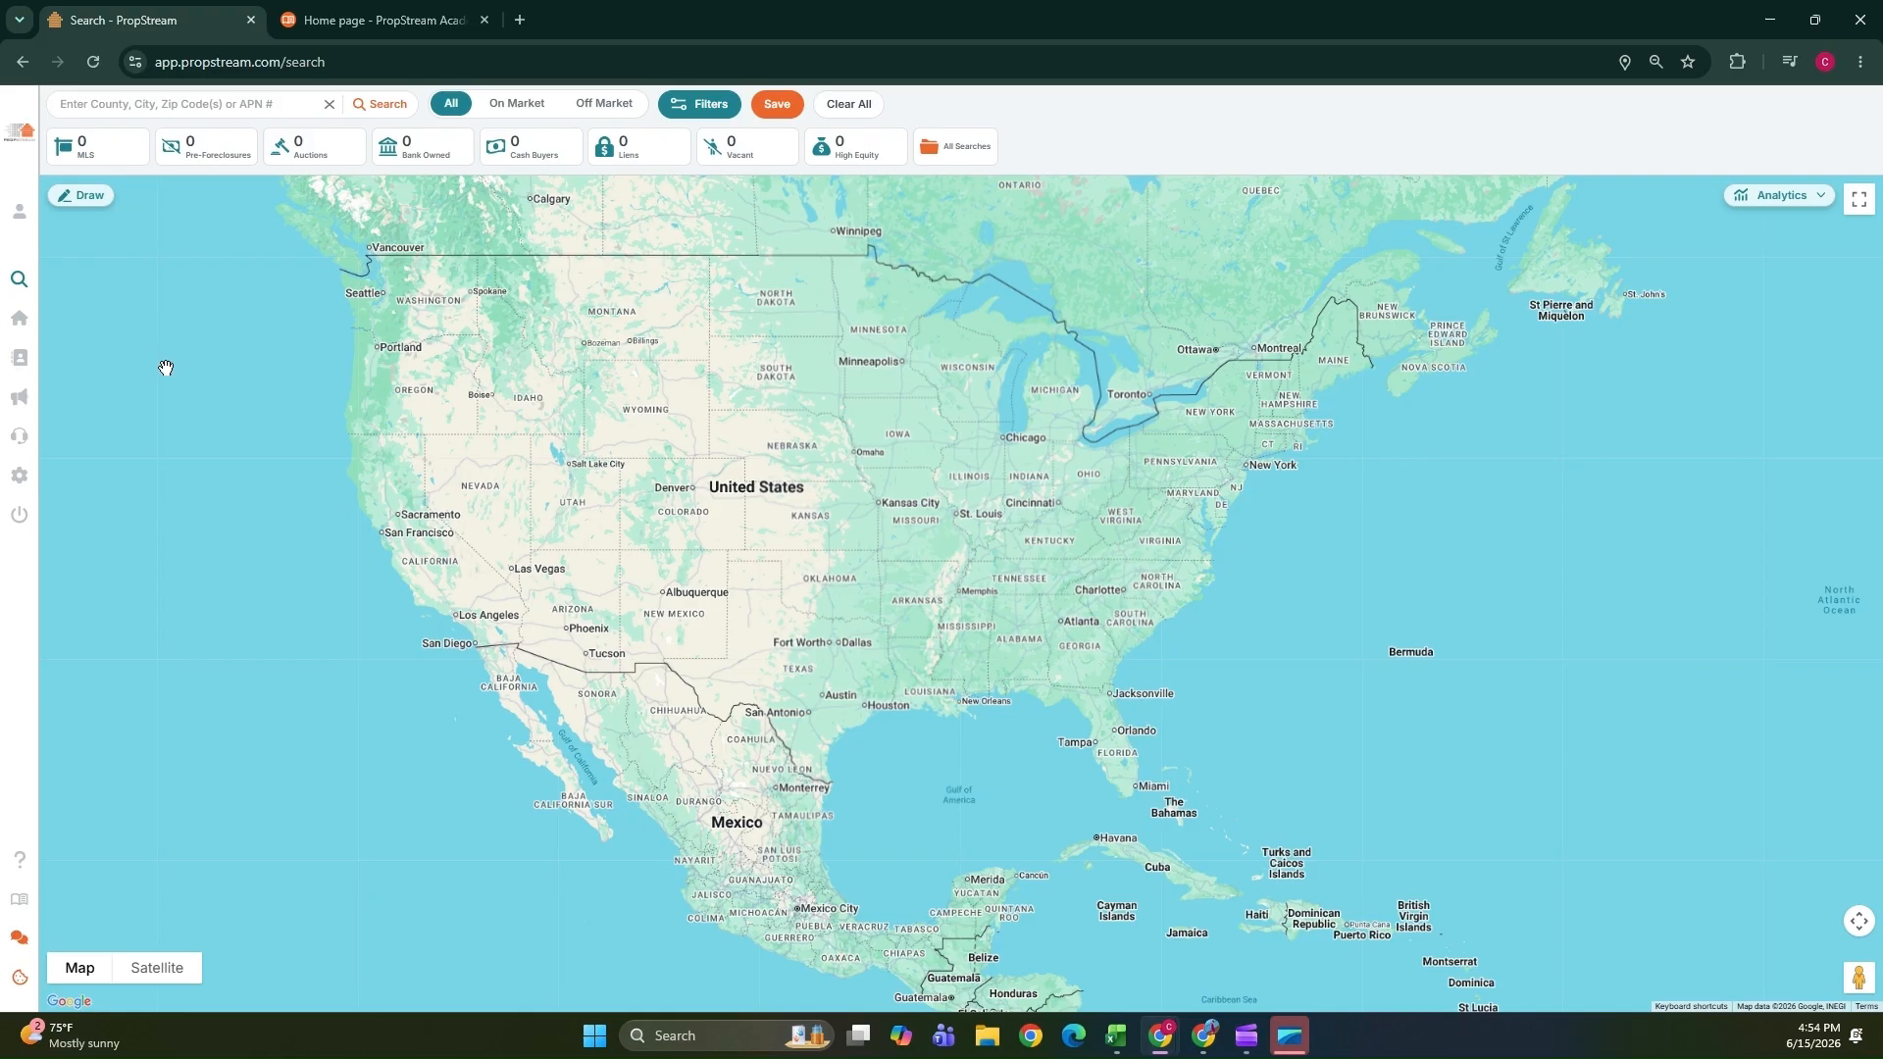
{"action": "mouse_move", "coordinate": [58, 211]}
{"action": "left_click", "coordinate": [169, 101]}
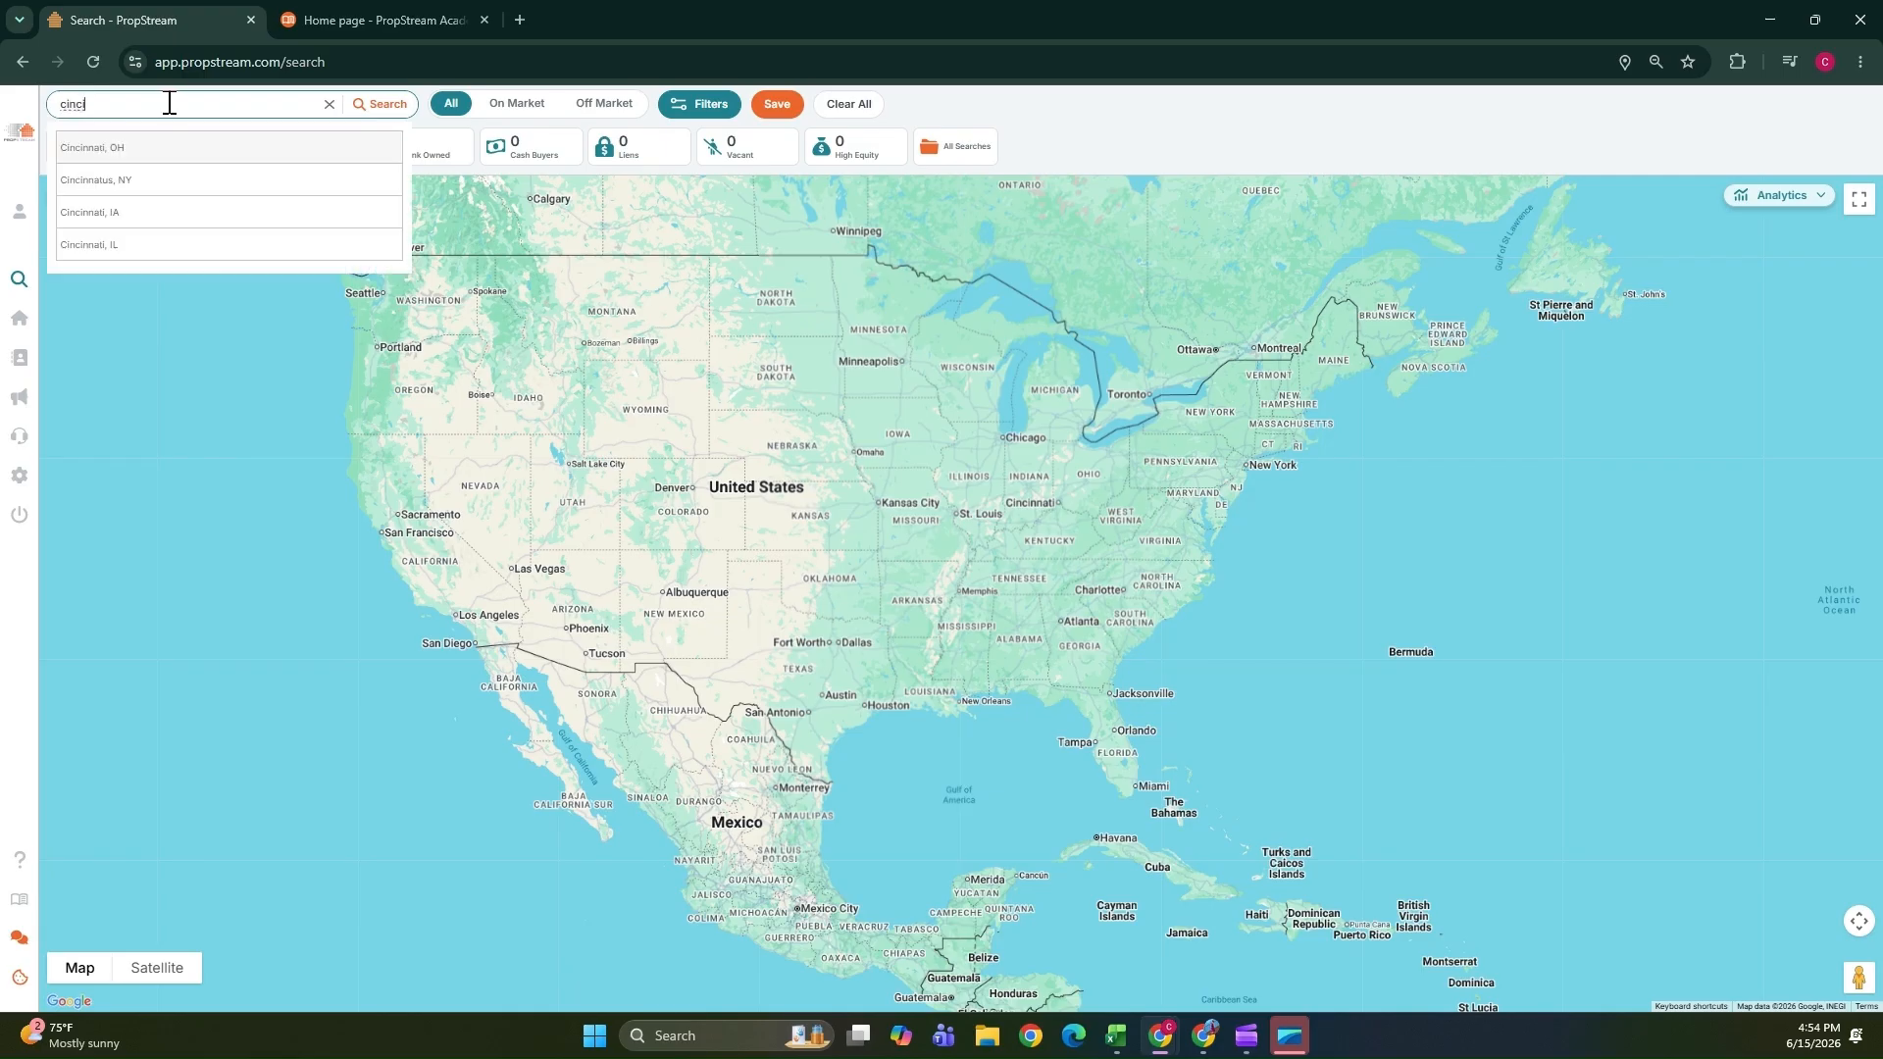
{"action": "left_click", "coordinate": [100, 148]}
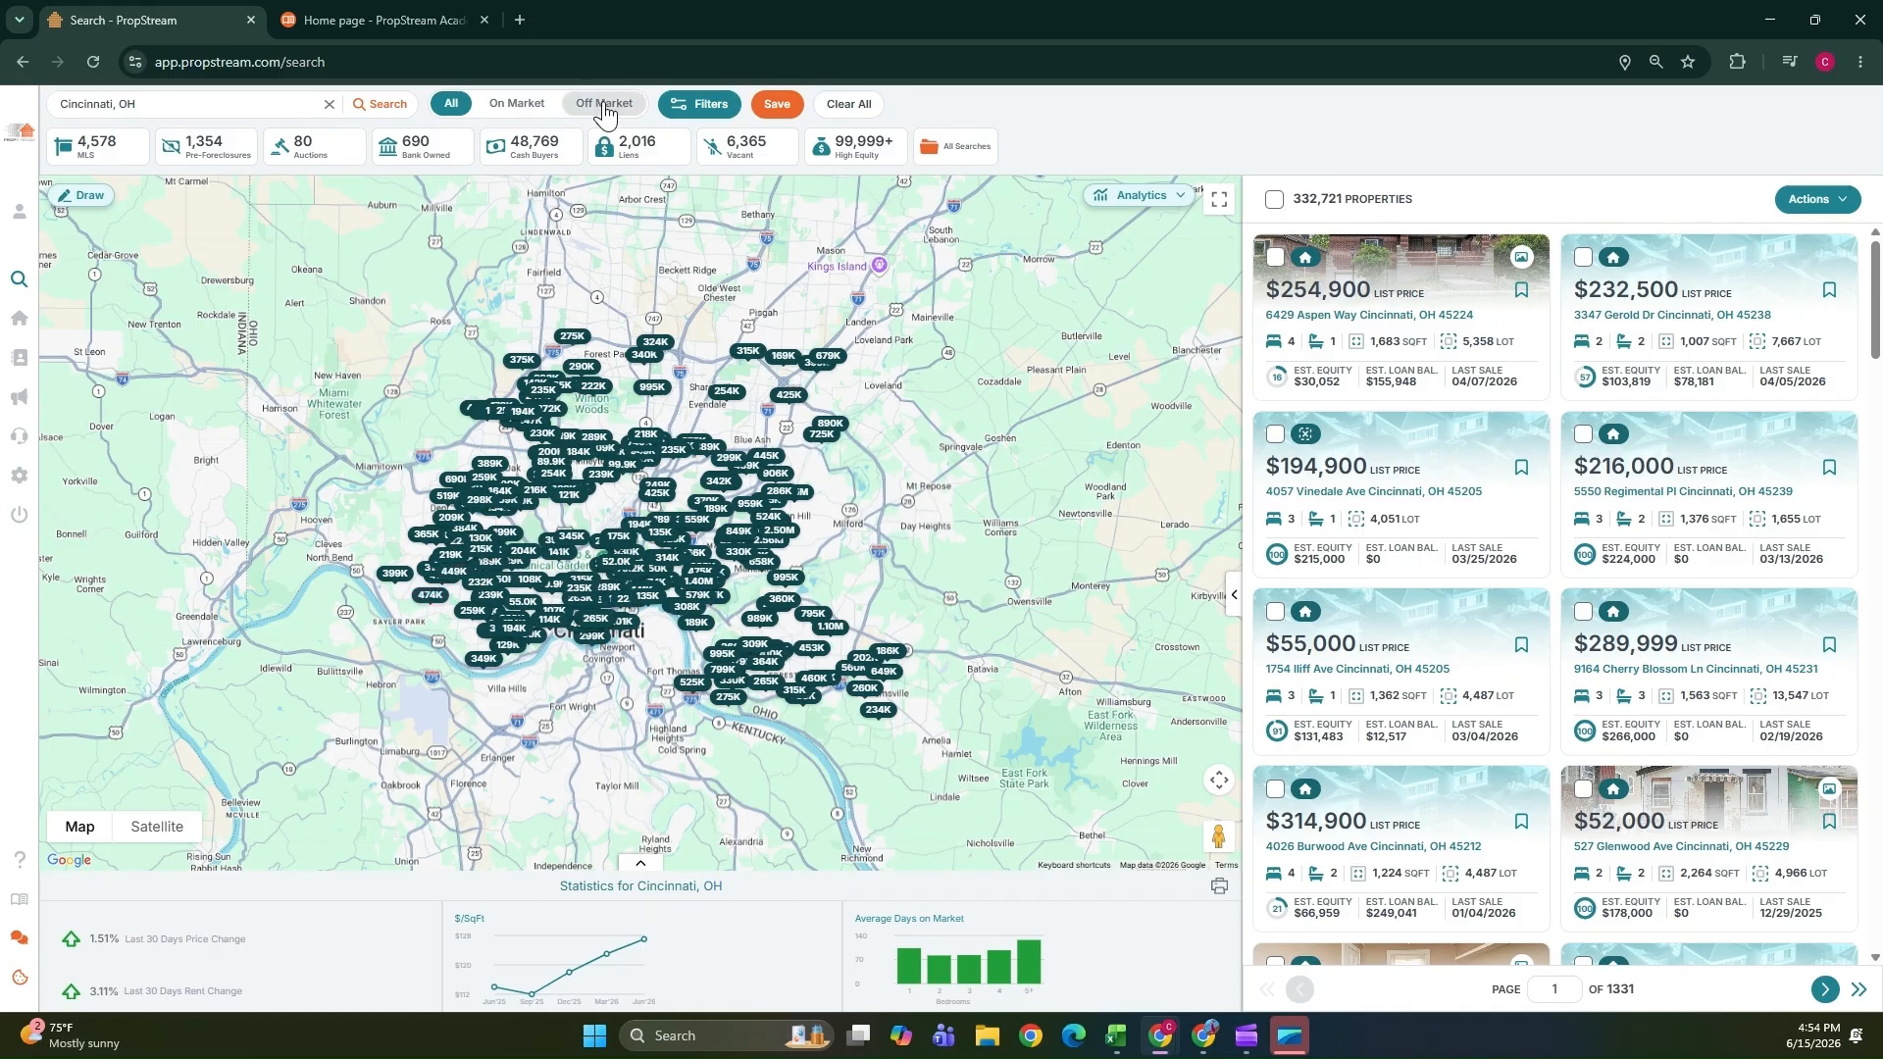
Limit the results to off-market properties and open the search filters panel.
{"action": "left_click", "coordinate": [603, 103]}
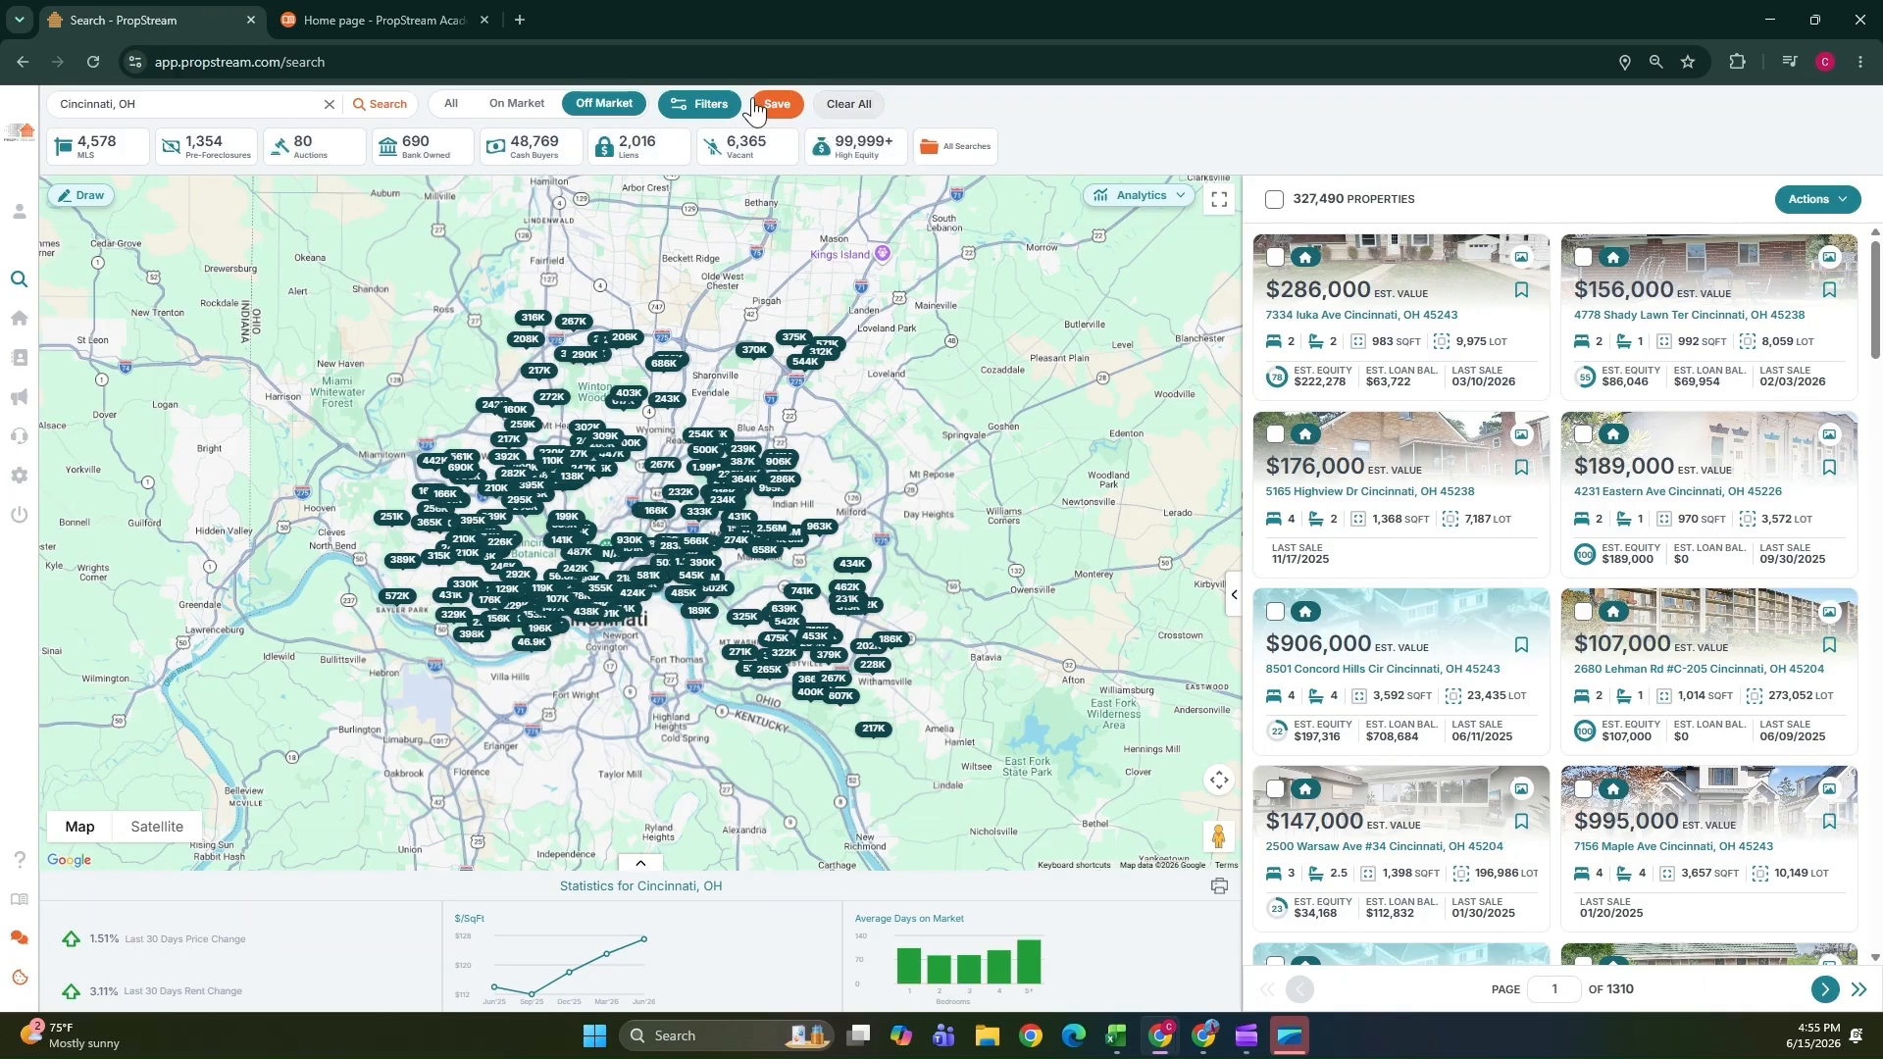
{"action": "left_click", "coordinate": [700, 110]}
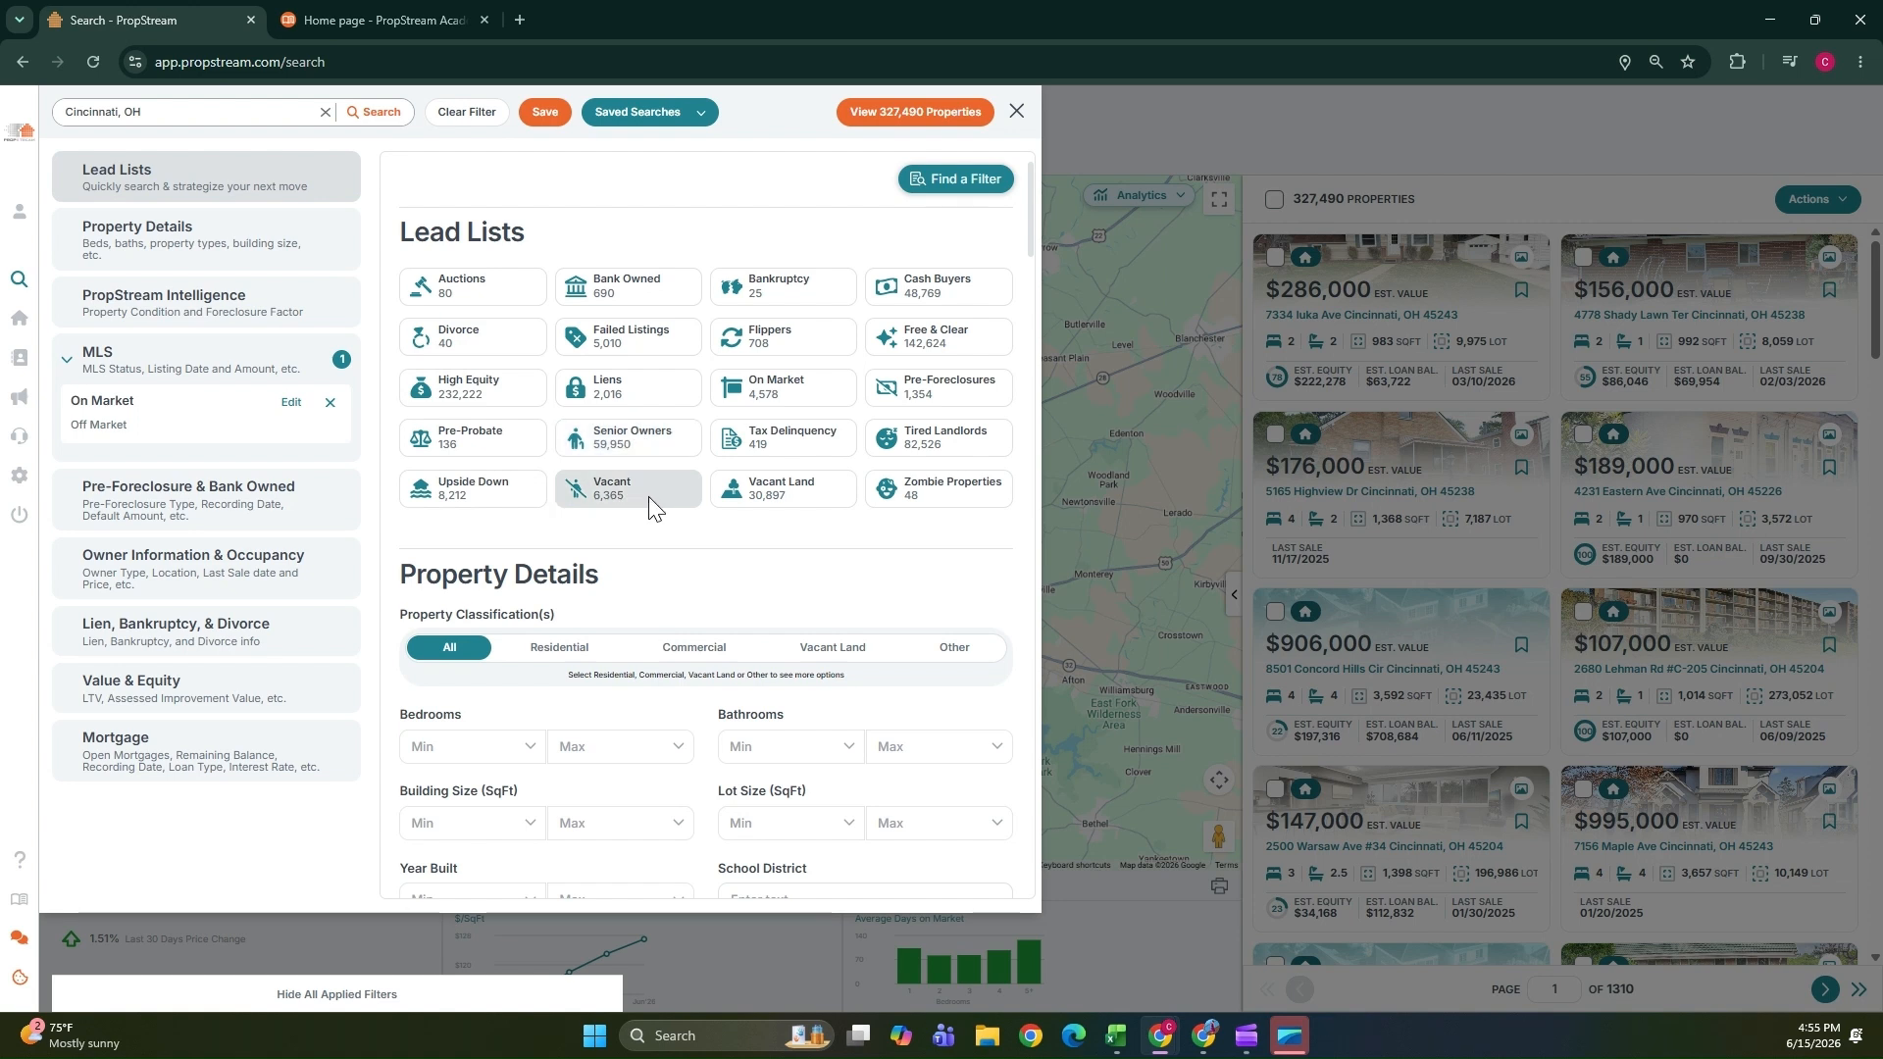
Choose Senior Owners as the lead list after trying Flippers and Failed Listings.
{"action": "left_click", "coordinate": [769, 346]}
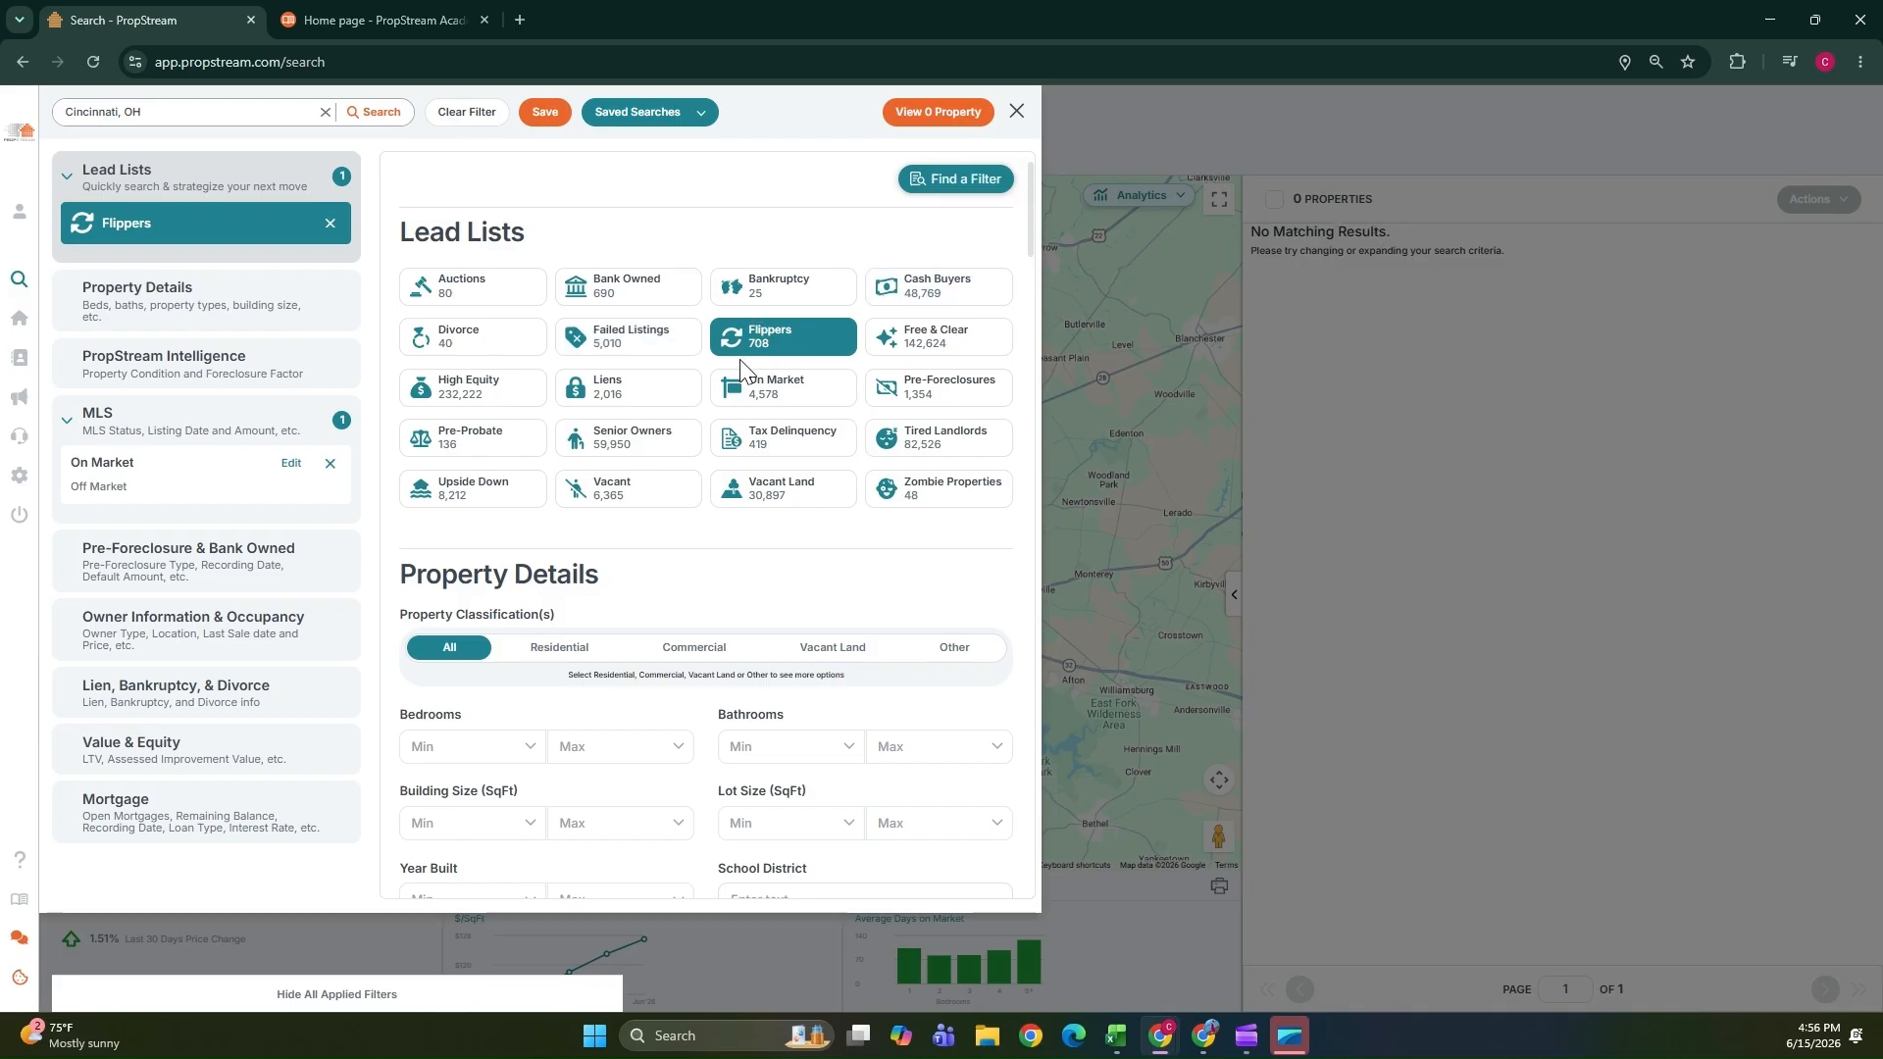
{"action": "left_click", "coordinate": [638, 338]}
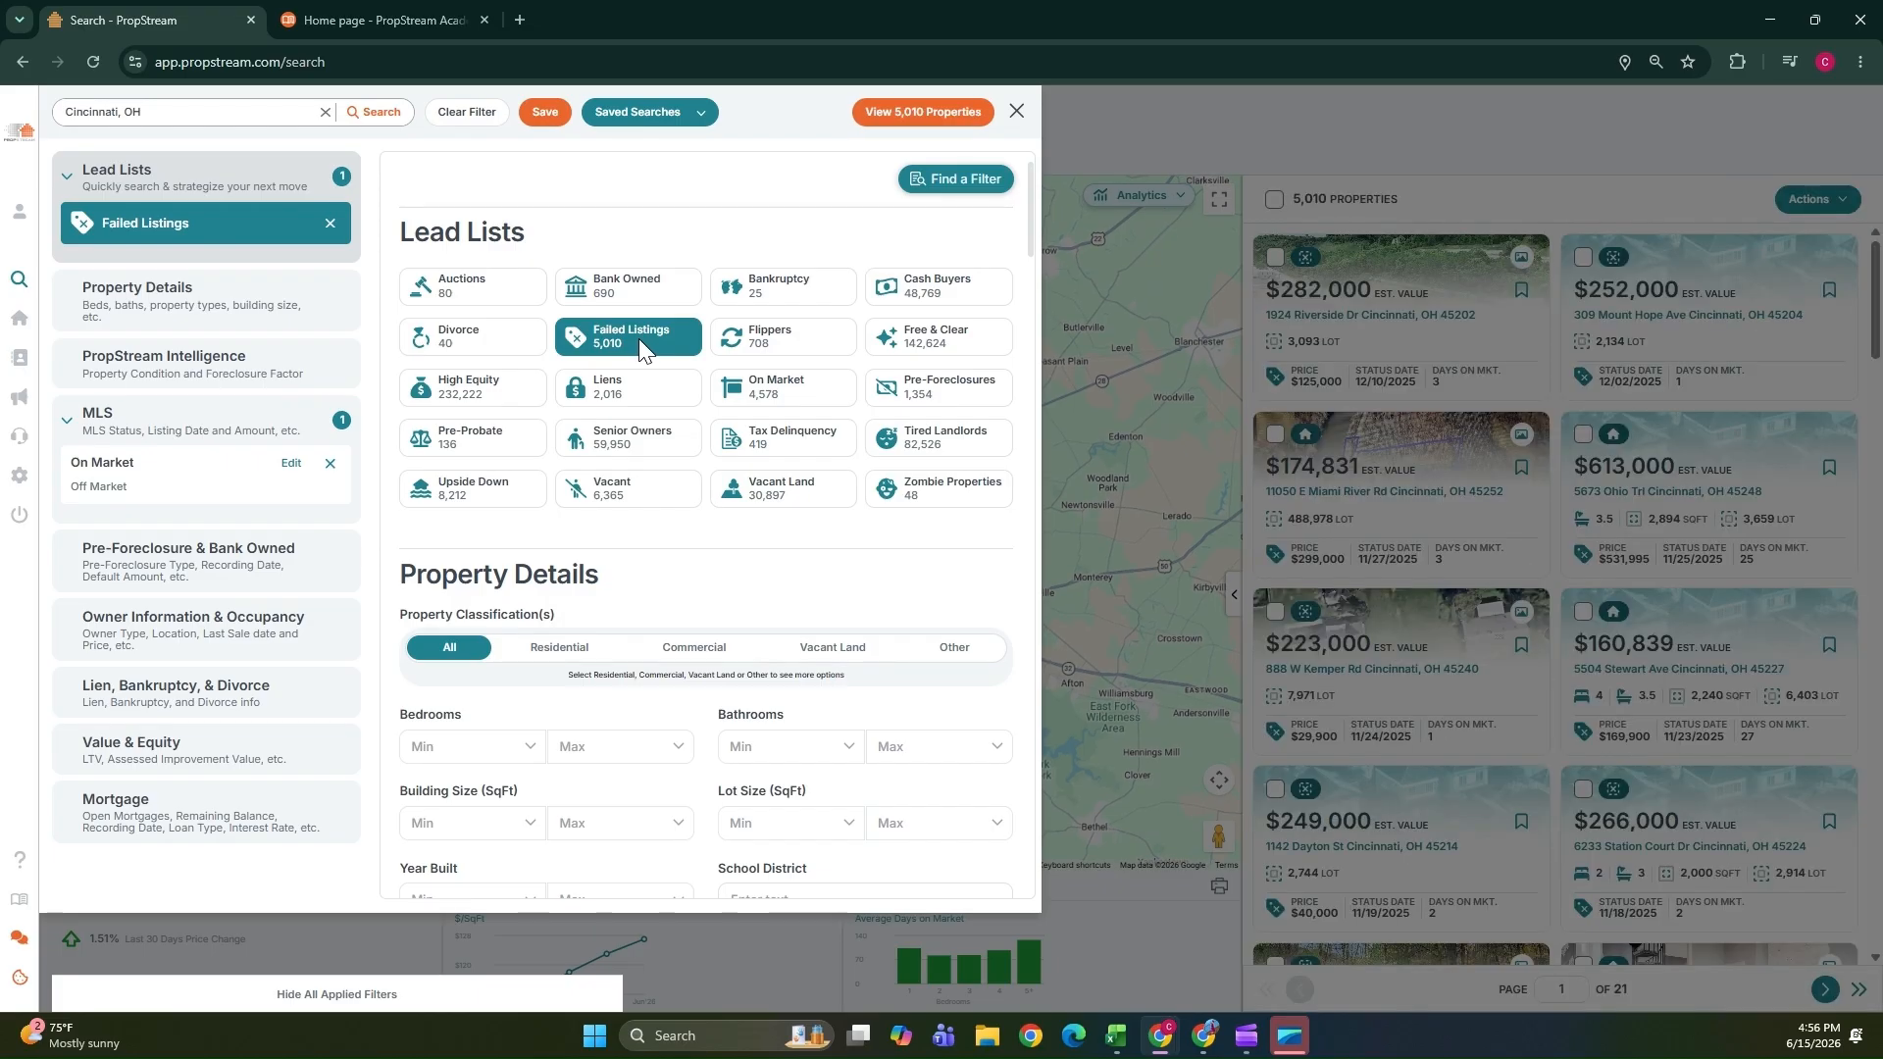
{"action": "left_click", "coordinate": [628, 432]}
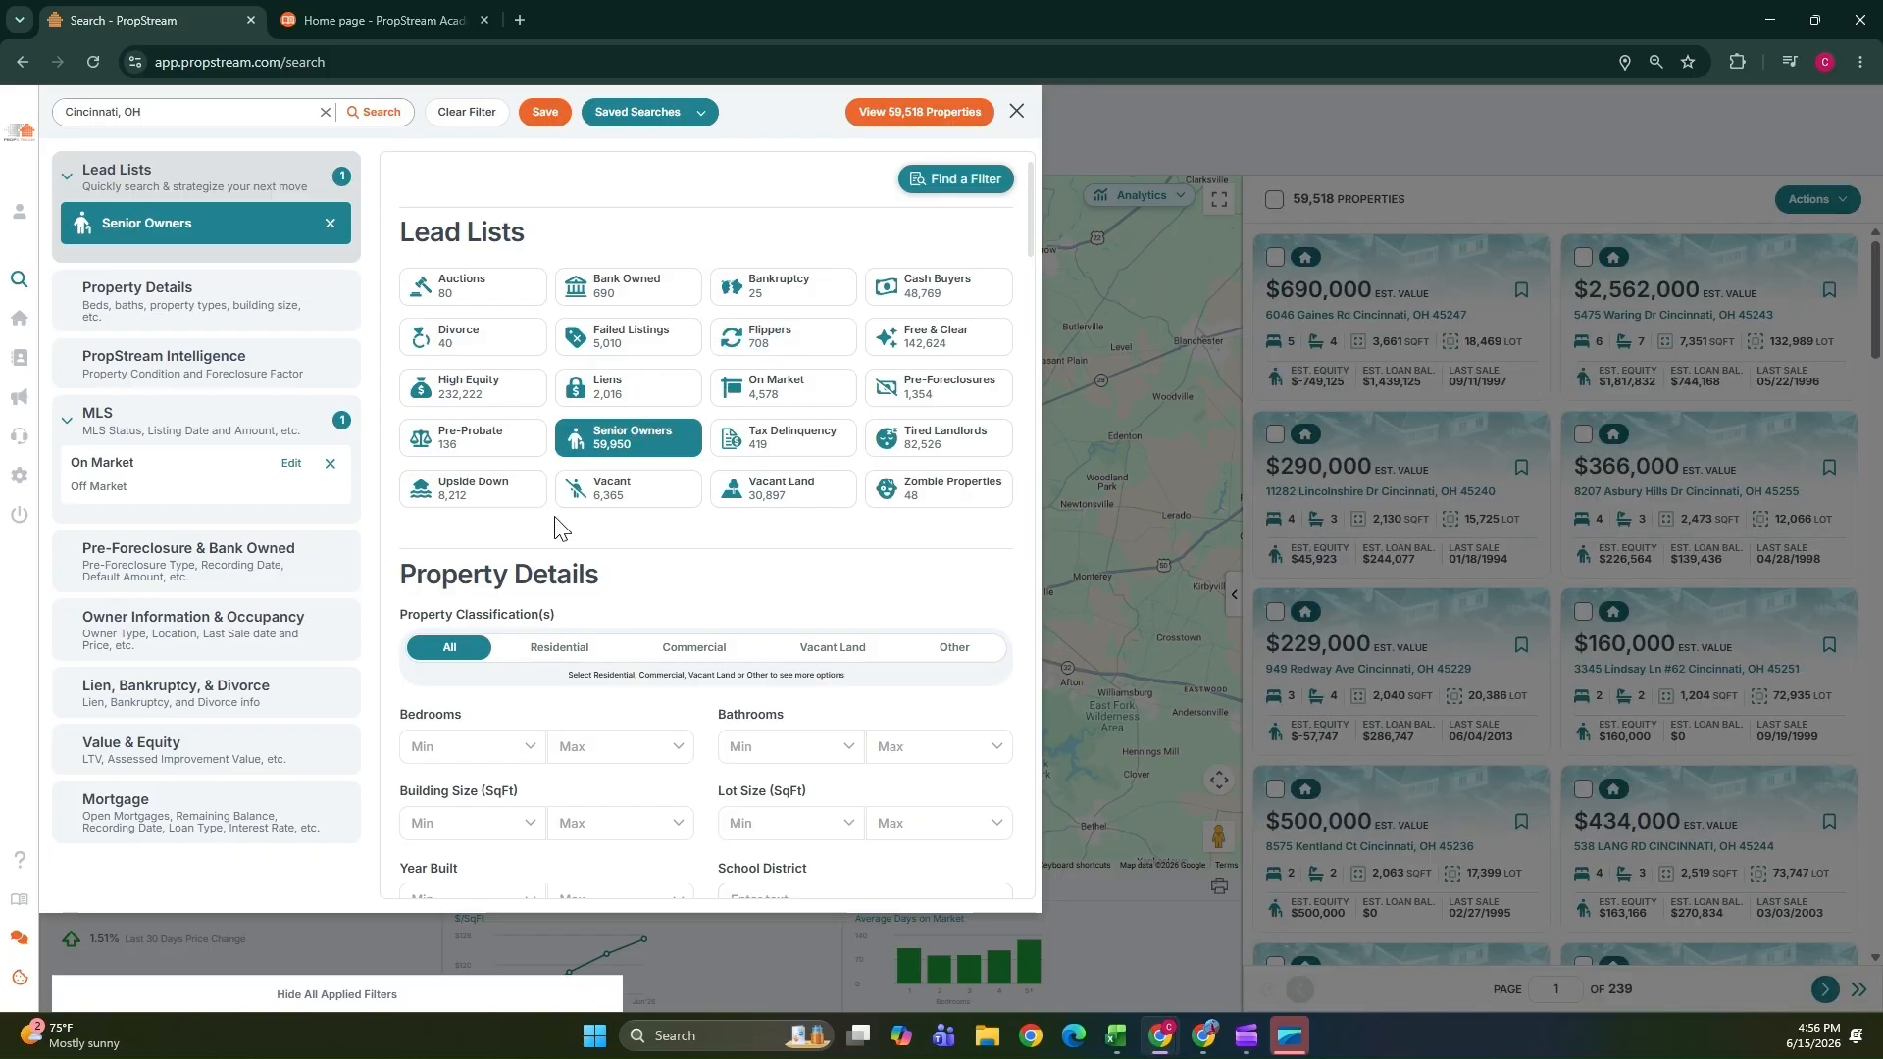
Set the property classification to Residential with Single Family and all Multi-Family property types selected.
{"action": "scroll", "coordinate": [560, 515], "scroll_direction": "down", "scroll_amount": 1}
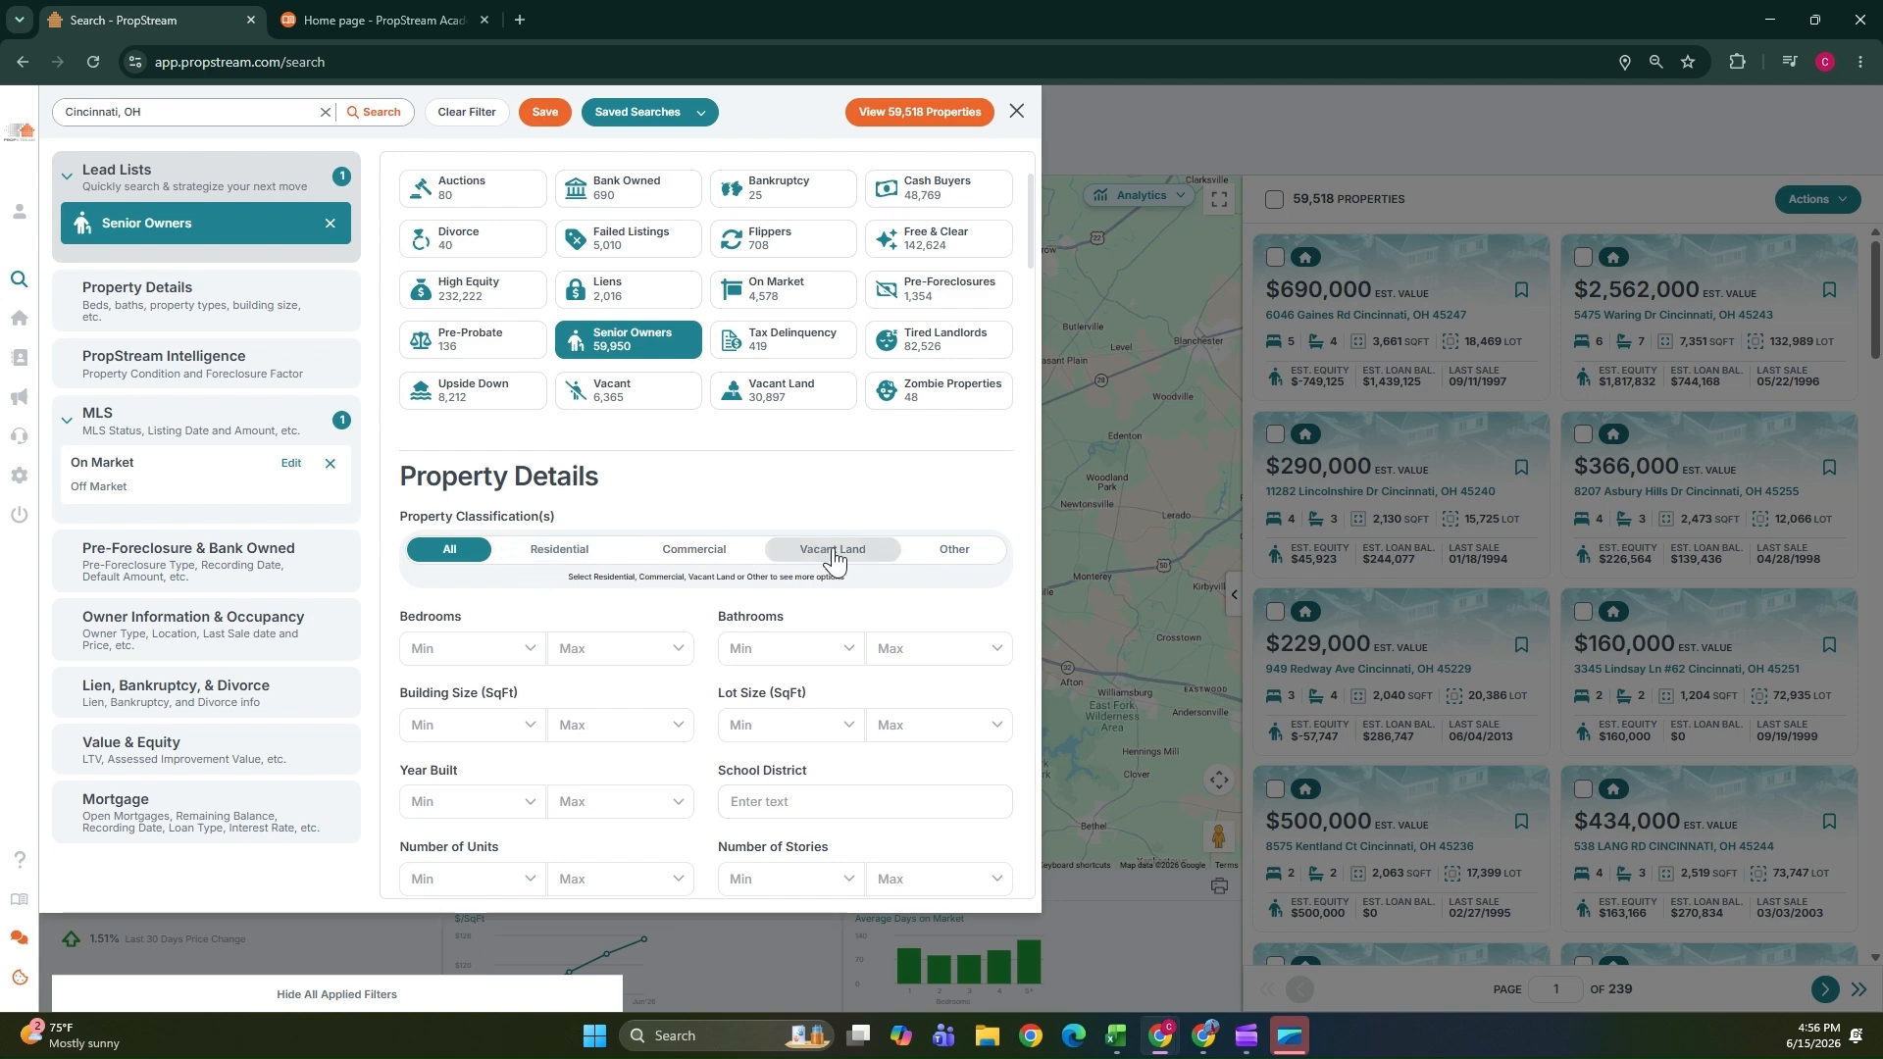
{"action": "left_click", "coordinate": [575, 566]}
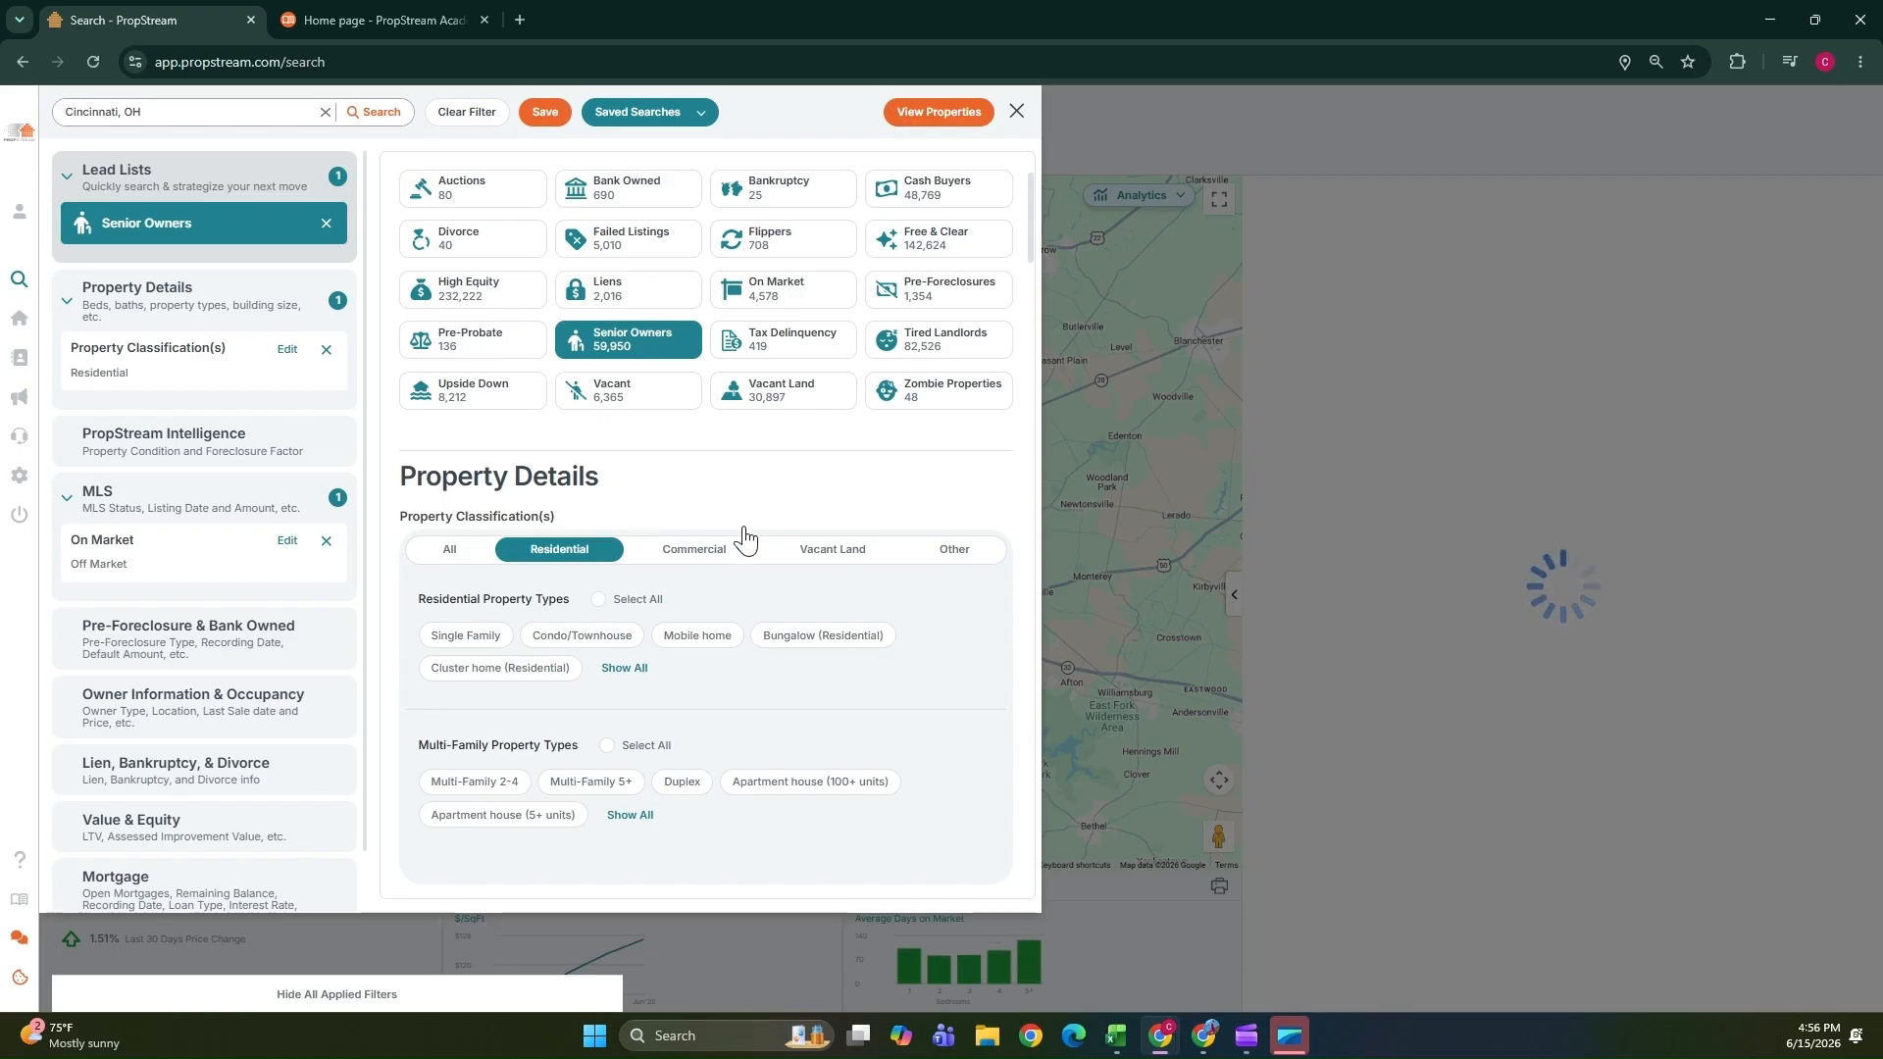
{"action": "scroll", "coordinate": [745, 537], "scroll_direction": "down", "scroll_amount": 3}
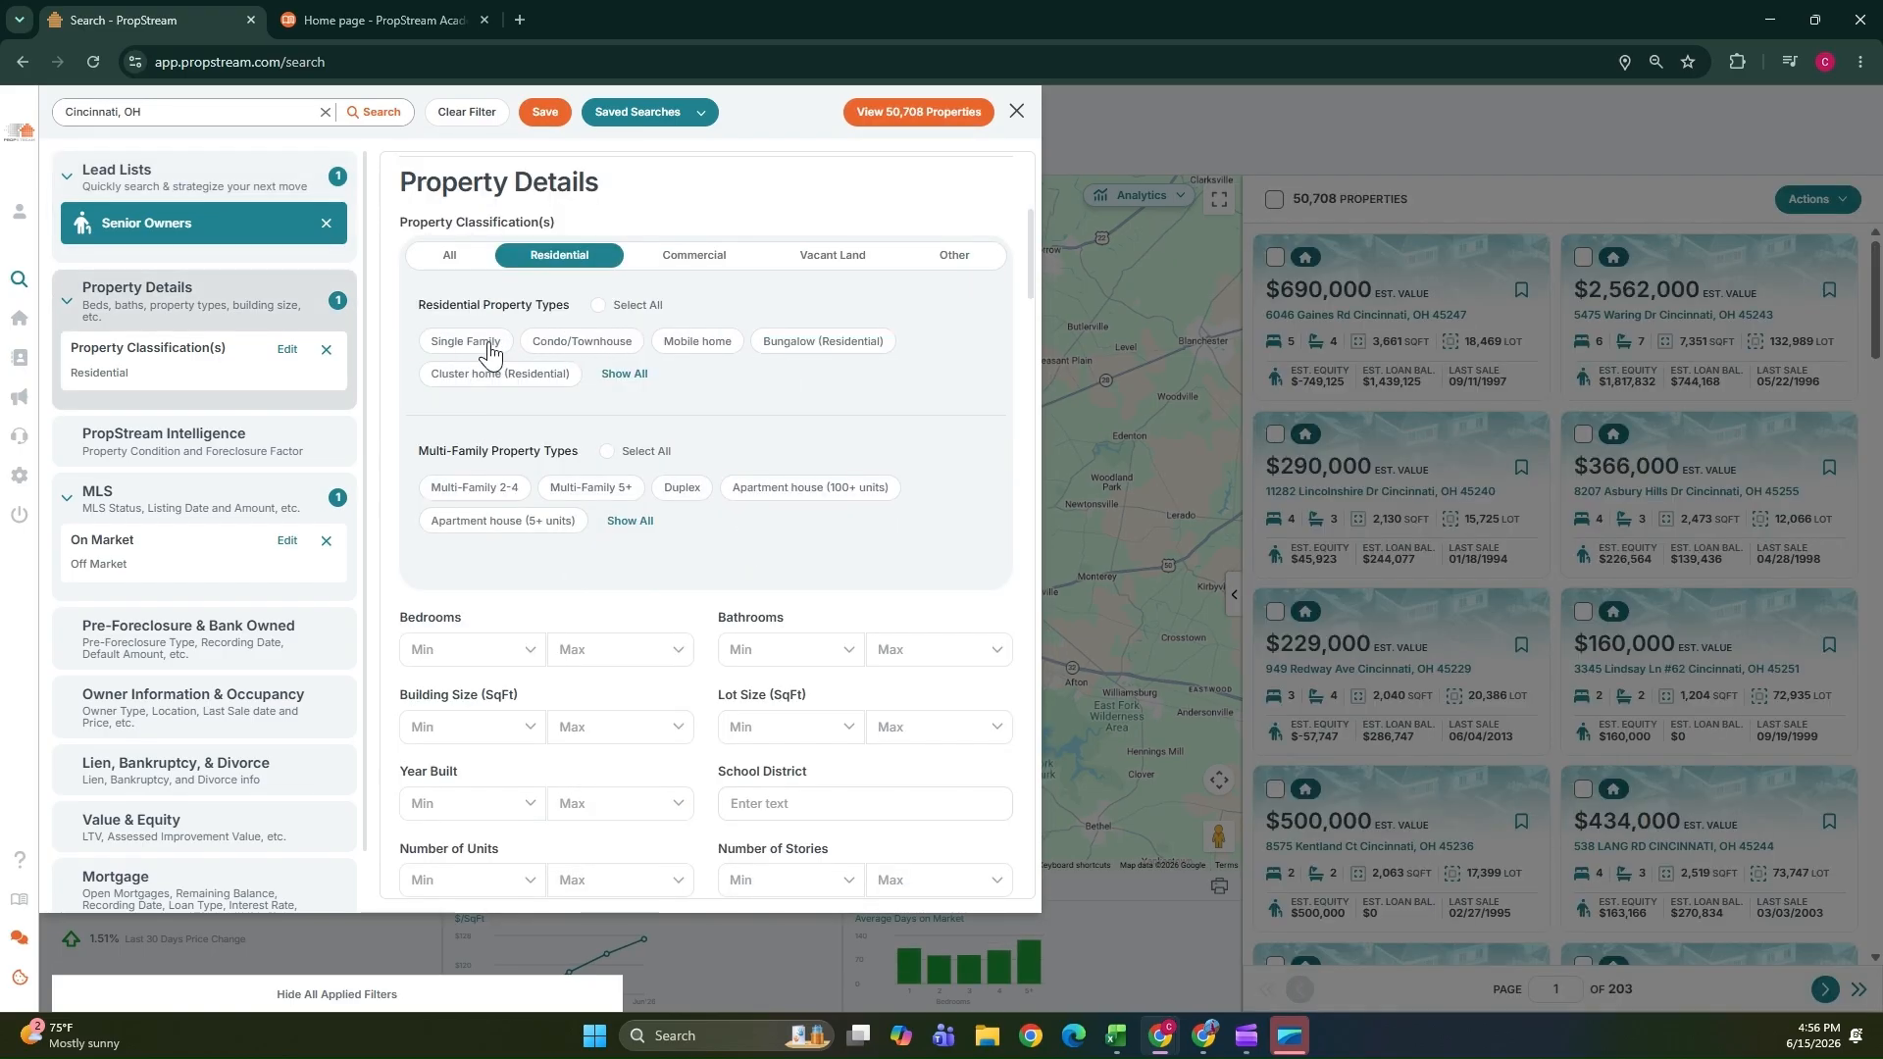
{"action": "left_click", "coordinate": [484, 345]}
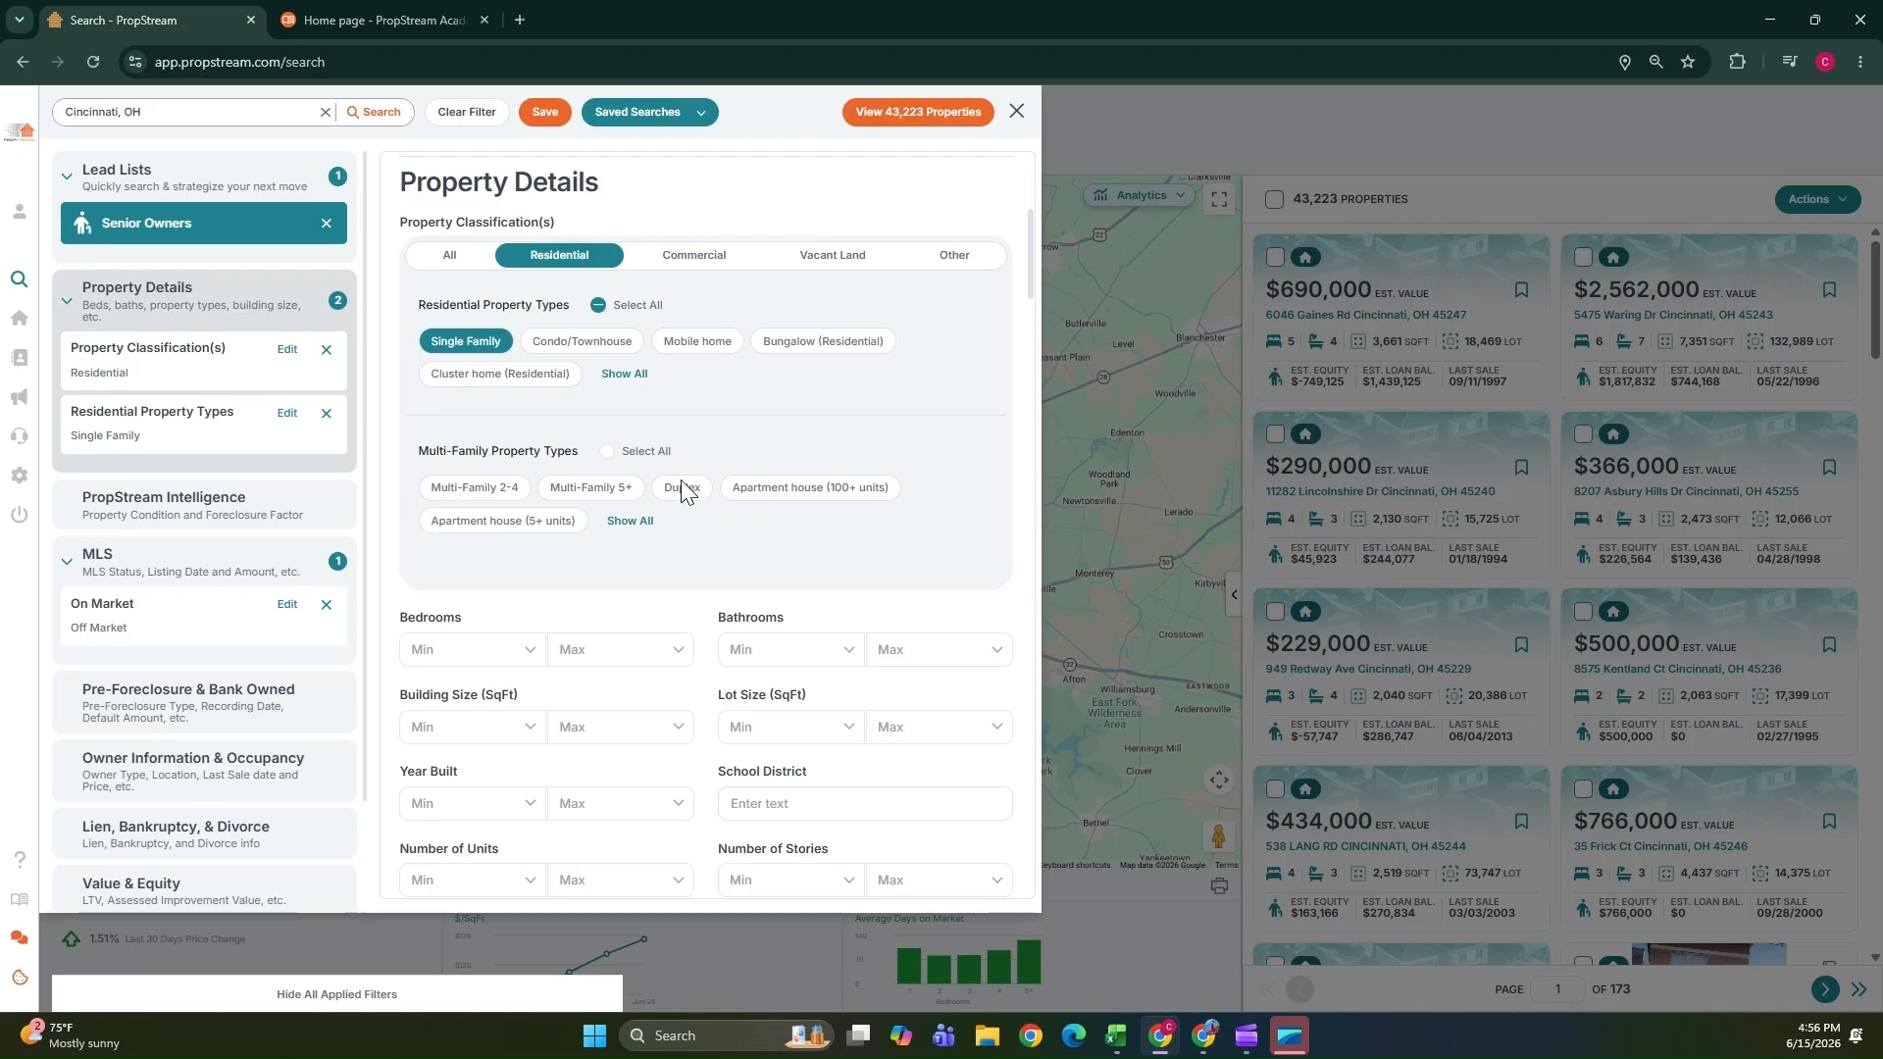
{"action": "left_click", "coordinate": [605, 452]}
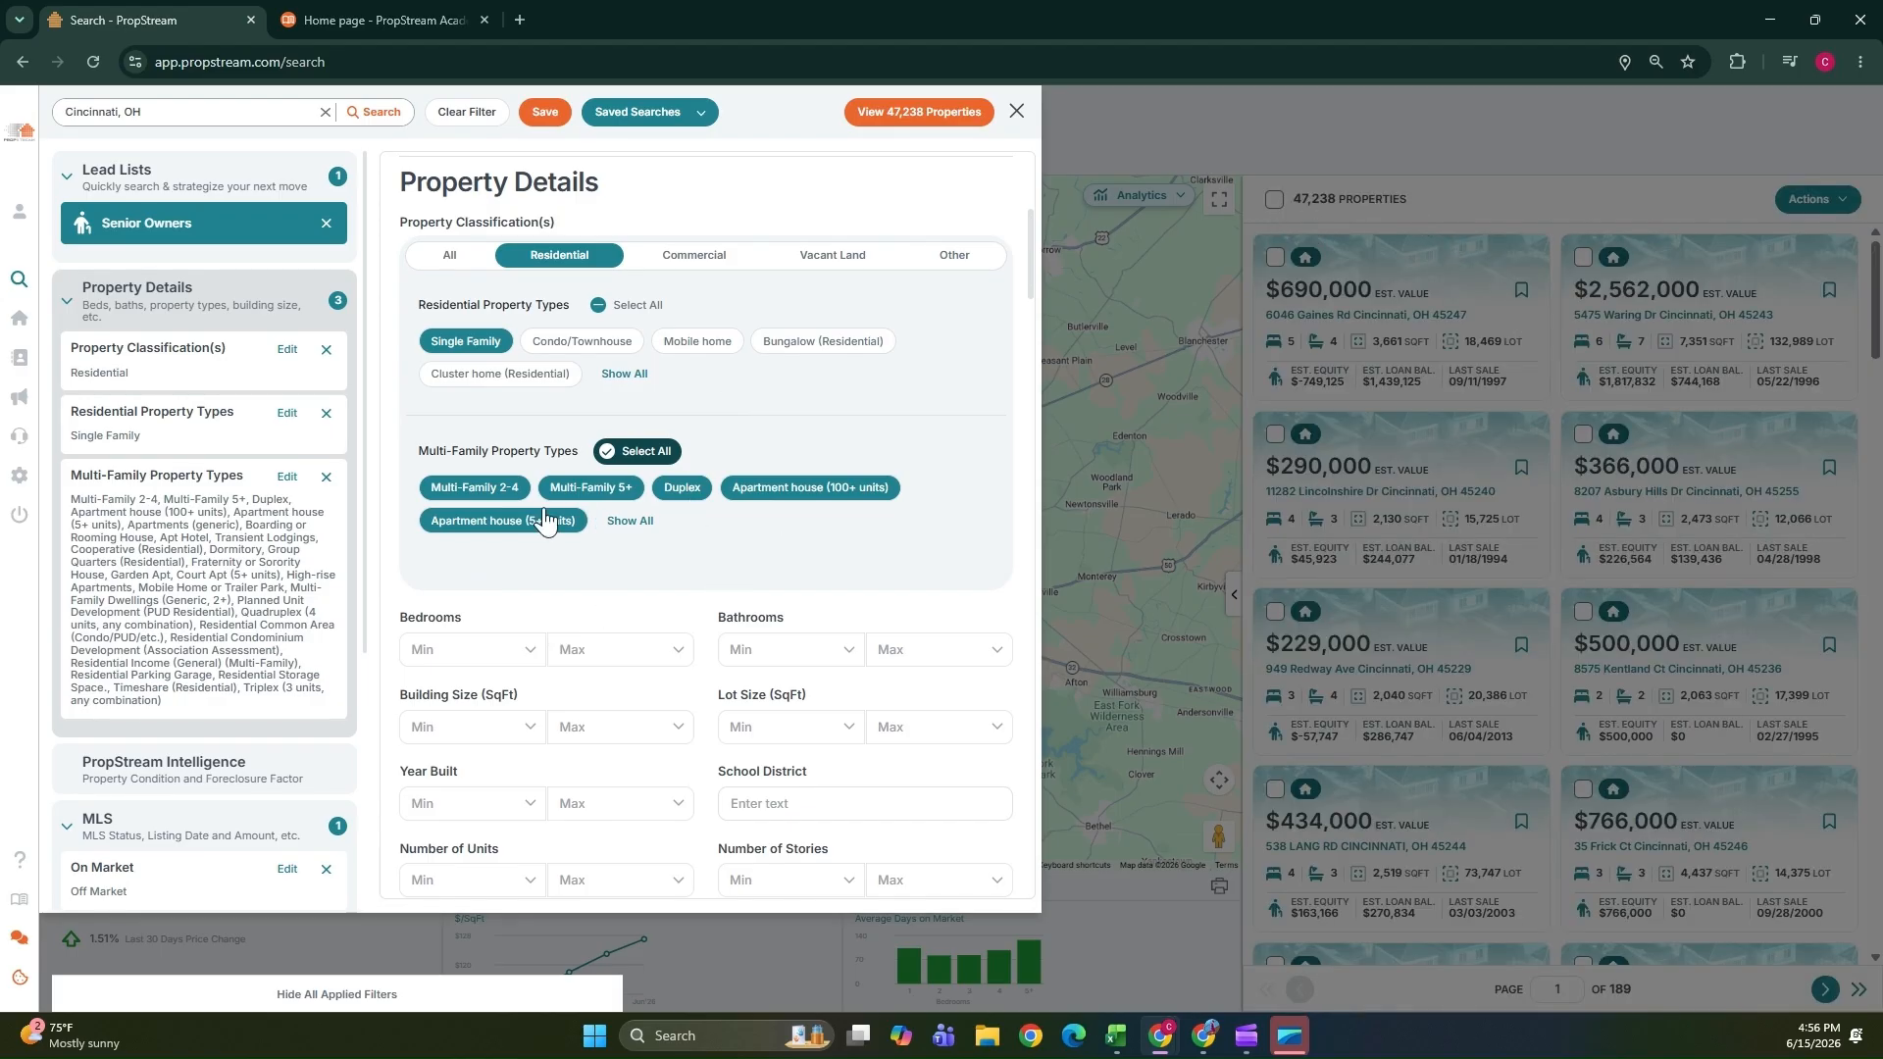
Set the minimum number of bedrooms to 2.
{"action": "scroll", "coordinate": [552, 526], "scroll_direction": "down", "scroll_amount": 2}
{"action": "left_click", "coordinate": [530, 456]}
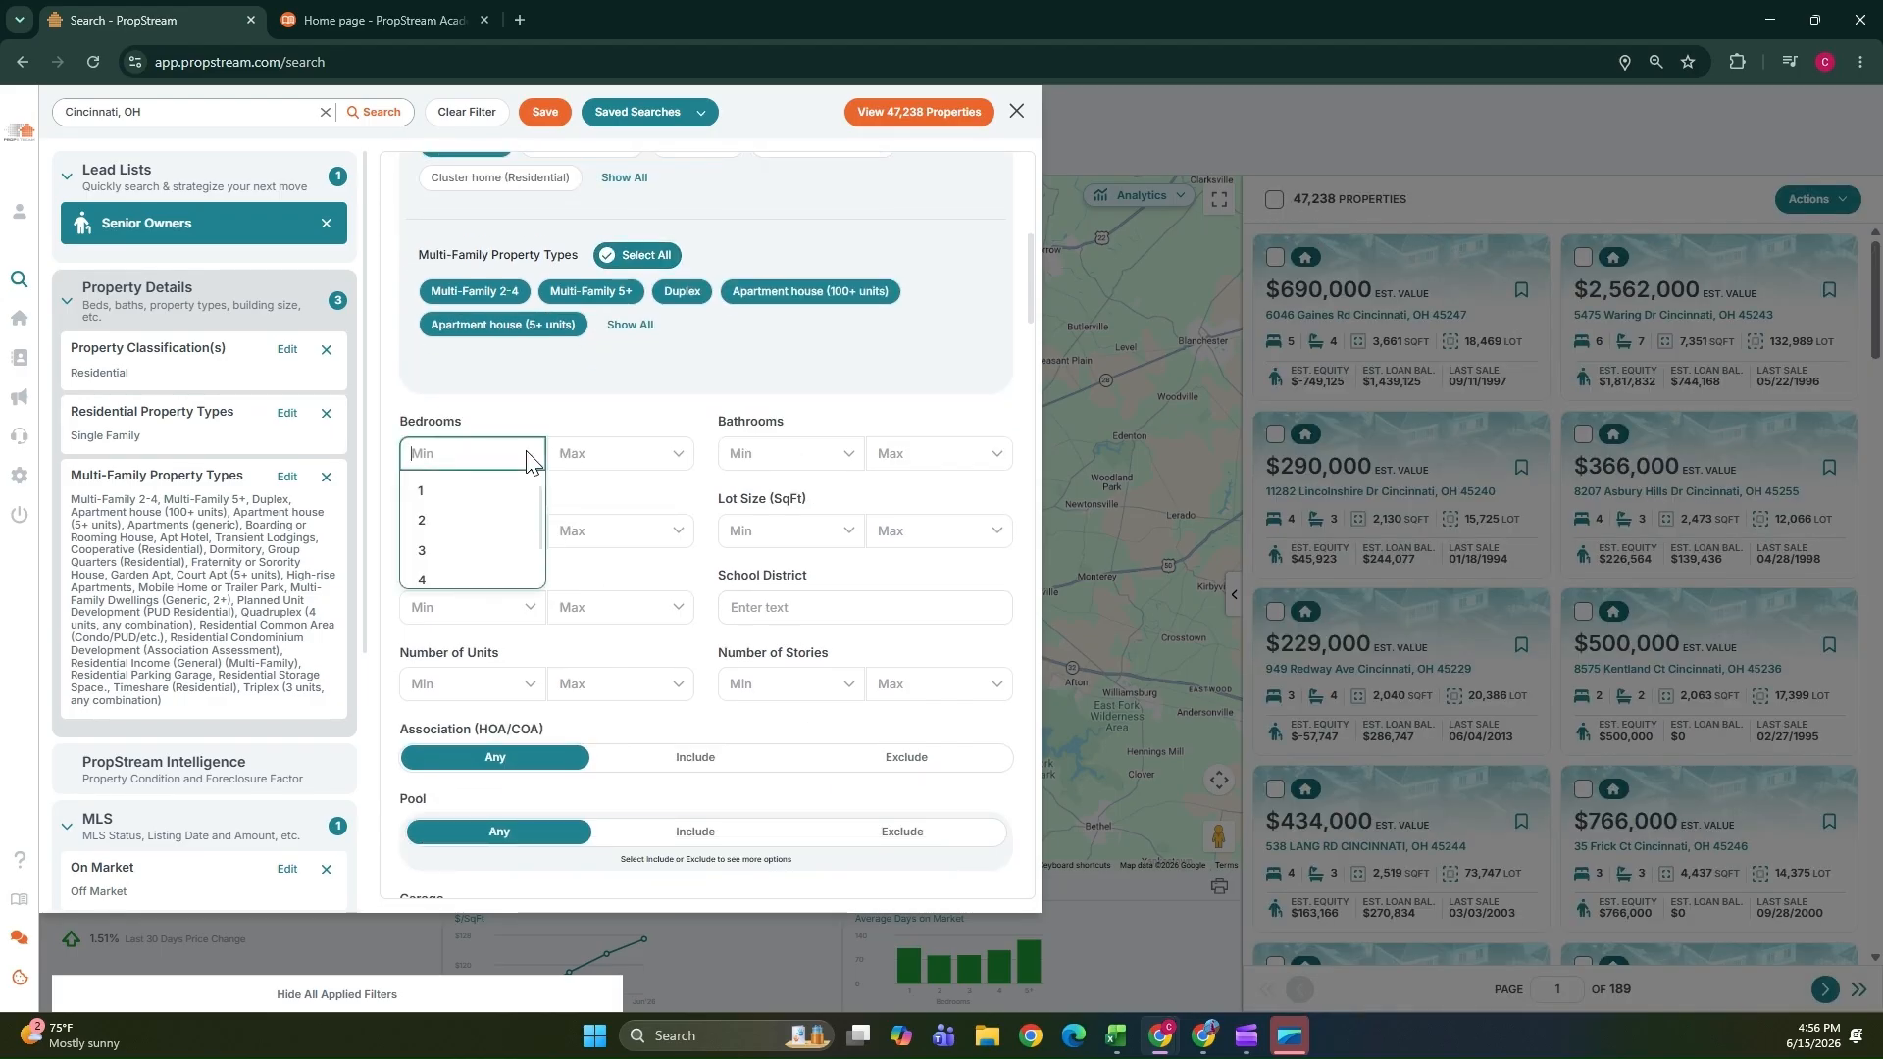
{"action": "left_click", "coordinate": [421, 522]}
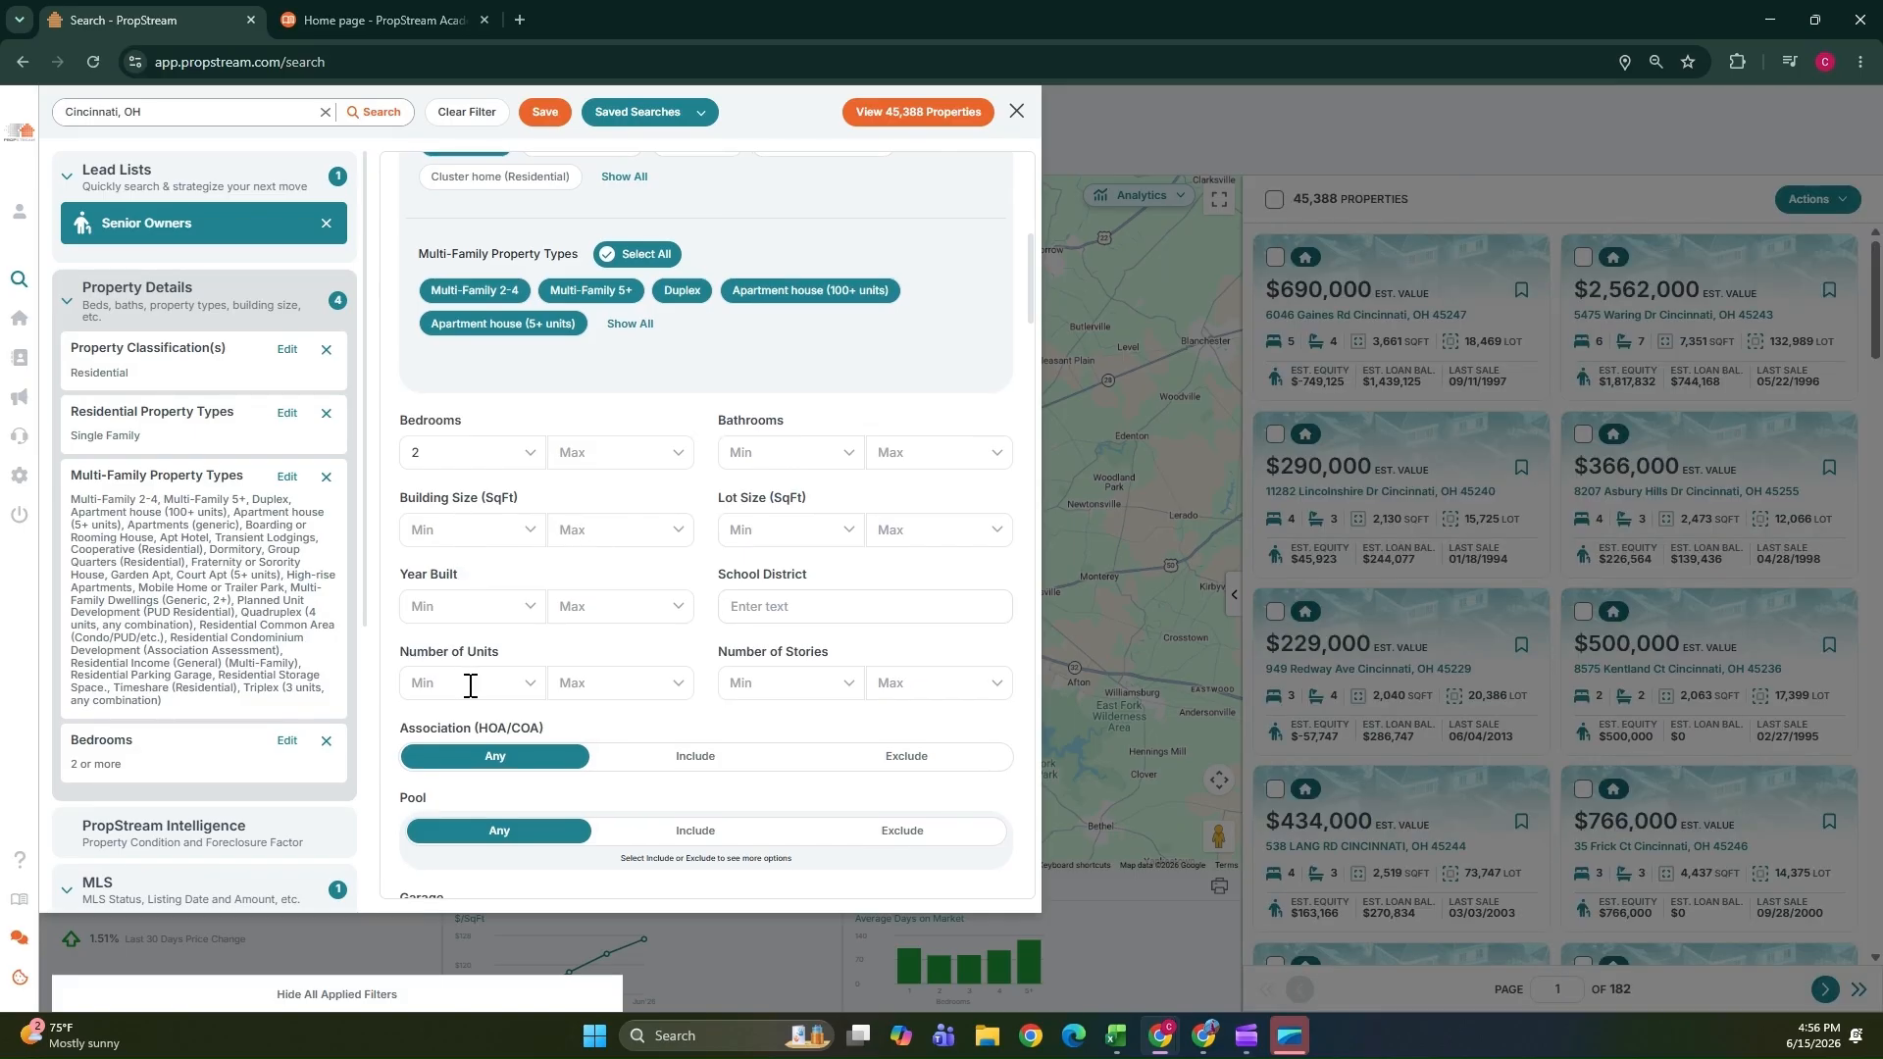
Review the Property Condition options for overall and bathroom condition and the MLS filter section.
{"action": "scroll", "coordinate": [452, 611], "scroll_direction": "down", "scroll_amount": 2}
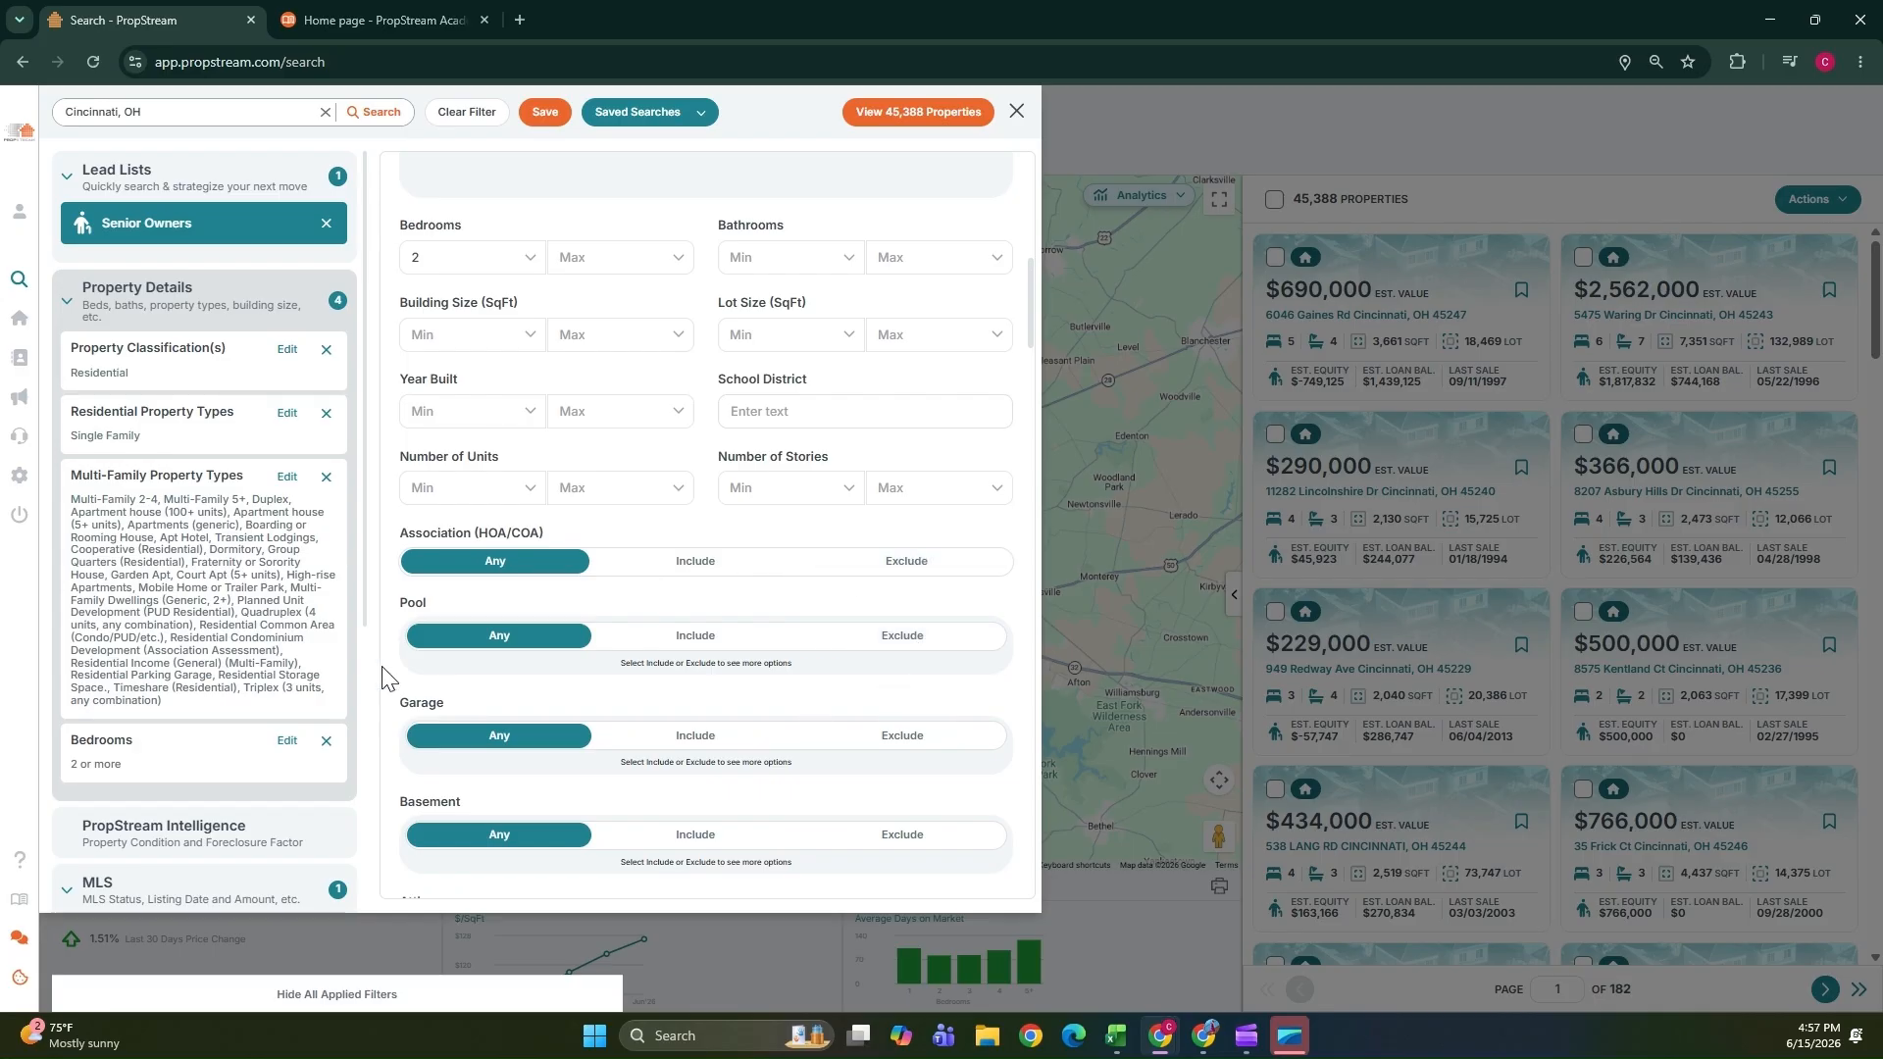
{"action": "scroll", "coordinate": [460, 667], "scroll_direction": "down", "scroll_amount": 5}
{"action": "scroll", "coordinate": [638, 538], "scroll_direction": "down", "scroll_amount": 3}
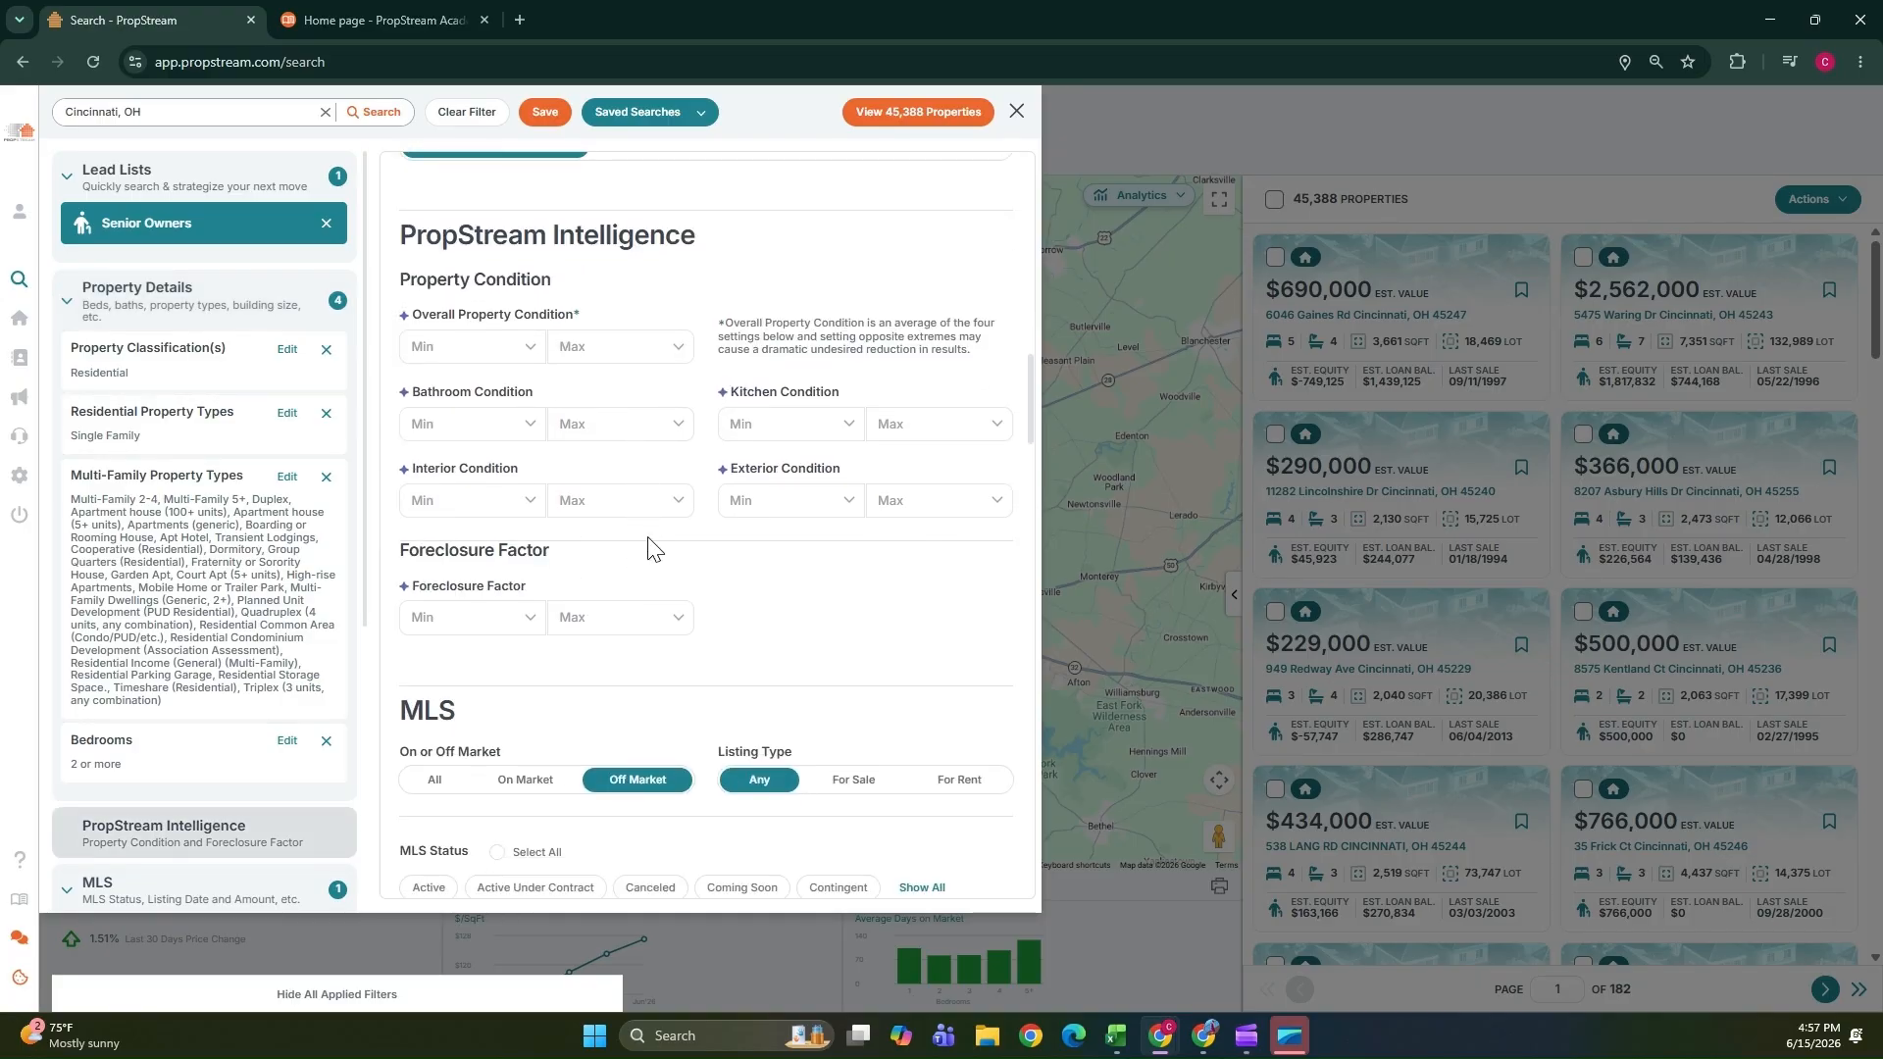
{"action": "left_click", "coordinate": [531, 351]}
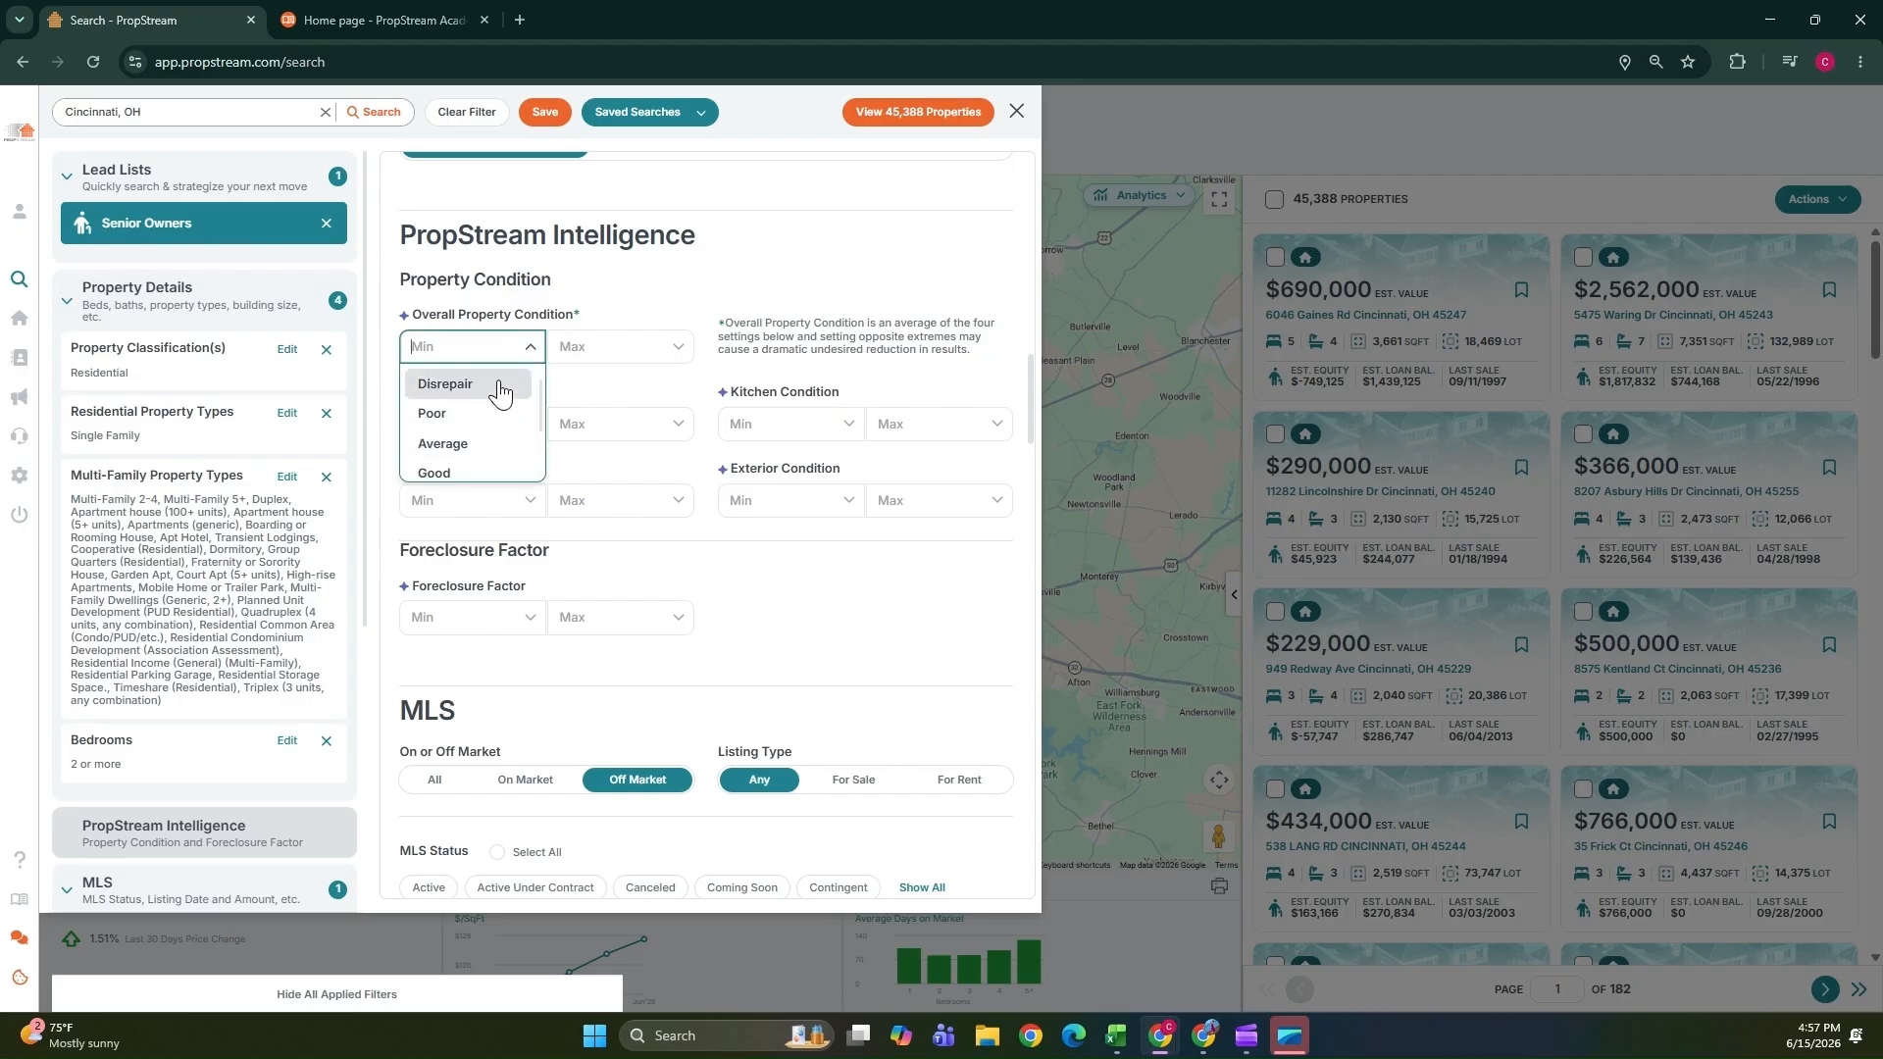
{"action": "left_click", "coordinate": [860, 653]}
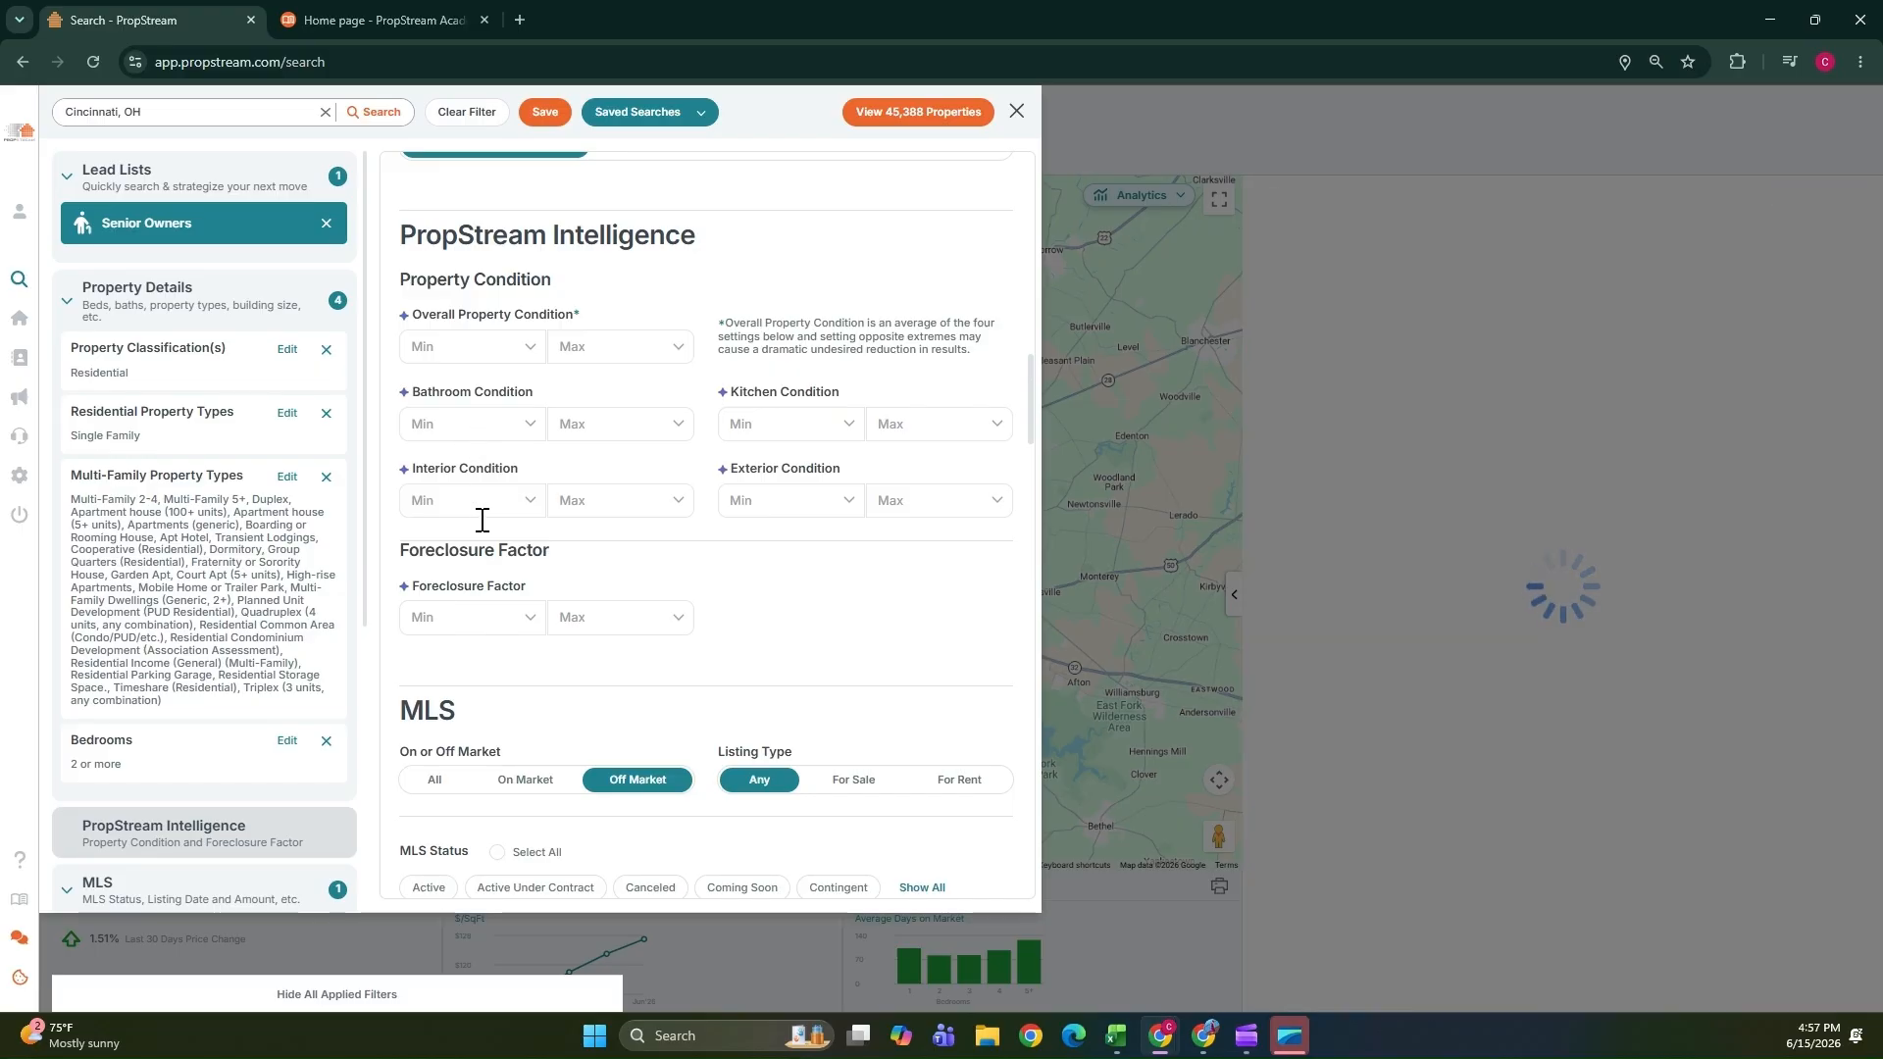
{"action": "left_click", "coordinate": [476, 424]}
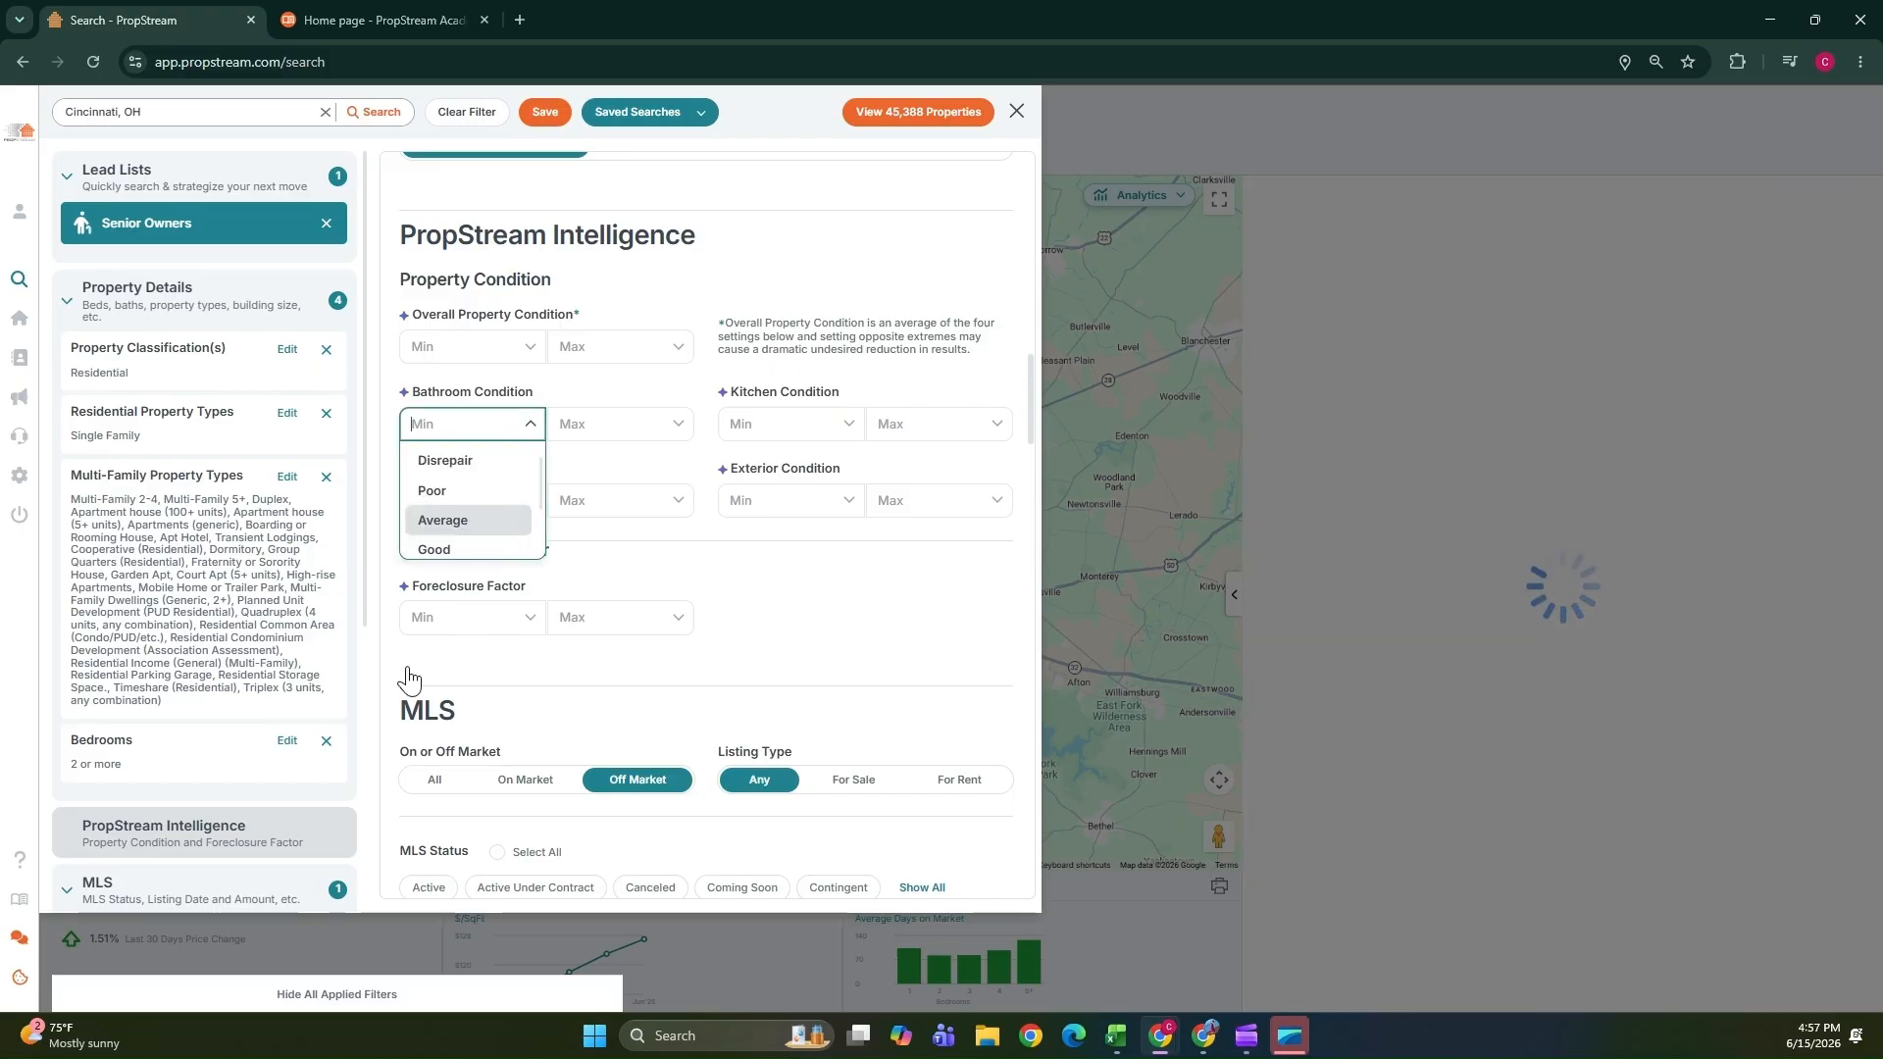
{"action": "left_click", "coordinate": [785, 618]}
{"action": "scroll", "coordinate": [785, 615], "scroll_direction": "down", "scroll_amount": 3}
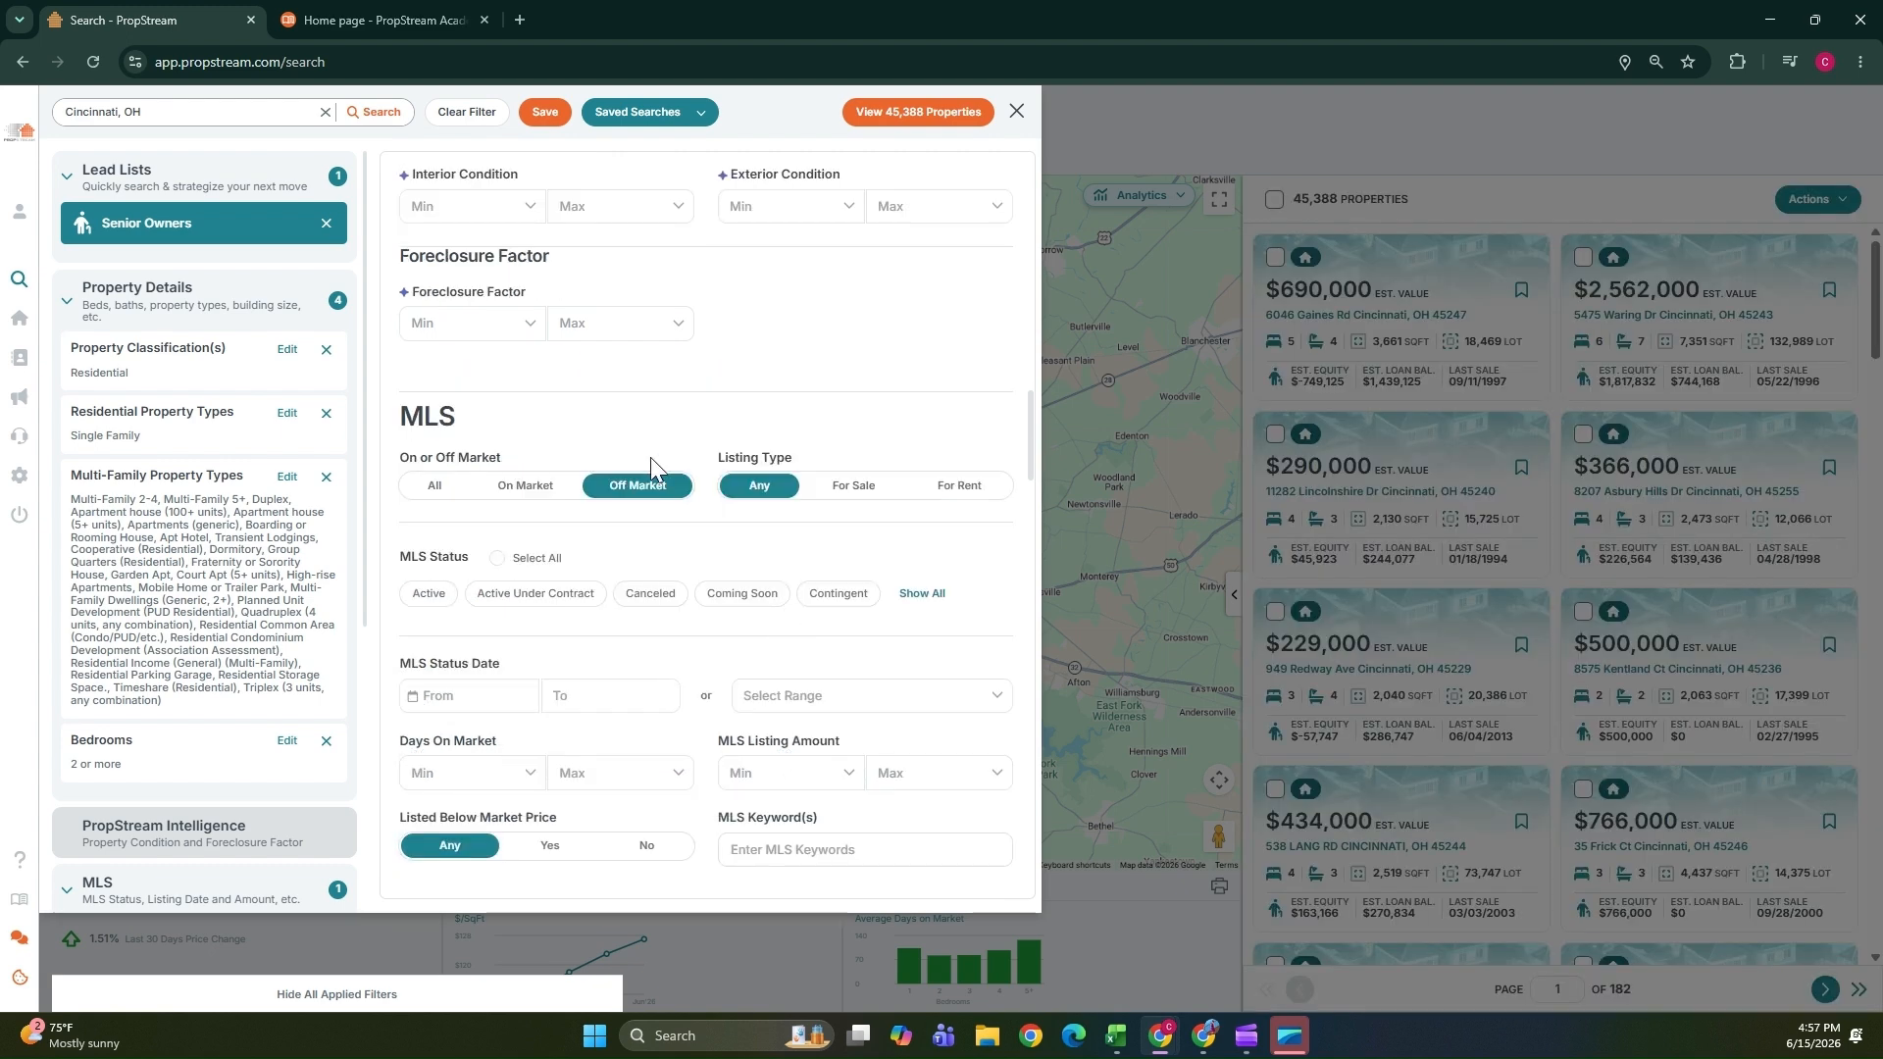
{"action": "scroll", "coordinate": [588, 480], "scroll_direction": "down", "scroll_amount": 2}
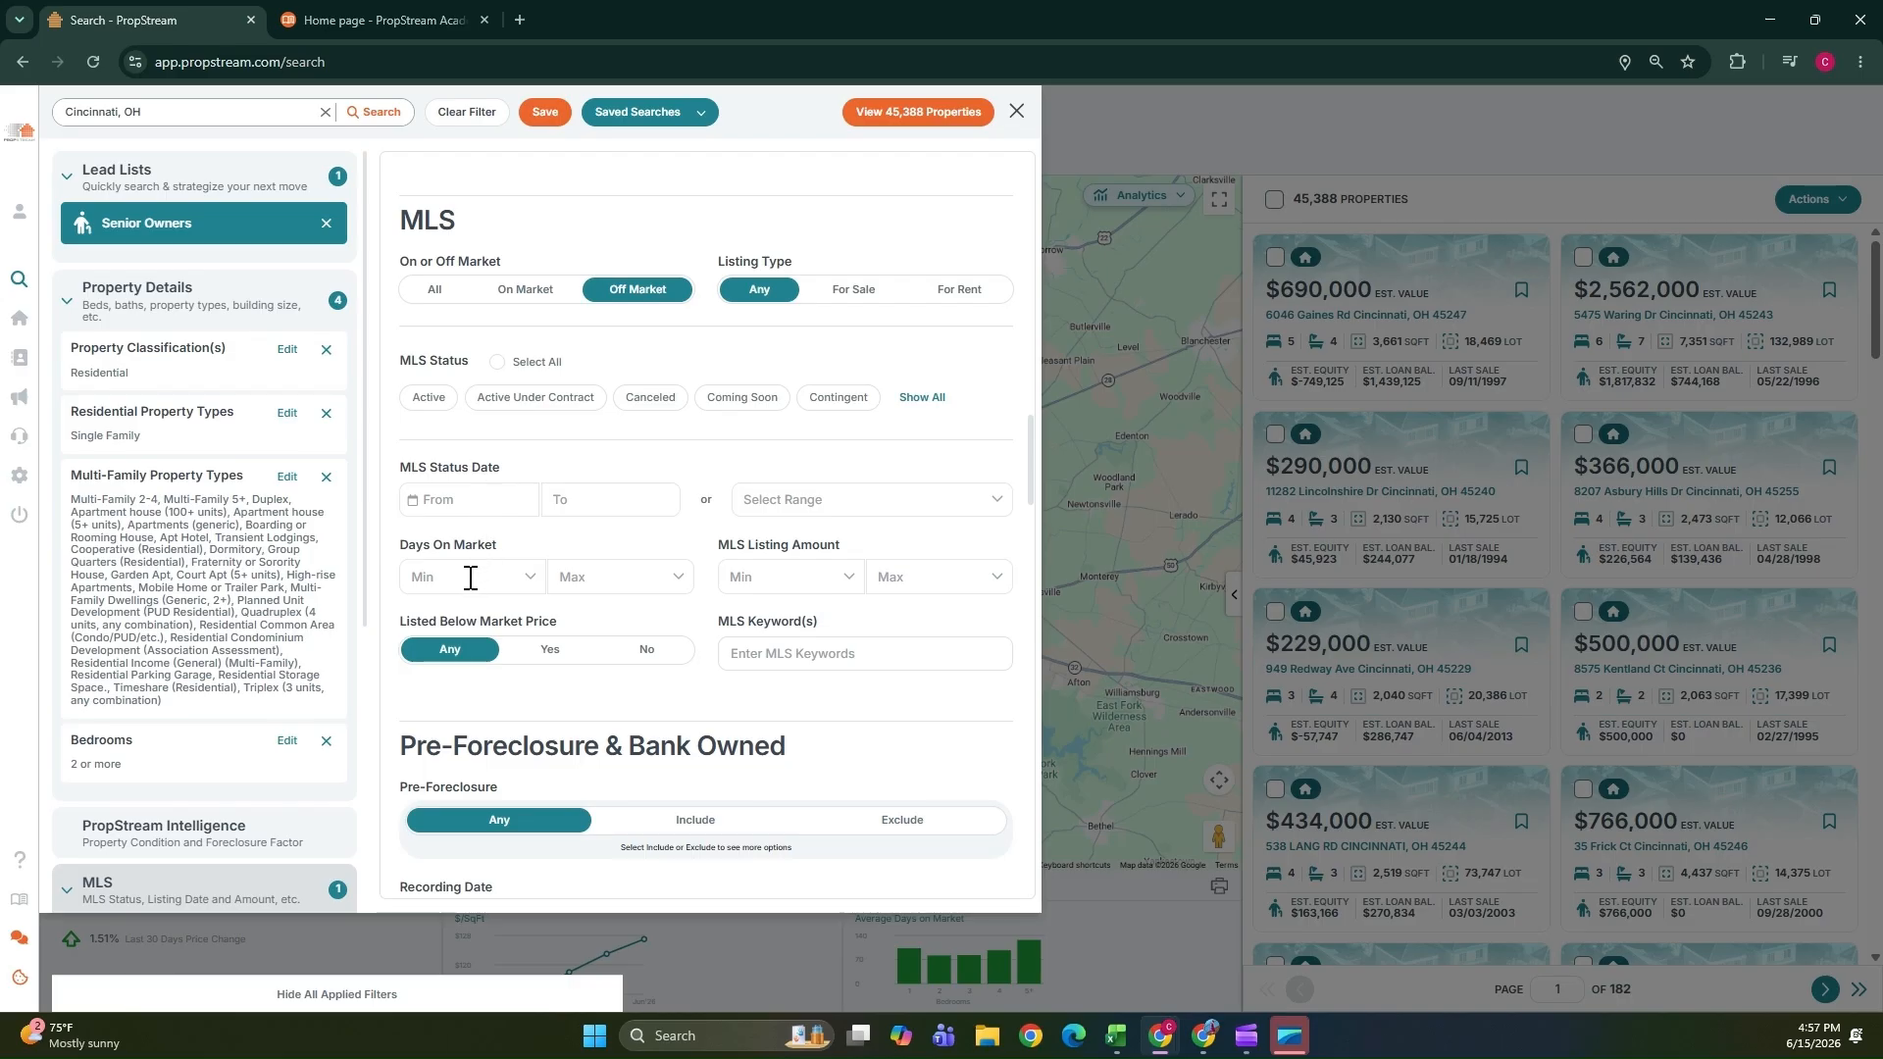
Set the minimum years of ownership to 15.
{"action": "scroll", "coordinate": [470, 579], "scroll_direction": "down", "scroll_amount": 2}
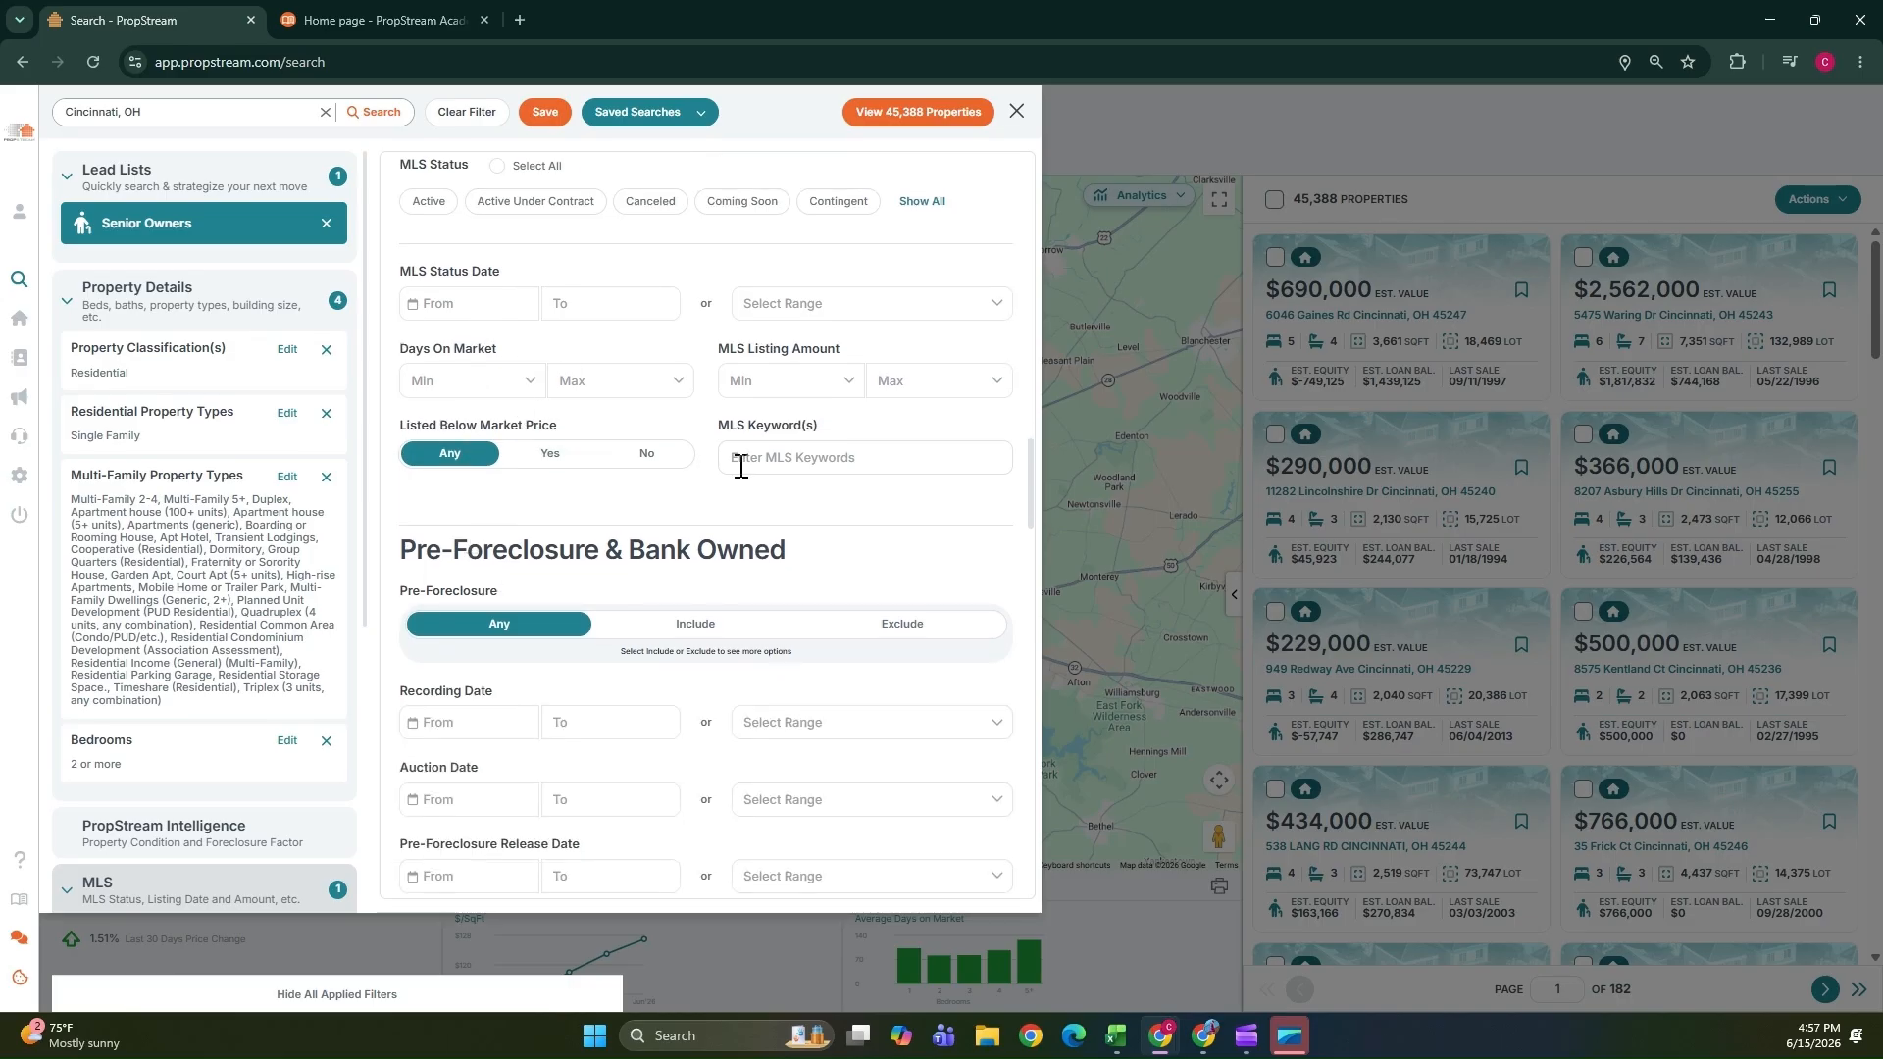
{"action": "scroll", "coordinate": [676, 535], "scroll_direction": "down", "scroll_amount": 2}
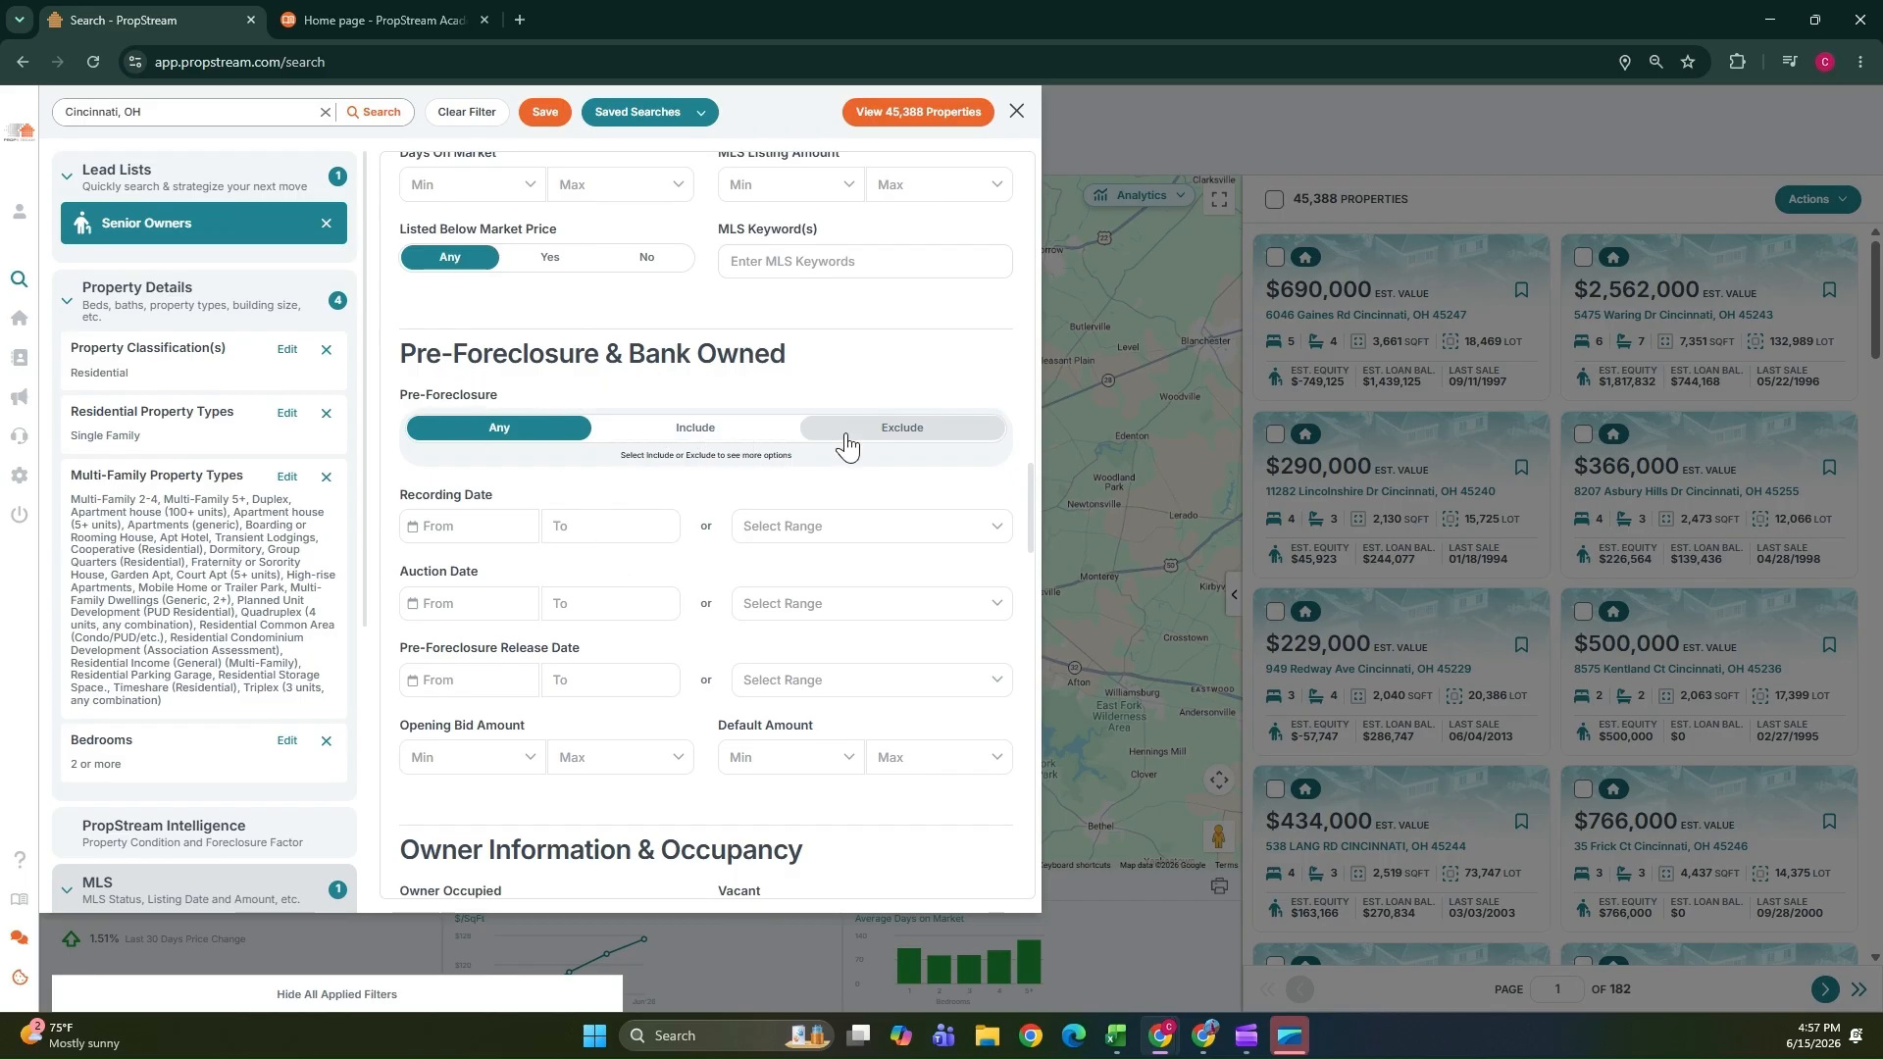
{"action": "scroll", "coordinate": [488, 579], "scroll_direction": "down", "scroll_amount": 2}
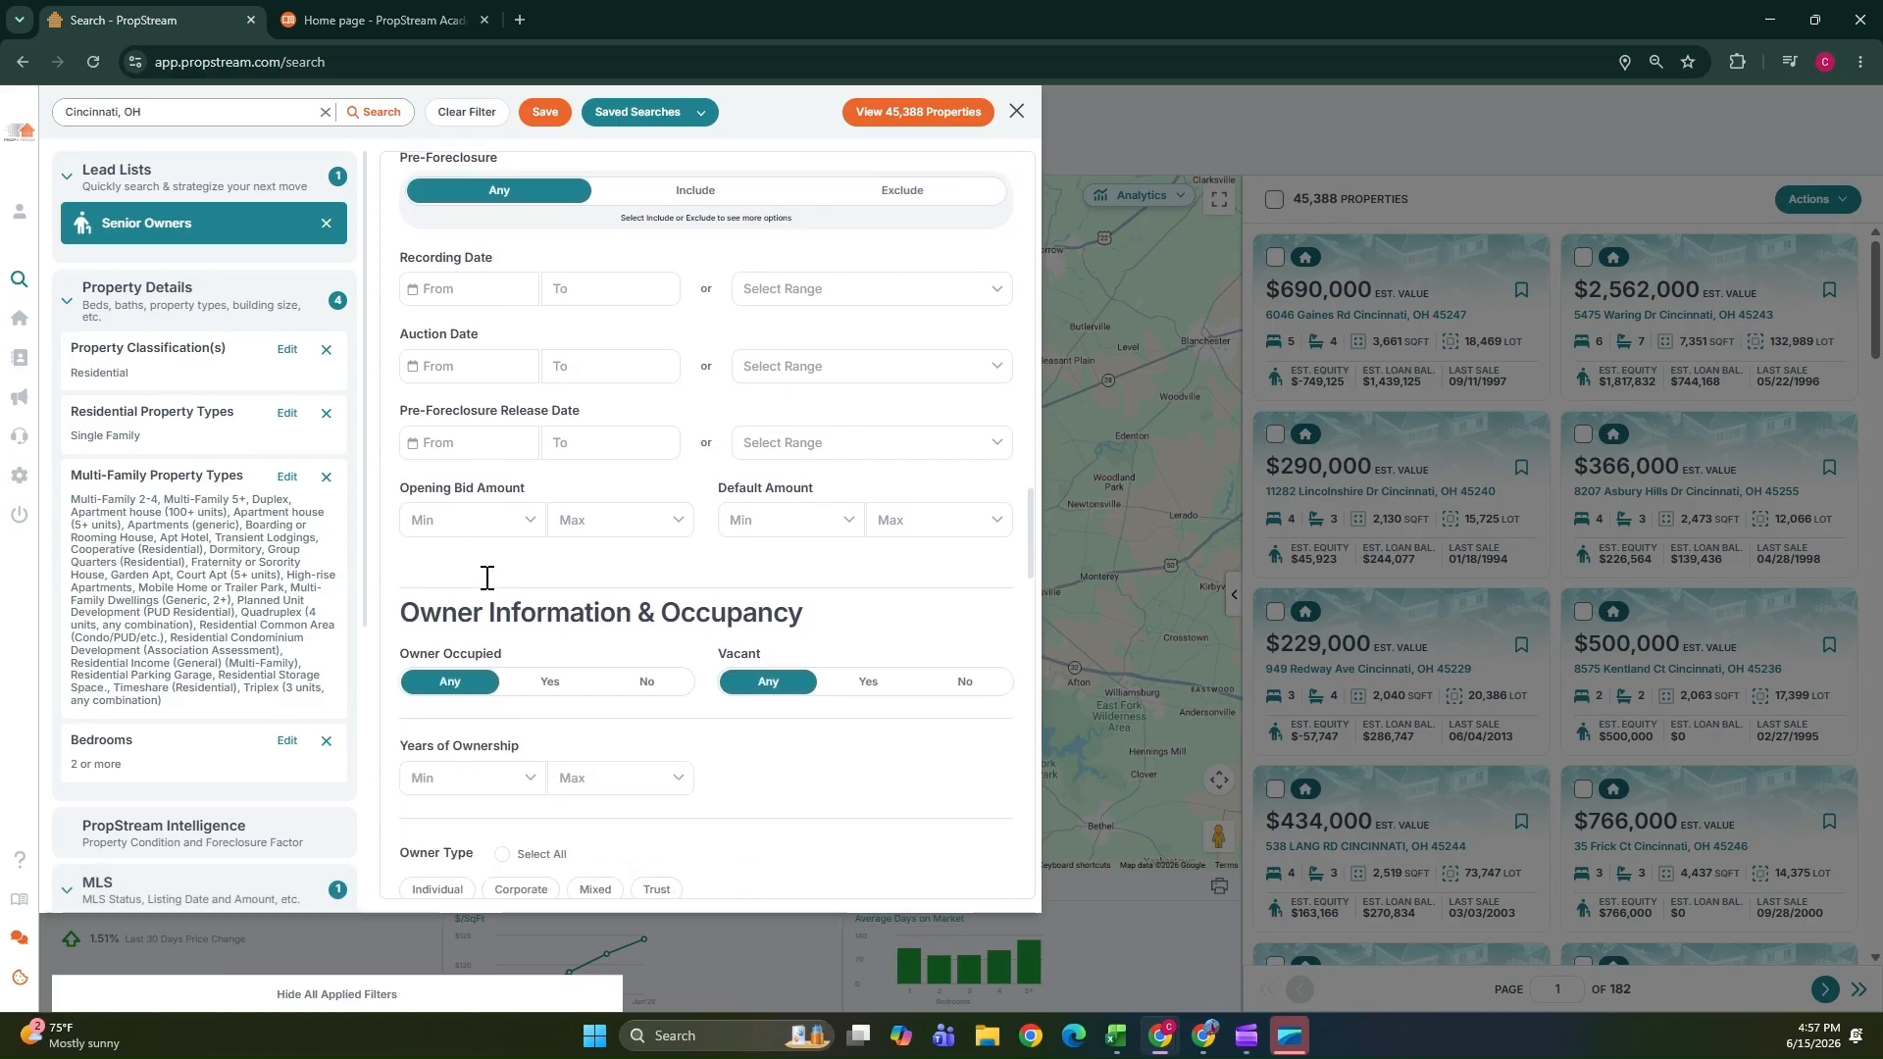
{"action": "scroll", "coordinate": [487, 579], "scroll_direction": "down", "scroll_amount": 2}
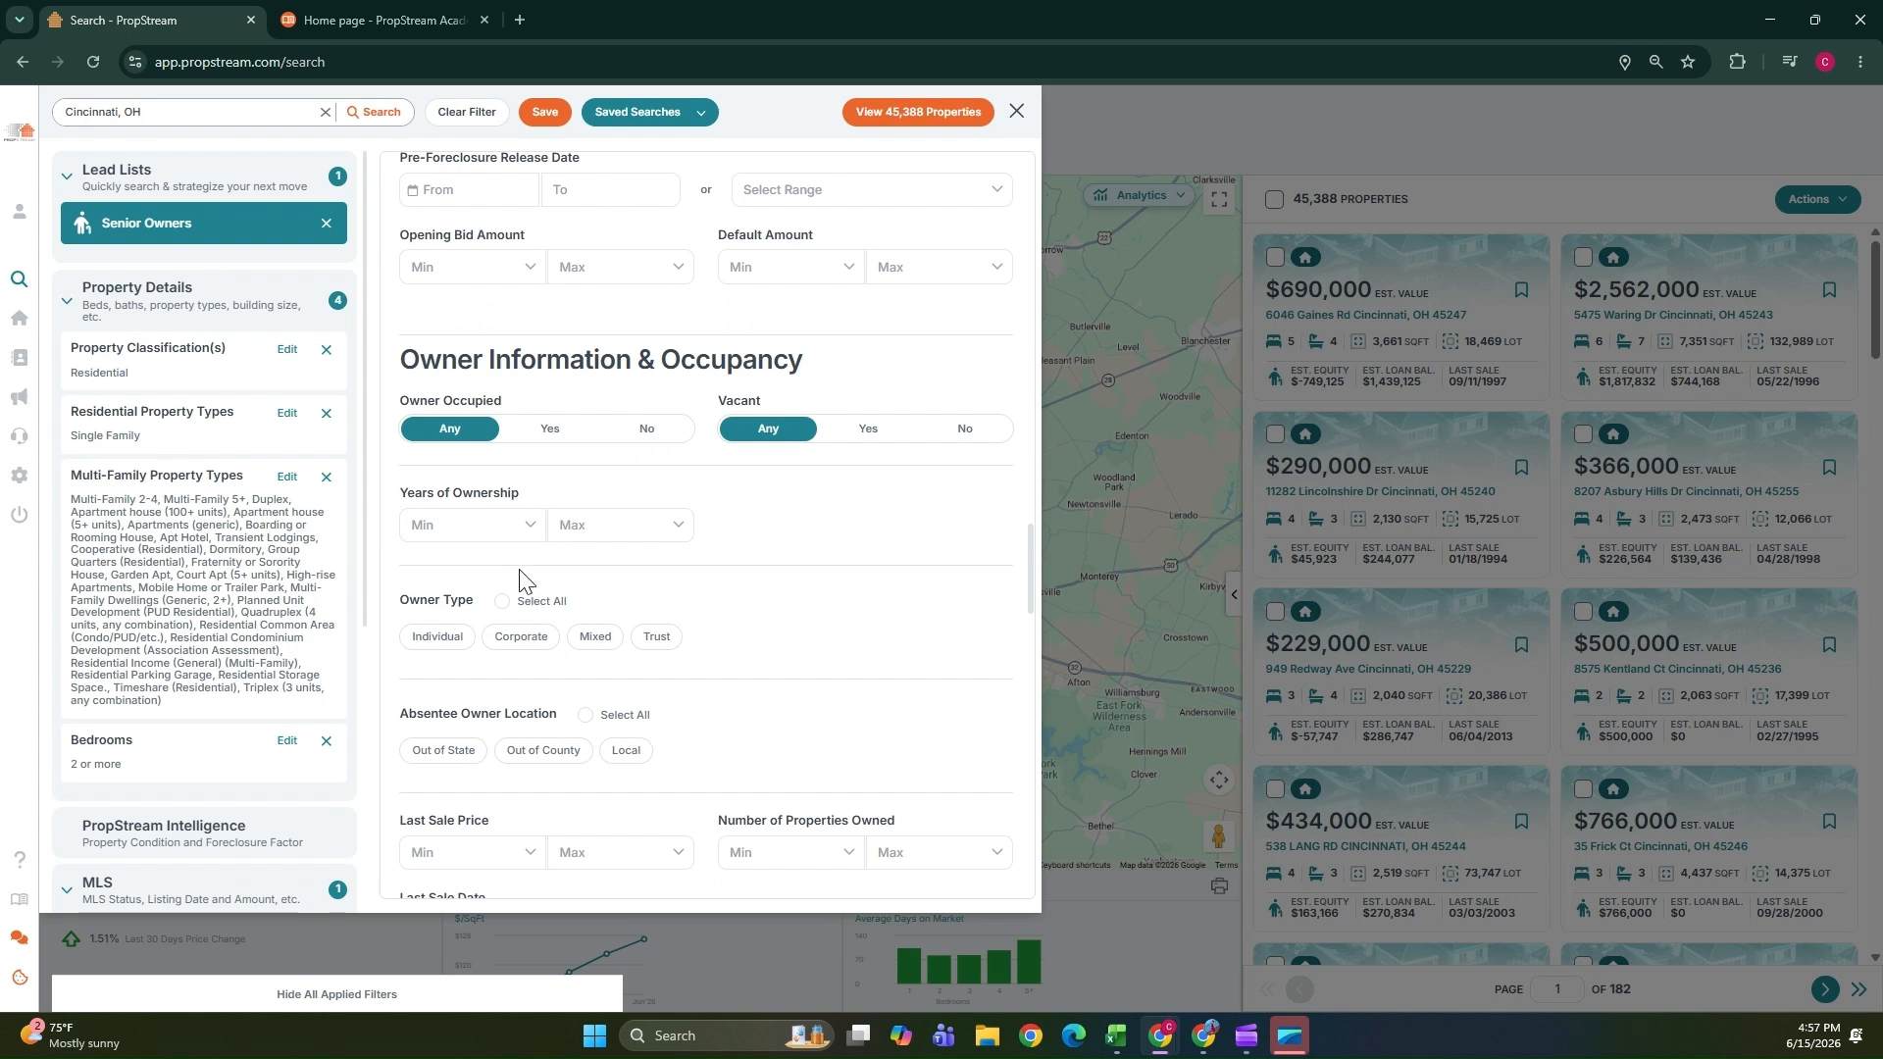
{"action": "left_click", "coordinate": [530, 529]}
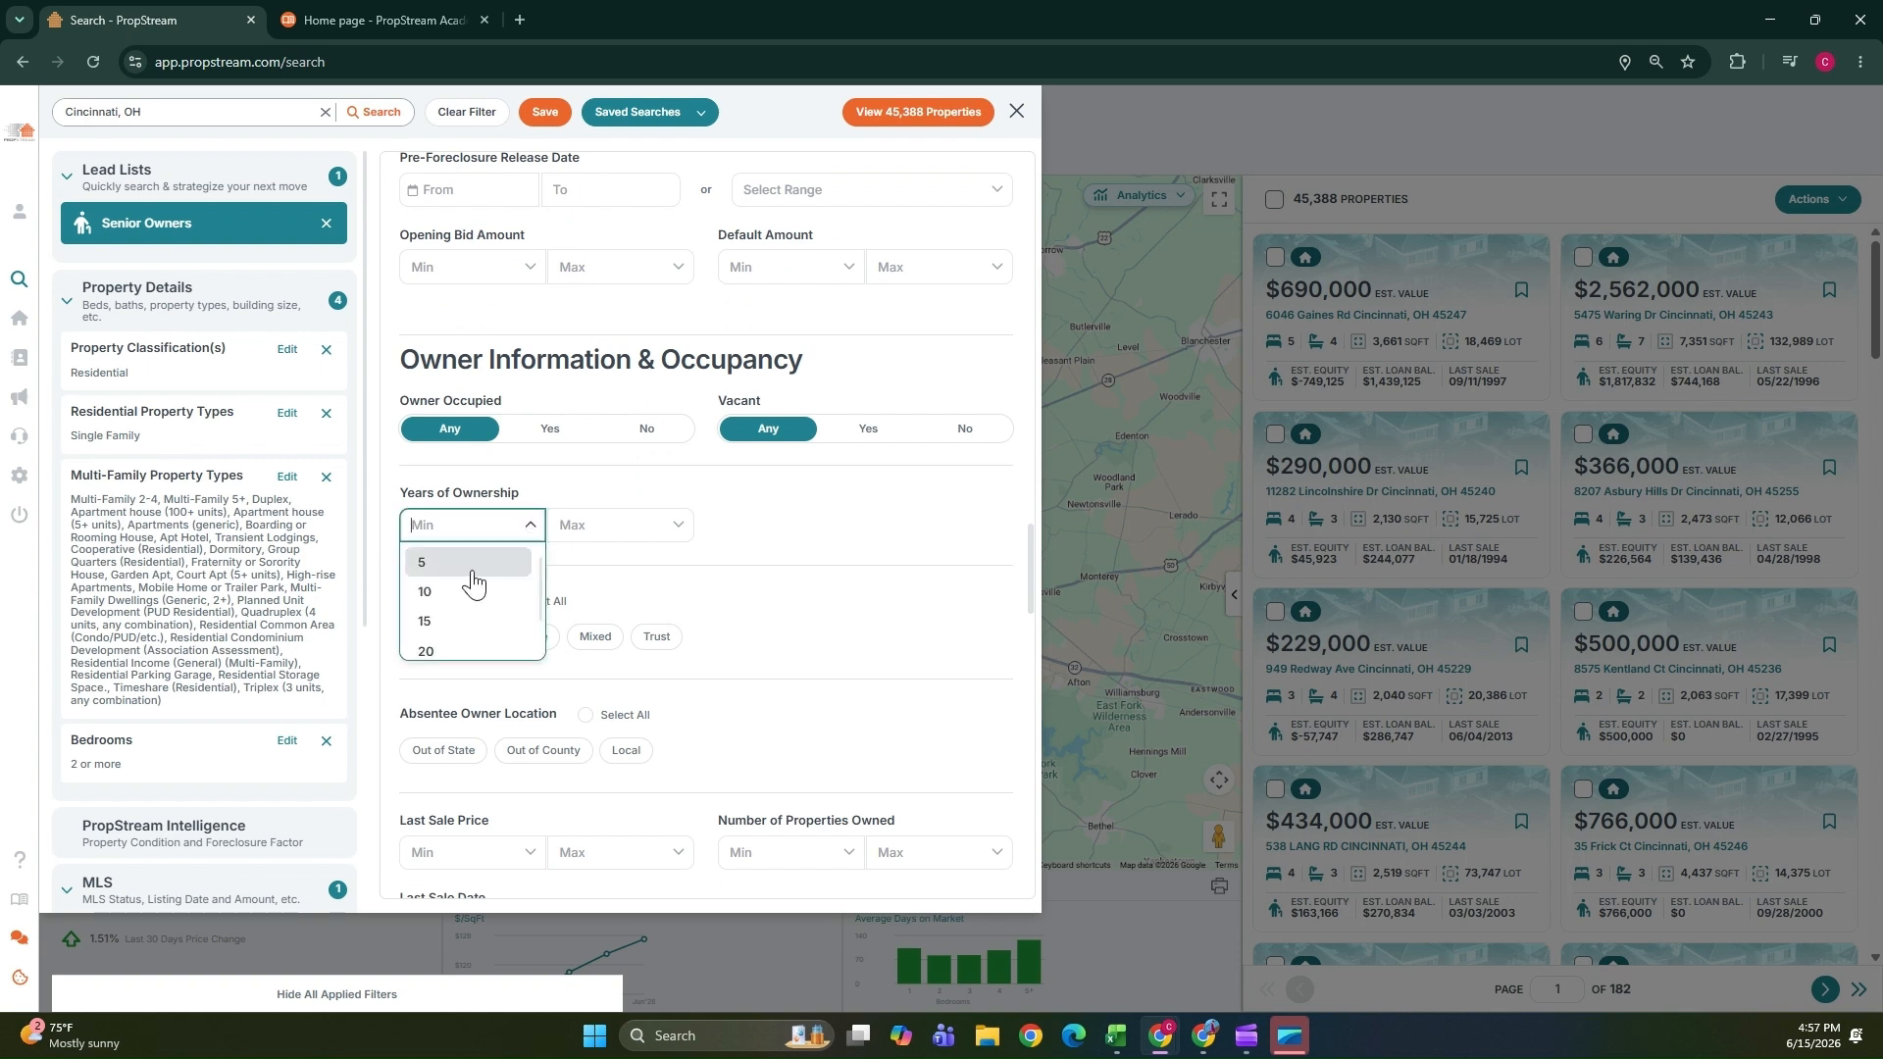
{"action": "left_click", "coordinate": [431, 621]}
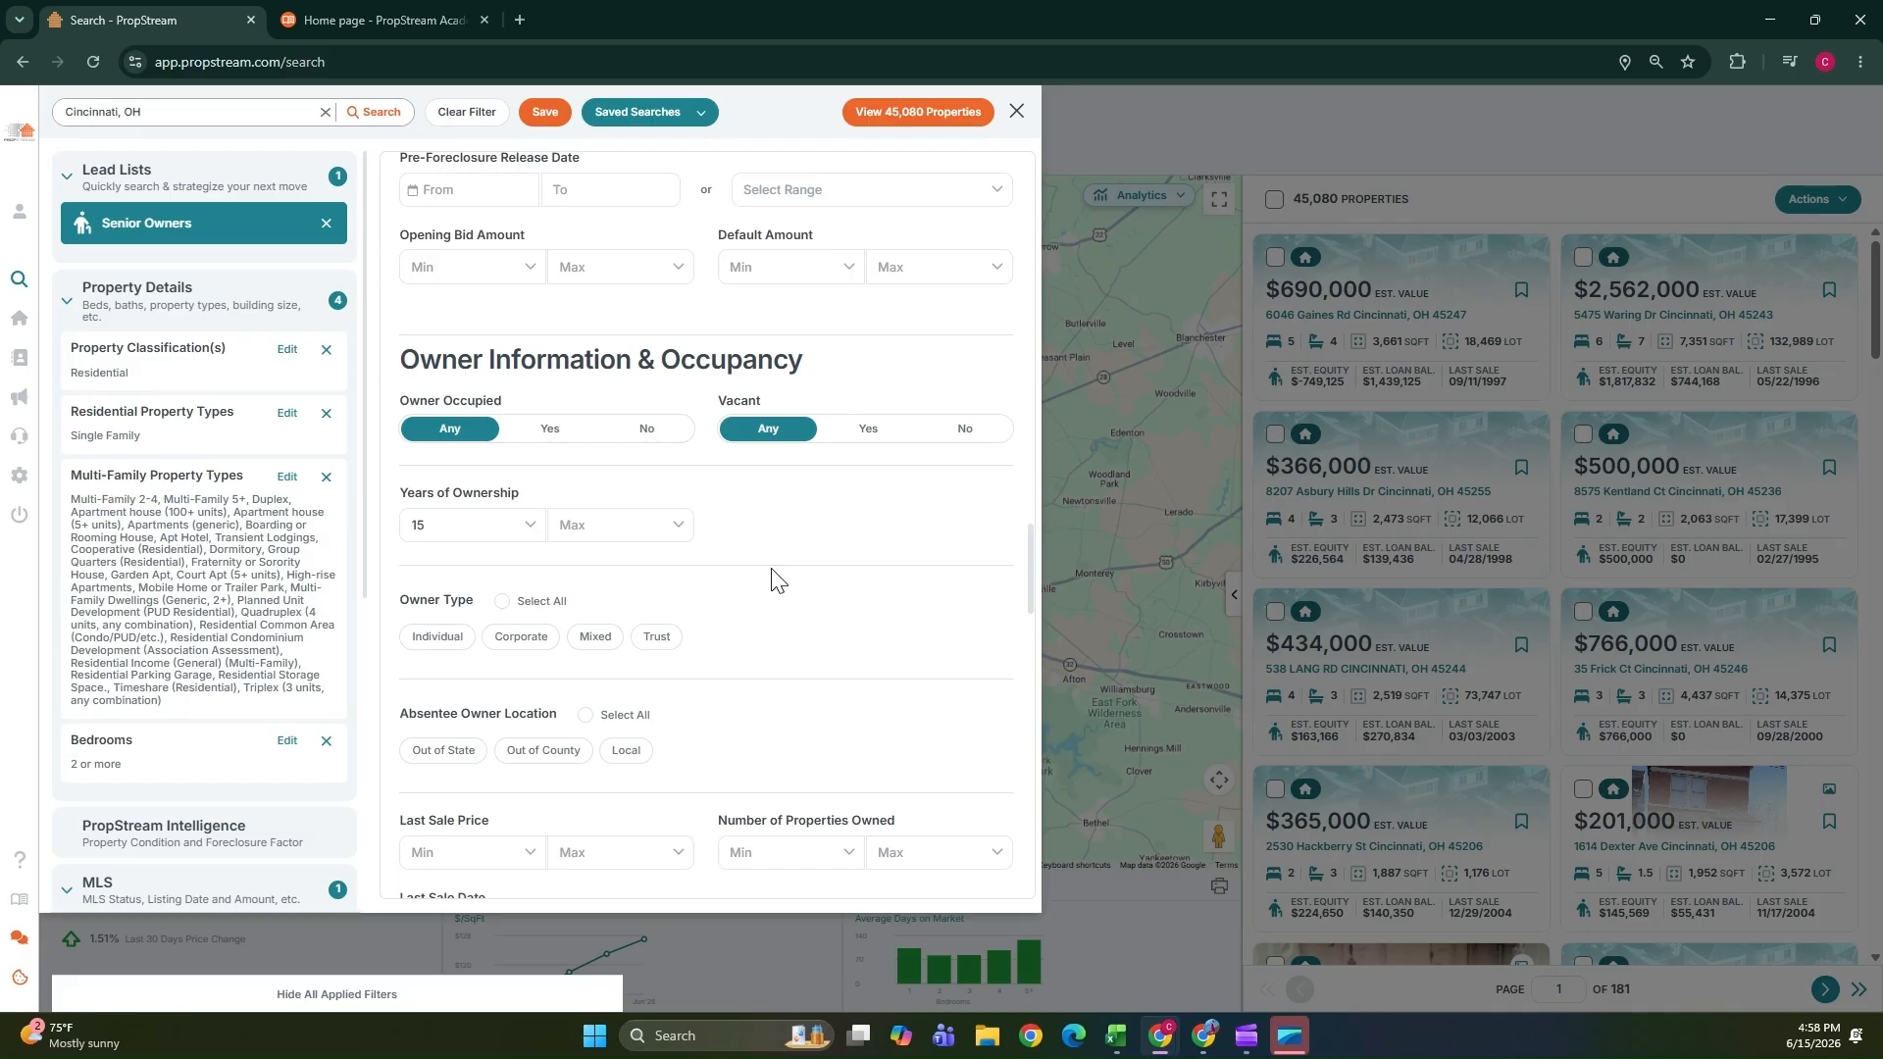
Set the minimum estimated value to 100,000.
{"action": "scroll", "coordinate": [769, 579], "scroll_direction": "down", "scroll_amount": 4}
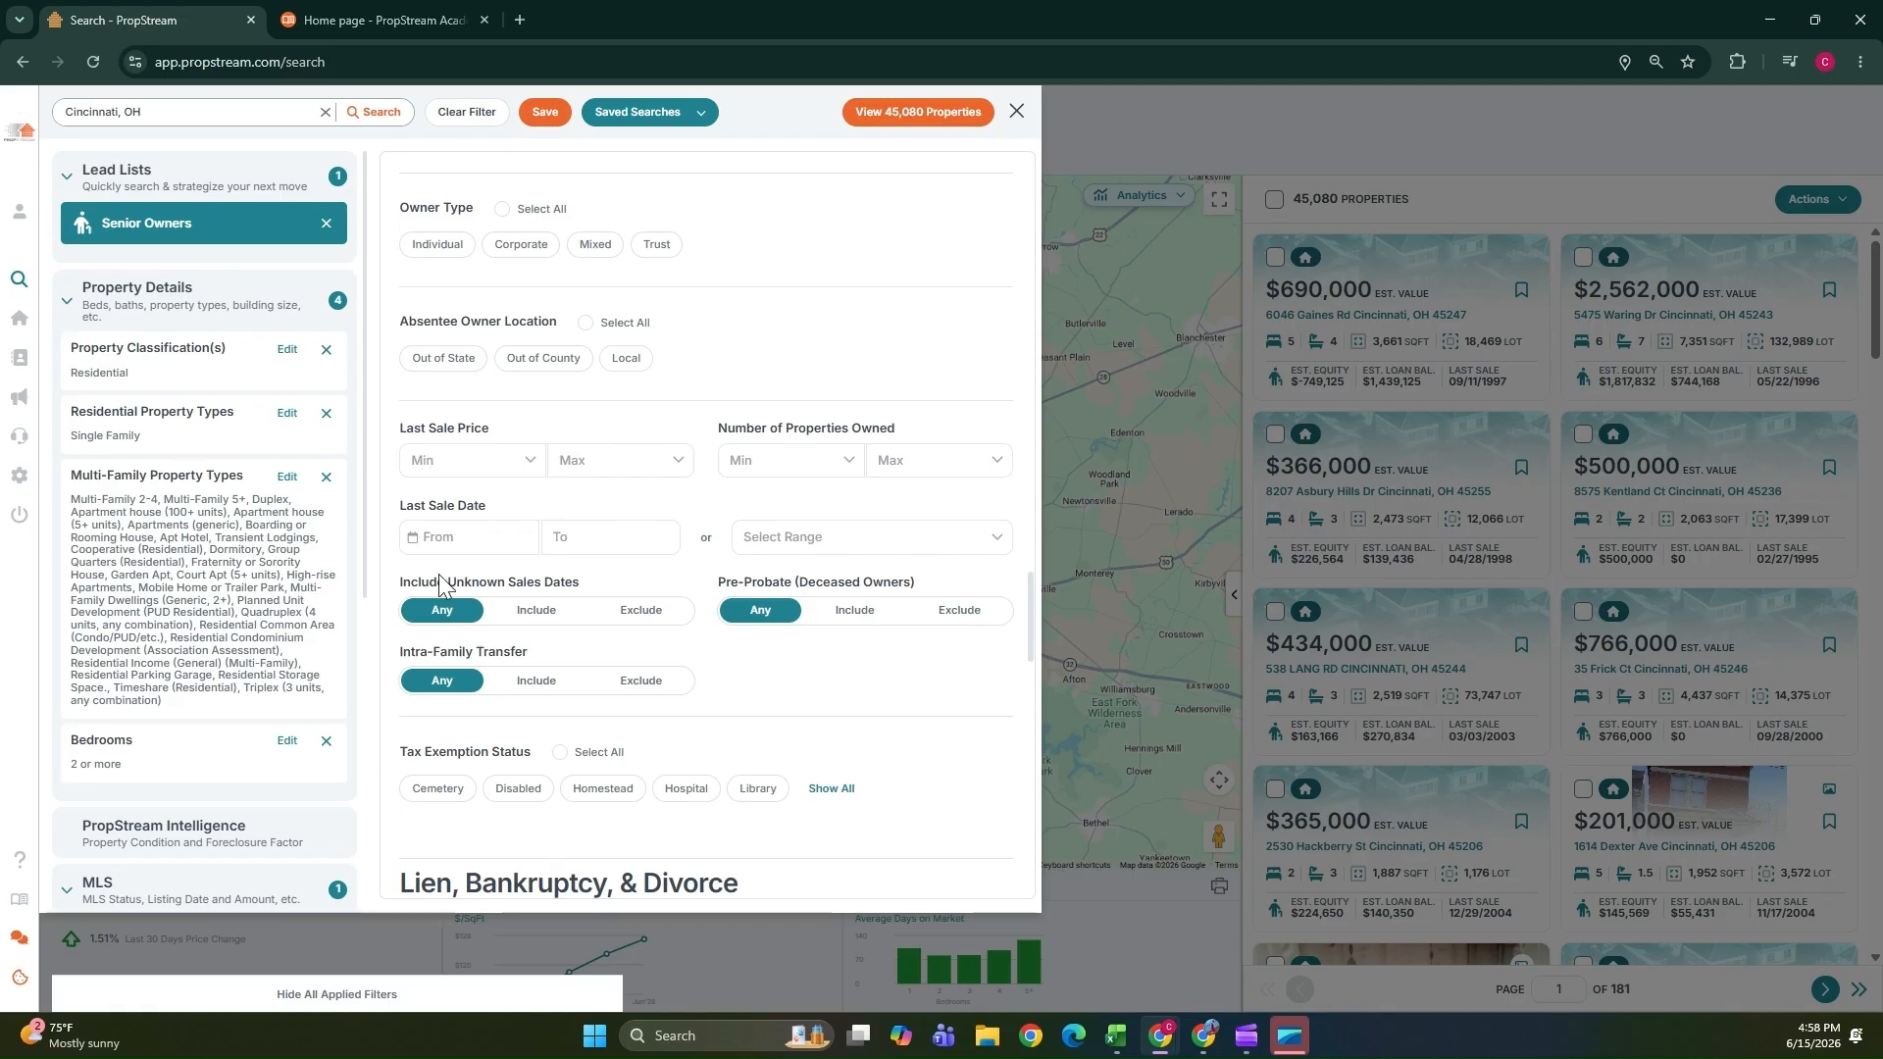
{"action": "scroll", "coordinate": [431, 687], "scroll_direction": "down", "scroll_amount": 3}
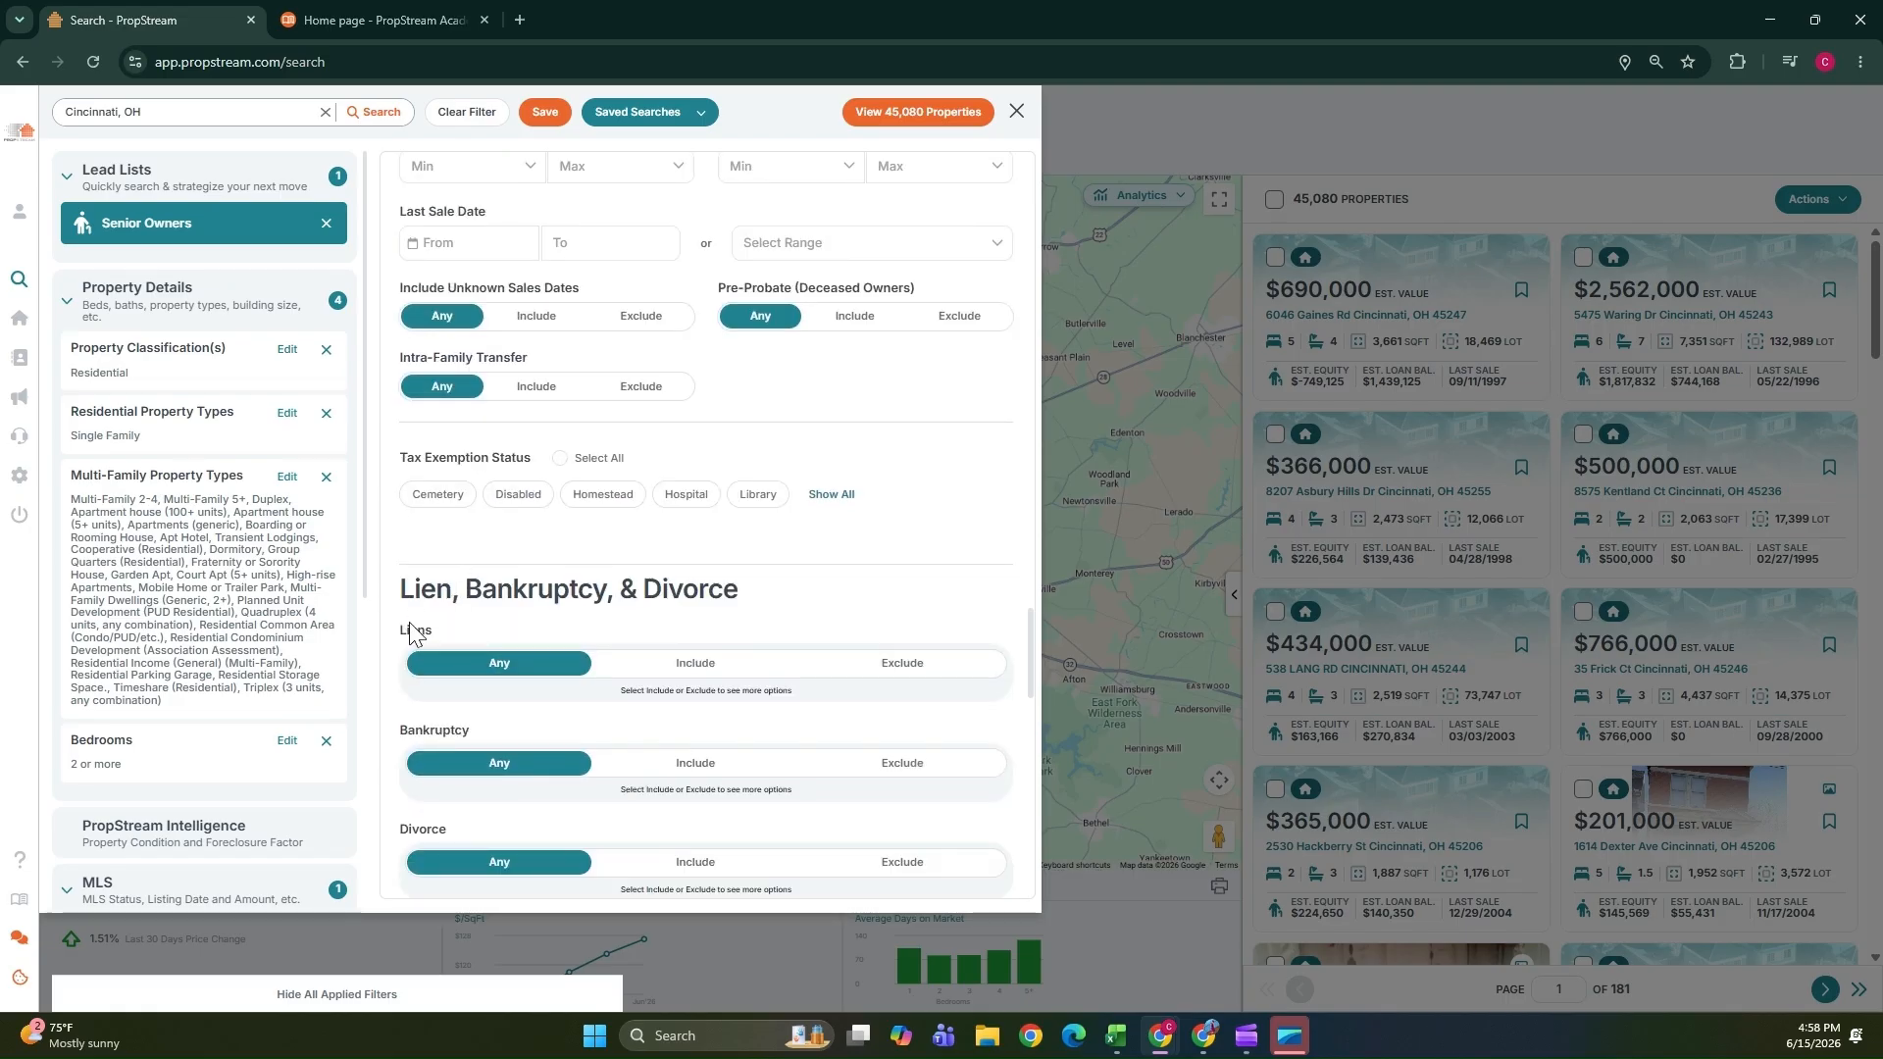
{"action": "scroll", "coordinate": [735, 597], "scroll_direction": "down", "scroll_amount": 2}
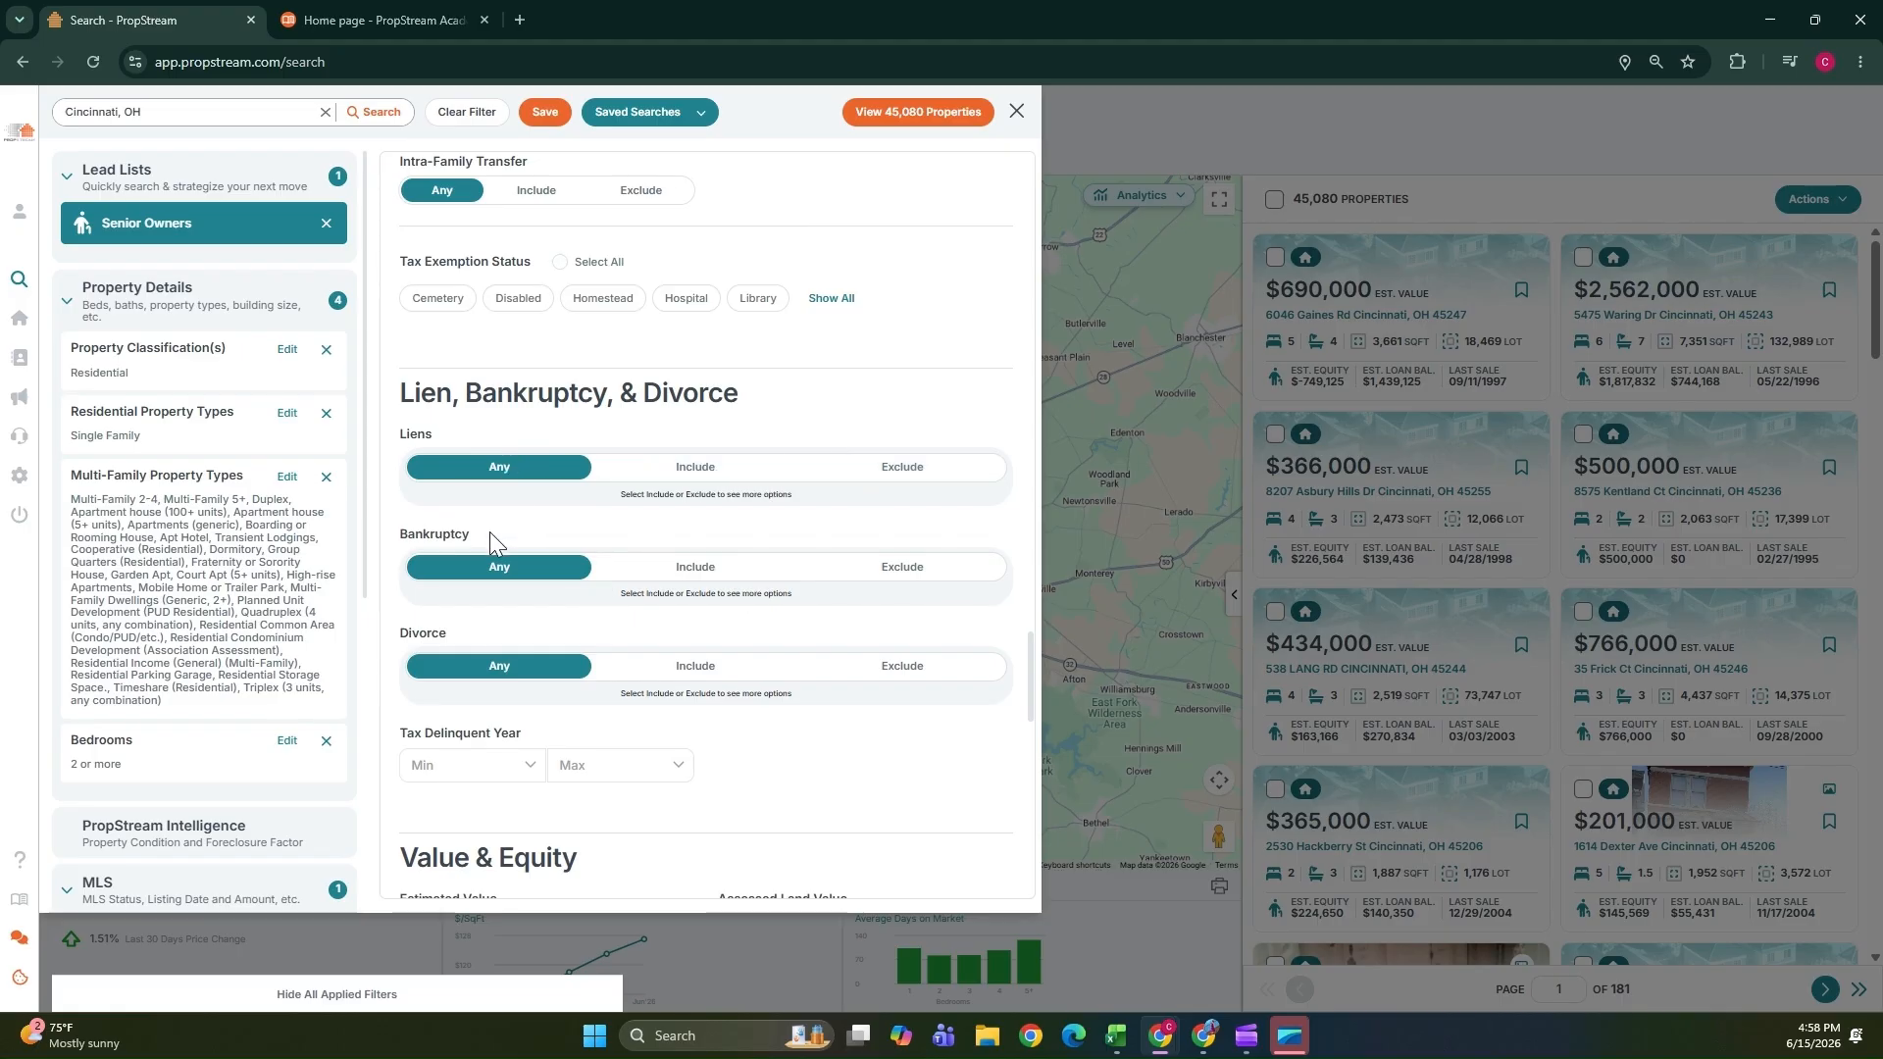
{"action": "scroll", "coordinate": [487, 627], "scroll_direction": "down", "scroll_amount": 5}
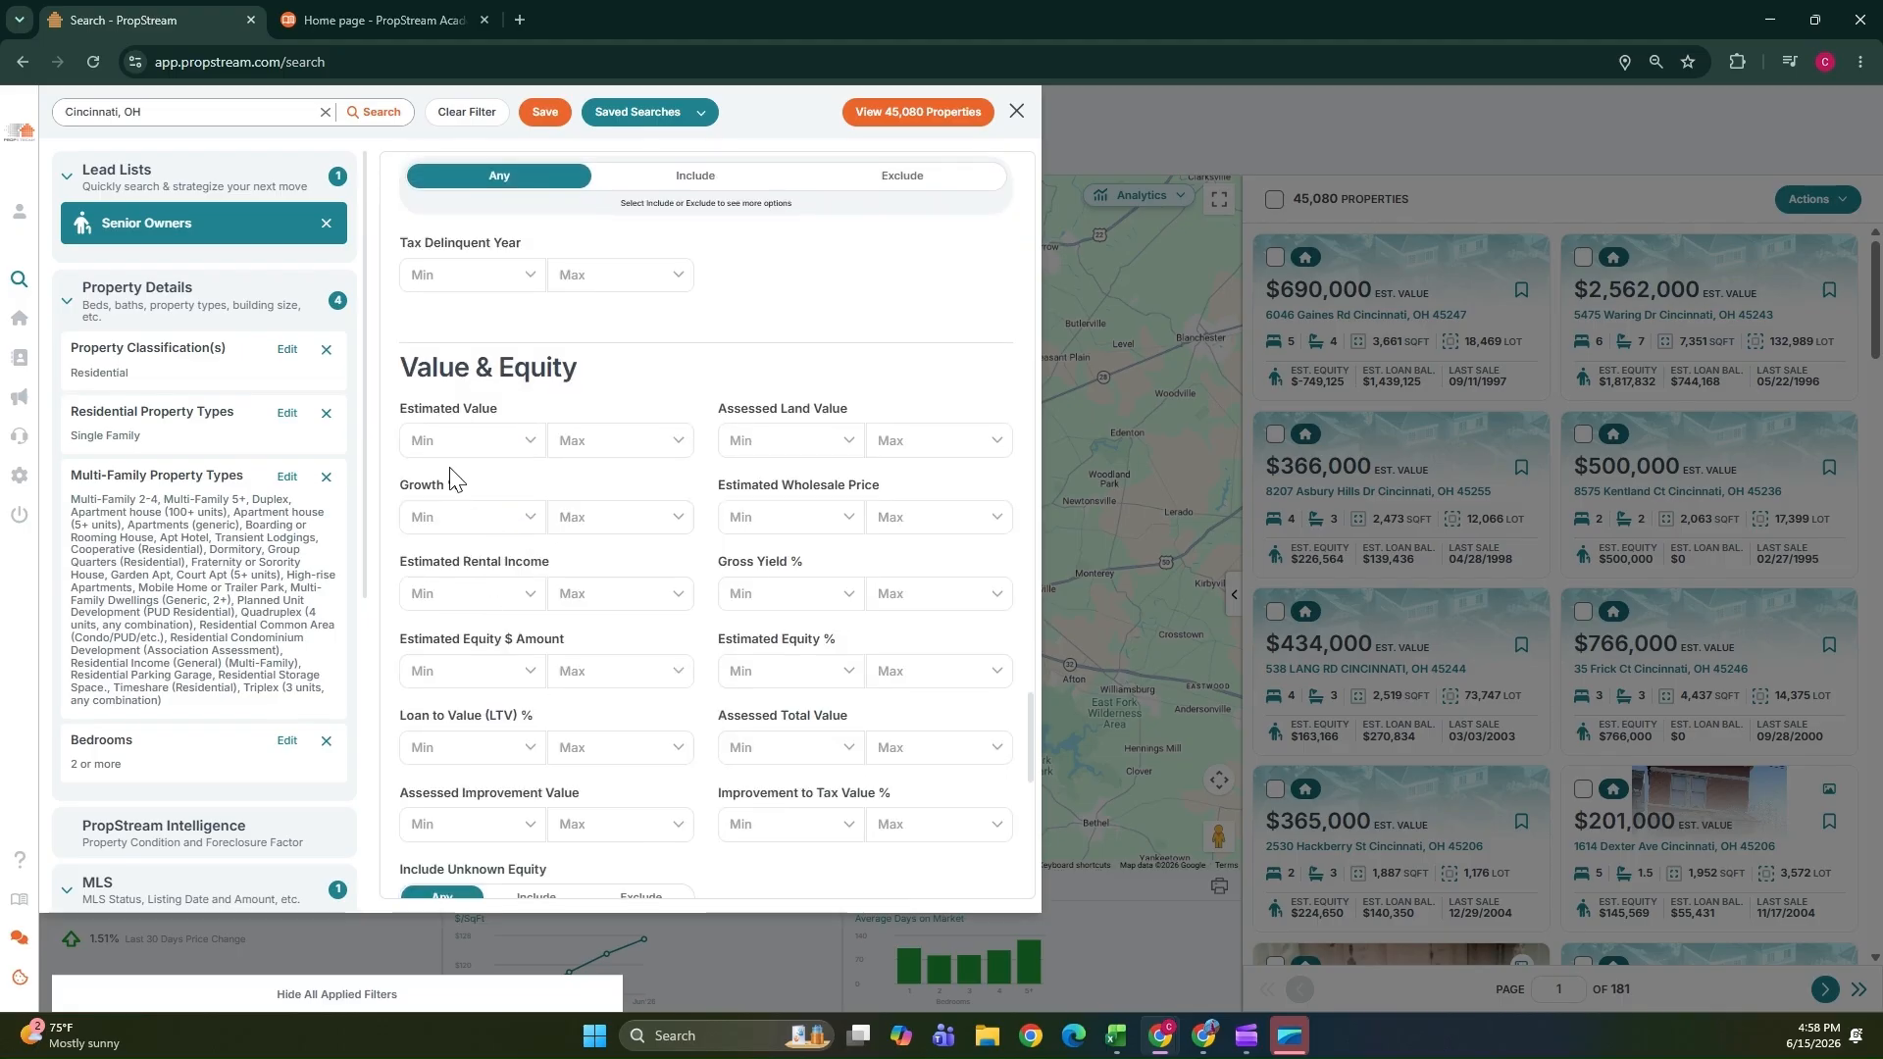
{"action": "left_click", "coordinate": [531, 450]}
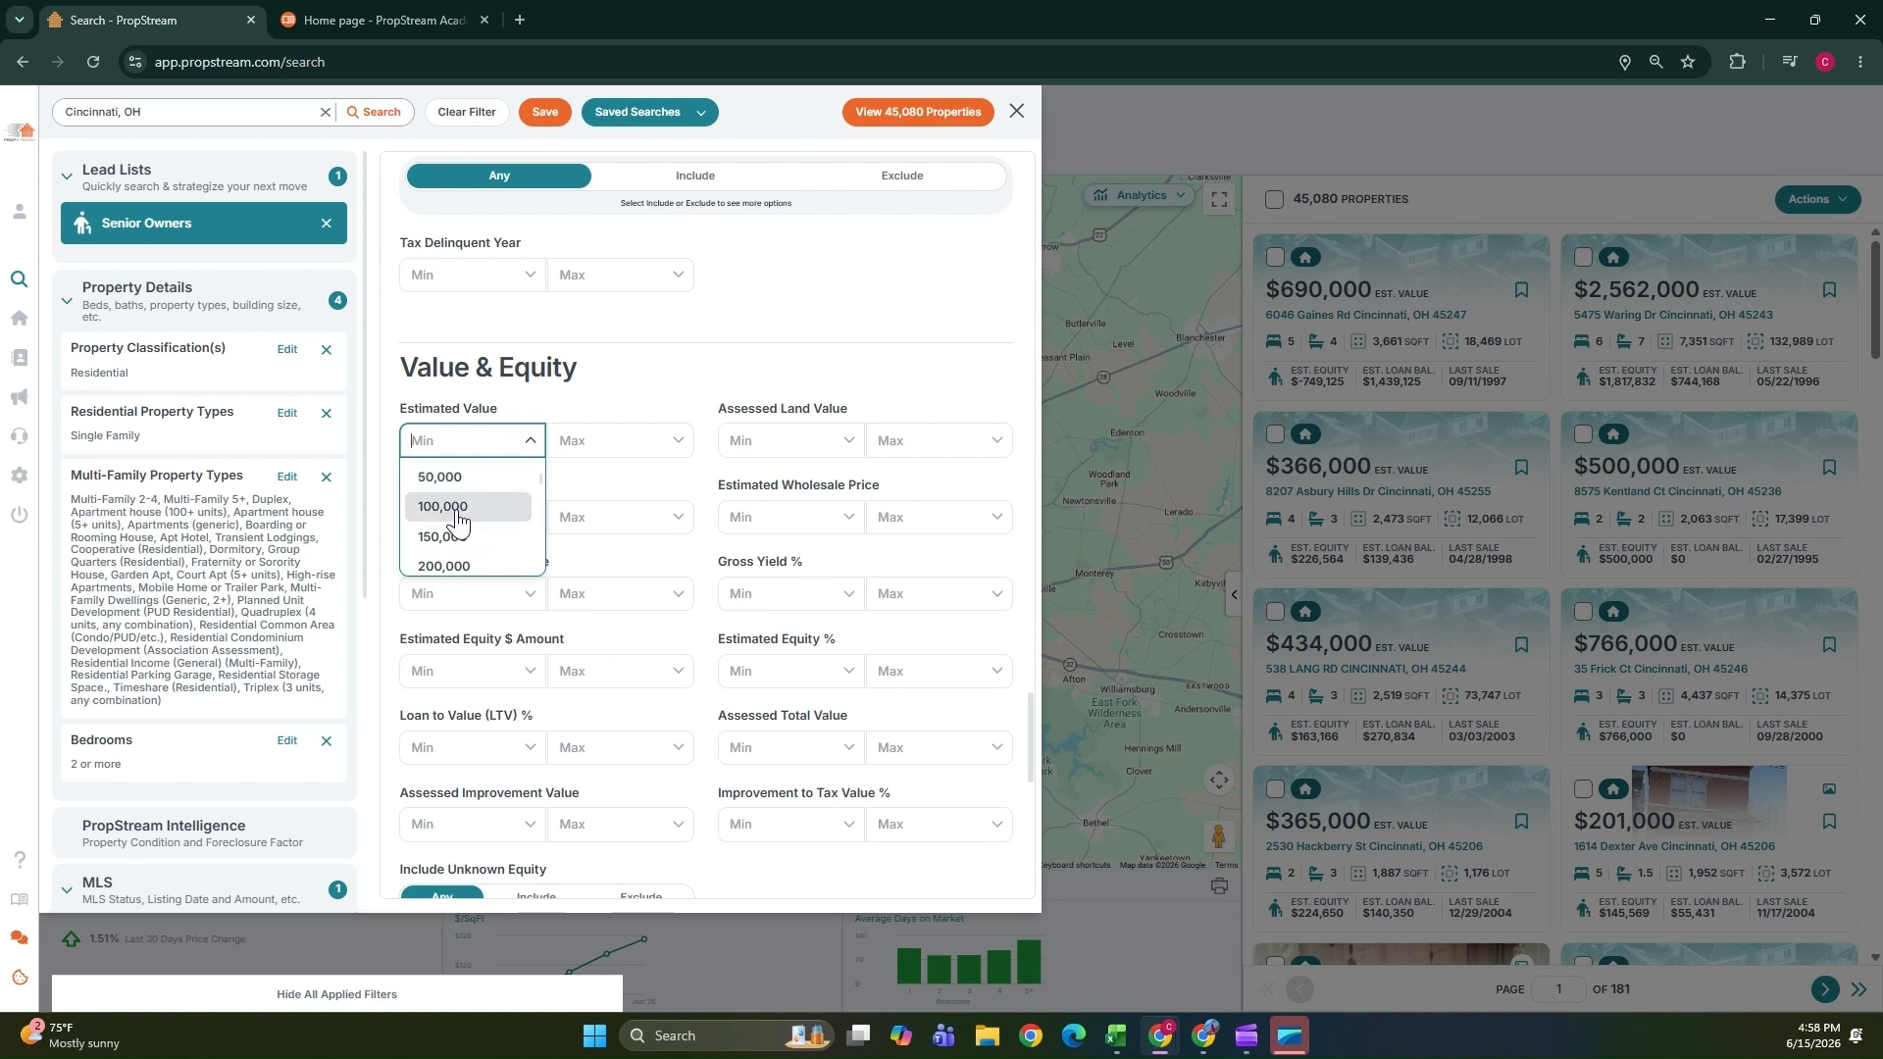
{"action": "left_click", "coordinate": [519, 508]}
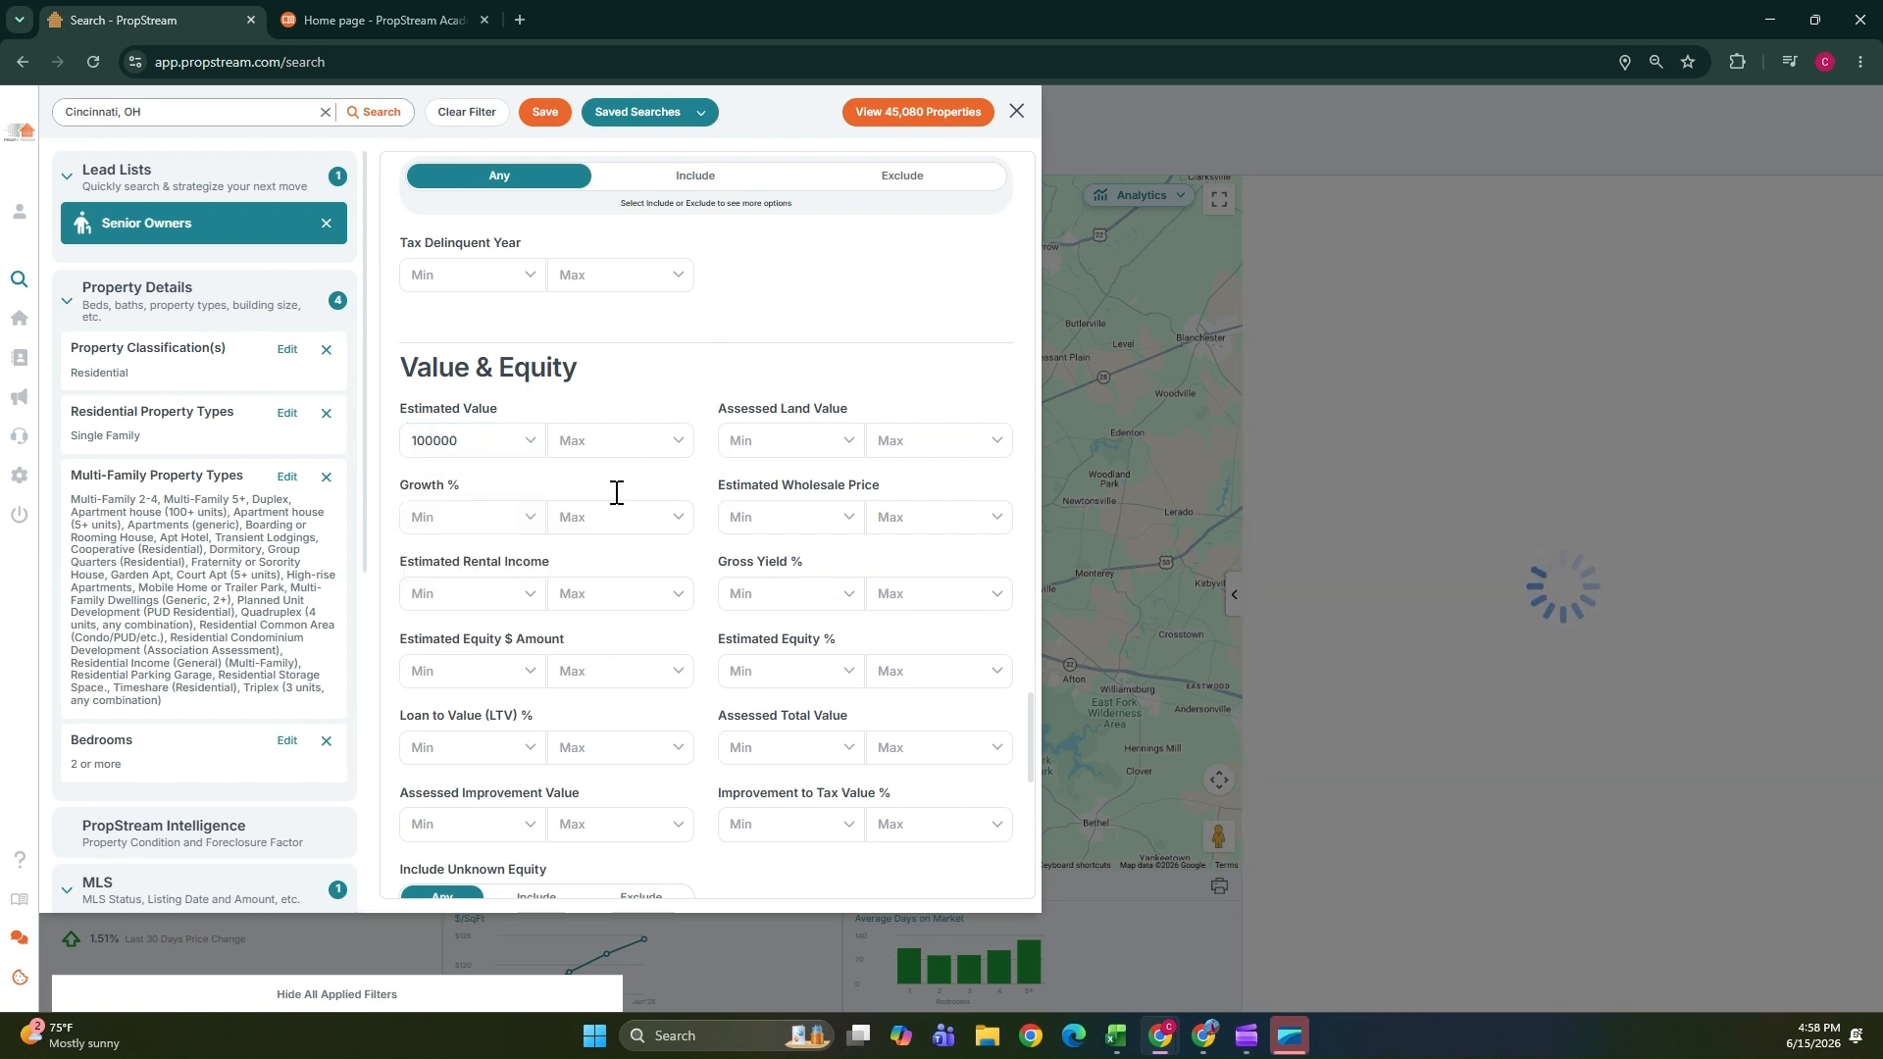
Apply the filters and view the matching properties on the map.
{"action": "scroll", "coordinate": [635, 630], "scroll_direction": "down", "scroll_amount": 8}
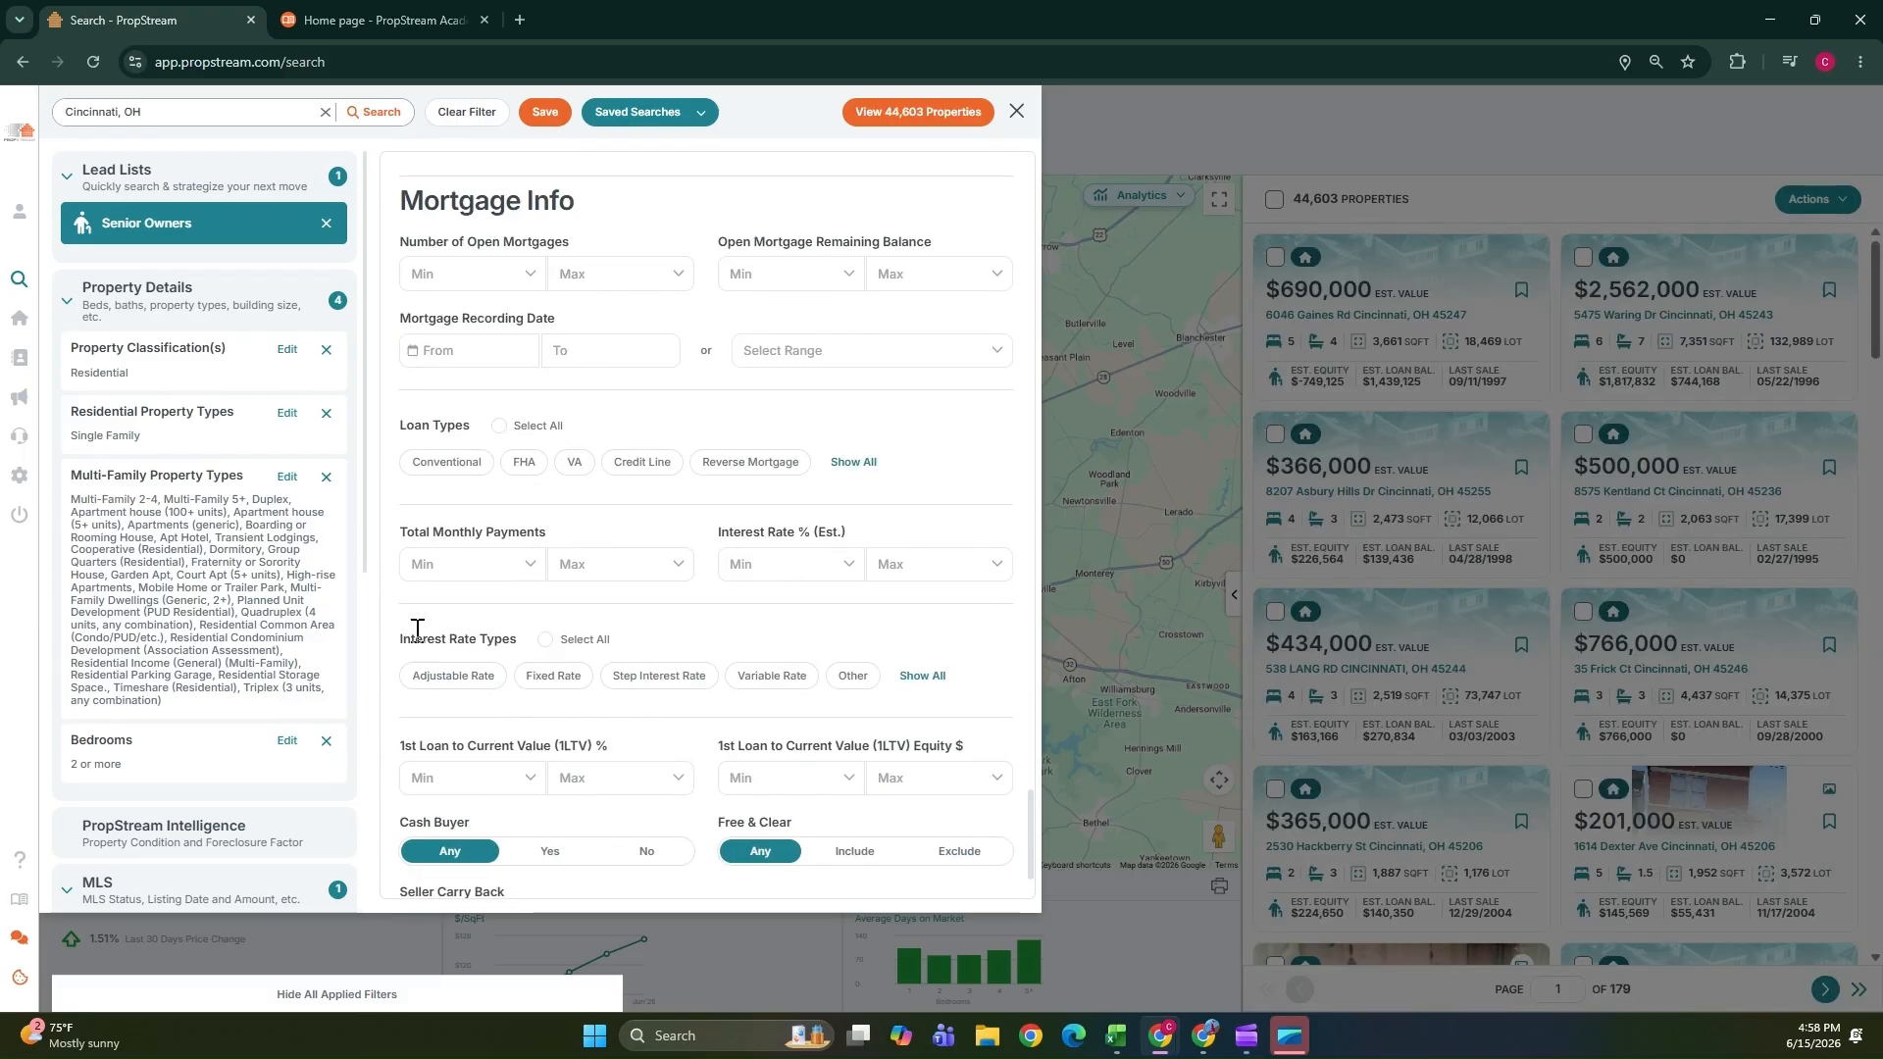
{"action": "scroll", "coordinate": [423, 643], "scroll_direction": "down", "scroll_amount": 1}
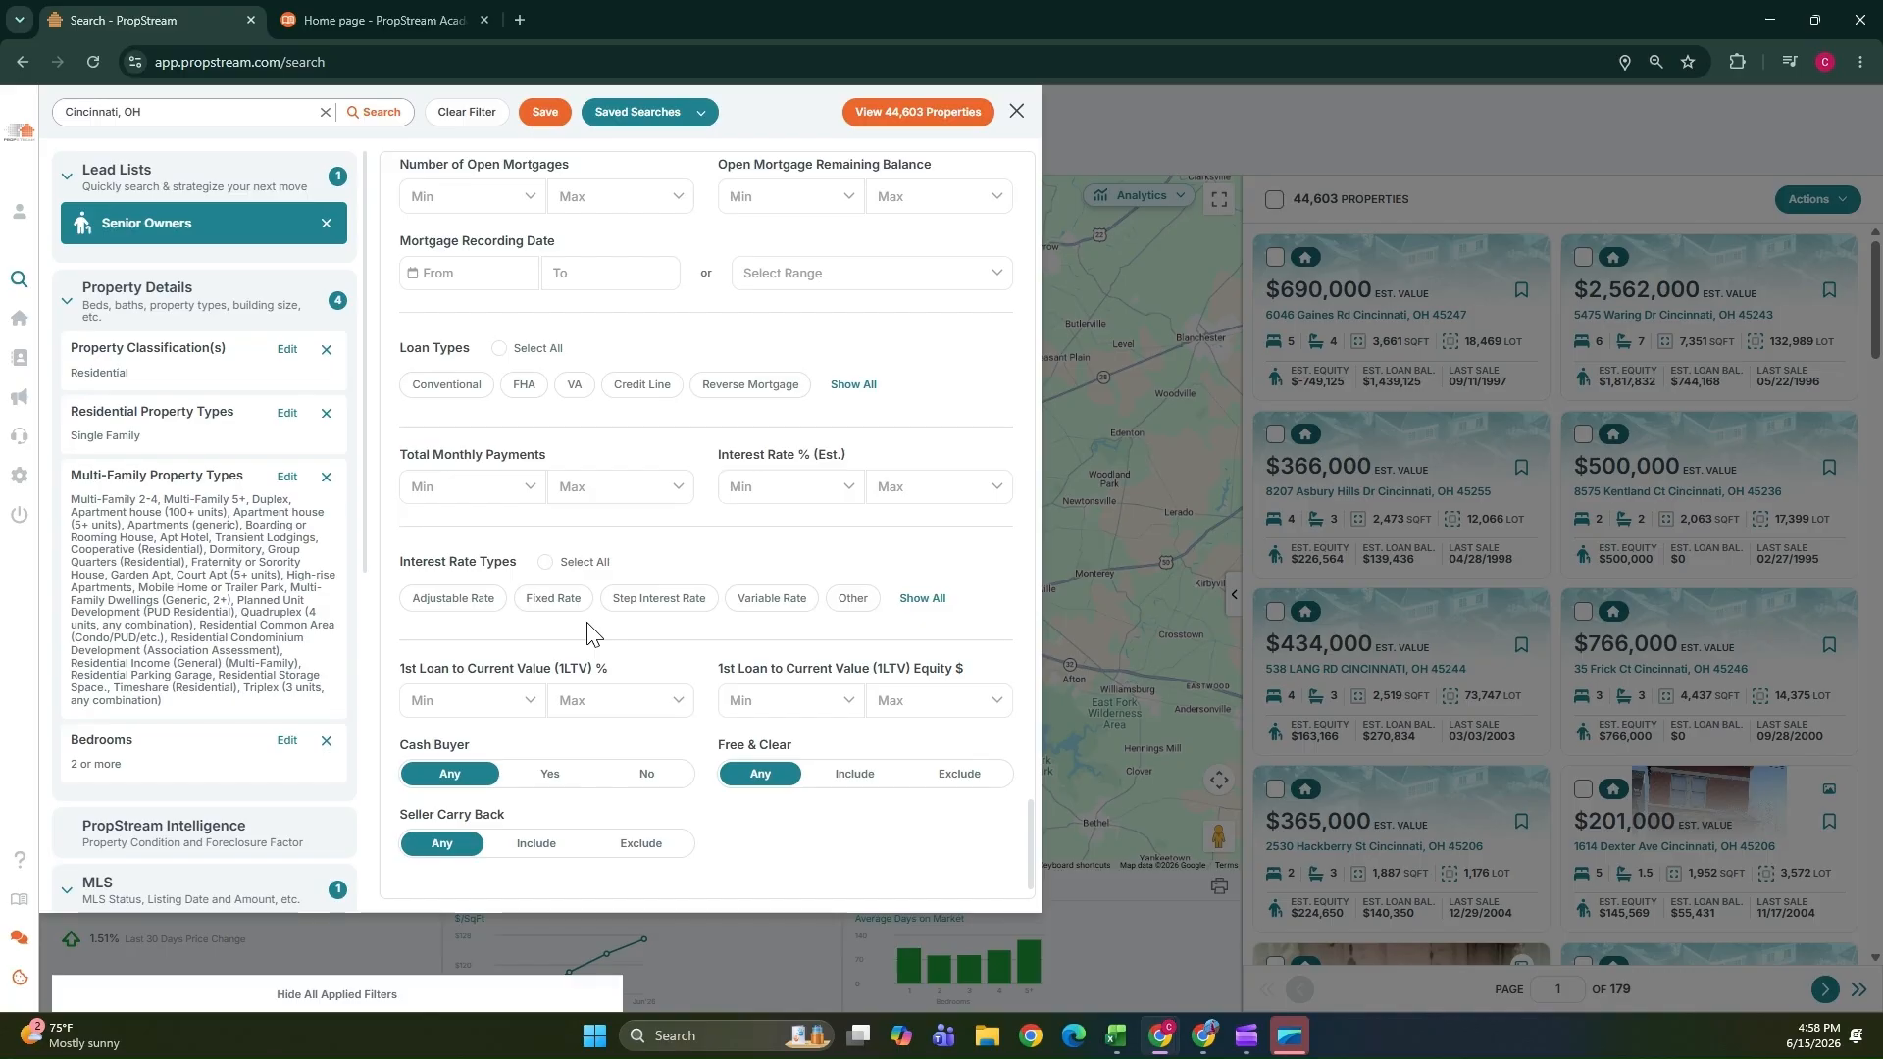
{"action": "scroll", "coordinate": [636, 595], "scroll_direction": "up", "scroll_amount": 5}
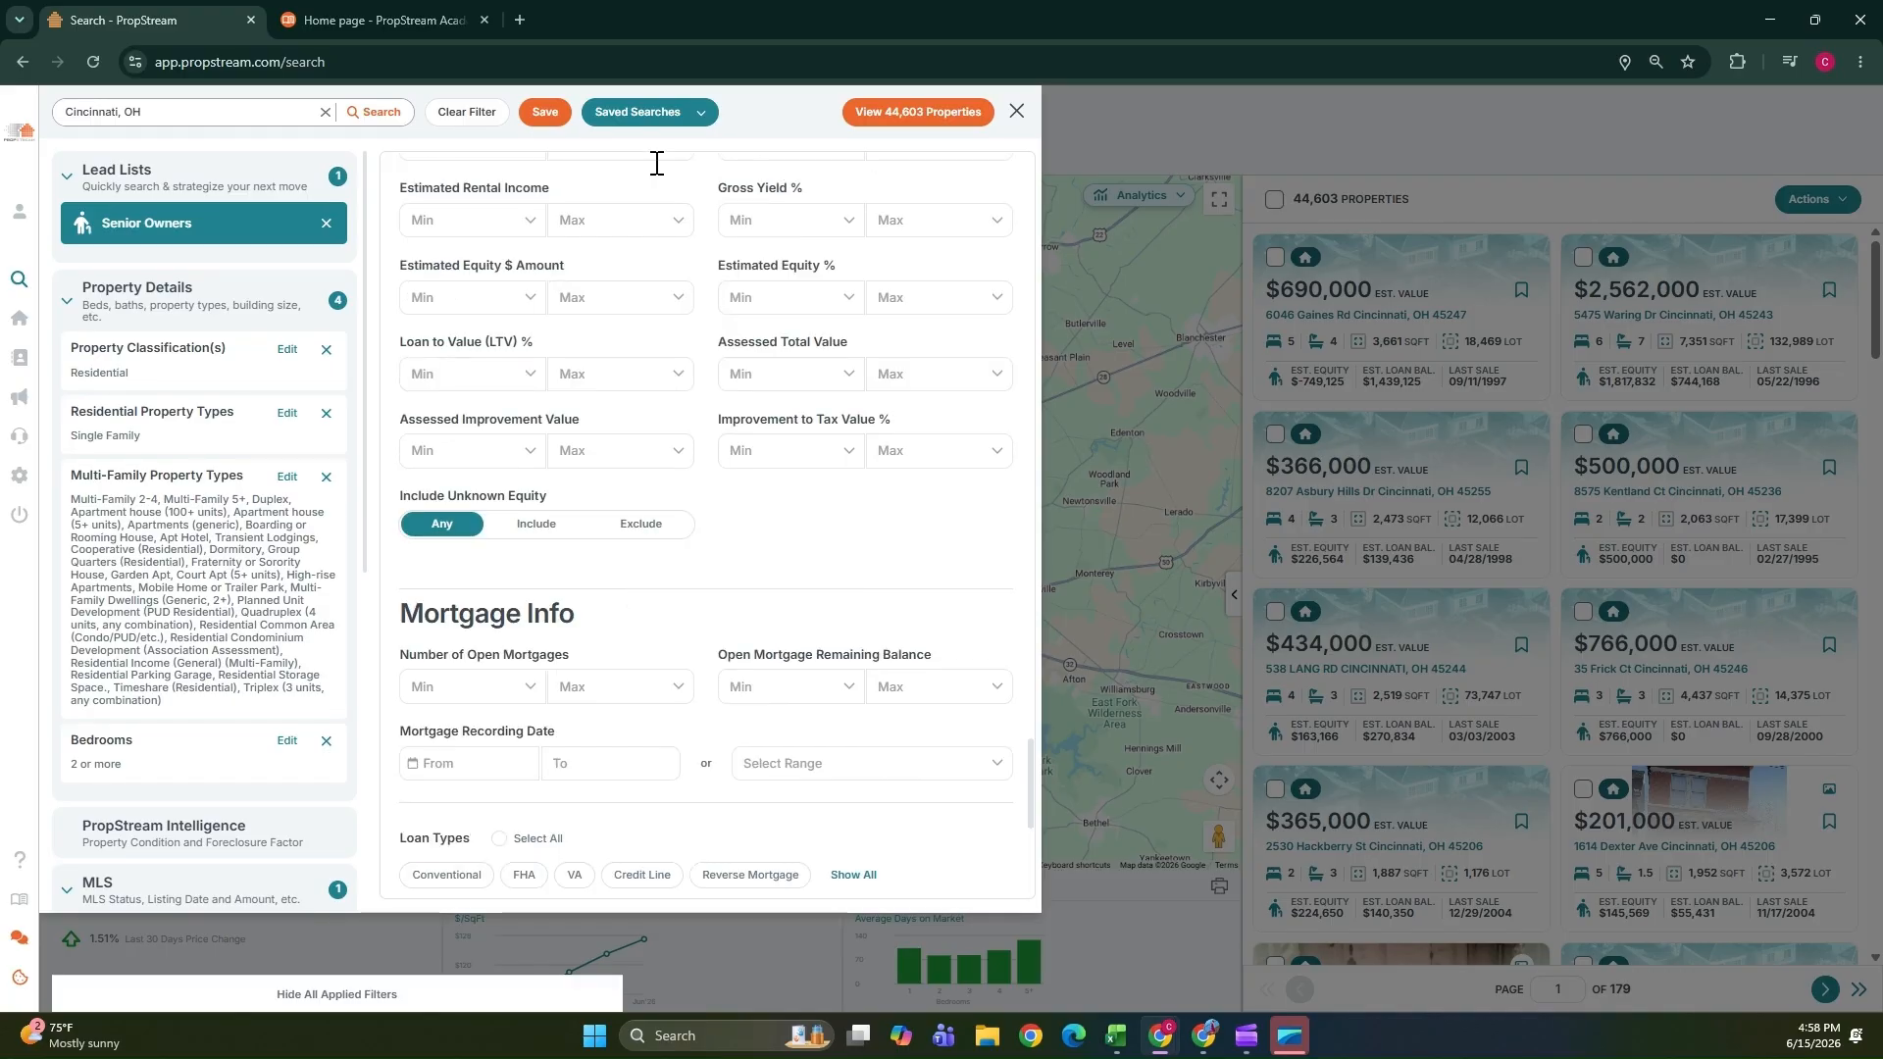
{"action": "left_click", "coordinate": [926, 115]}
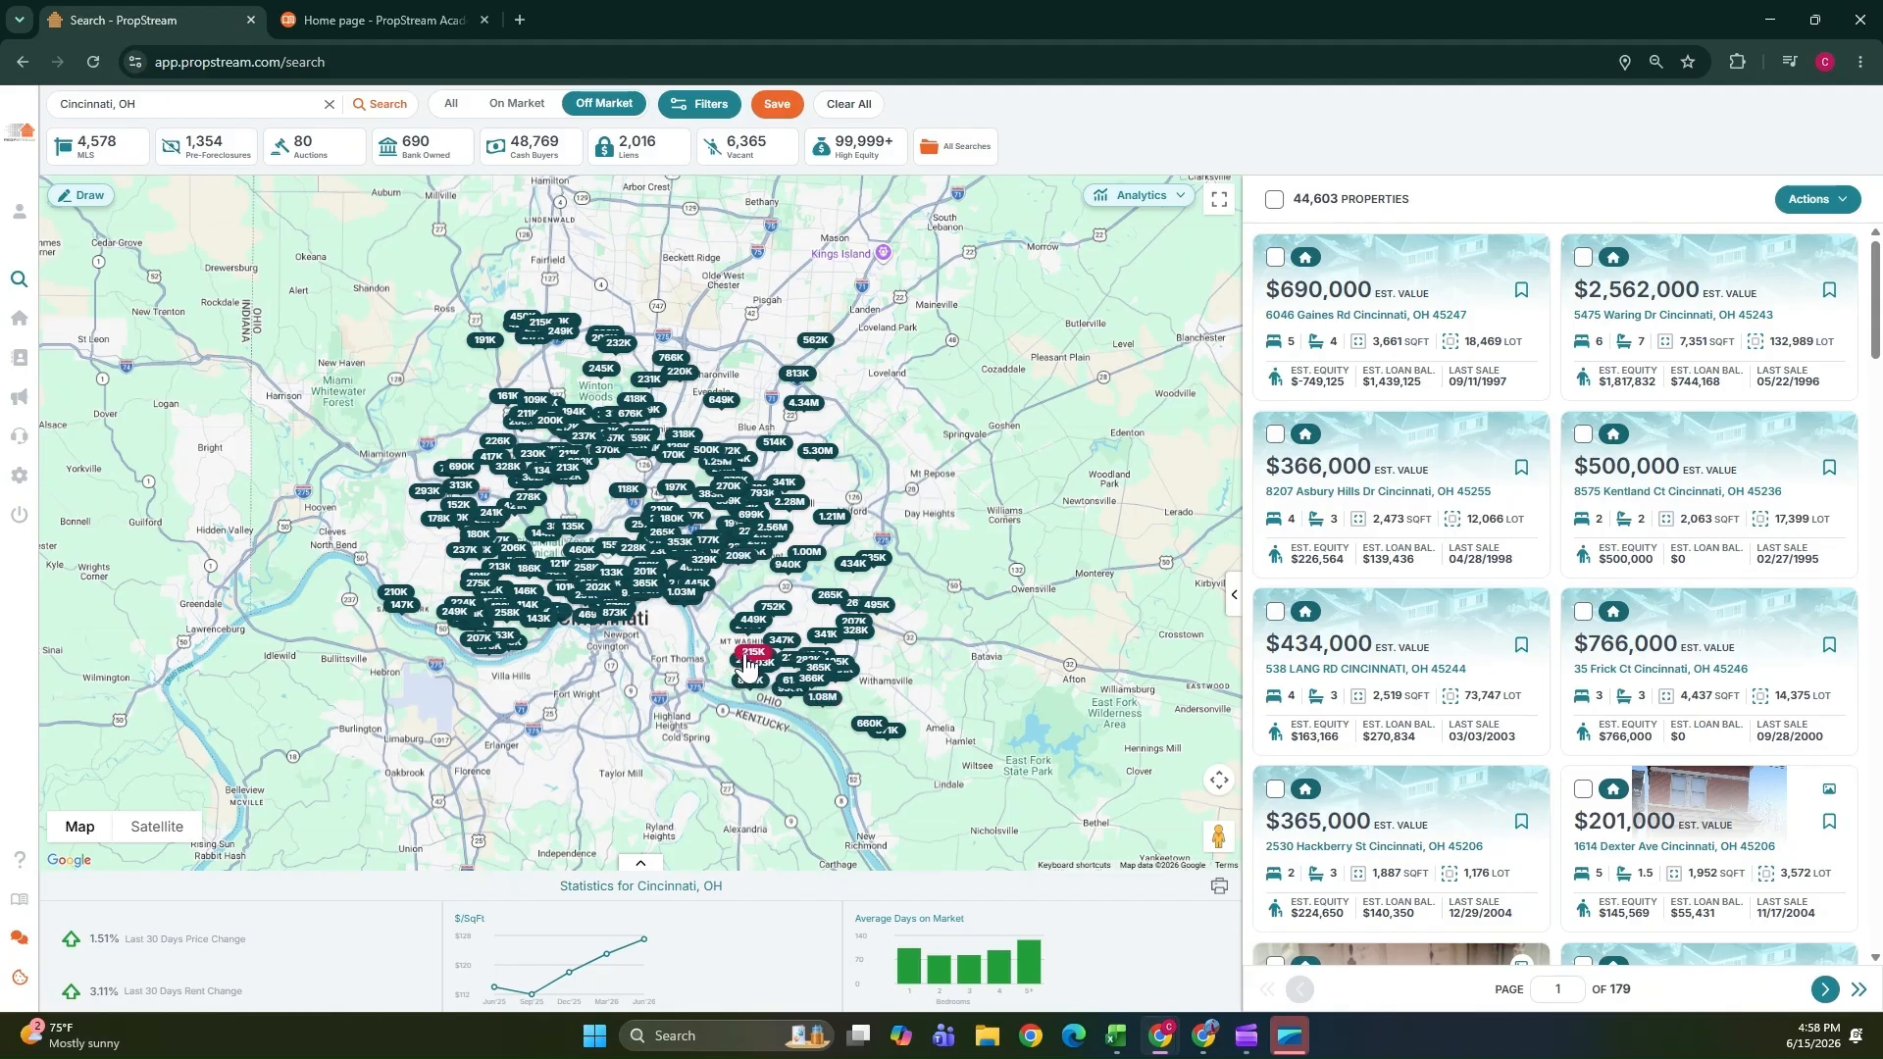
Open the full details of the 101K property marker in Fairmount on the map.
{"action": "scroll", "coordinate": [616, 634], "scroll_direction": "up", "scroll_amount": 3}
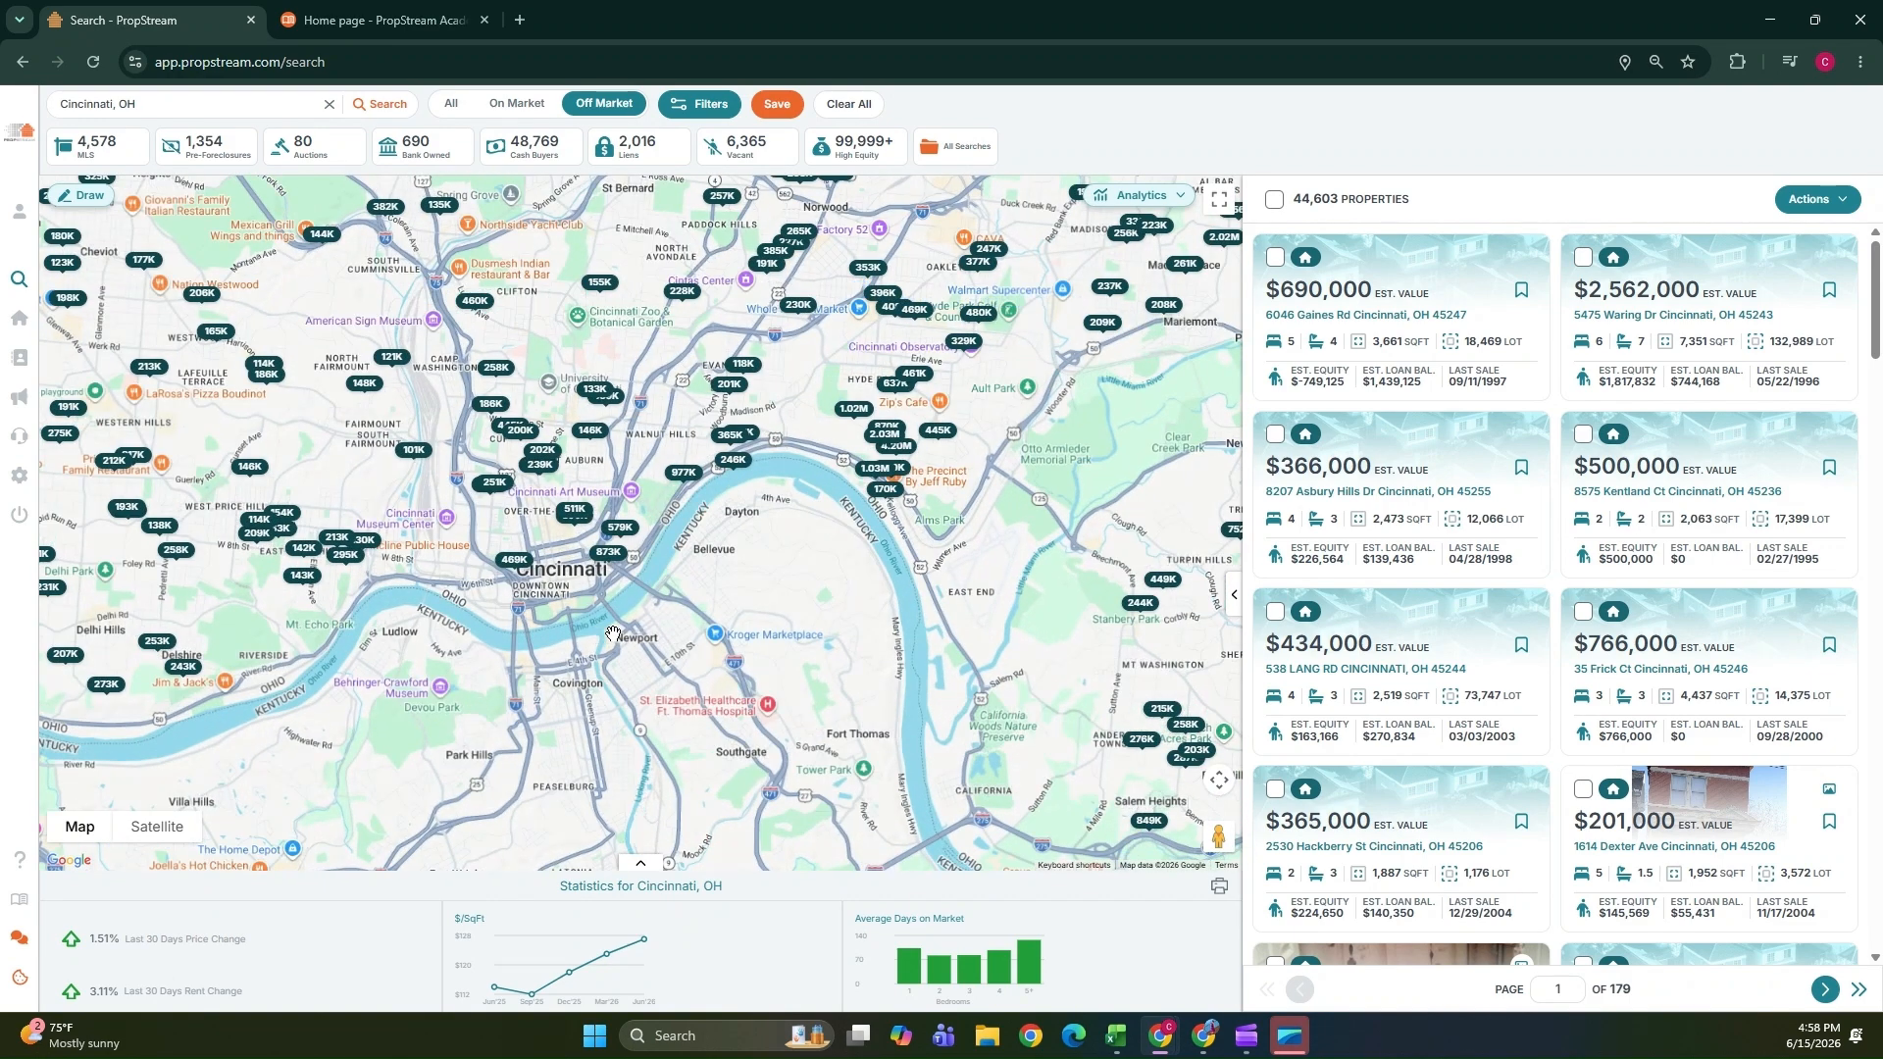
{"action": "left_click", "coordinate": [413, 453]}
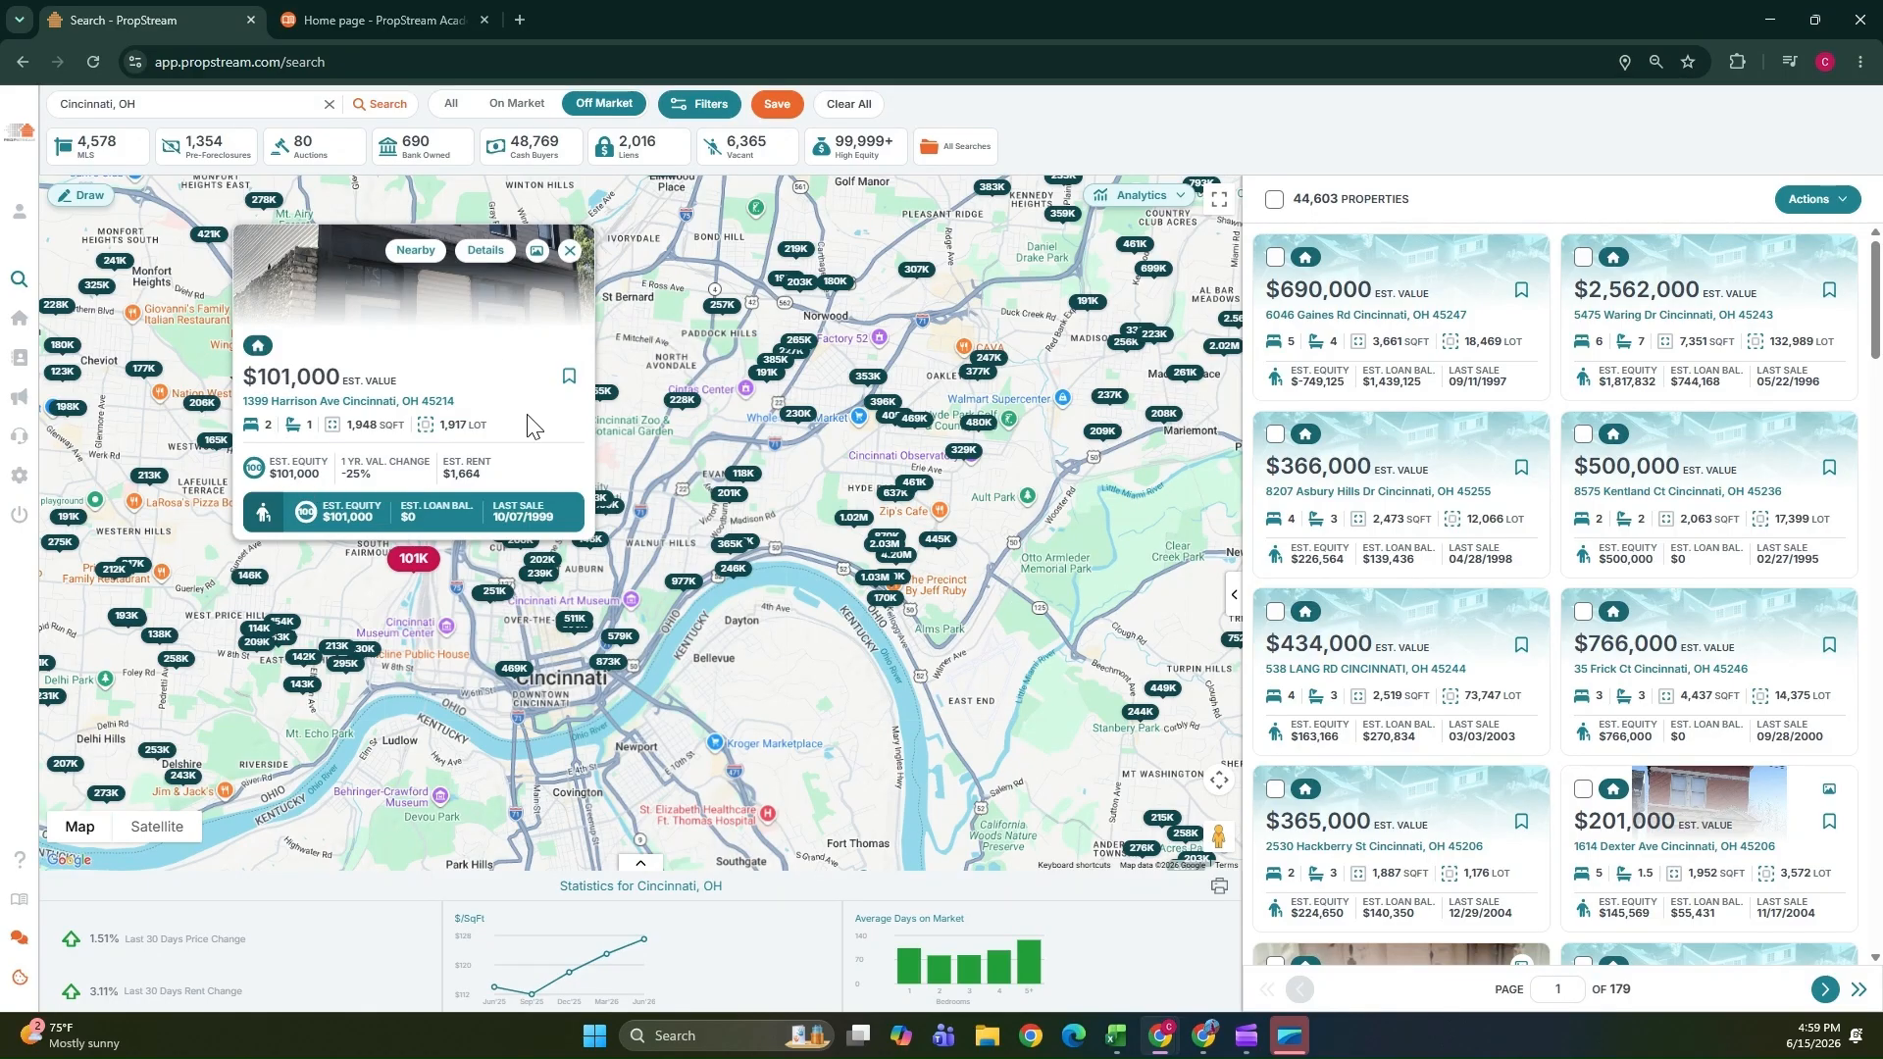
{"action": "left_click", "coordinate": [485, 251]}
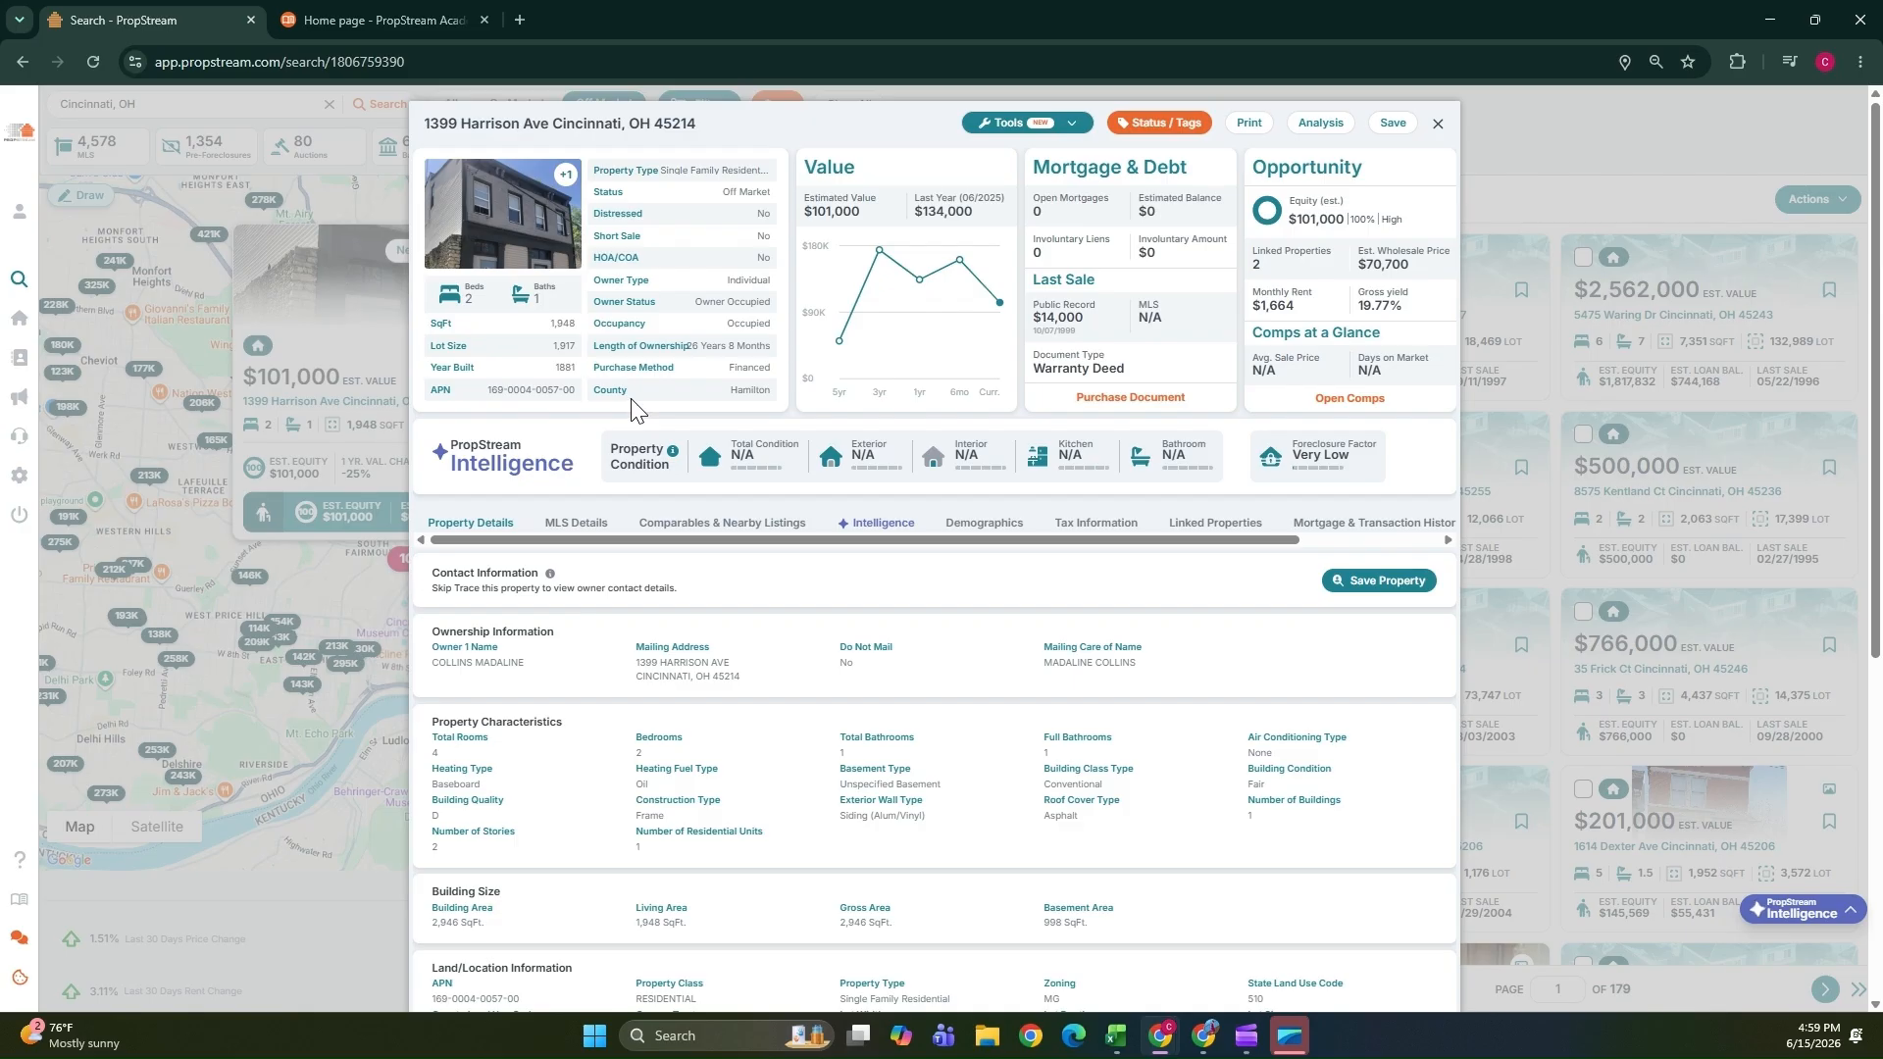
Review the property's ownership, characteristics, building size, land and tax assessment details.
{"action": "mouse_move", "coordinate": [865, 304]}
{"action": "left_click_drag", "start_coordinate": [549, 669], "coordinate": [398, 671]}
{"action": "scroll", "coordinate": [547, 664], "scroll_direction": "down", "scroll_amount": 2}
{"action": "scroll", "coordinate": [546, 663], "scroll_direction": "down", "scroll_amount": 1}
{"action": "left_click_drag", "start_coordinate": [568, 431], "coordinate": [446, 446]}
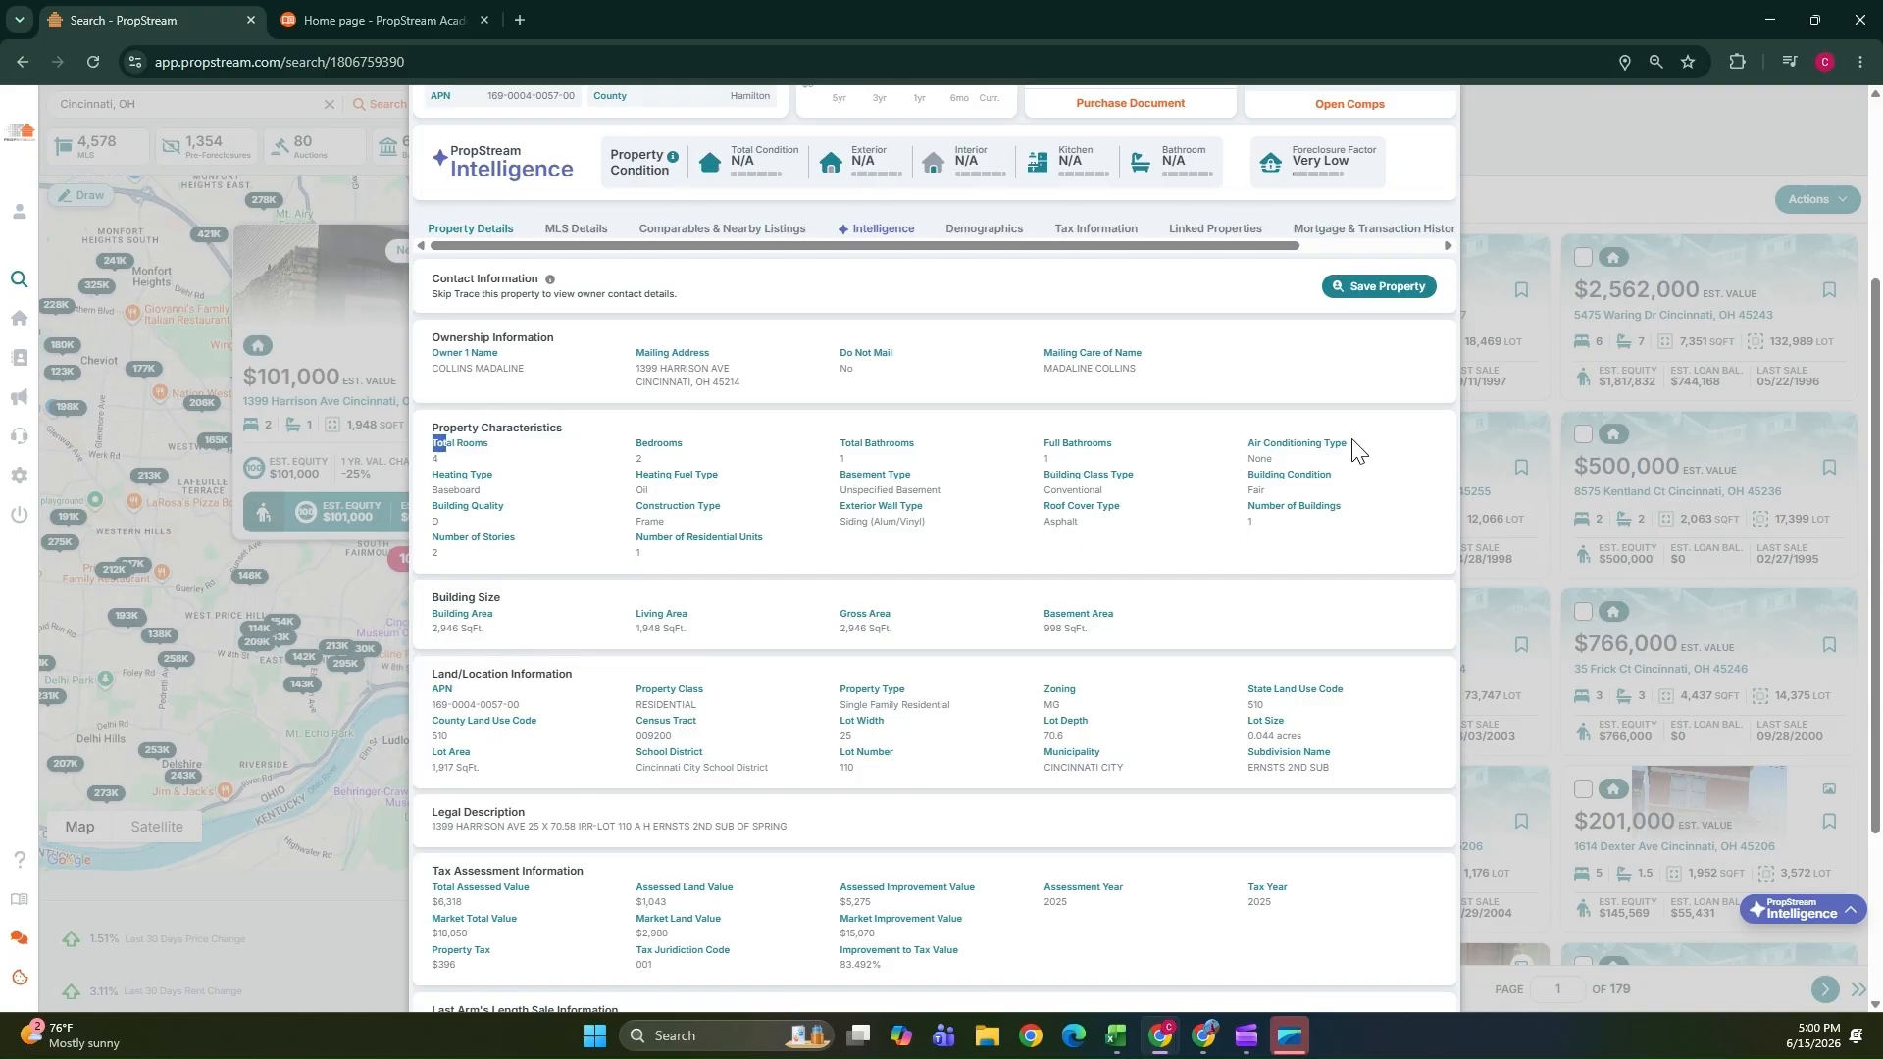
{"action": "scroll", "coordinate": [510, 620], "scroll_direction": "down", "scroll_amount": 1}
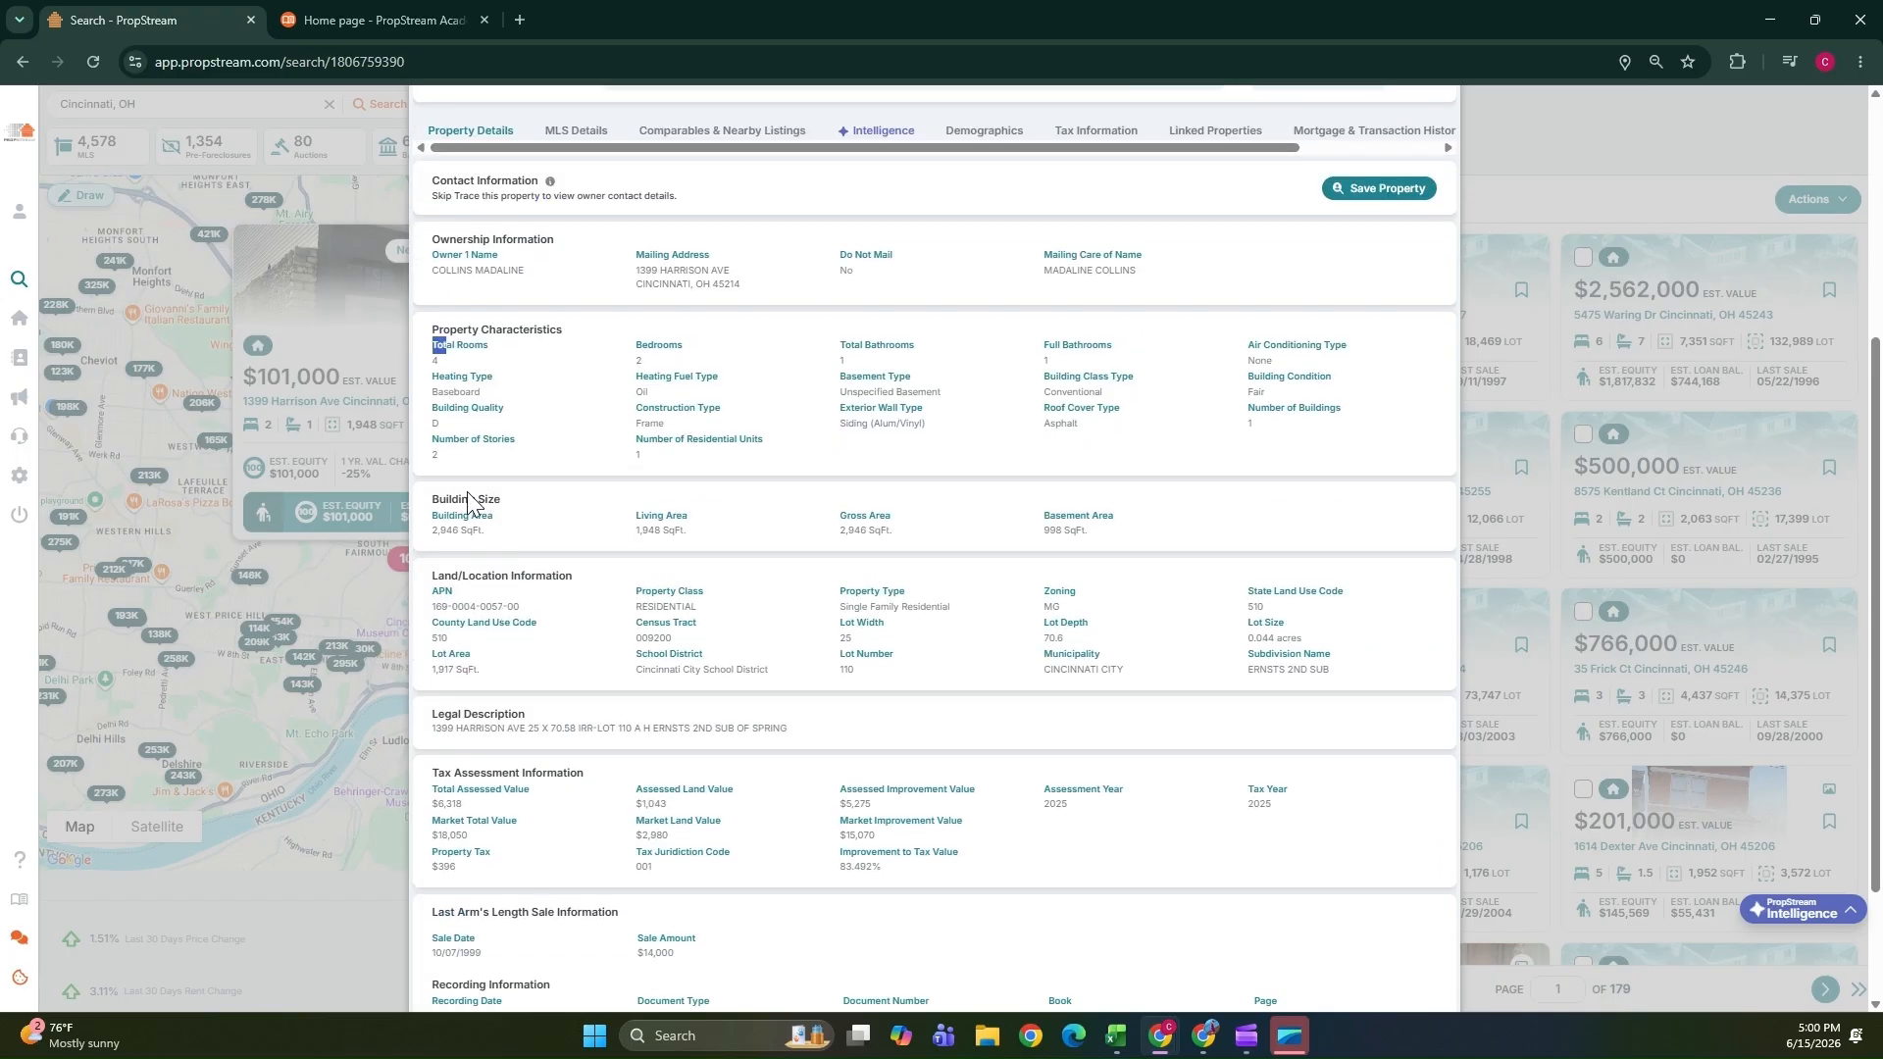
{"action": "left_click_drag", "start_coordinate": [434, 501], "coordinate": [495, 520]}
{"action": "scroll", "coordinate": [545, 534], "scroll_direction": "down", "scroll_amount": 1}
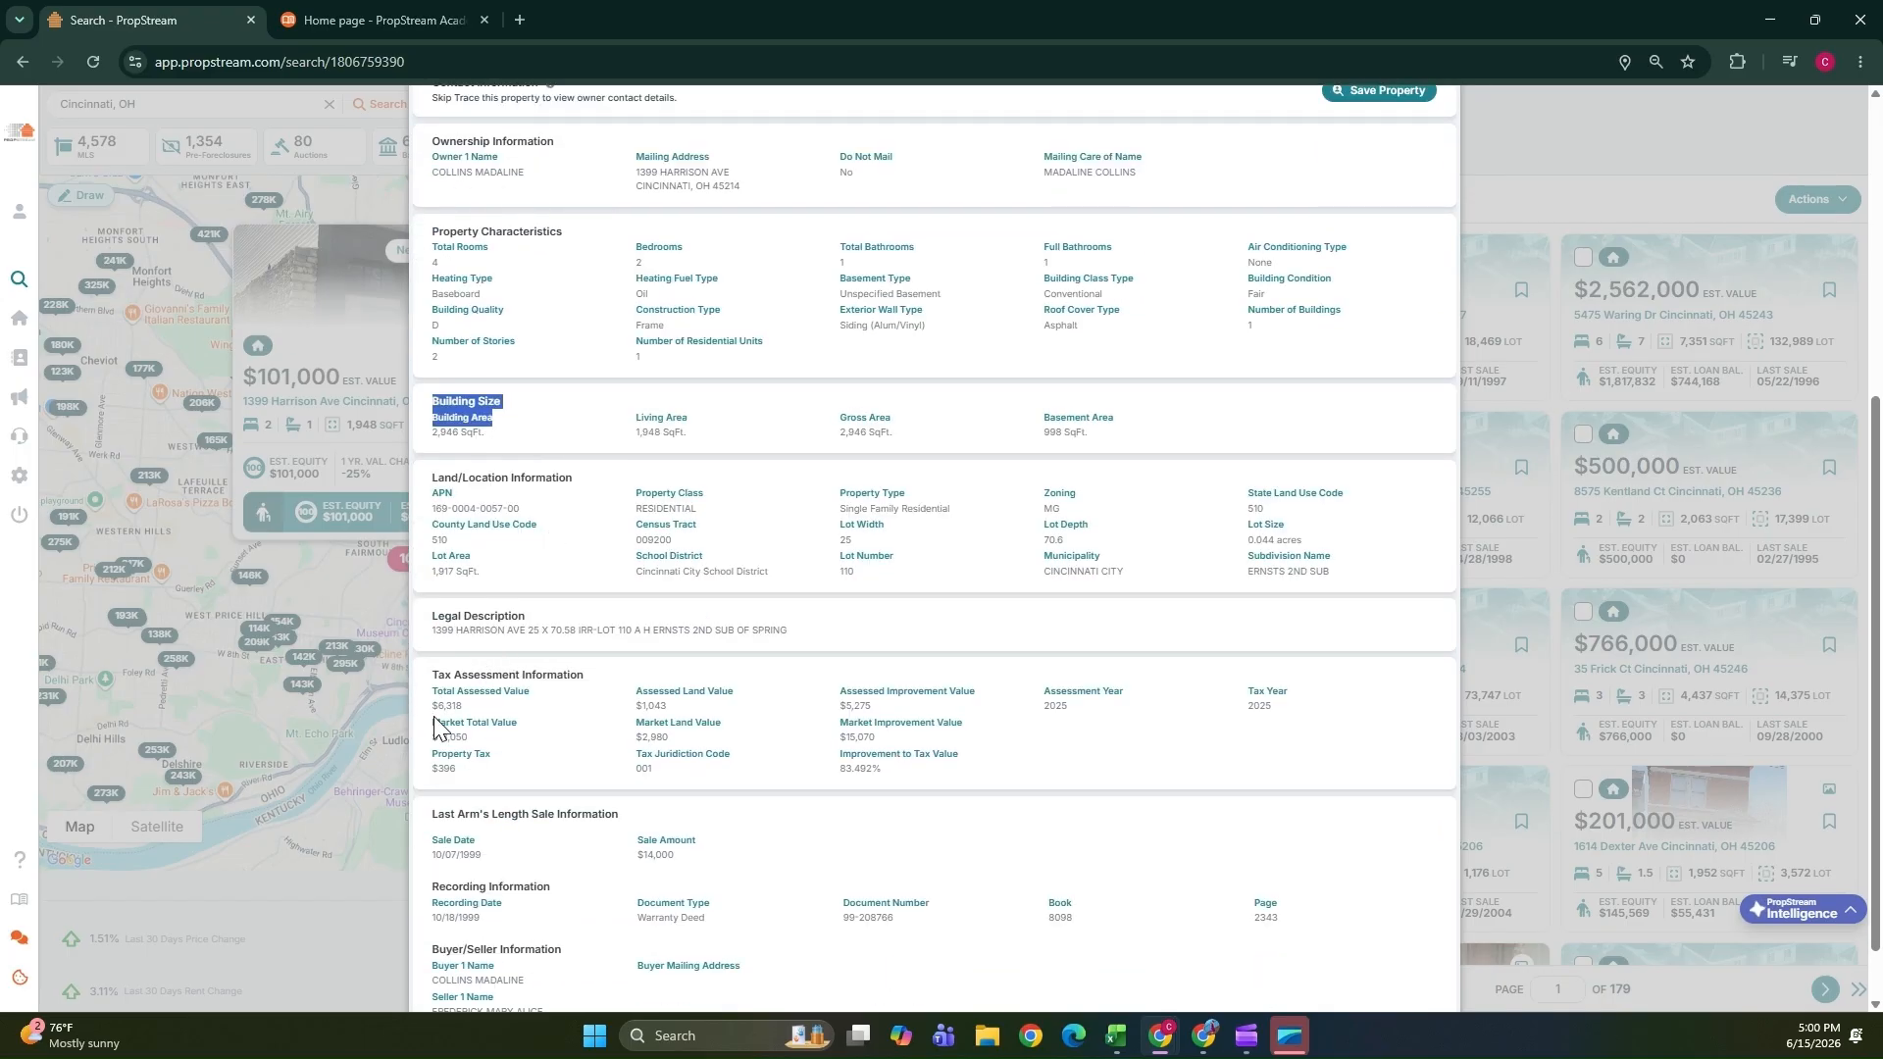
{"action": "scroll", "coordinate": [434, 728], "scroll_direction": "down", "scroll_amount": 1}
{"action": "scroll", "coordinate": [785, 635], "scroll_direction": "up", "scroll_amount": 6}
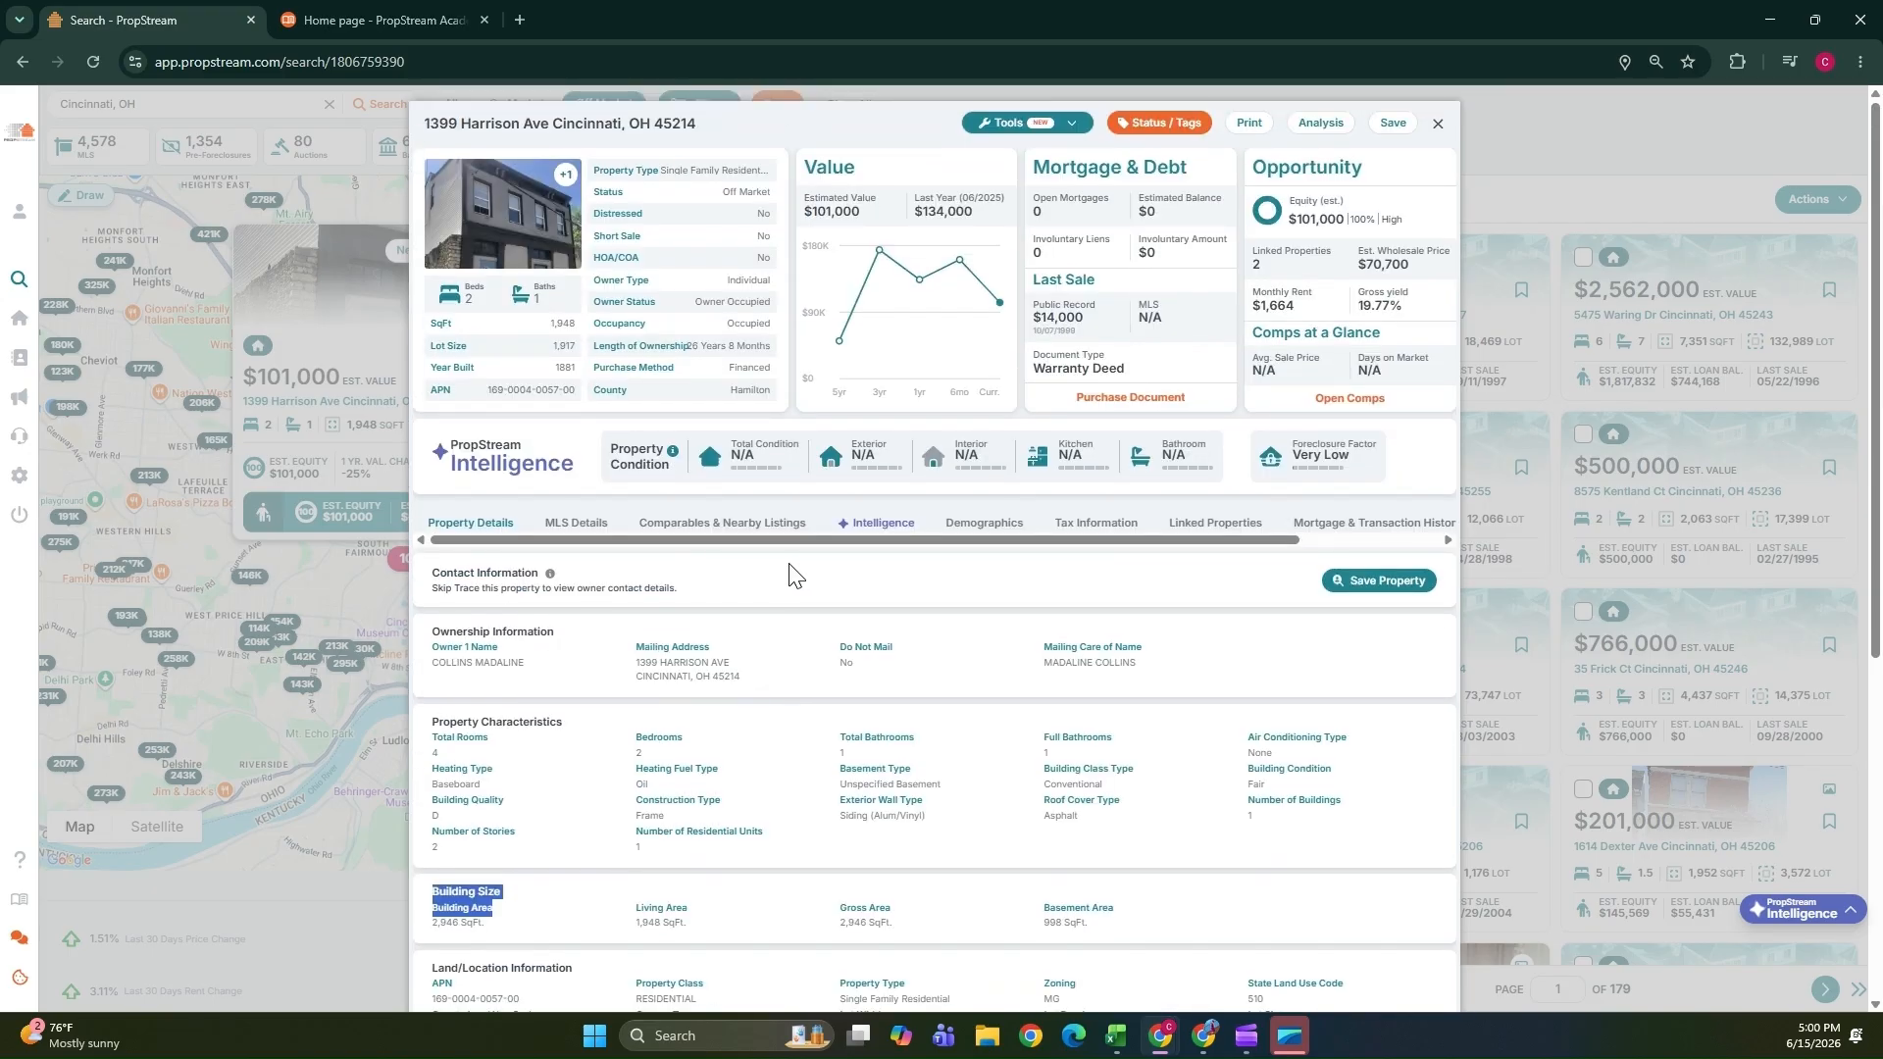
Review the property's MLS details, including listing status, description and listing history.
{"action": "left_click", "coordinate": [574, 524]}
{"action": "scroll", "coordinate": [613, 637], "scroll_direction": "down", "scroll_amount": 1}
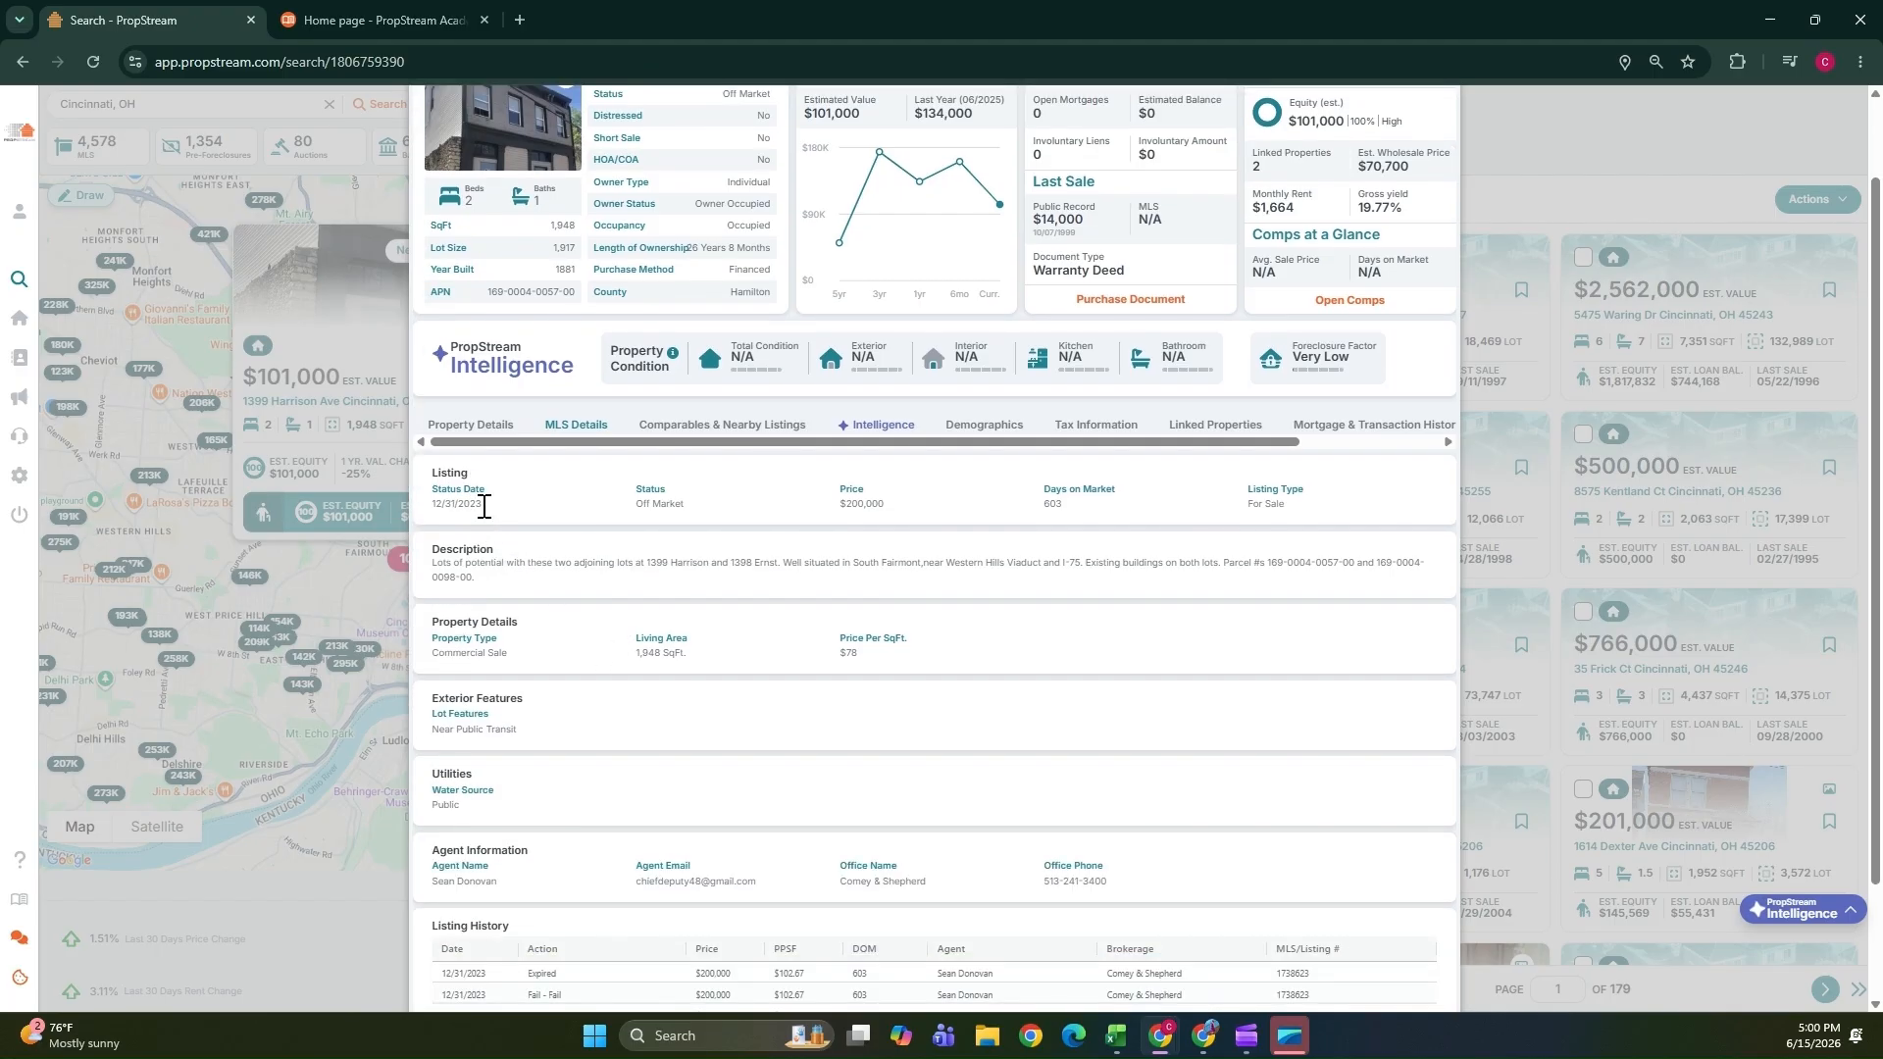
{"action": "left_click_drag", "start_coordinate": [481, 510], "coordinate": [440, 513]}
{"action": "left_click", "coordinate": [675, 505]}
{"action": "left_click_drag", "start_coordinate": [675, 507], "coordinate": [606, 500]}
{"action": "left_click_drag", "start_coordinate": [857, 502], "coordinate": [1078, 567]}
{"action": "scroll", "coordinate": [446, 632], "scroll_direction": "down", "scroll_amount": 2}
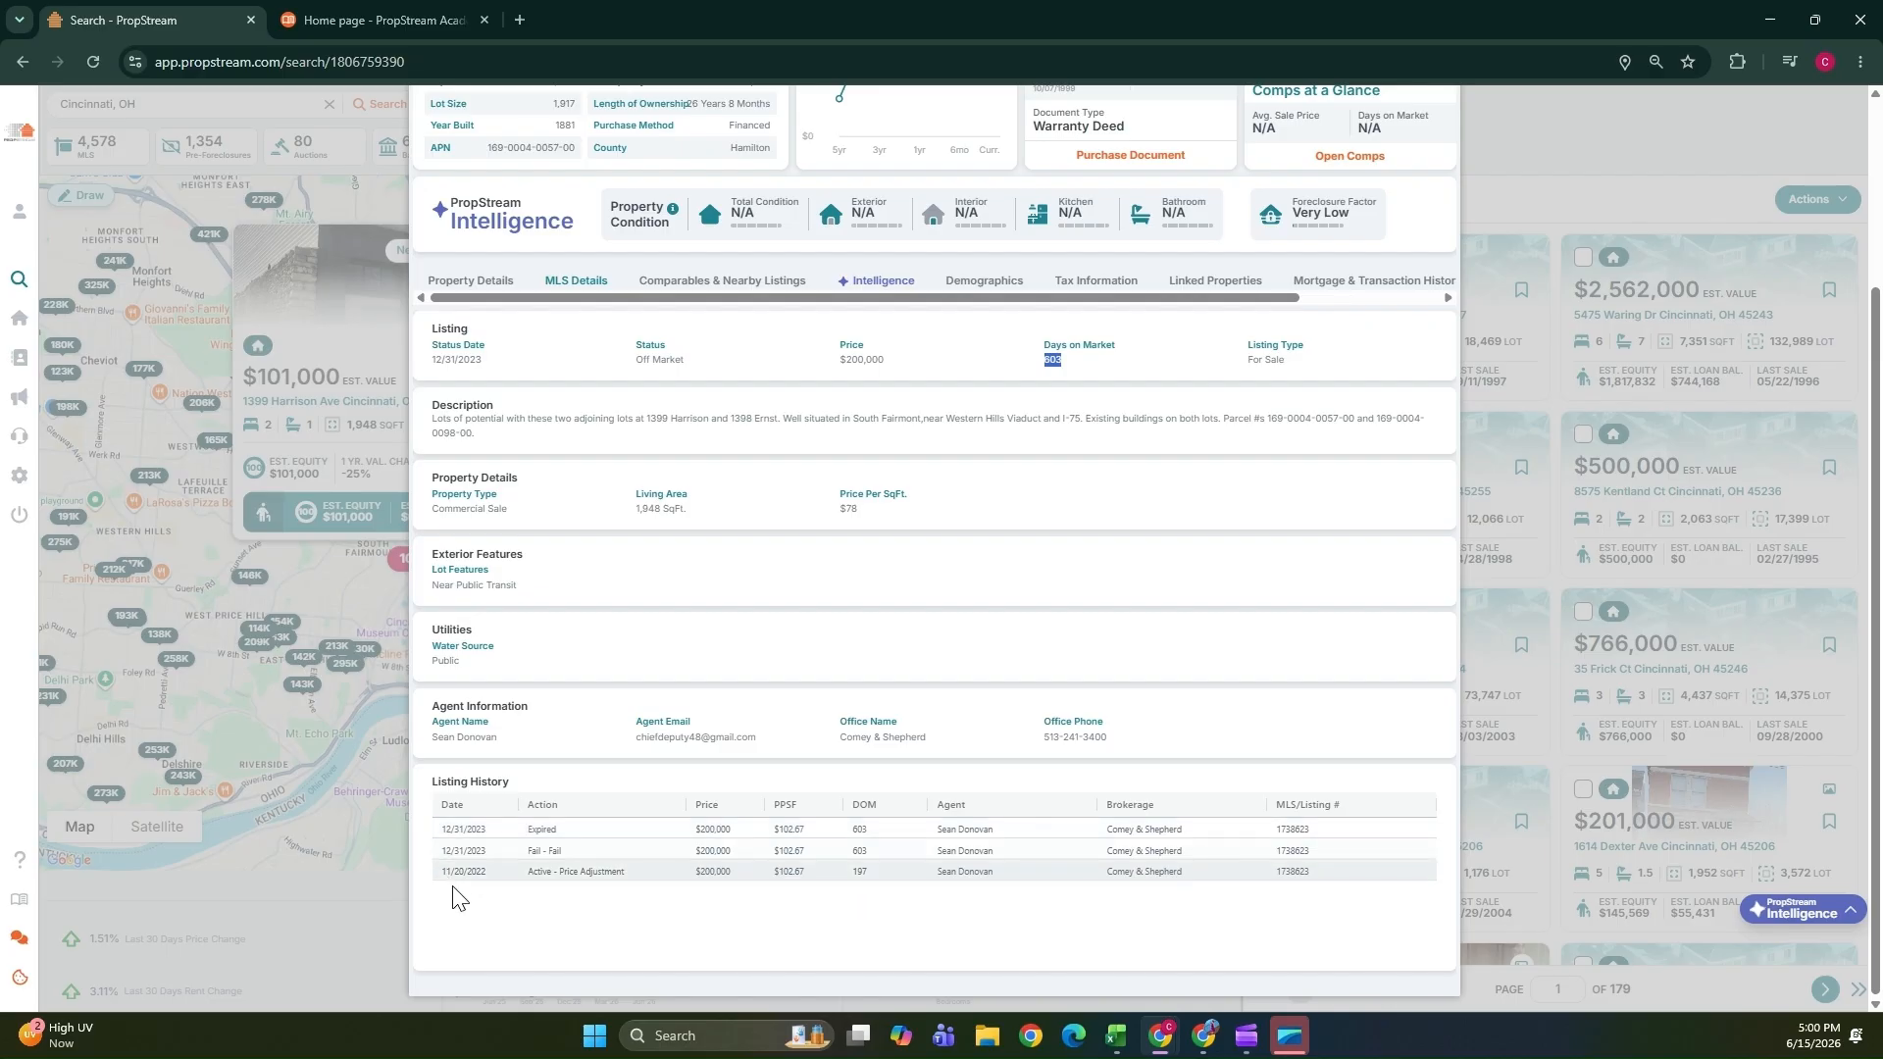
{"action": "scroll", "coordinate": [702, 739], "scroll_direction": "up", "scroll_amount": 3}
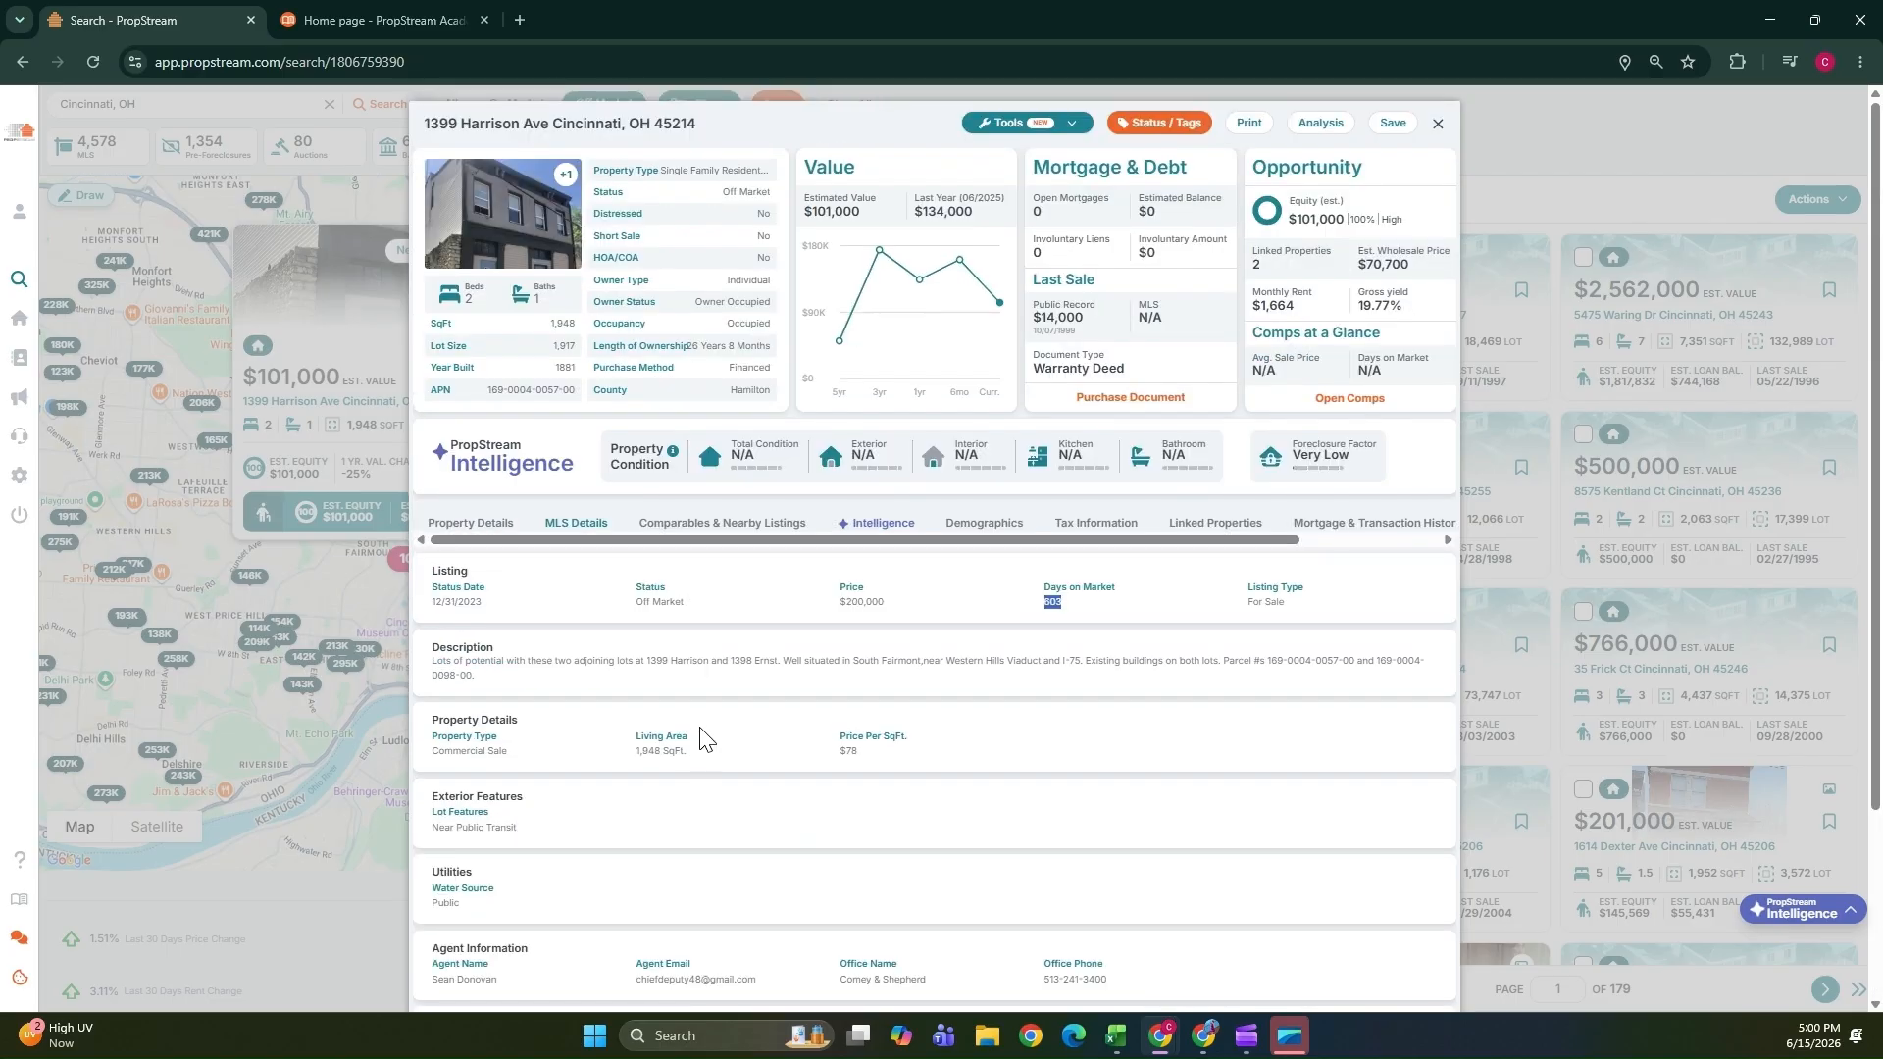
Examine the comparables and the Intelligence property condition and foreclosure factor sections.
{"action": "left_click", "coordinate": [716, 524]}
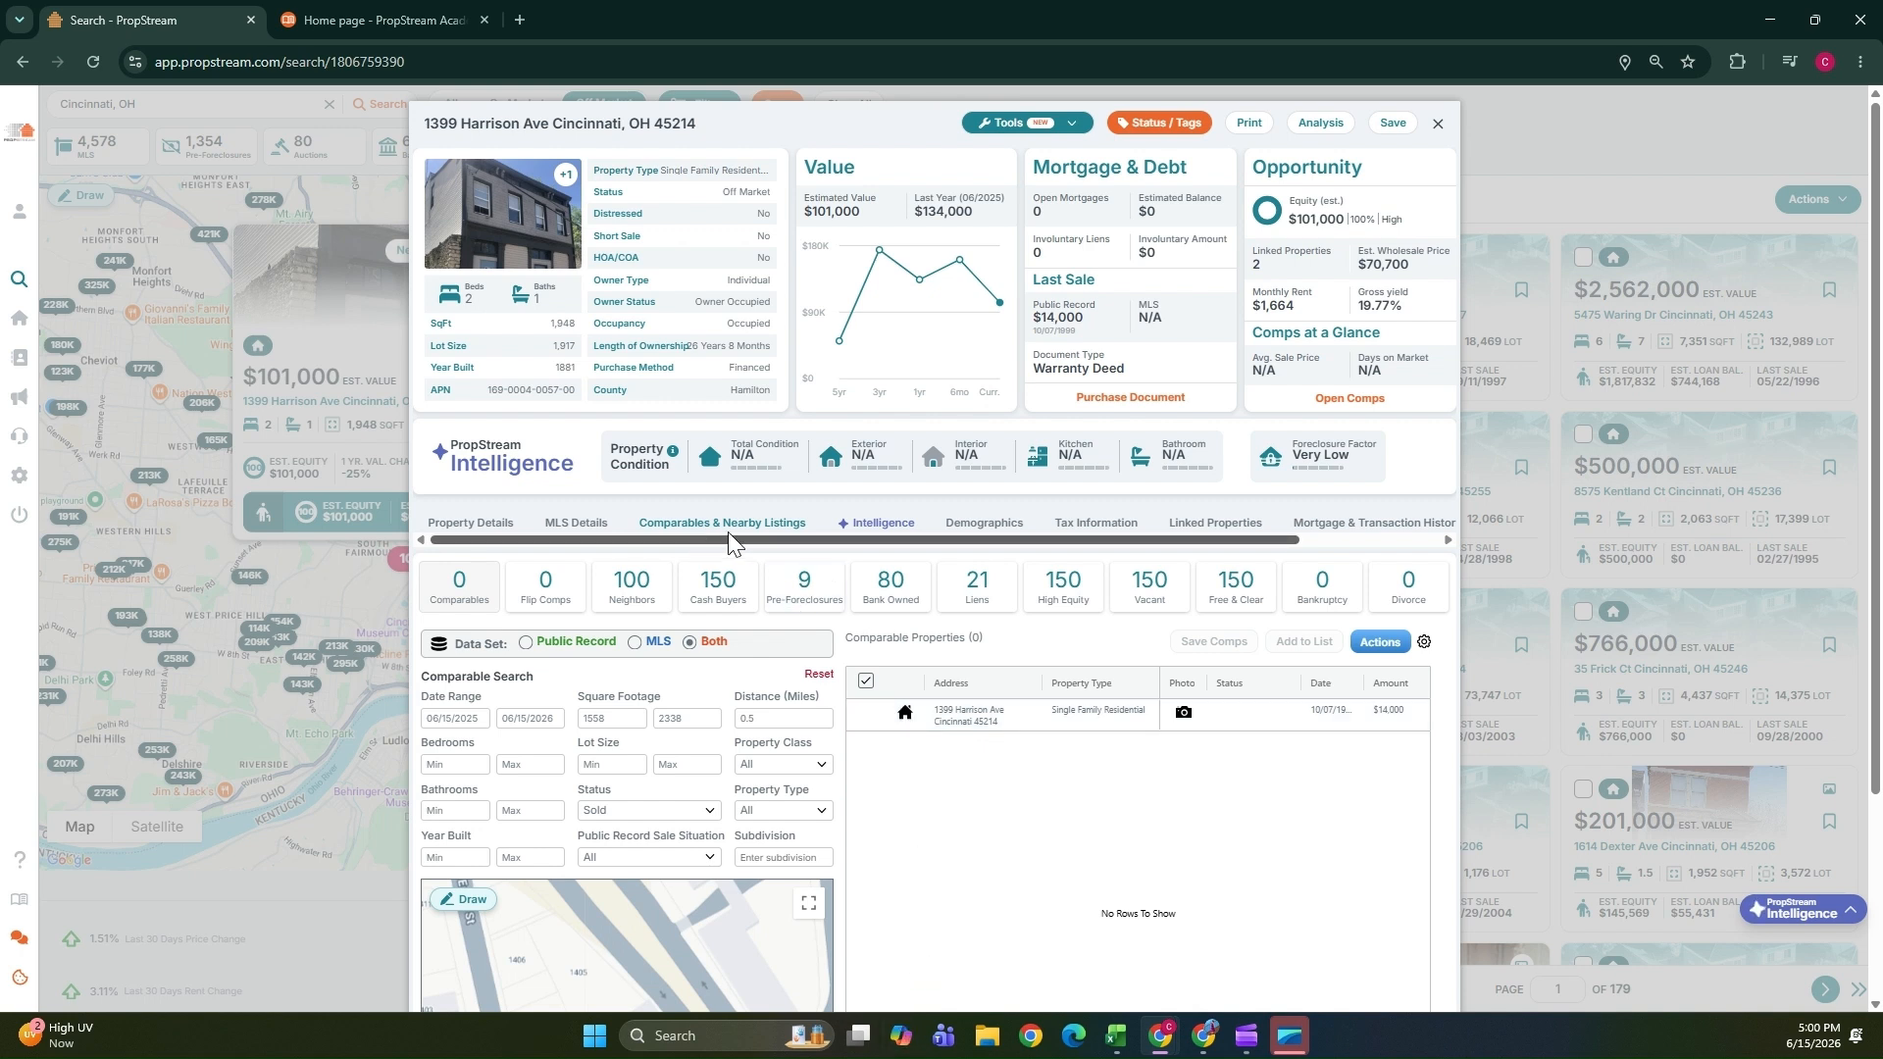
{"action": "left_click", "coordinate": [901, 528]}
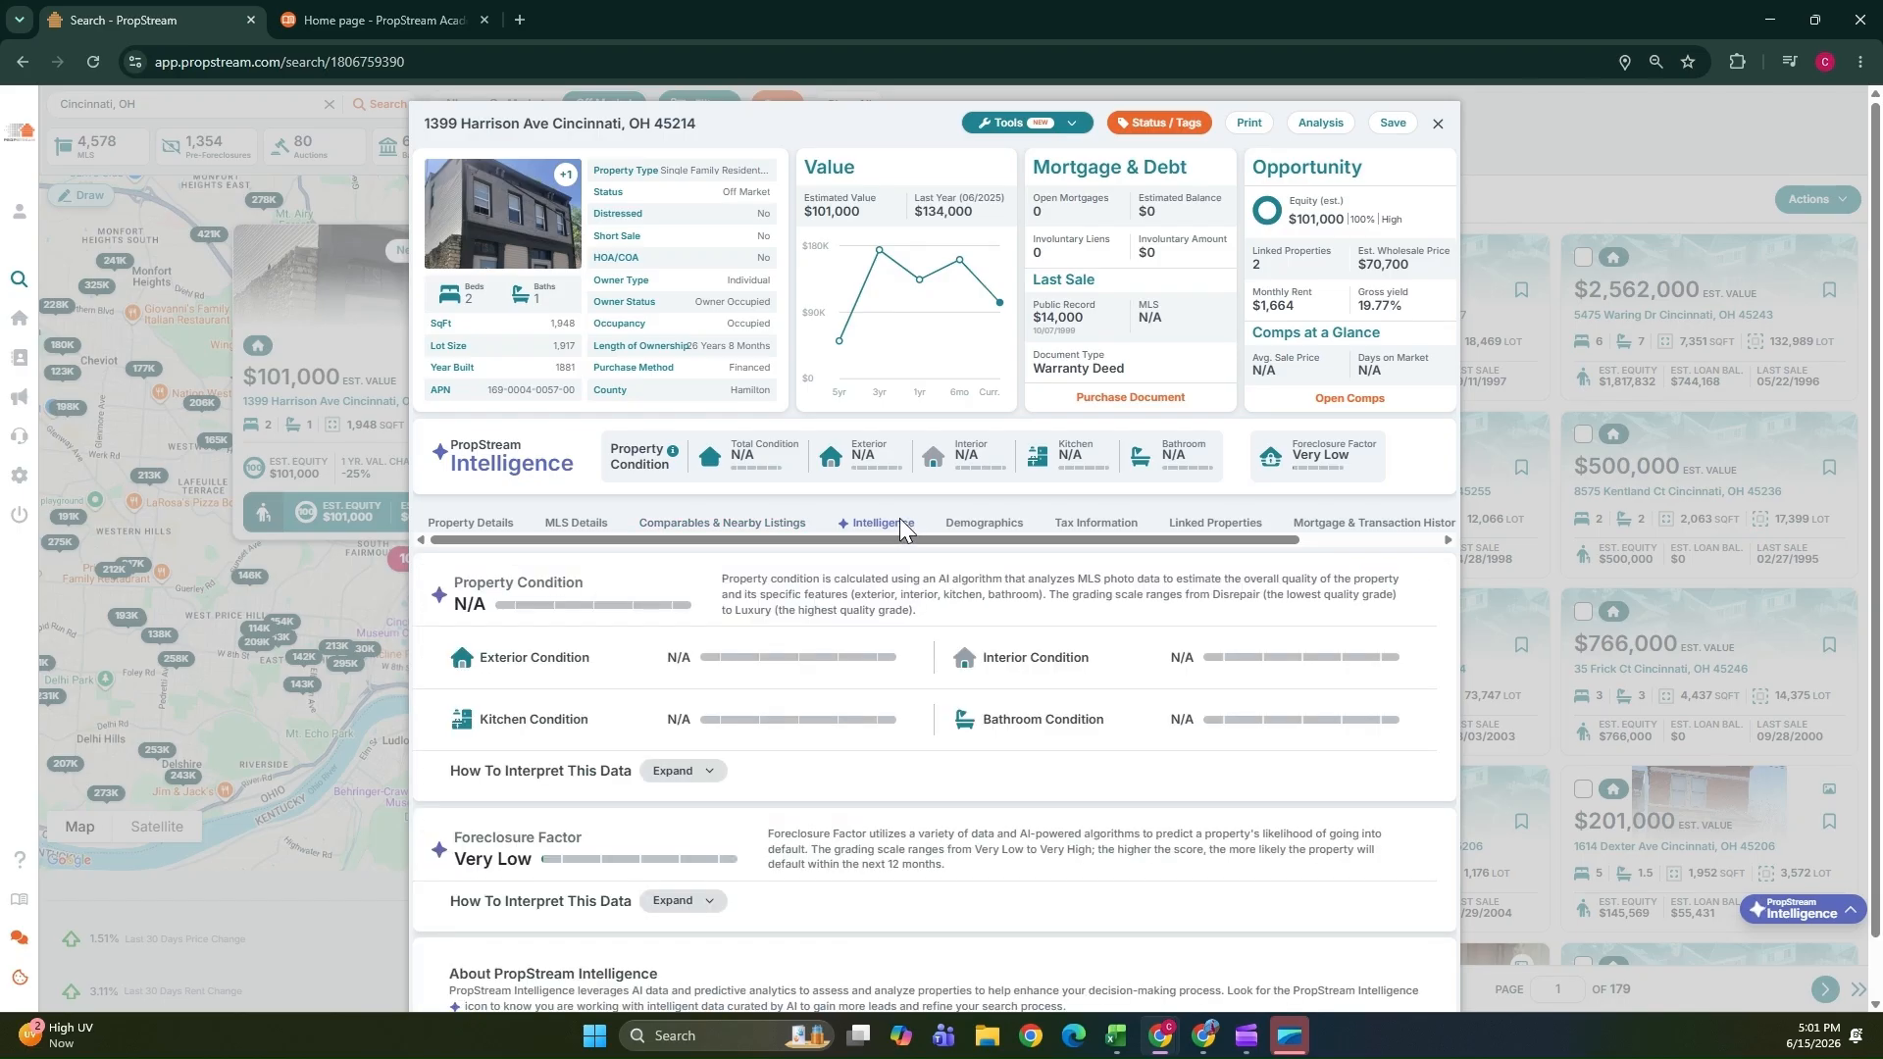
{"action": "scroll", "coordinate": [889, 564], "scroll_direction": "down", "scroll_amount": 1}
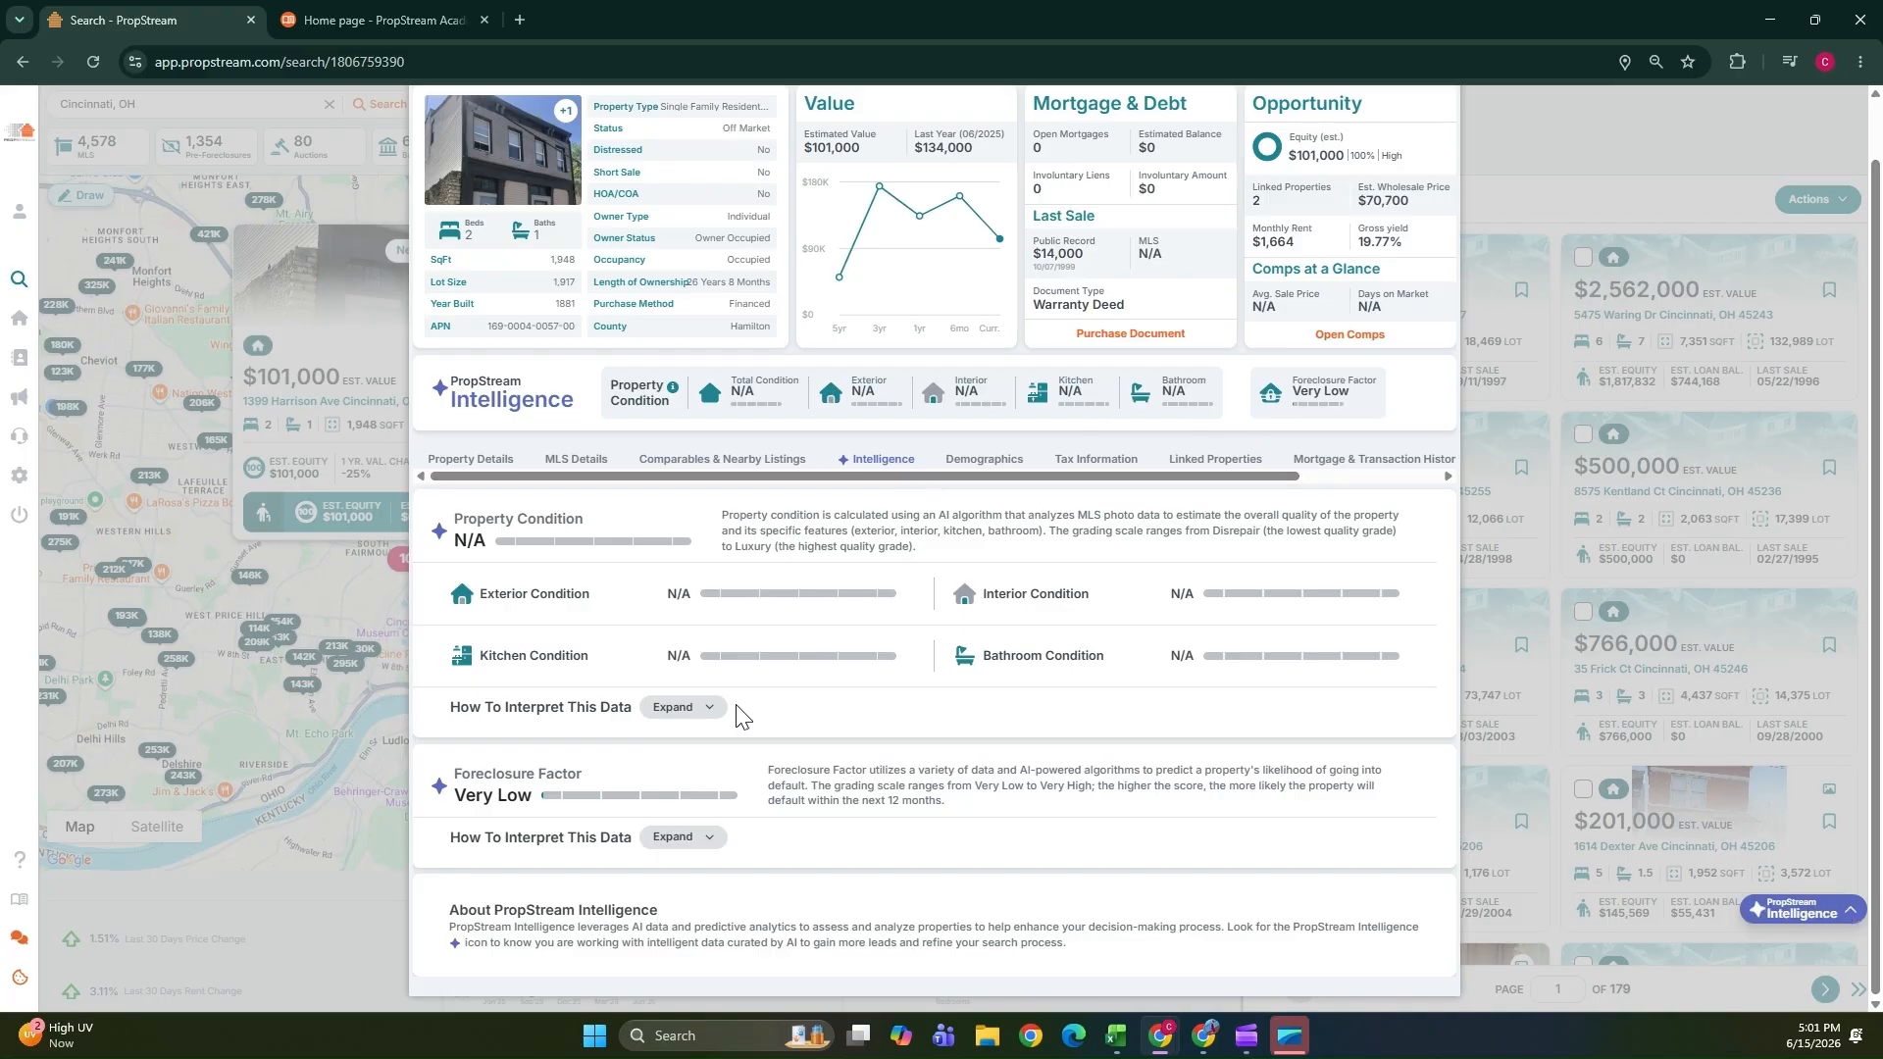
Review the demographic data within a 1 mi radius of the property.
{"action": "left_click", "coordinate": [991, 461]}
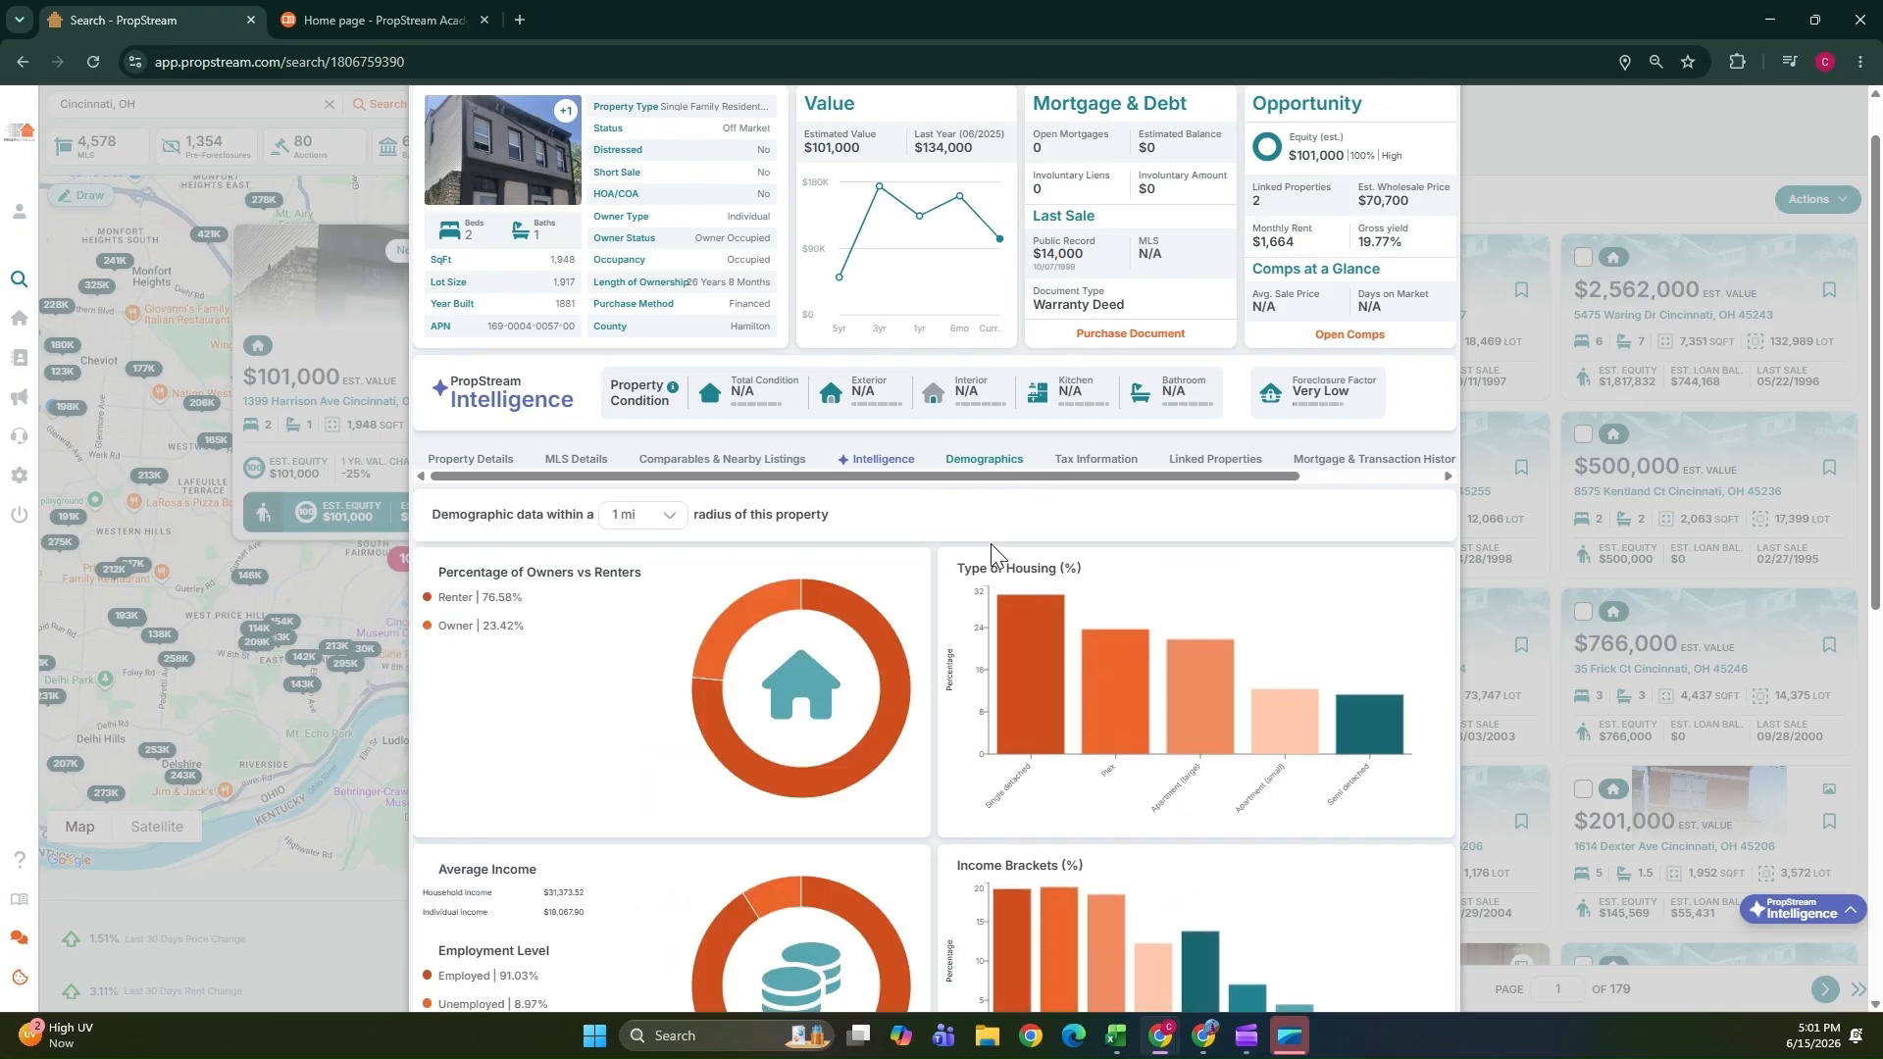
{"action": "mouse_move", "coordinate": [1067, 727]}
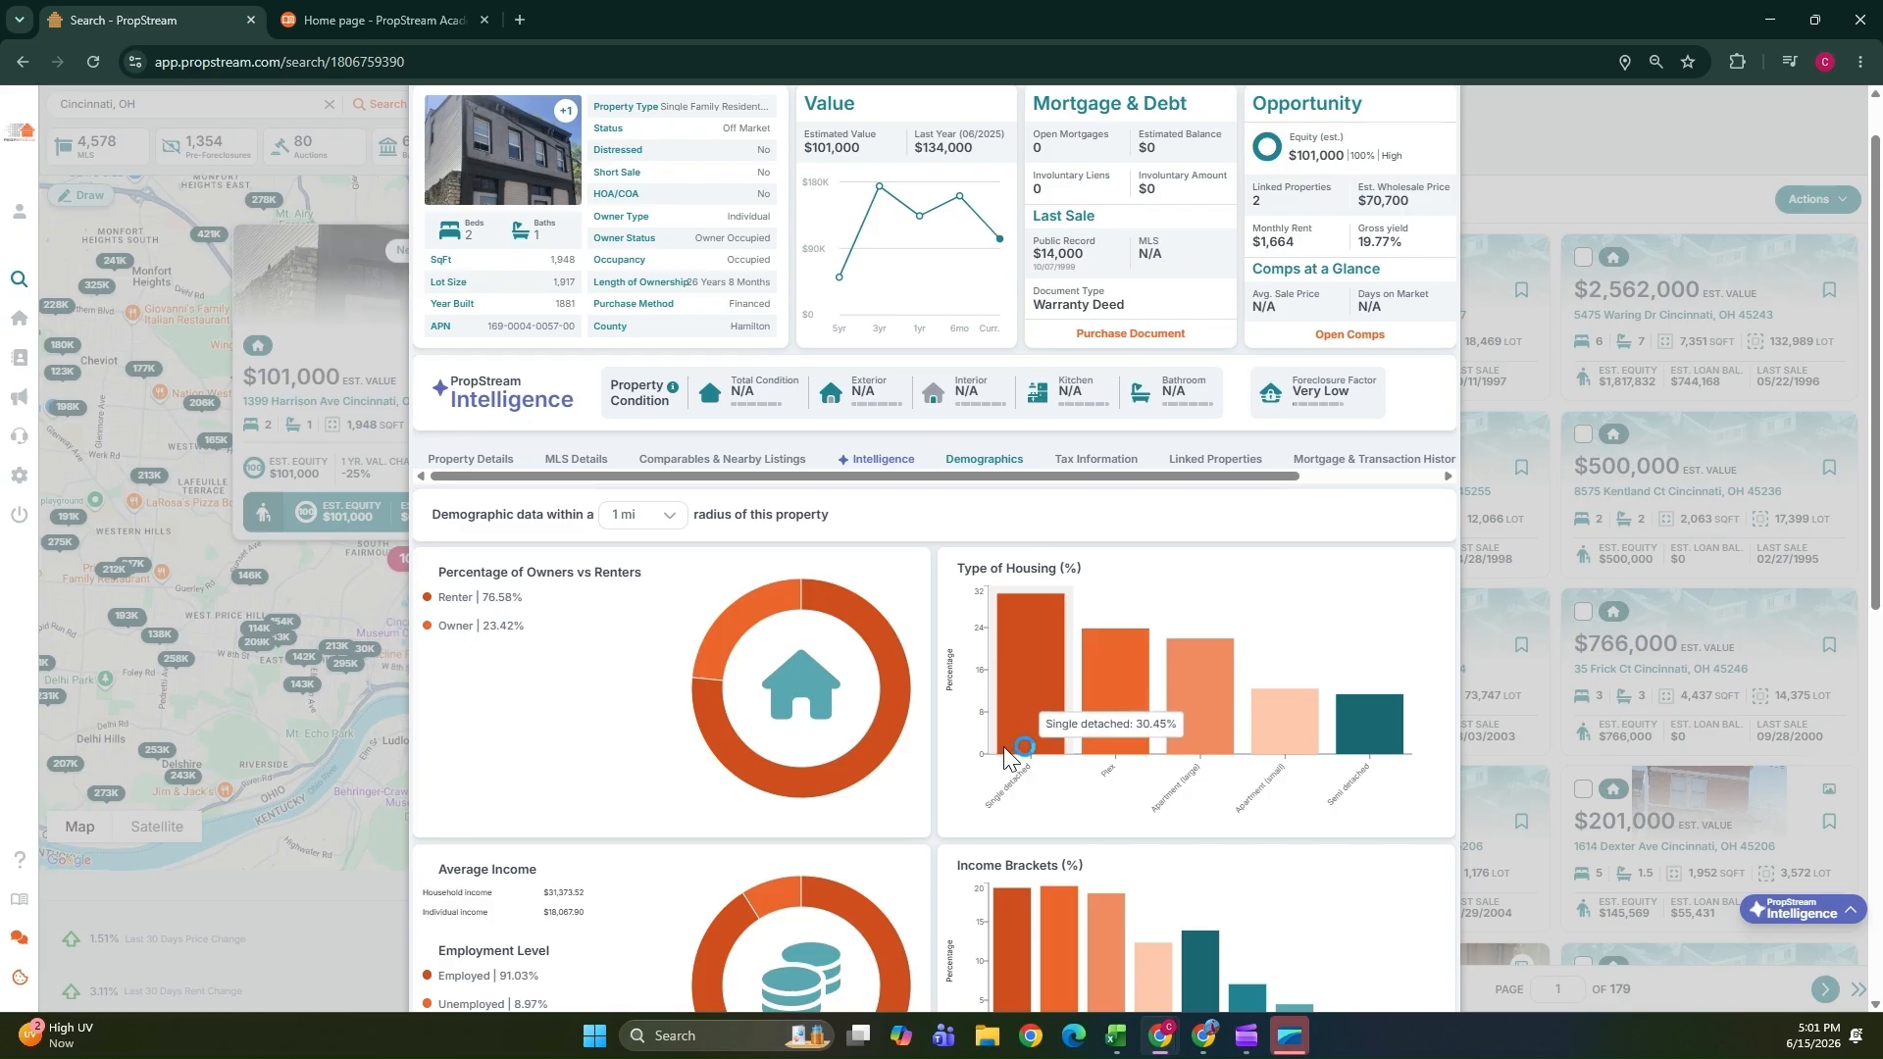
{"action": "scroll", "coordinate": [1030, 720], "scroll_direction": "down", "scroll_amount": 2}
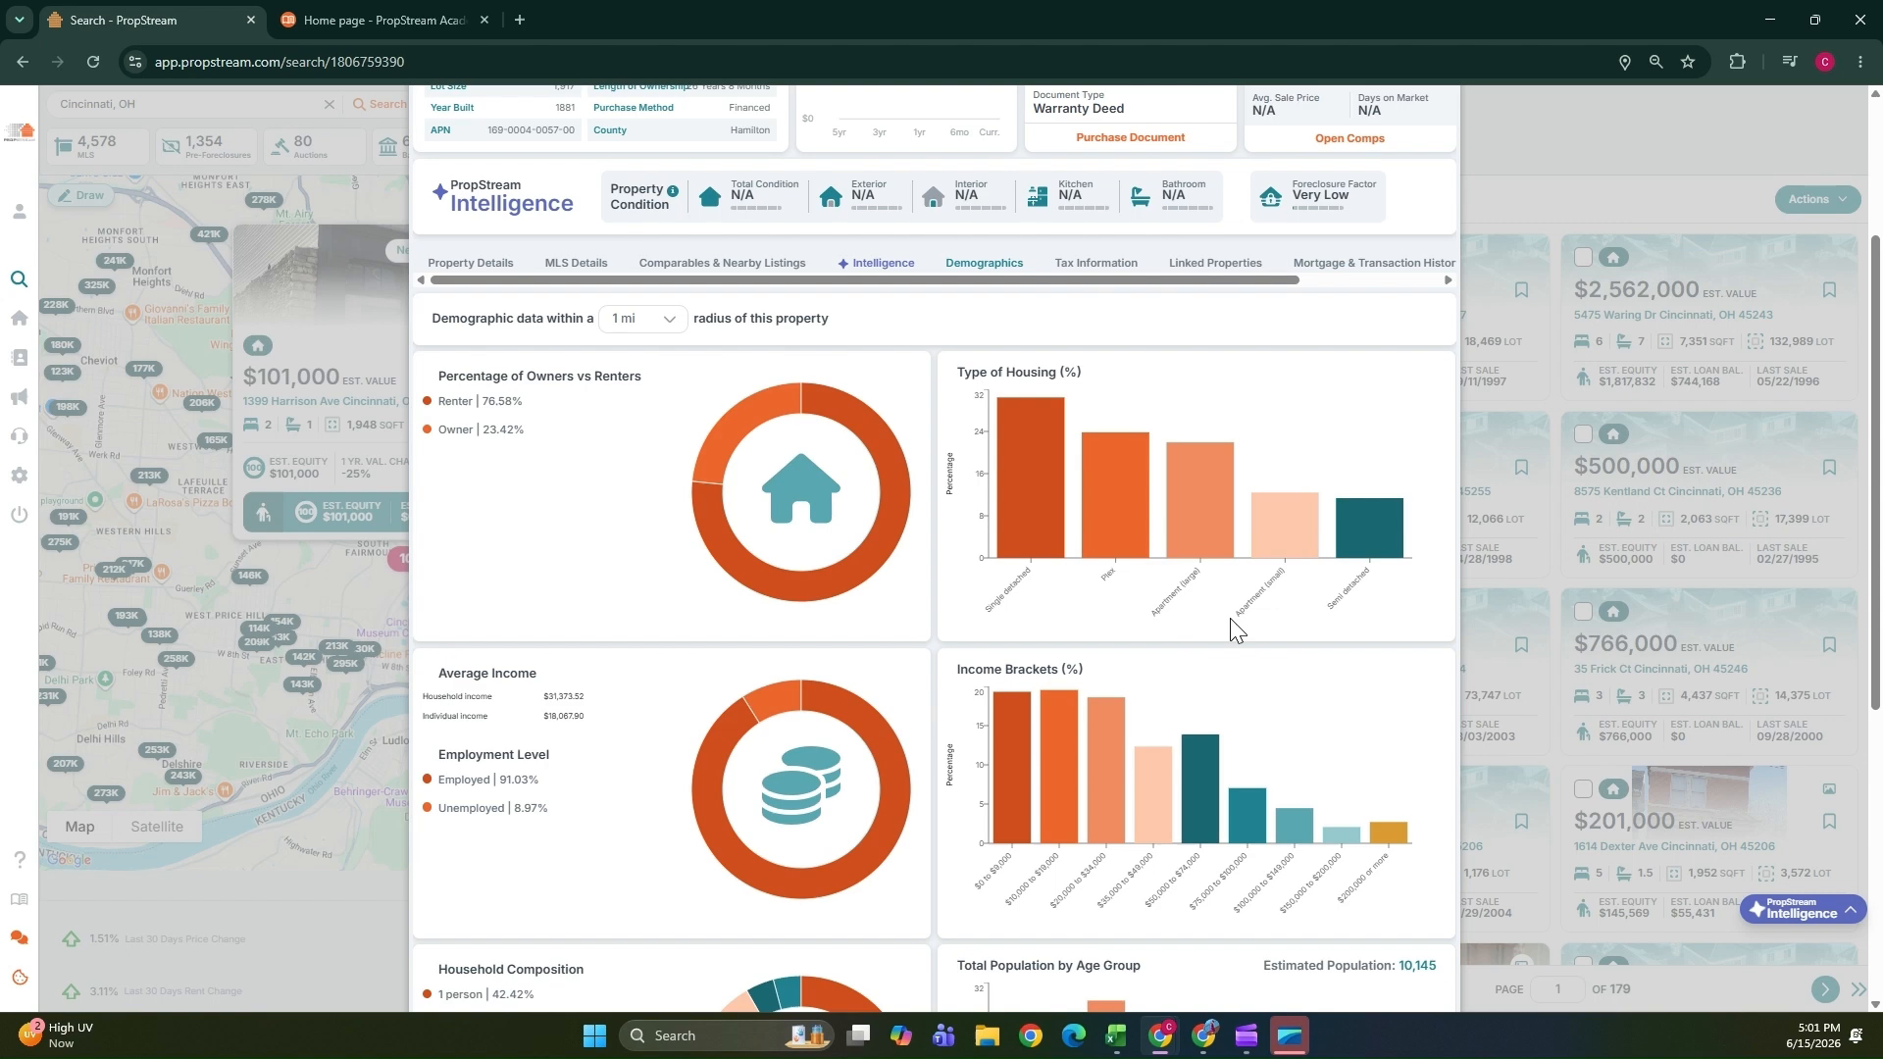
{"action": "scroll", "coordinate": [1177, 569], "scroll_direction": "down", "scroll_amount": 3}
{"action": "mouse_move", "coordinate": [1208, 475]}
{"action": "scroll", "coordinate": [666, 662], "scroll_direction": "down", "scroll_amount": 1}
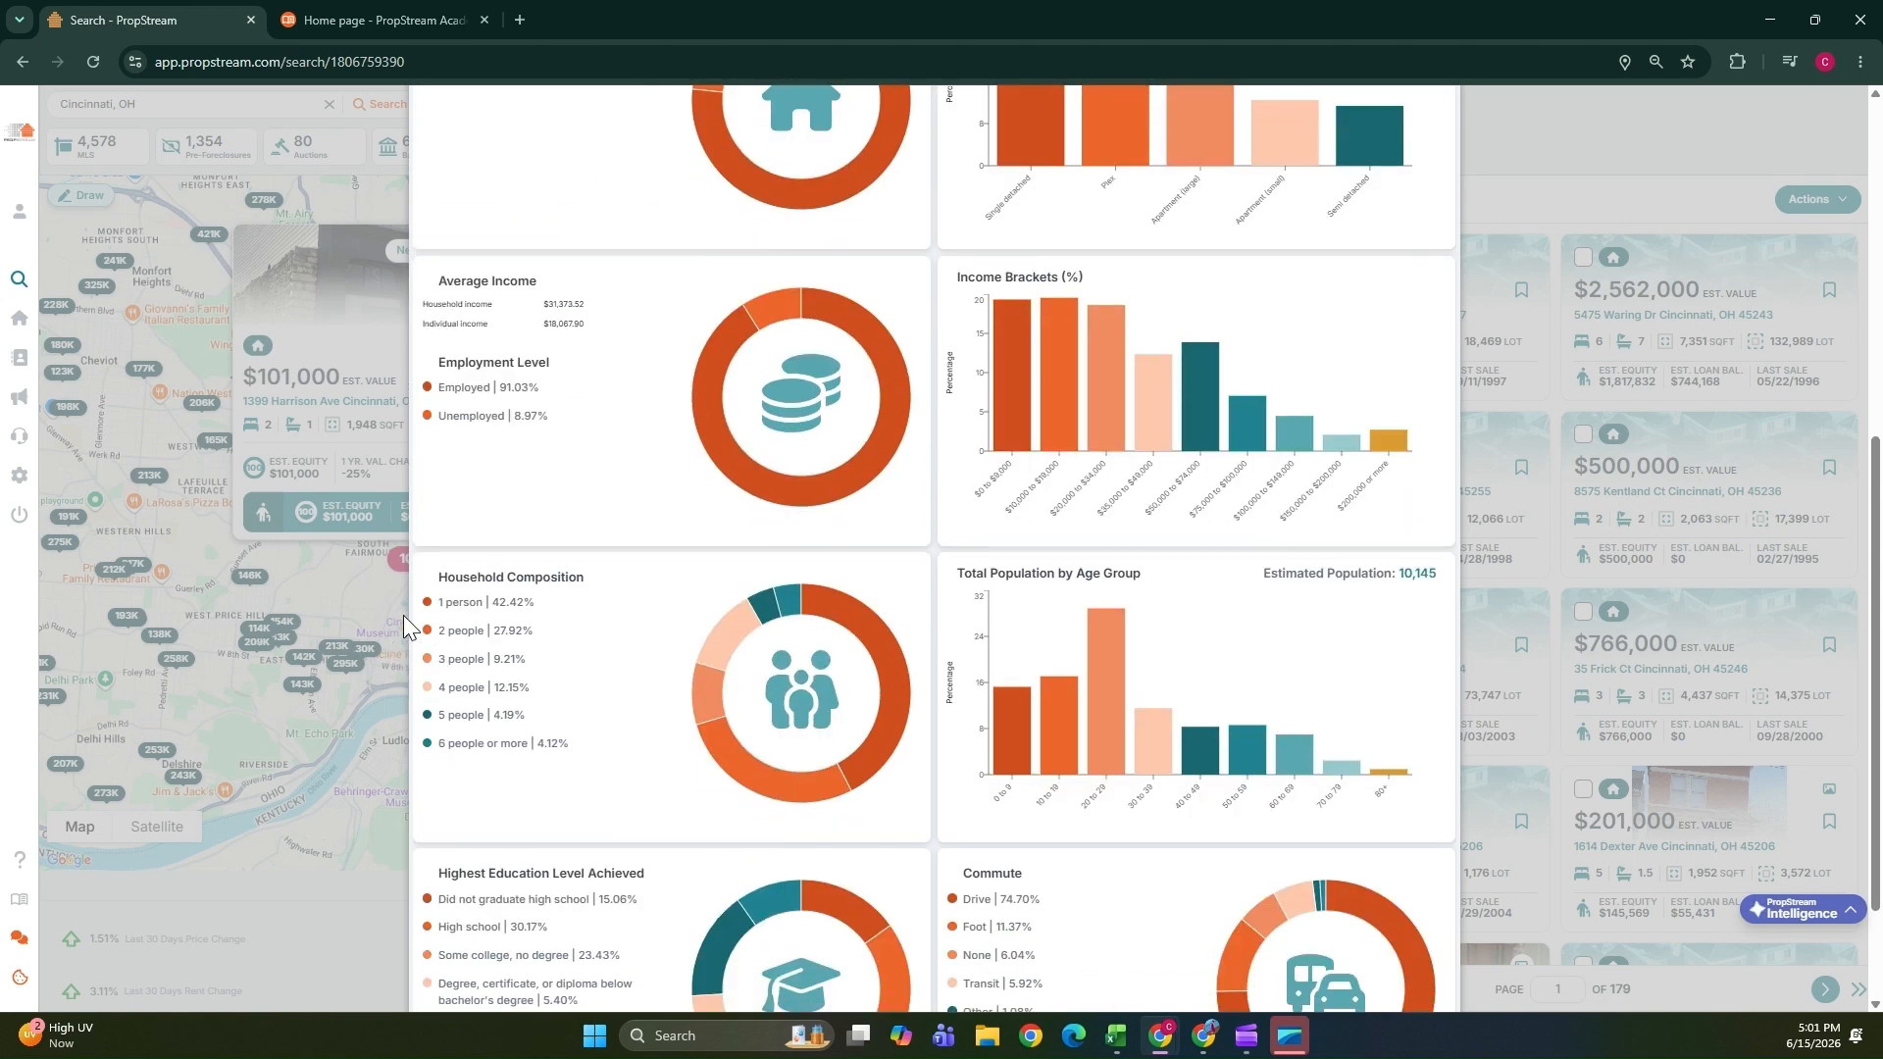
{"action": "scroll", "coordinate": [516, 598], "scroll_direction": "down", "scroll_amount": 2}
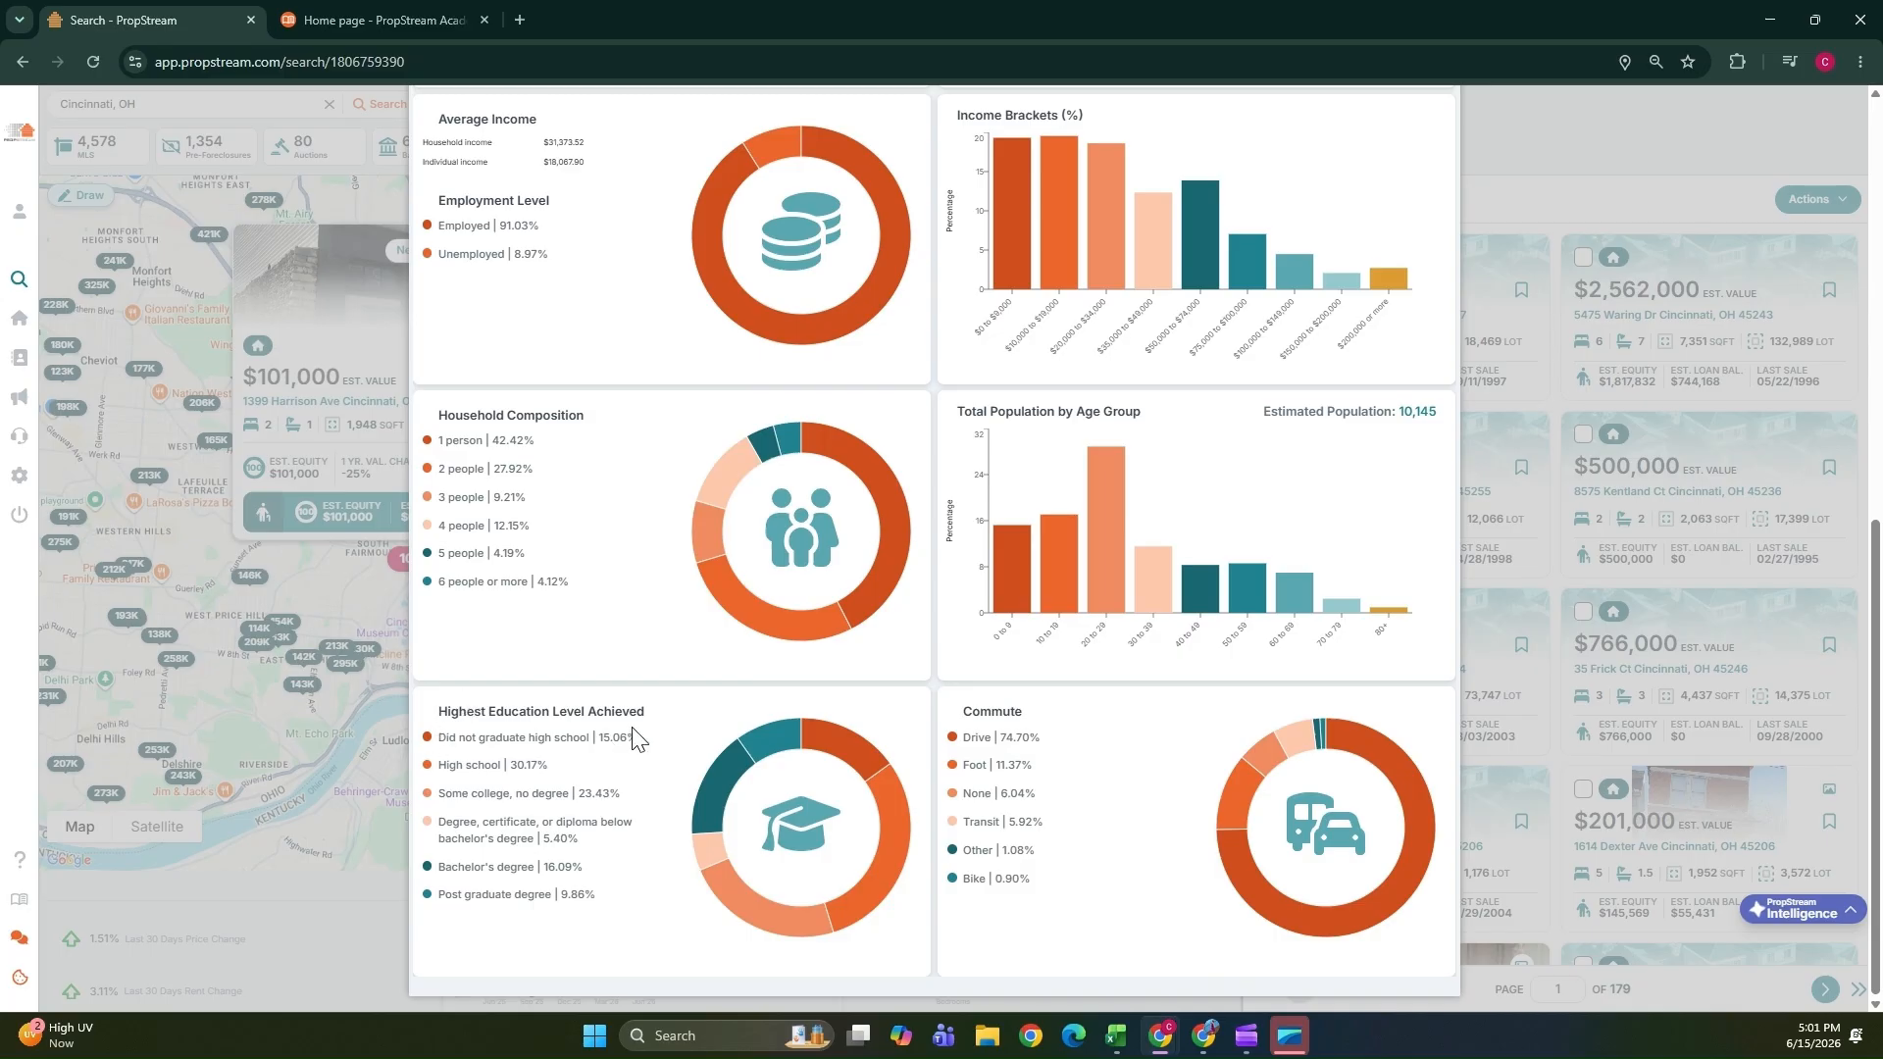
{"action": "scroll", "coordinate": [1128, 716], "scroll_direction": "up", "scroll_amount": 8}
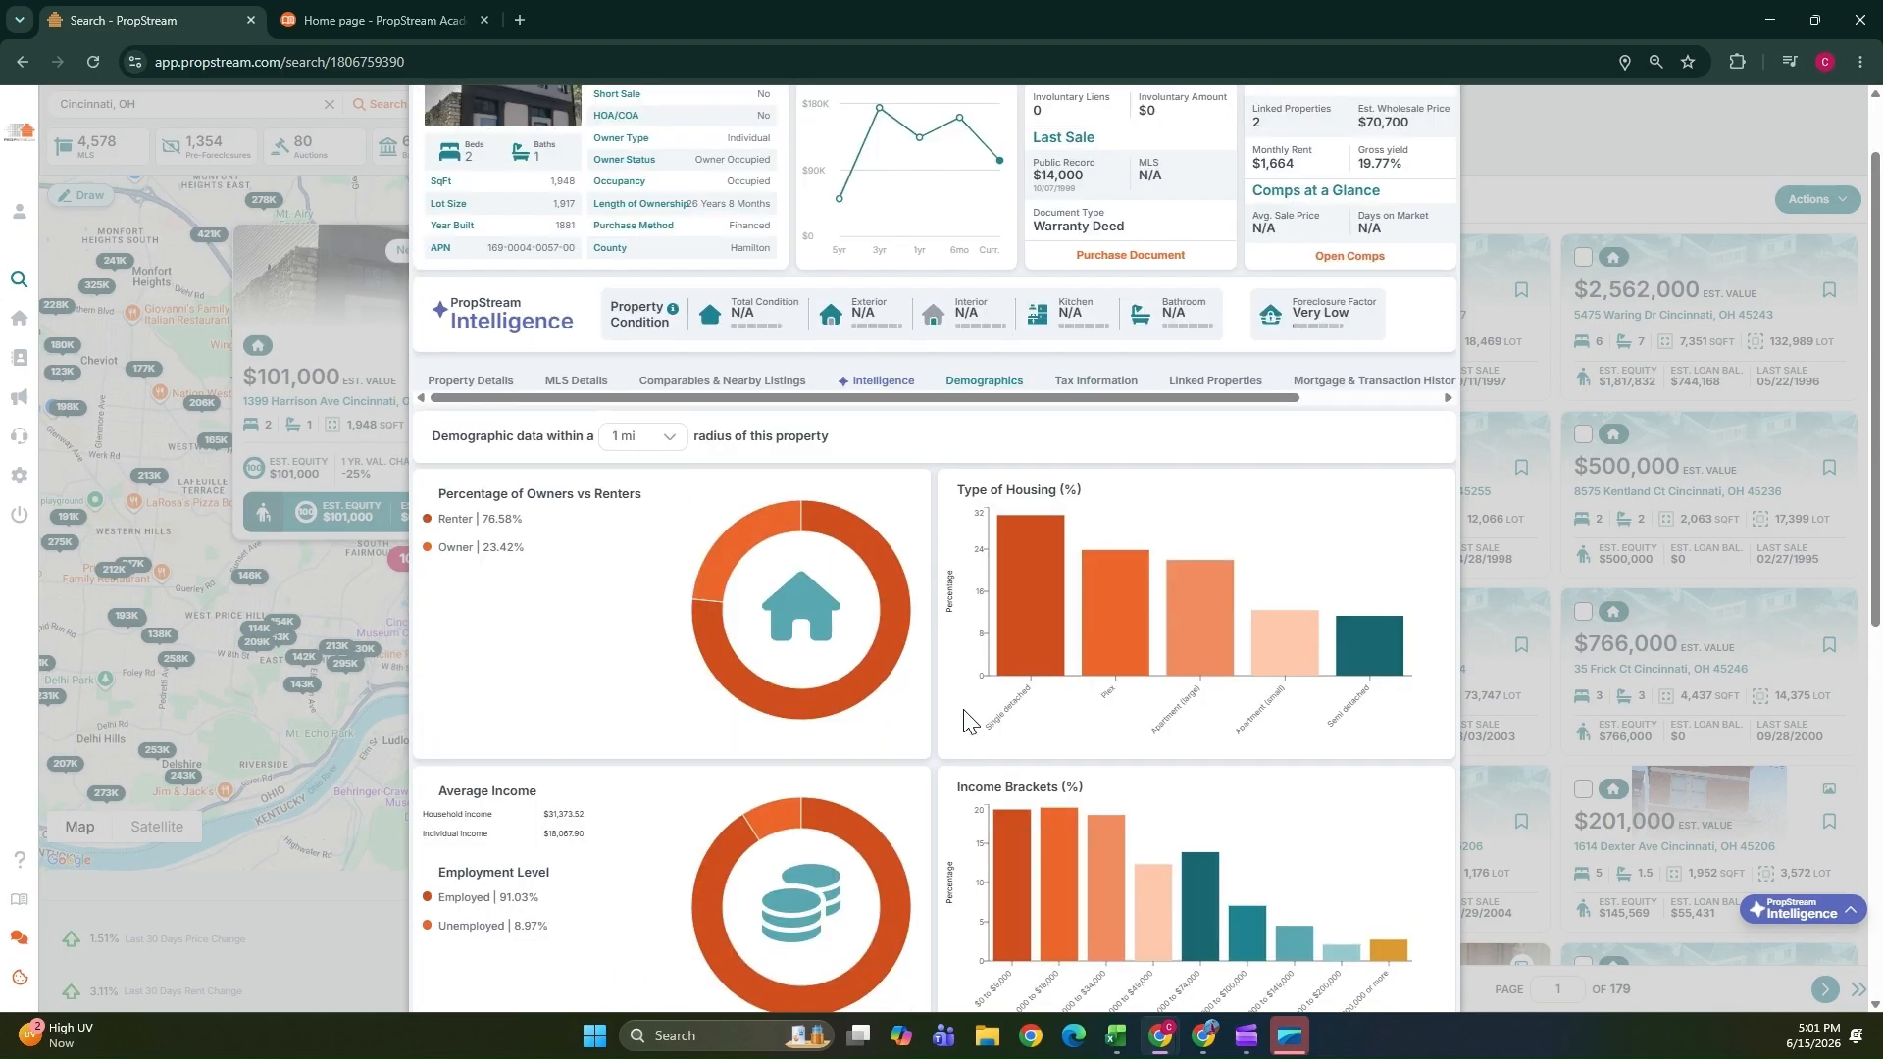
Review the property's tax information and linked properties sections.
{"action": "left_click", "coordinate": [1088, 522]}
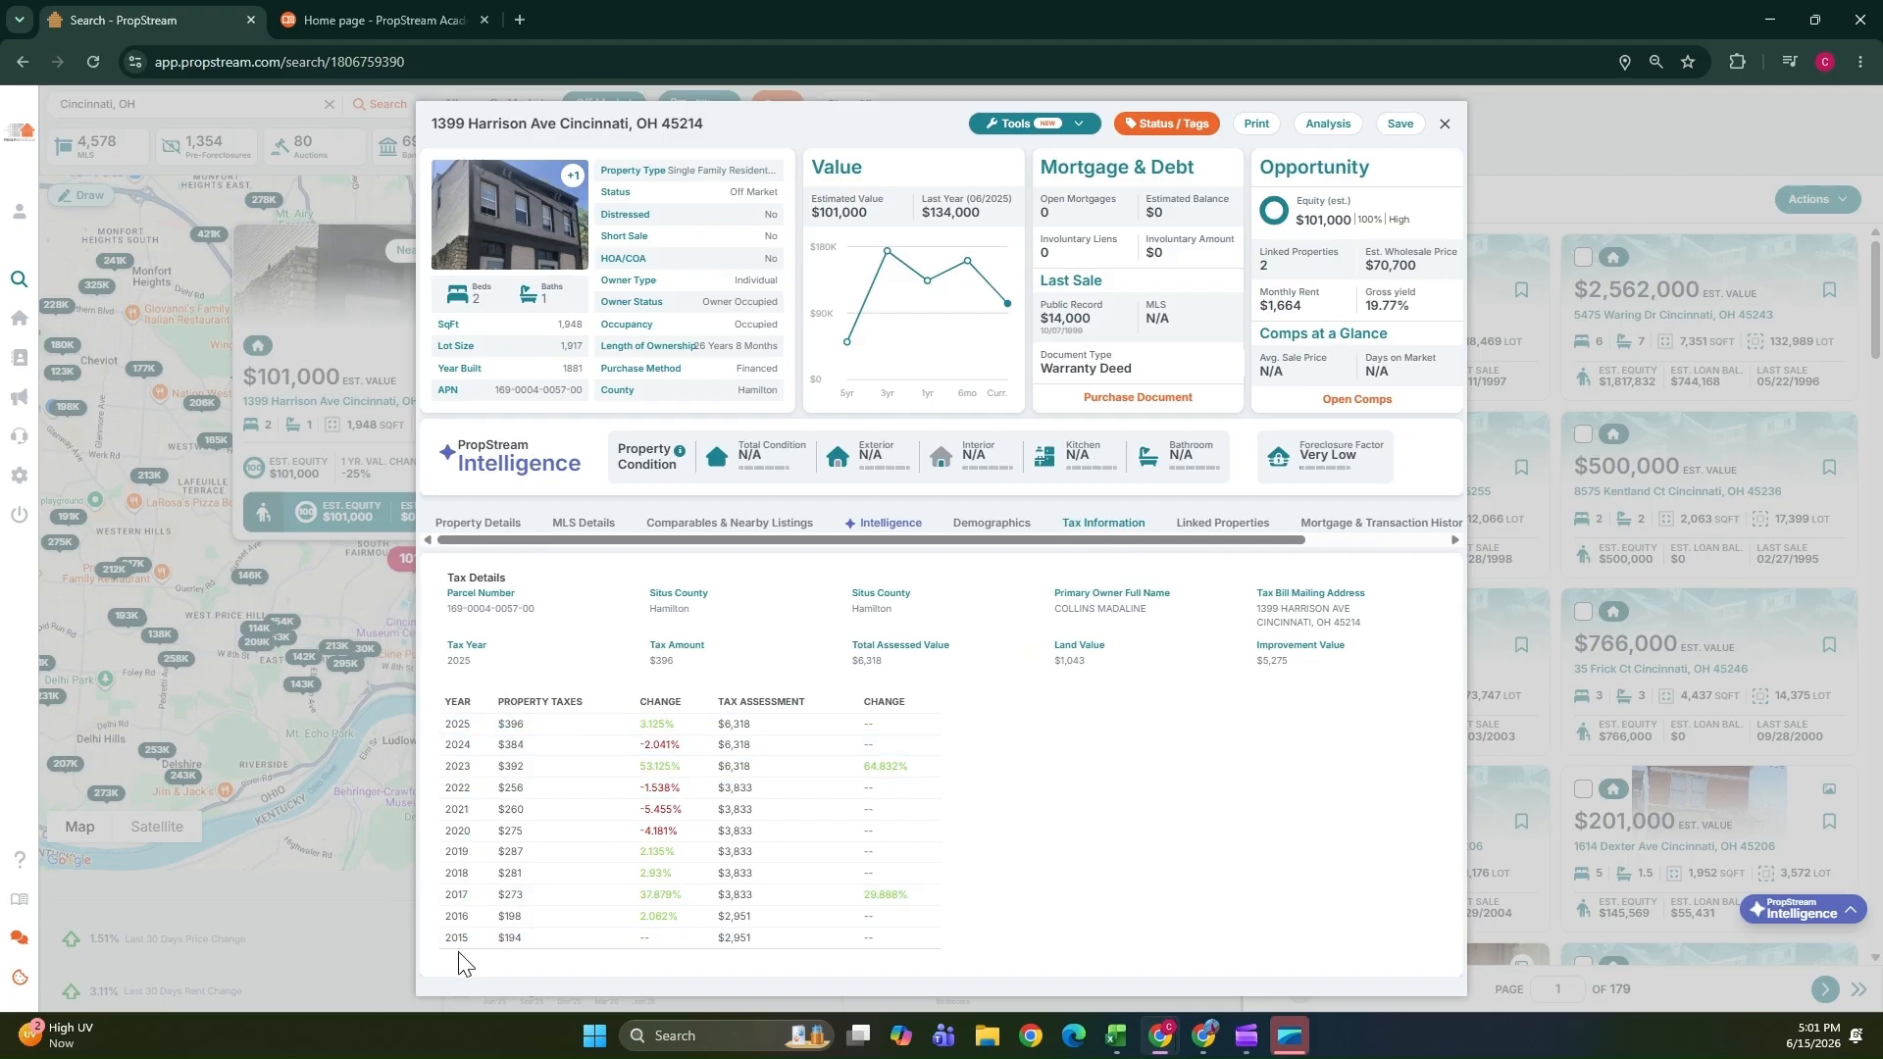
{"action": "left_click", "coordinate": [1215, 519]}
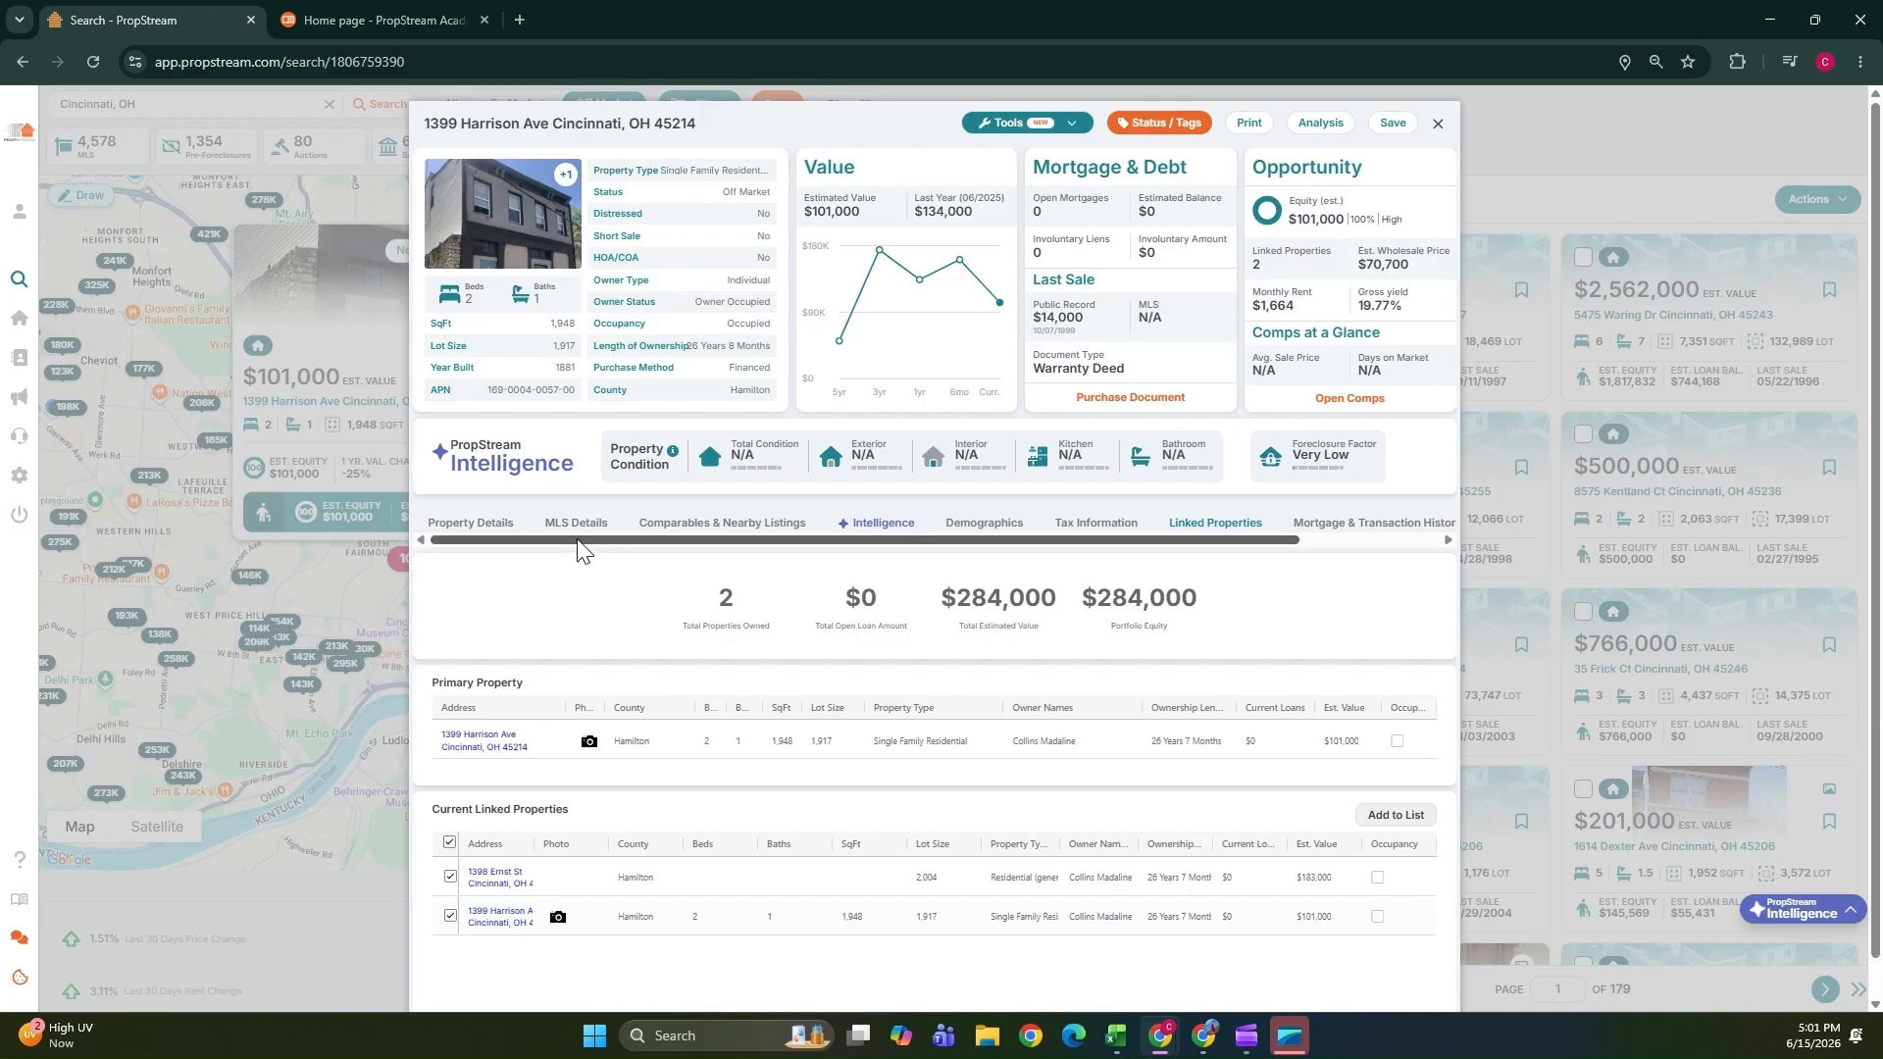
{"action": "left_click_drag", "start_coordinate": [577, 540], "coordinate": [828, 559]}
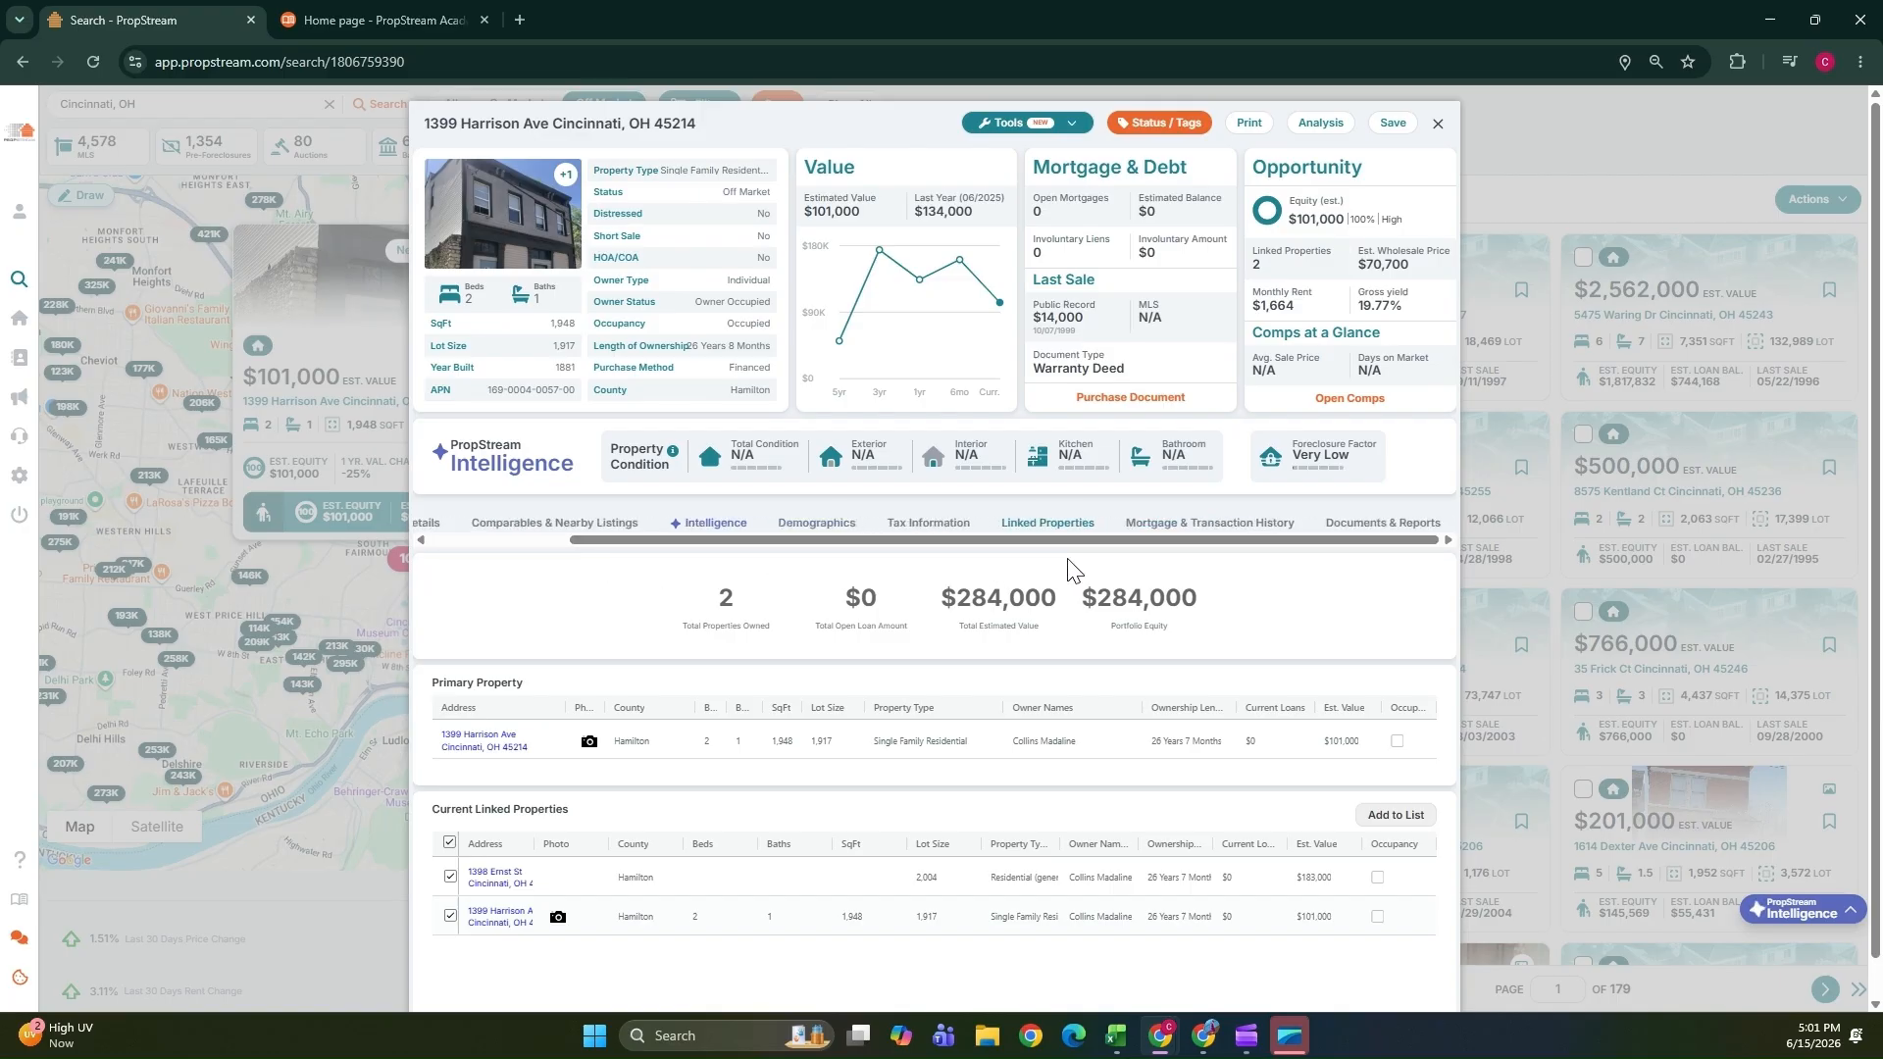
Review the property's mortgage and transaction history, then the documents and reports section.
{"action": "left_click", "coordinate": [1179, 530]}
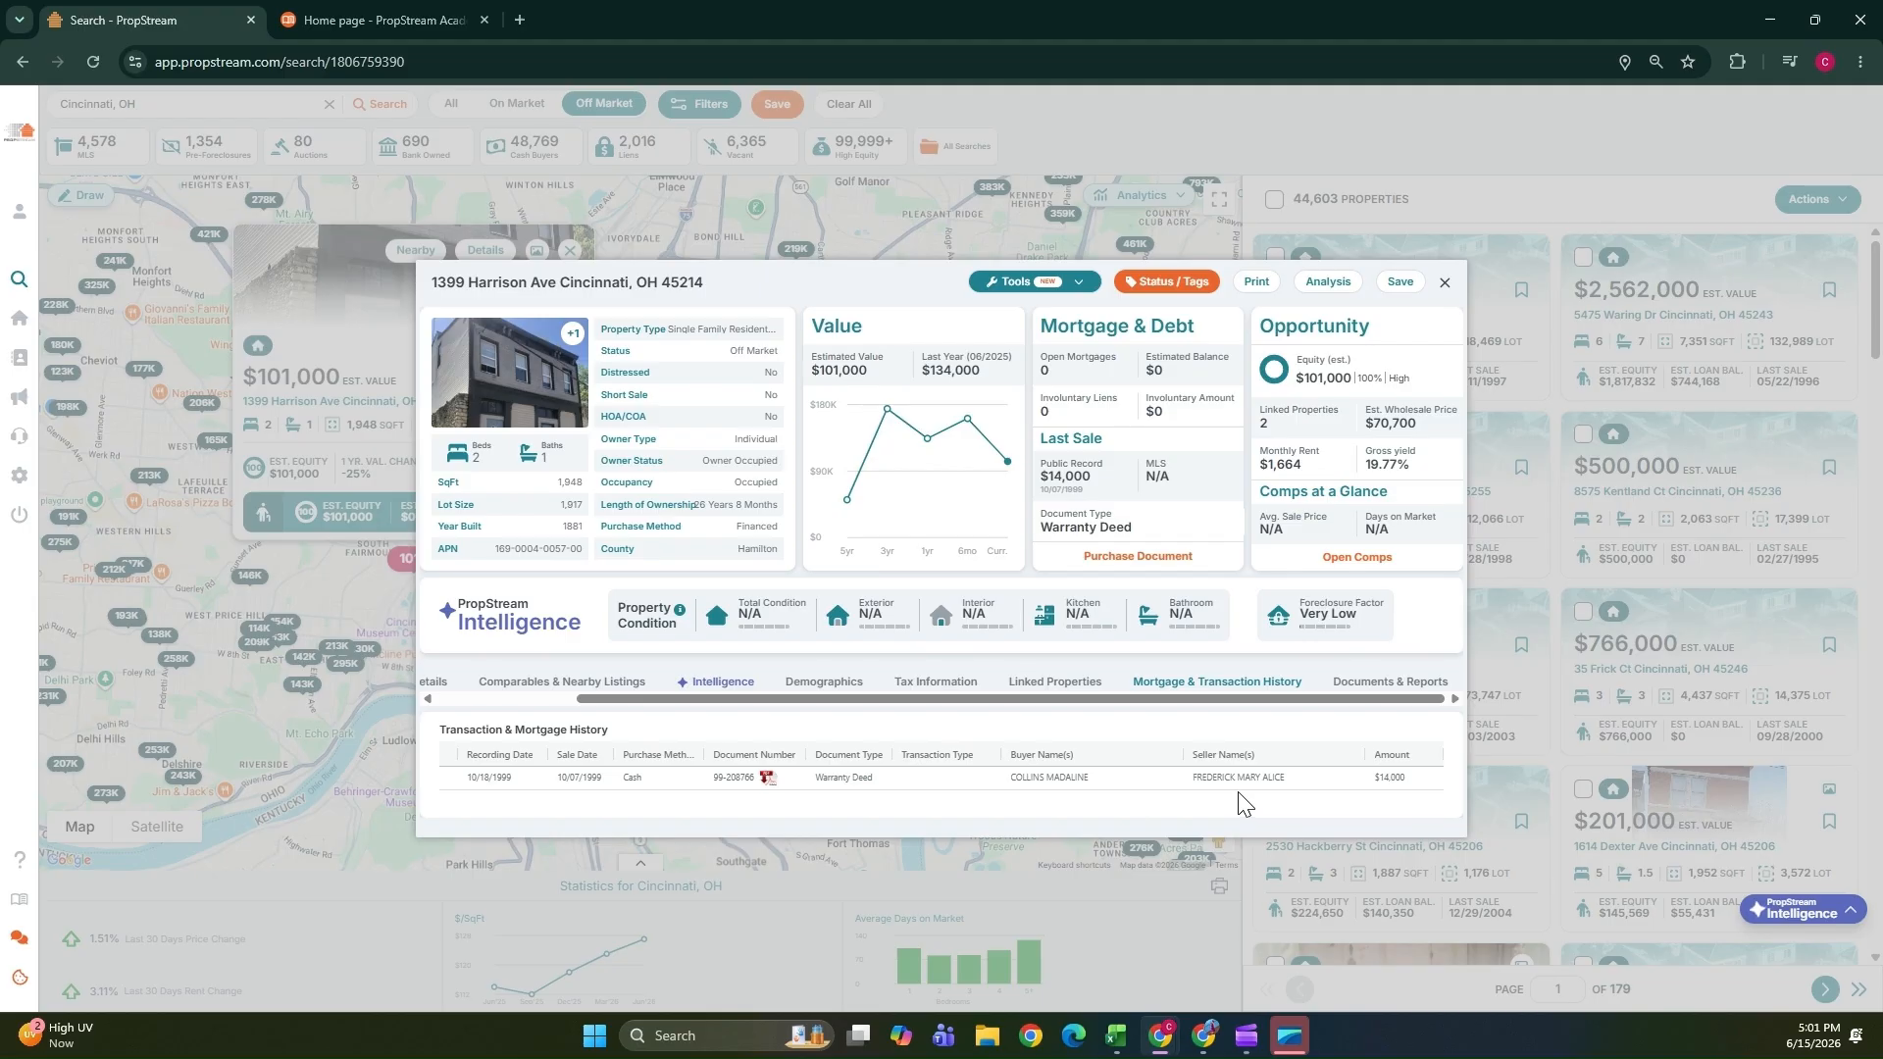
{"action": "left_click", "coordinate": [1356, 680]}
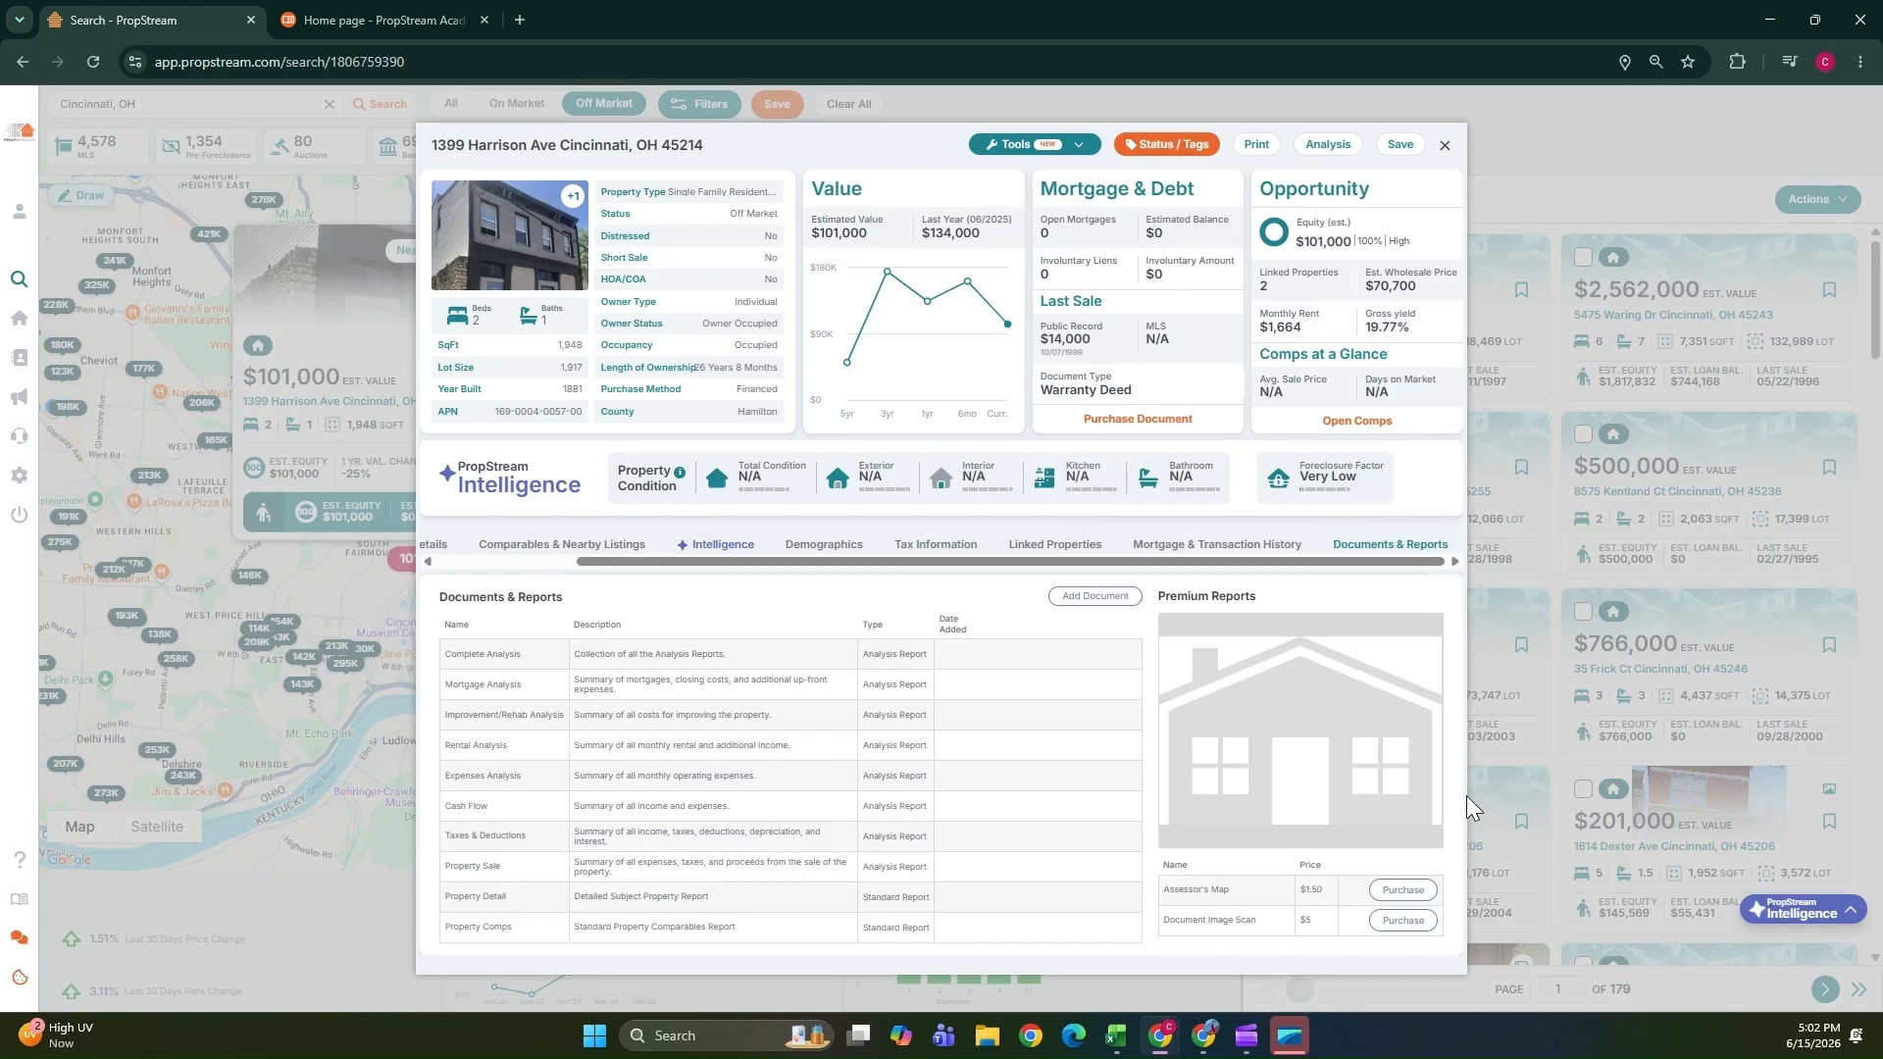
Open the PropStream Intelligence assistant and ask it "Is this a good rental investment?" using its suggested question.
{"action": "left_click", "coordinate": [1819, 910]}
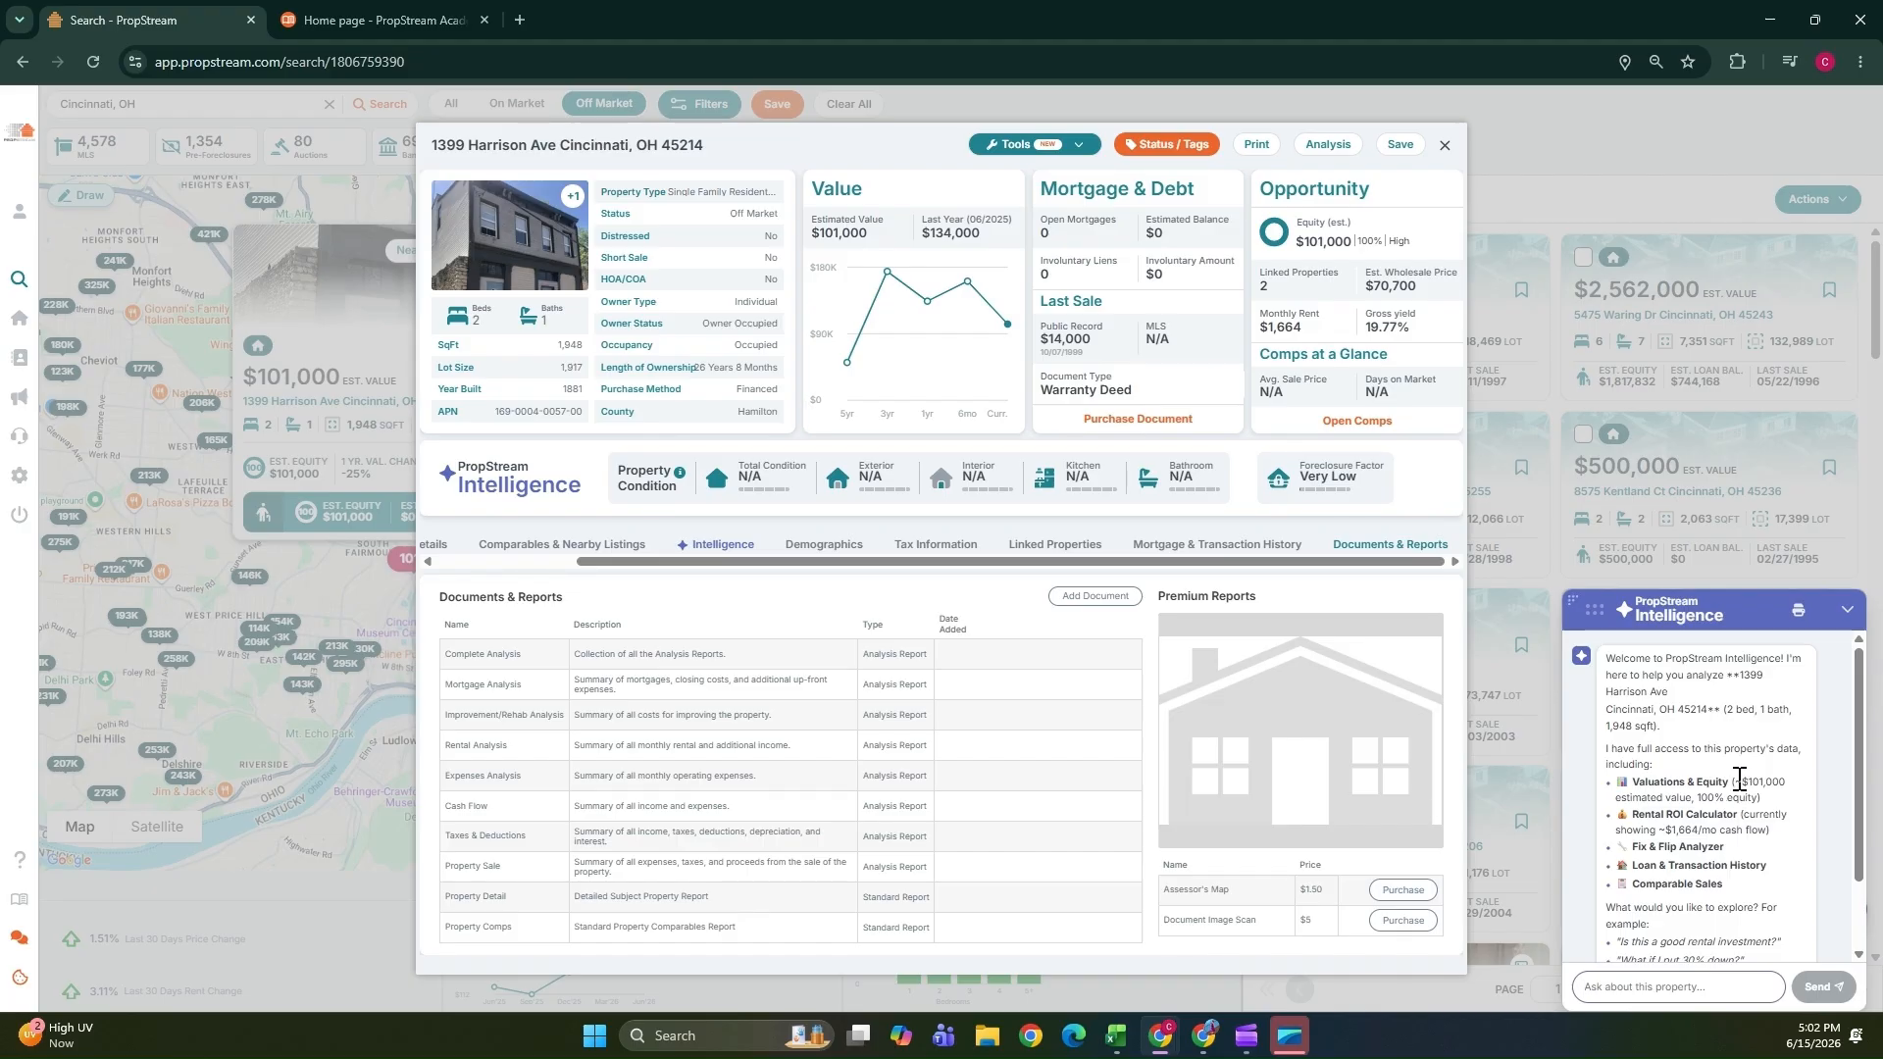
{"action": "scroll", "coordinate": [1739, 778], "scroll_direction": "down", "scroll_amount": 1}
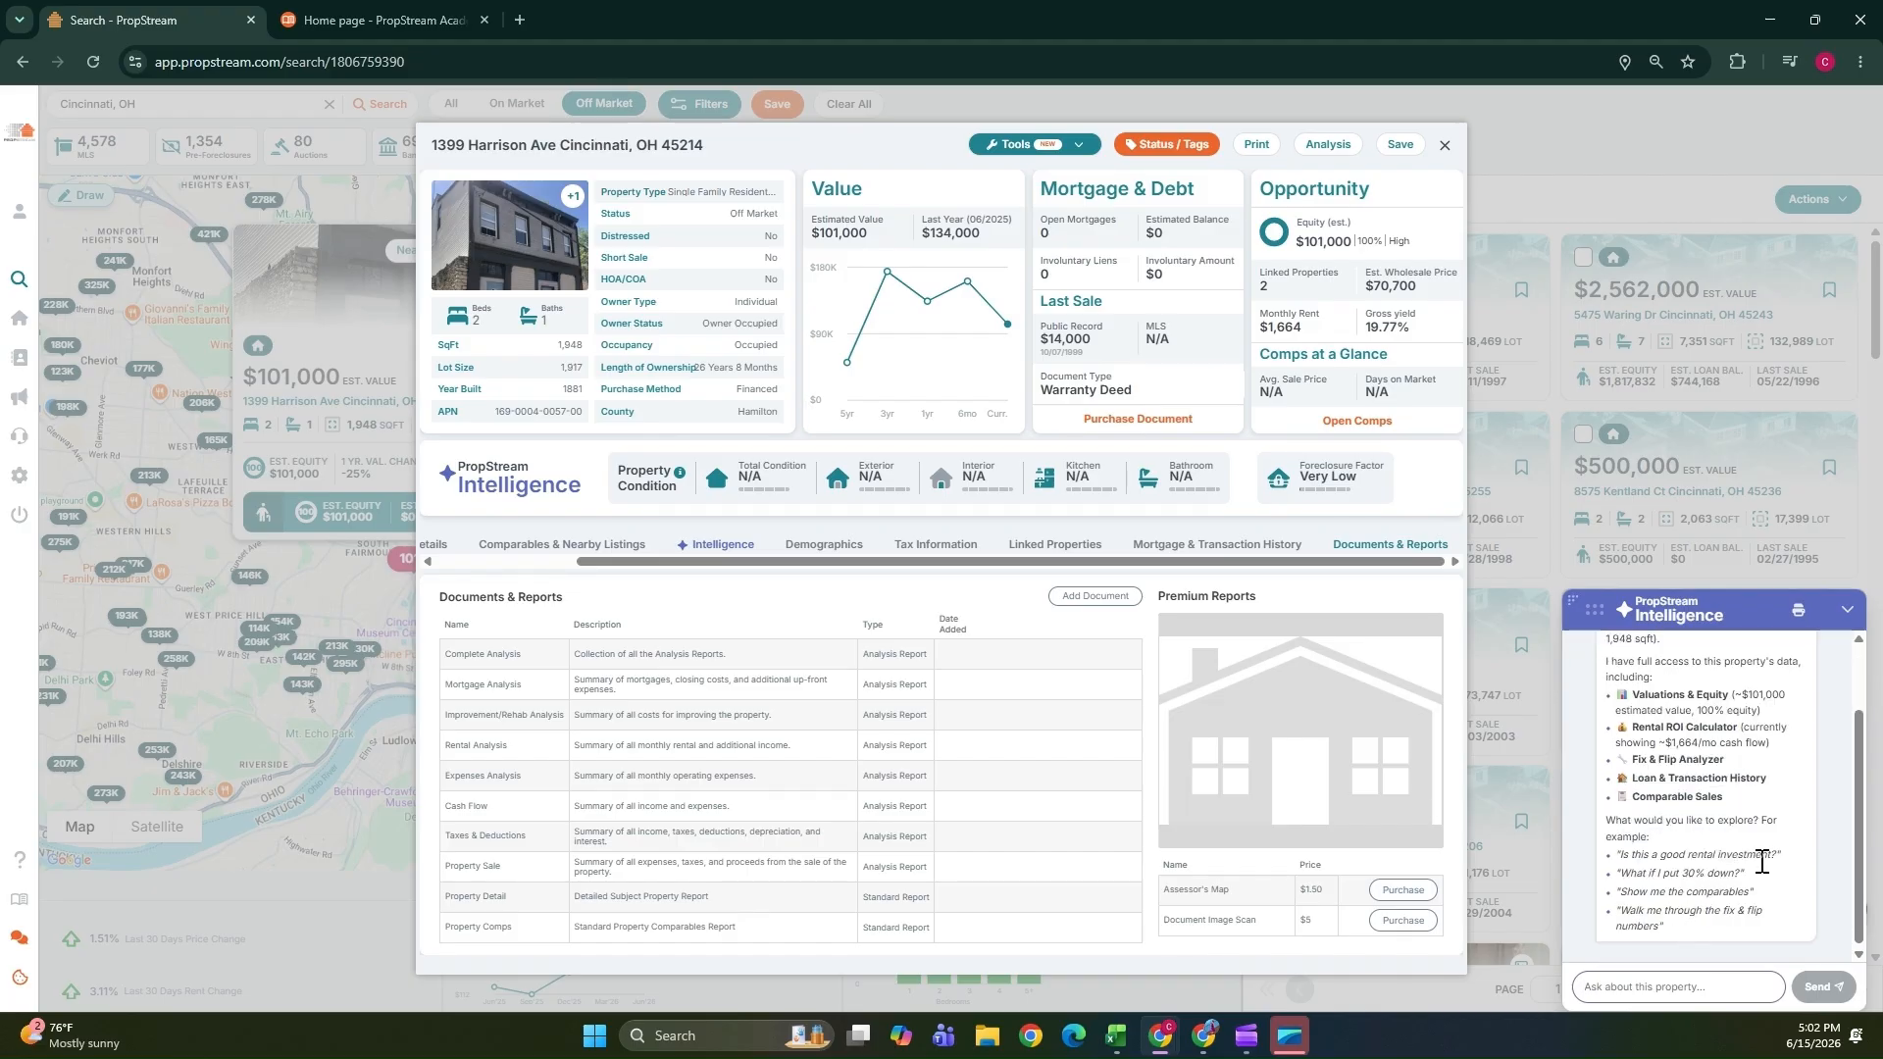
{"action": "left_click_drag", "start_coordinate": [1781, 854], "coordinate": [1614, 856]}
{"action": "right_click", "coordinate": [1664, 867]}
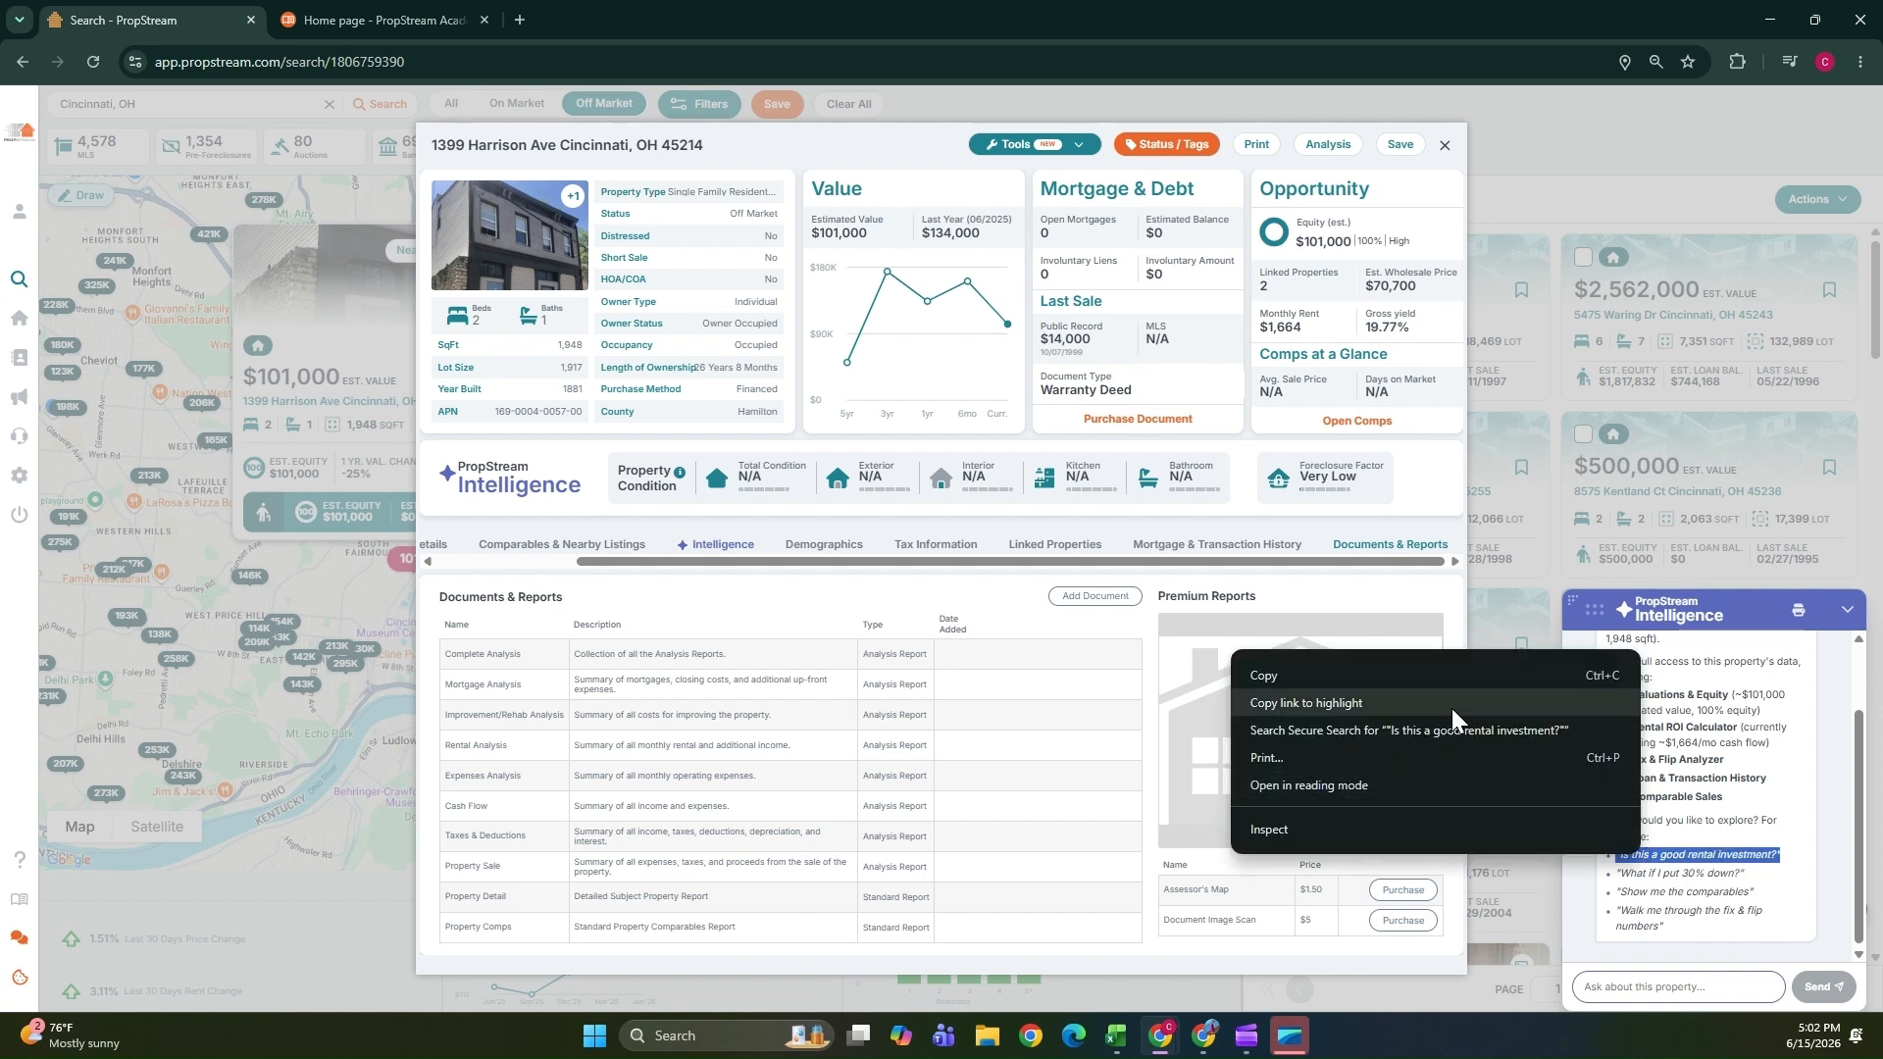
{"action": "left_click", "coordinate": [1353, 671]}
{"action": "left_click", "coordinate": [1647, 986]}
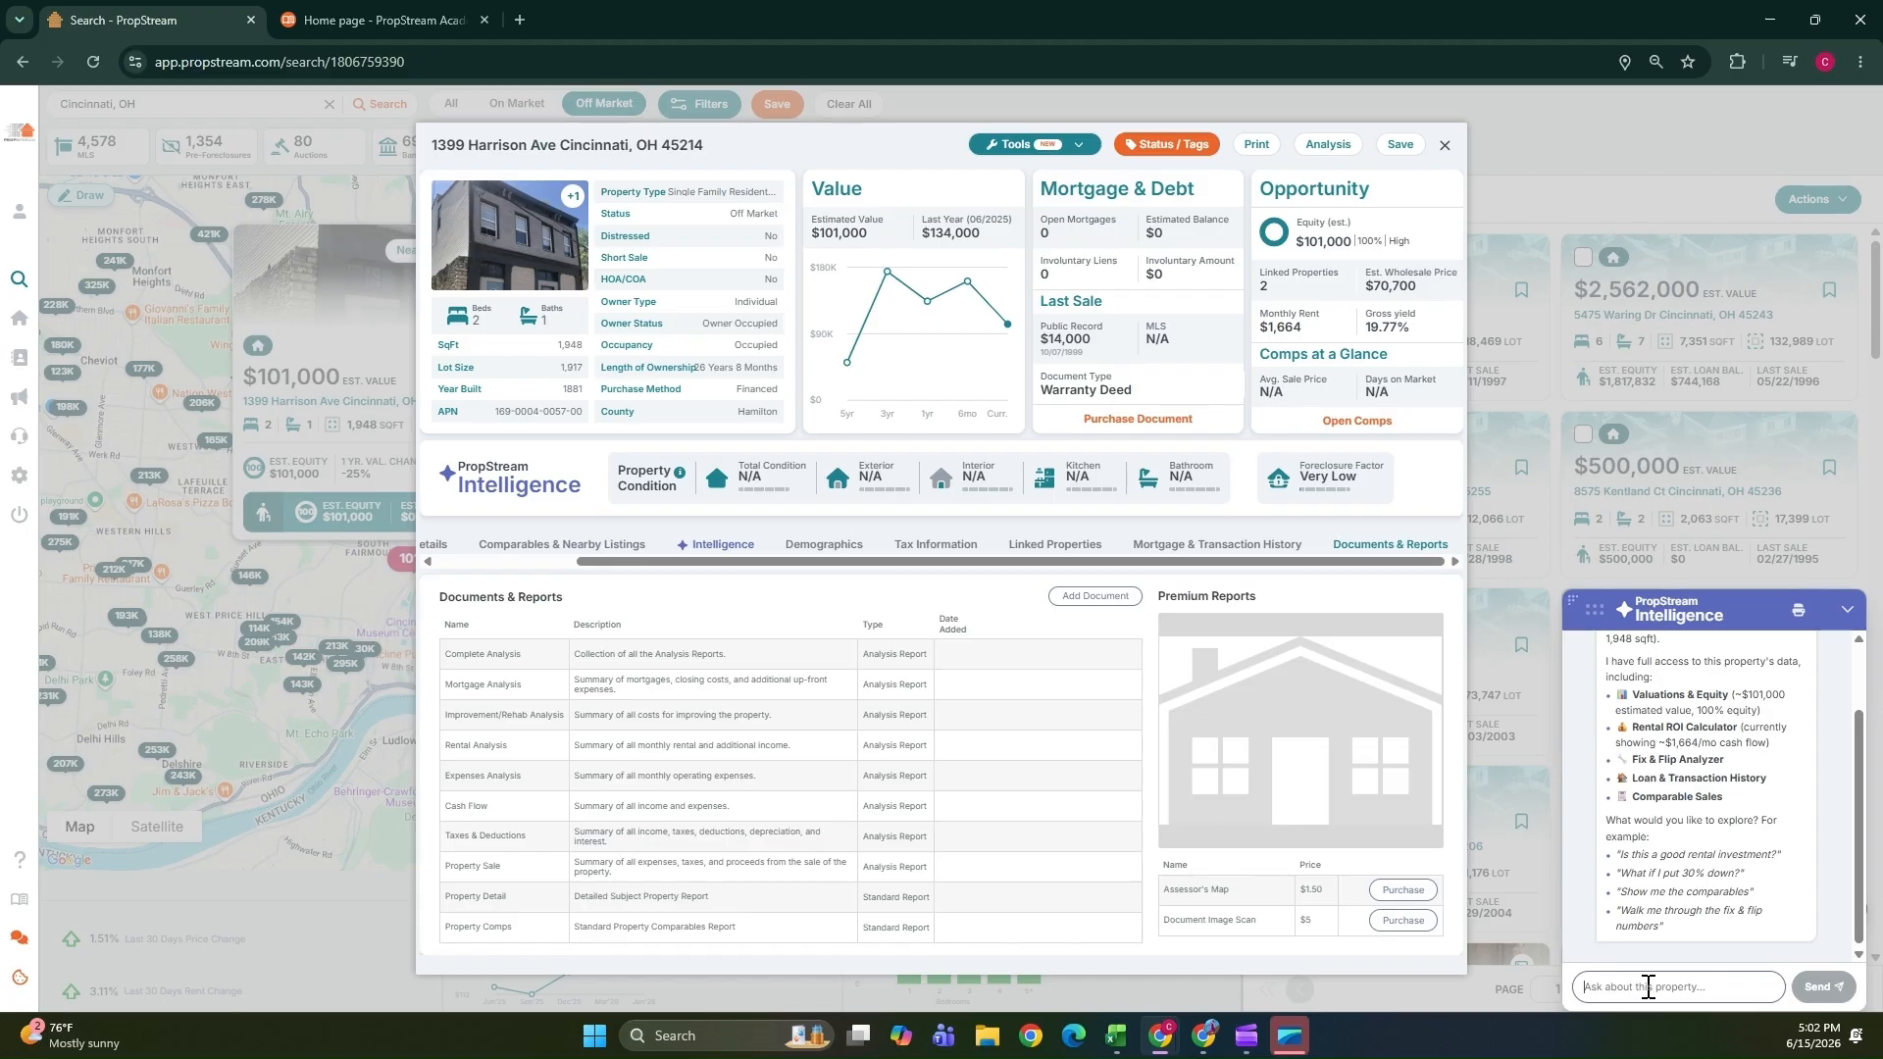
{"action": "key", "text": "ctrl+v"}
{"action": "left_click", "coordinate": [1806, 995]}
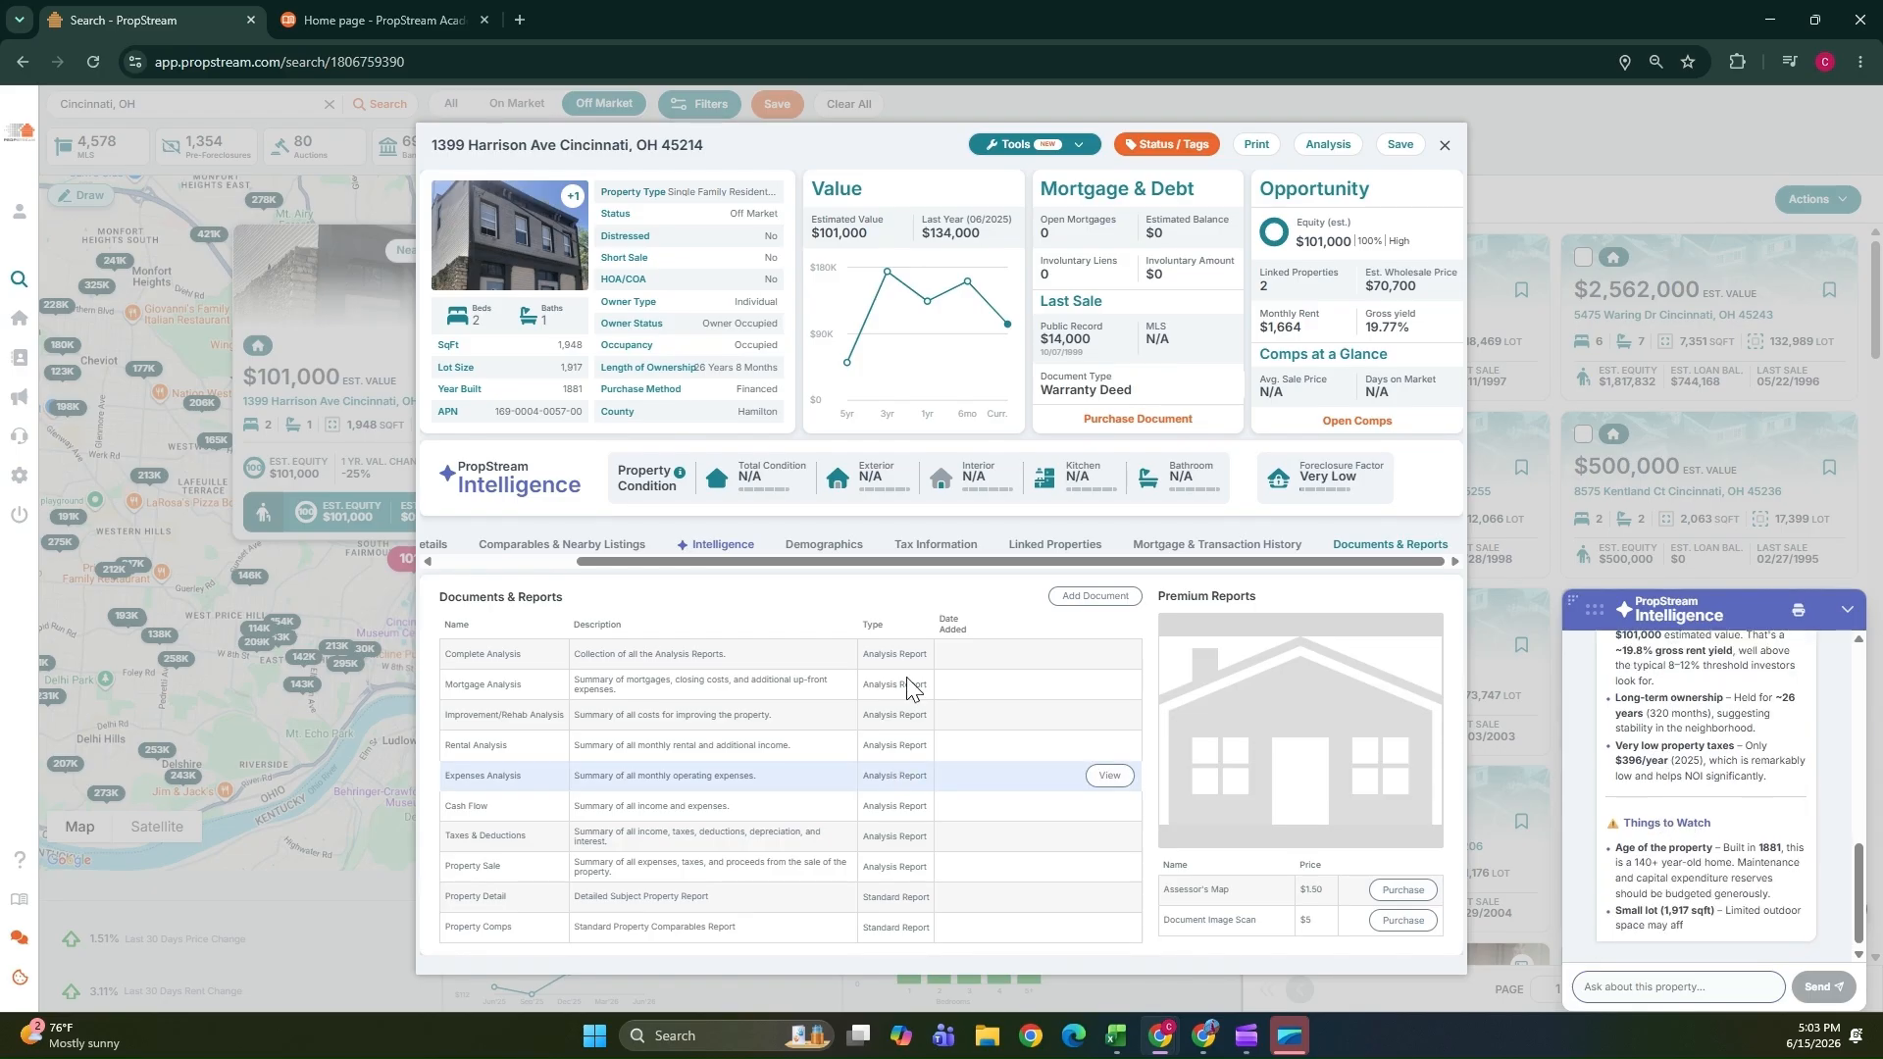
Close the assistant and open the Rental ROI Calculator from the property's tools.
{"action": "left_click", "coordinate": [1847, 610]}
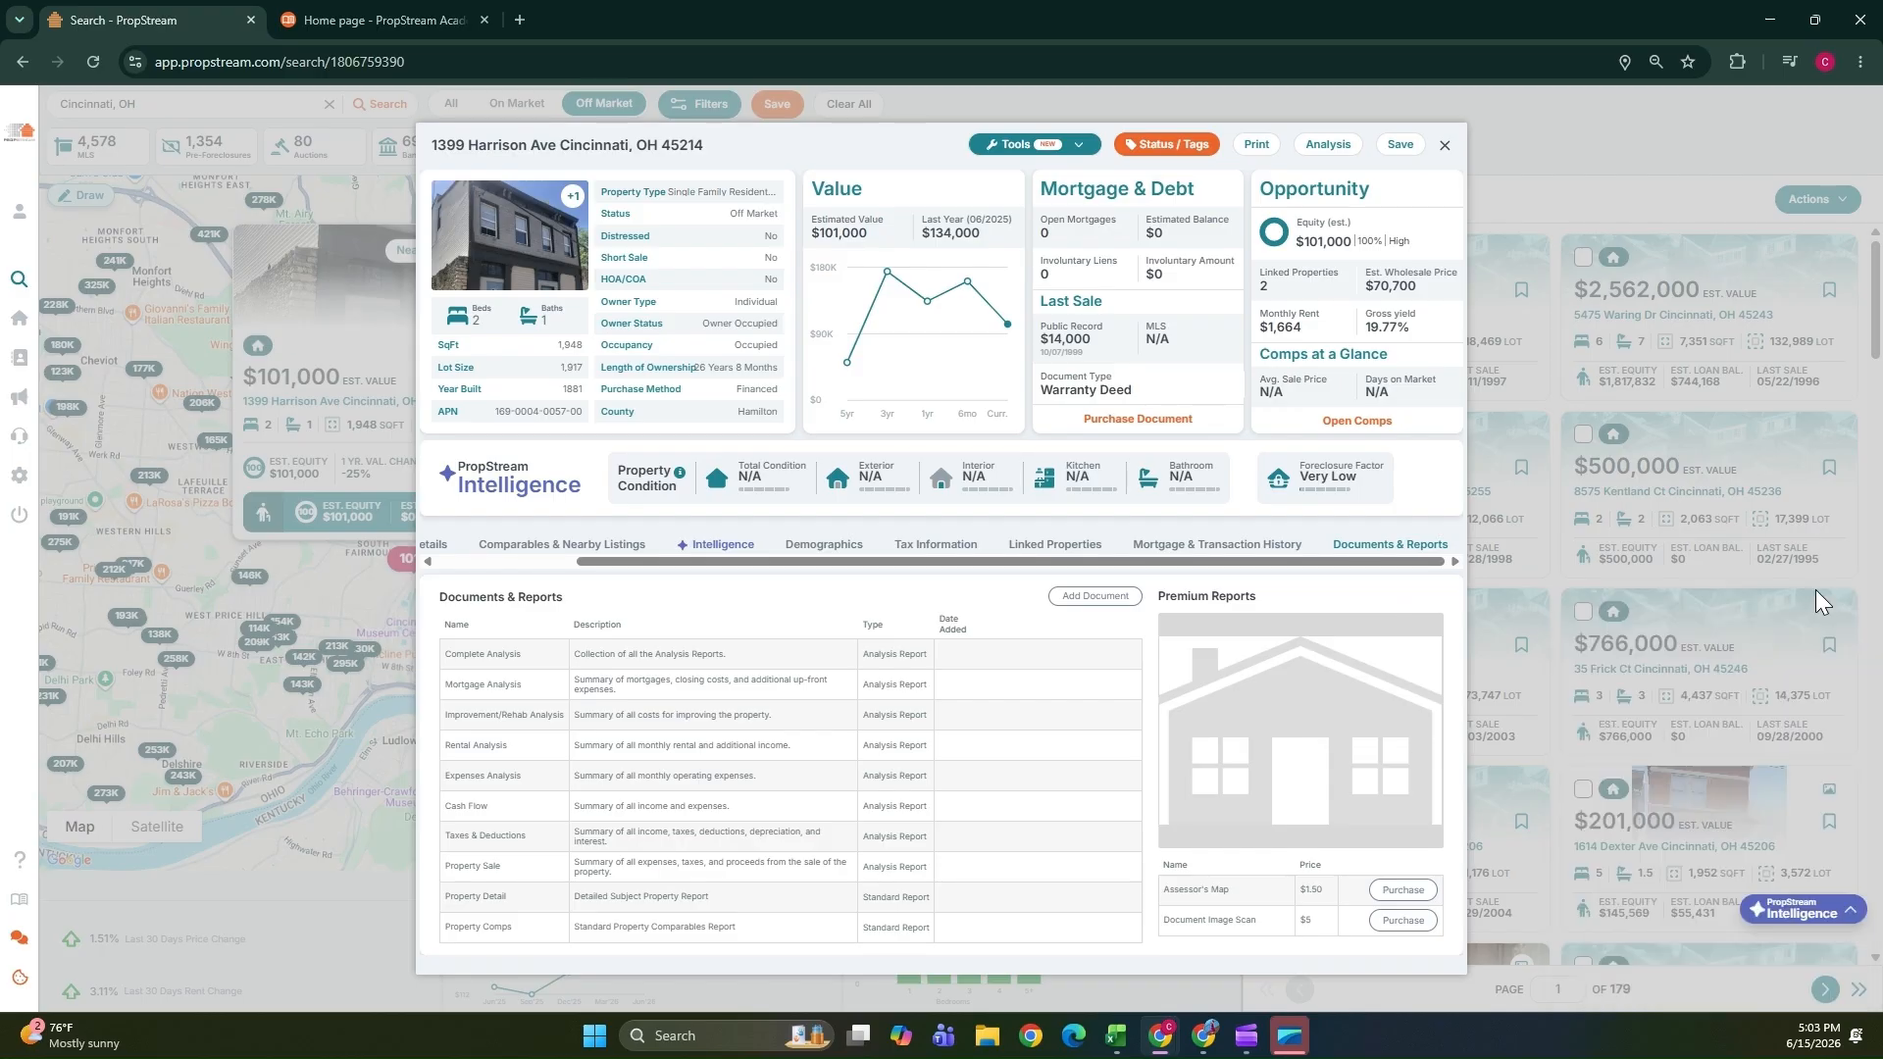
{"action": "left_click", "coordinate": [1060, 152]}
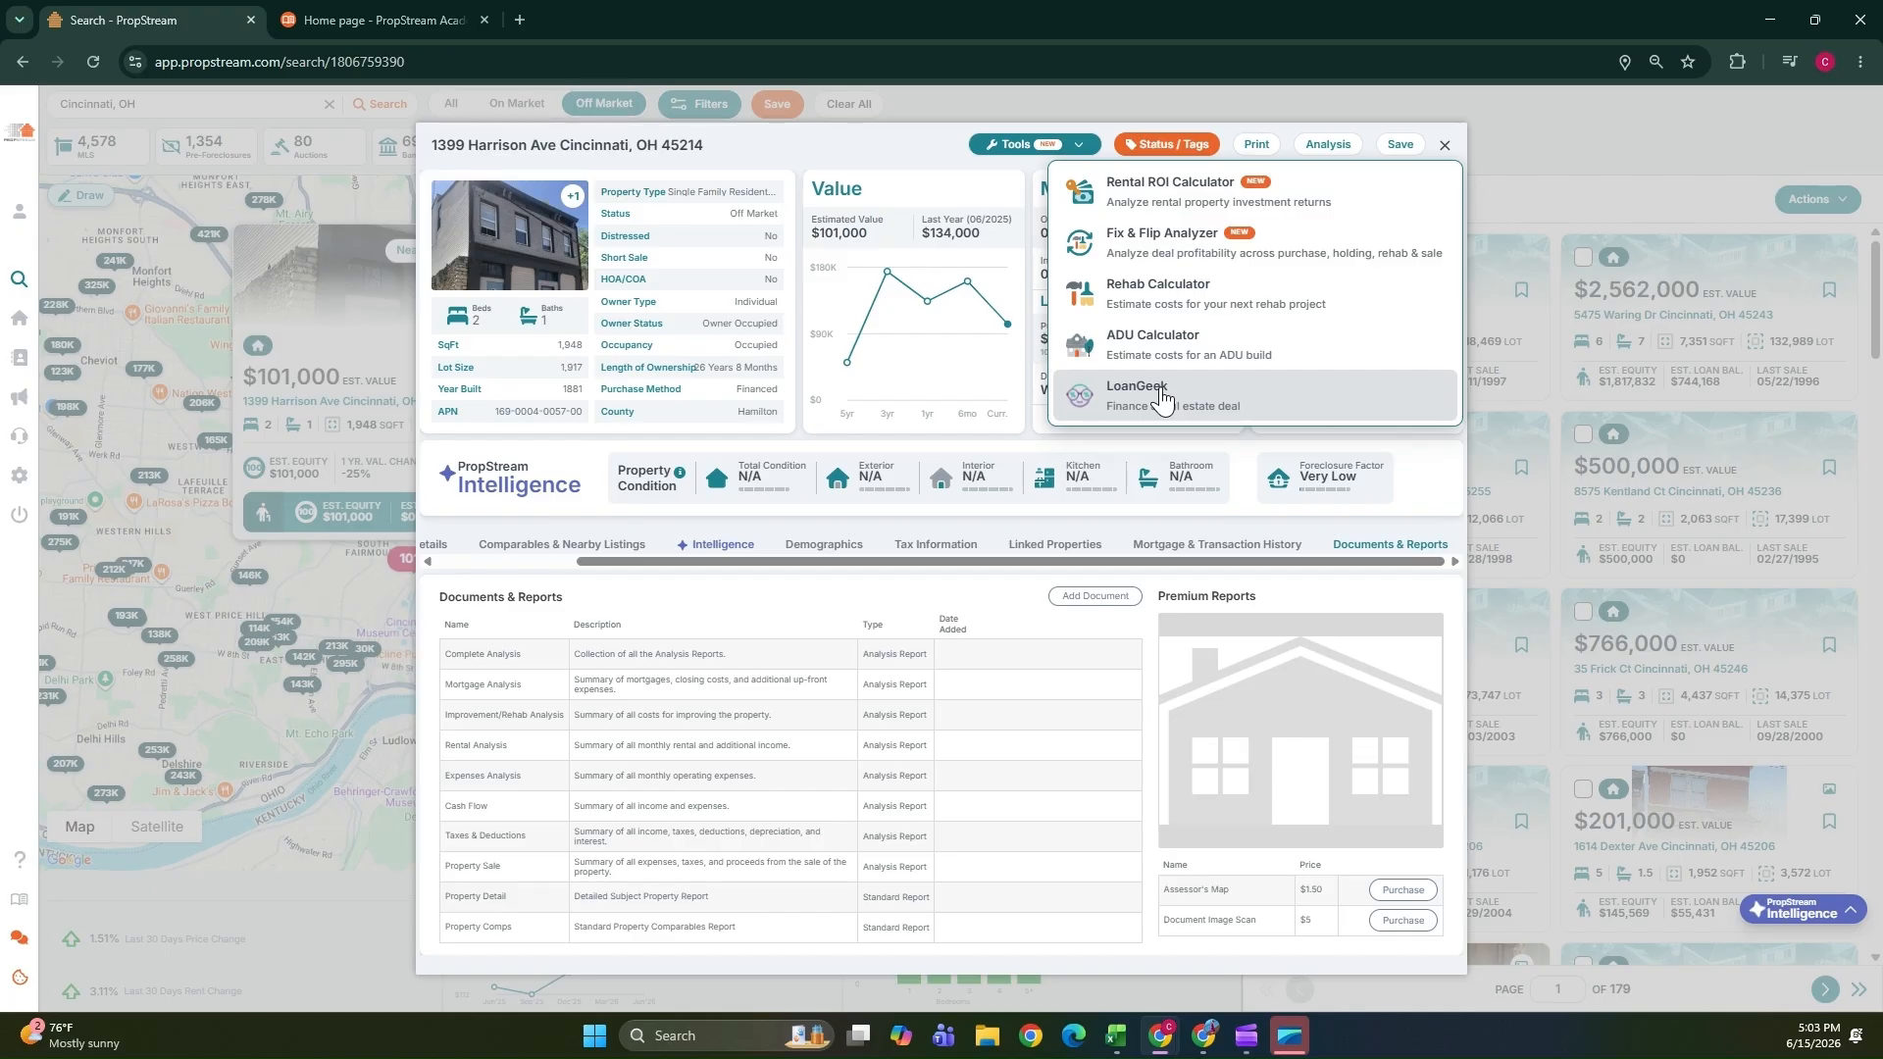
{"action": "left_click", "coordinate": [1184, 202]}
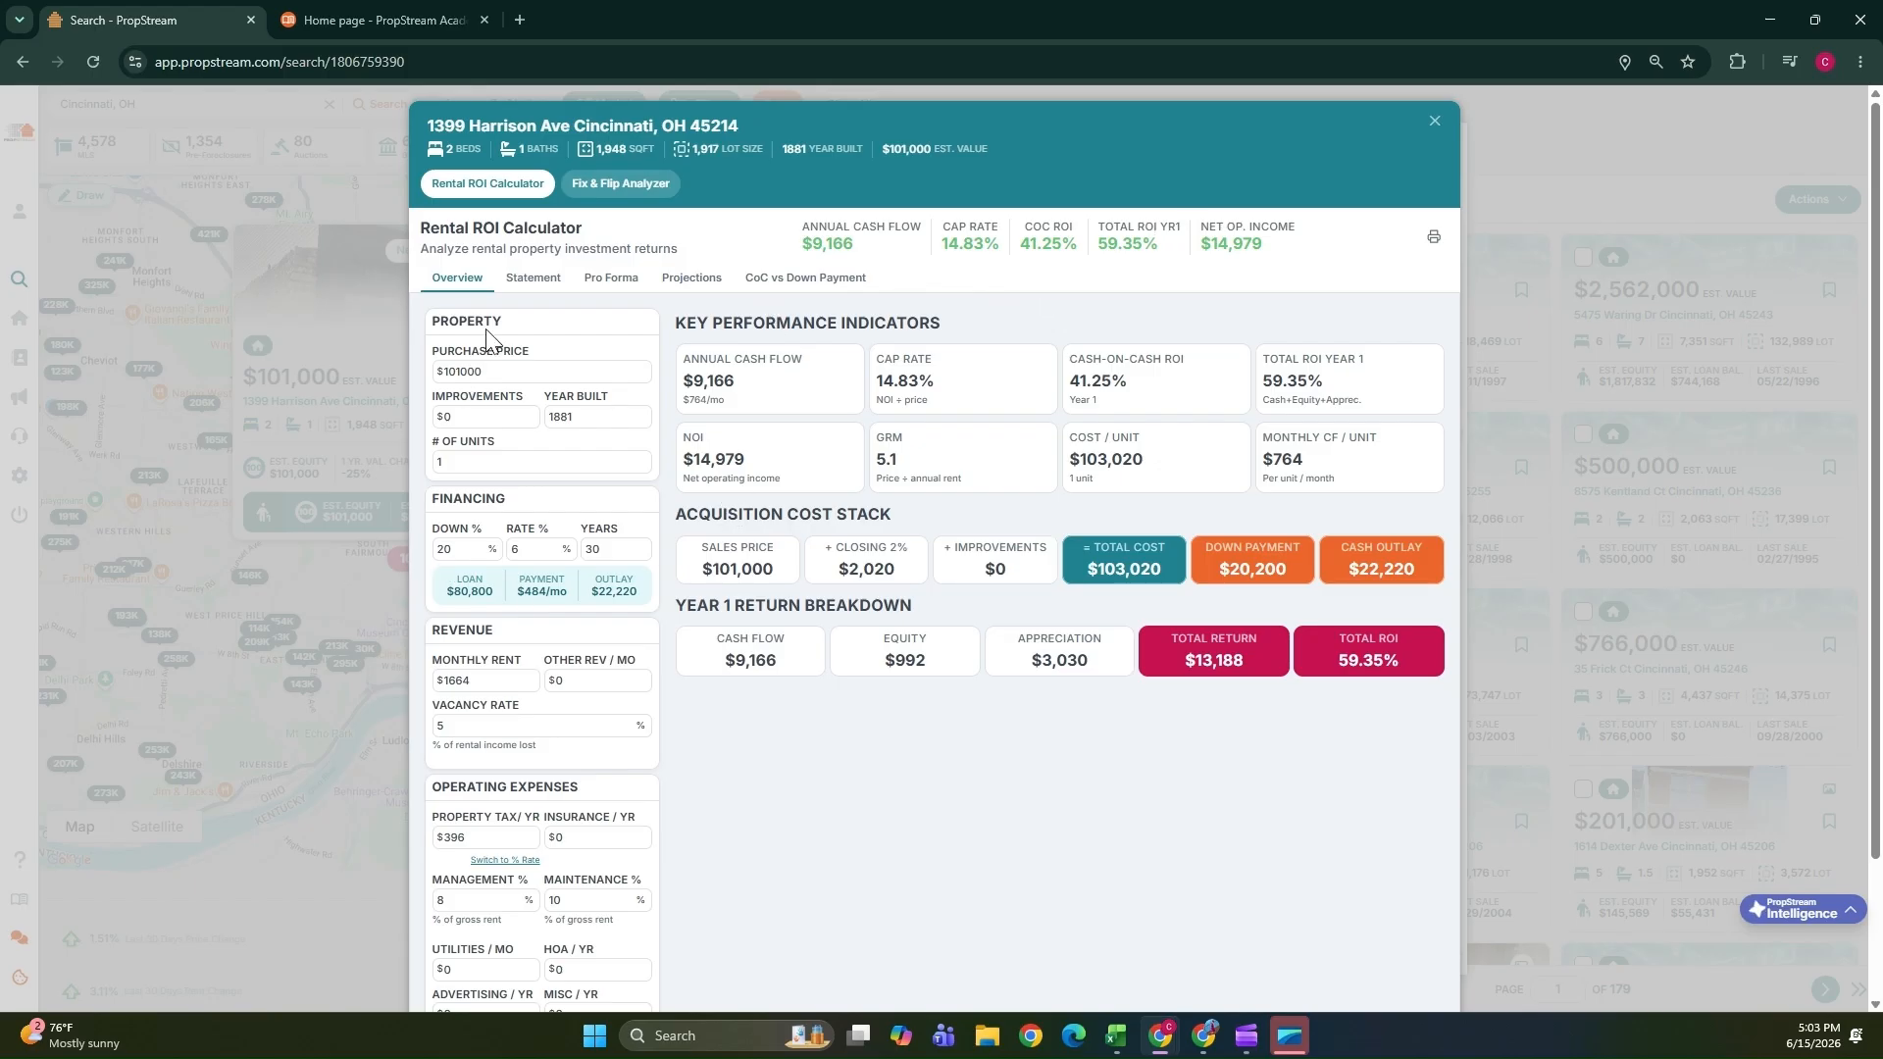
Examine the Rental ROI Calculator's purchase, financing and revenue inputs and its key performance indicators.
{"action": "left_click_drag", "start_coordinate": [494, 371], "coordinate": [388, 384]}
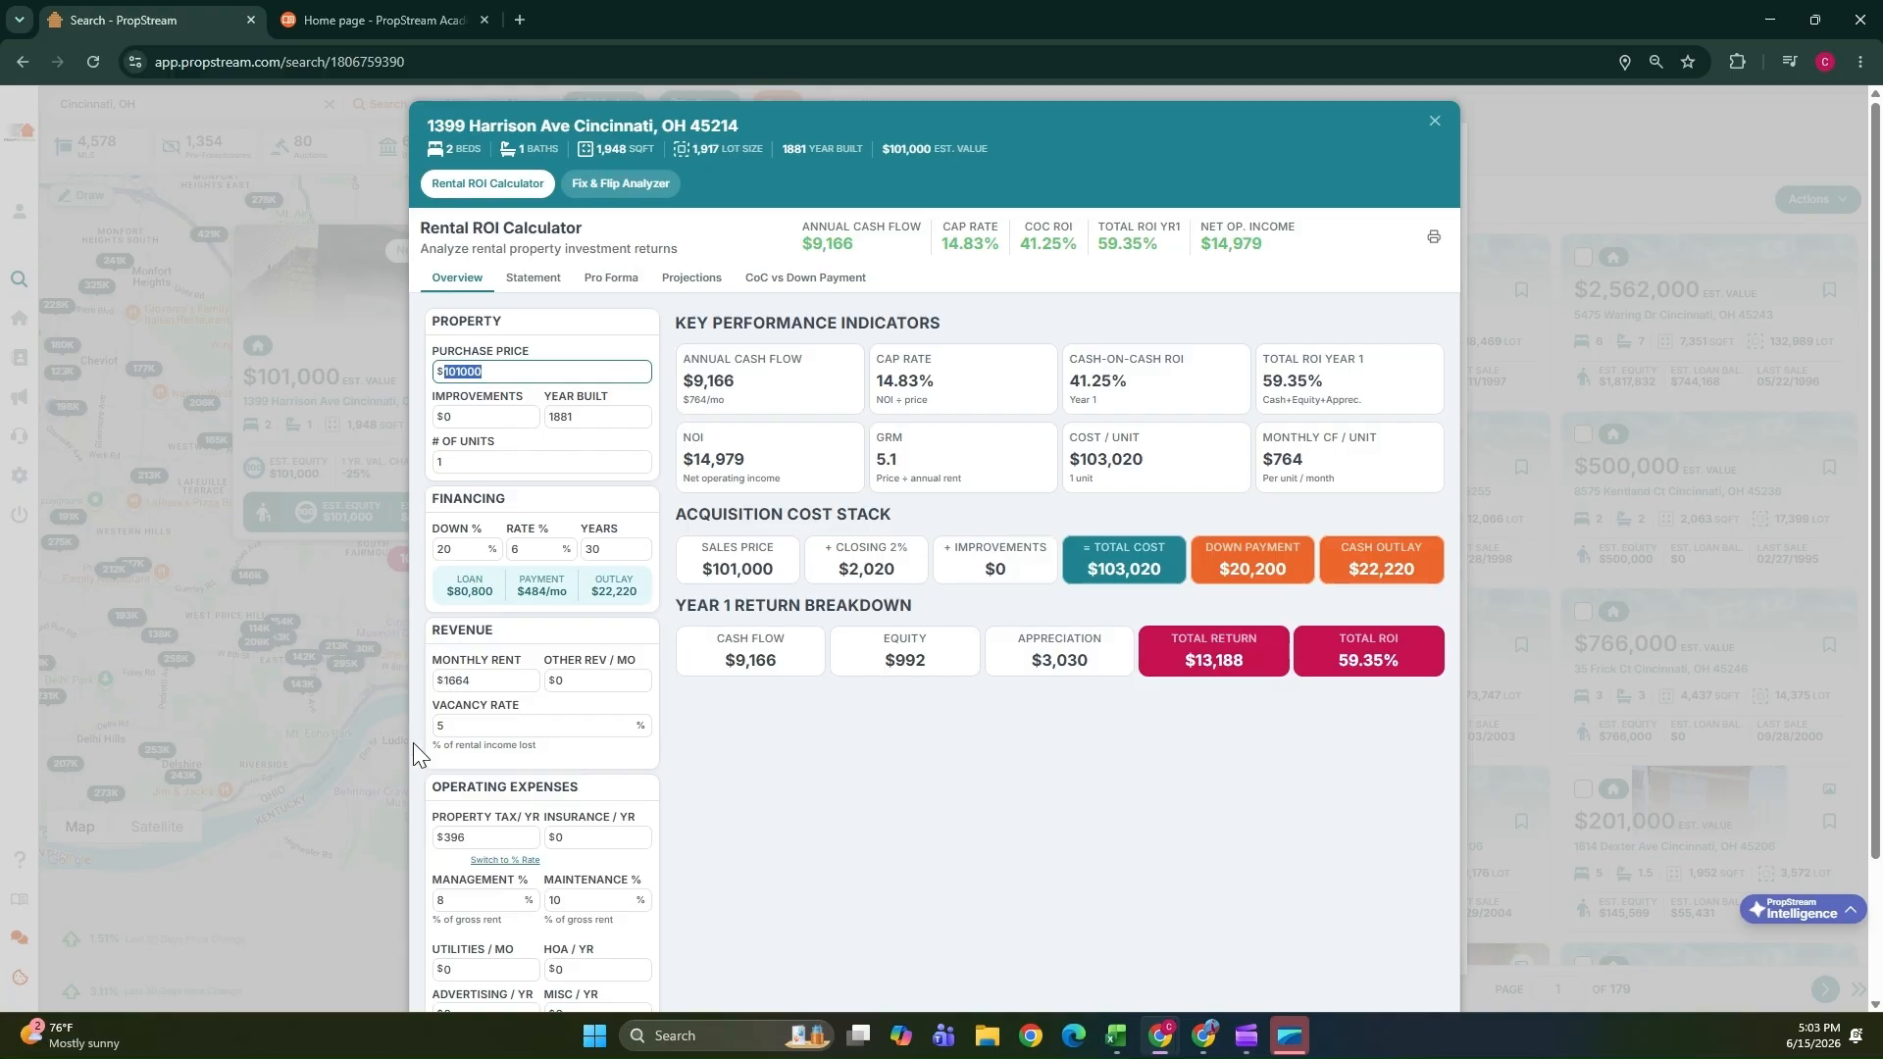
{"action": "left_click_drag", "start_coordinate": [480, 549], "coordinate": [414, 564]}
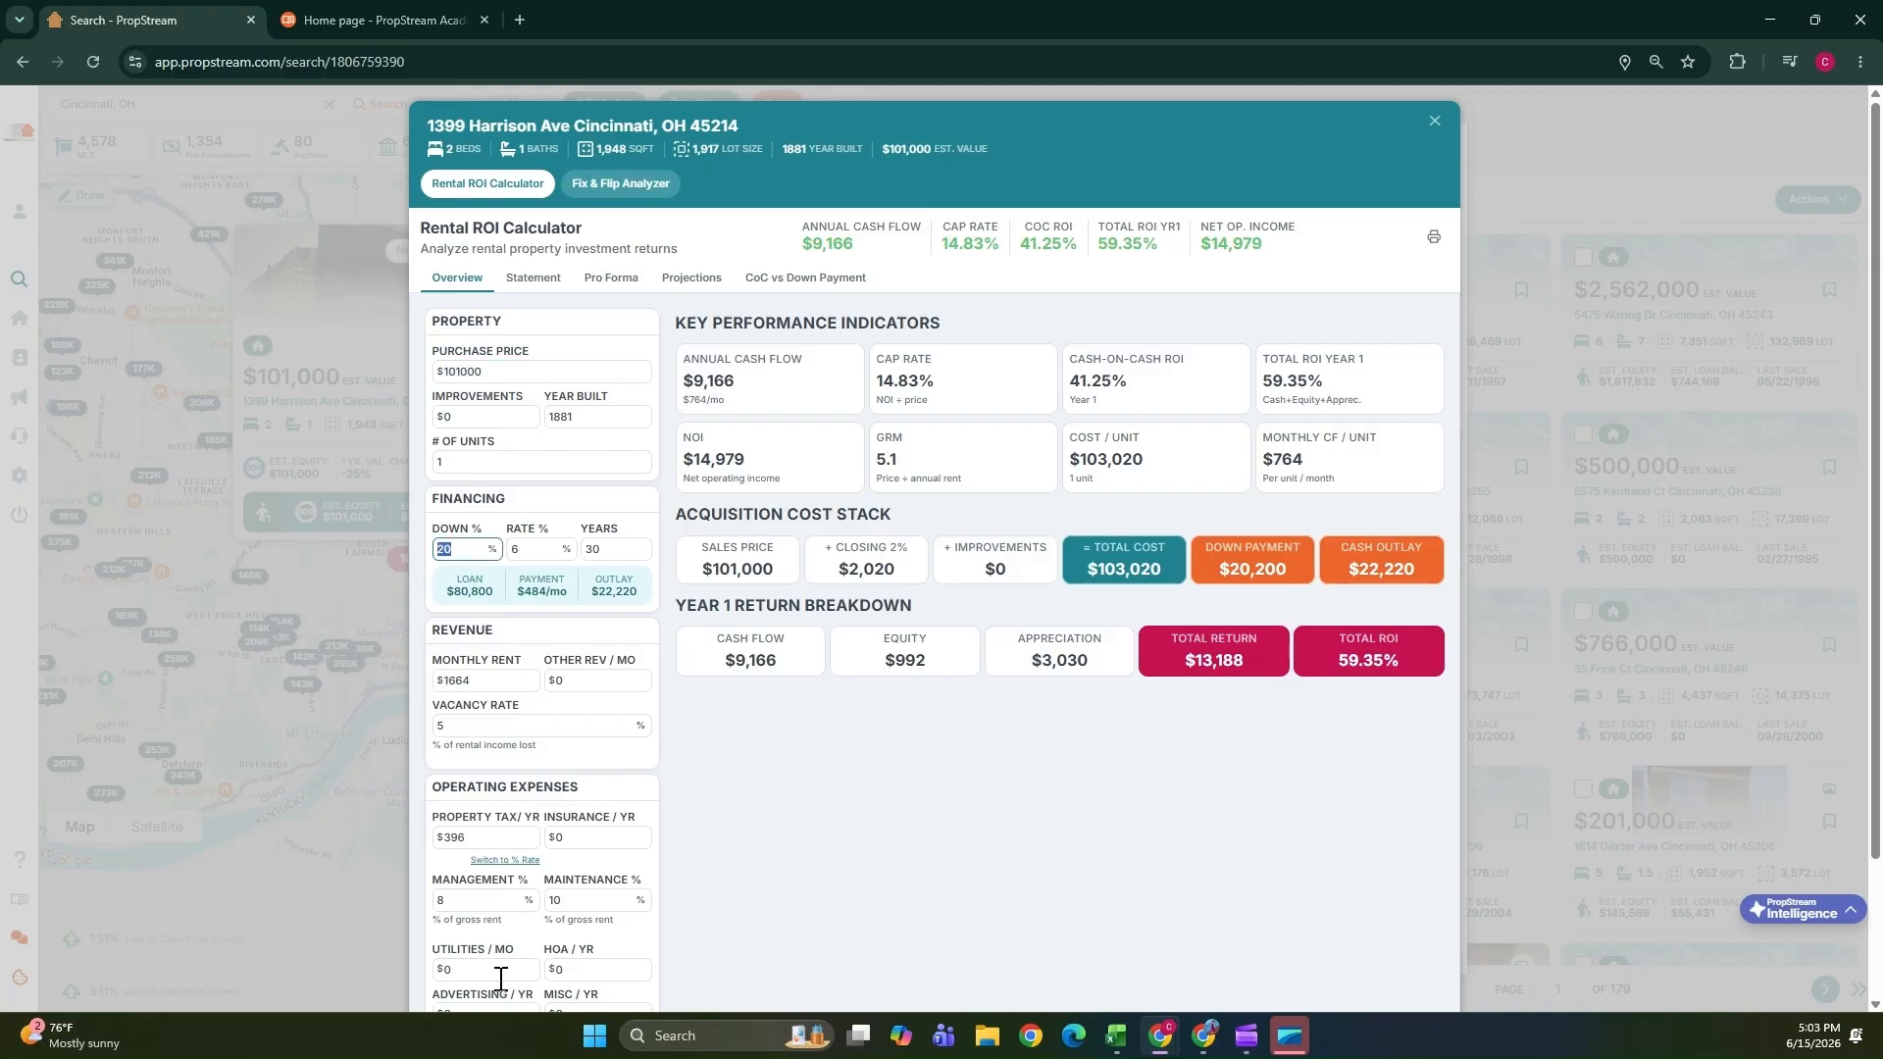
{"action": "scroll", "coordinate": [525, 716], "scroll_direction": "down", "scroll_amount": 2}
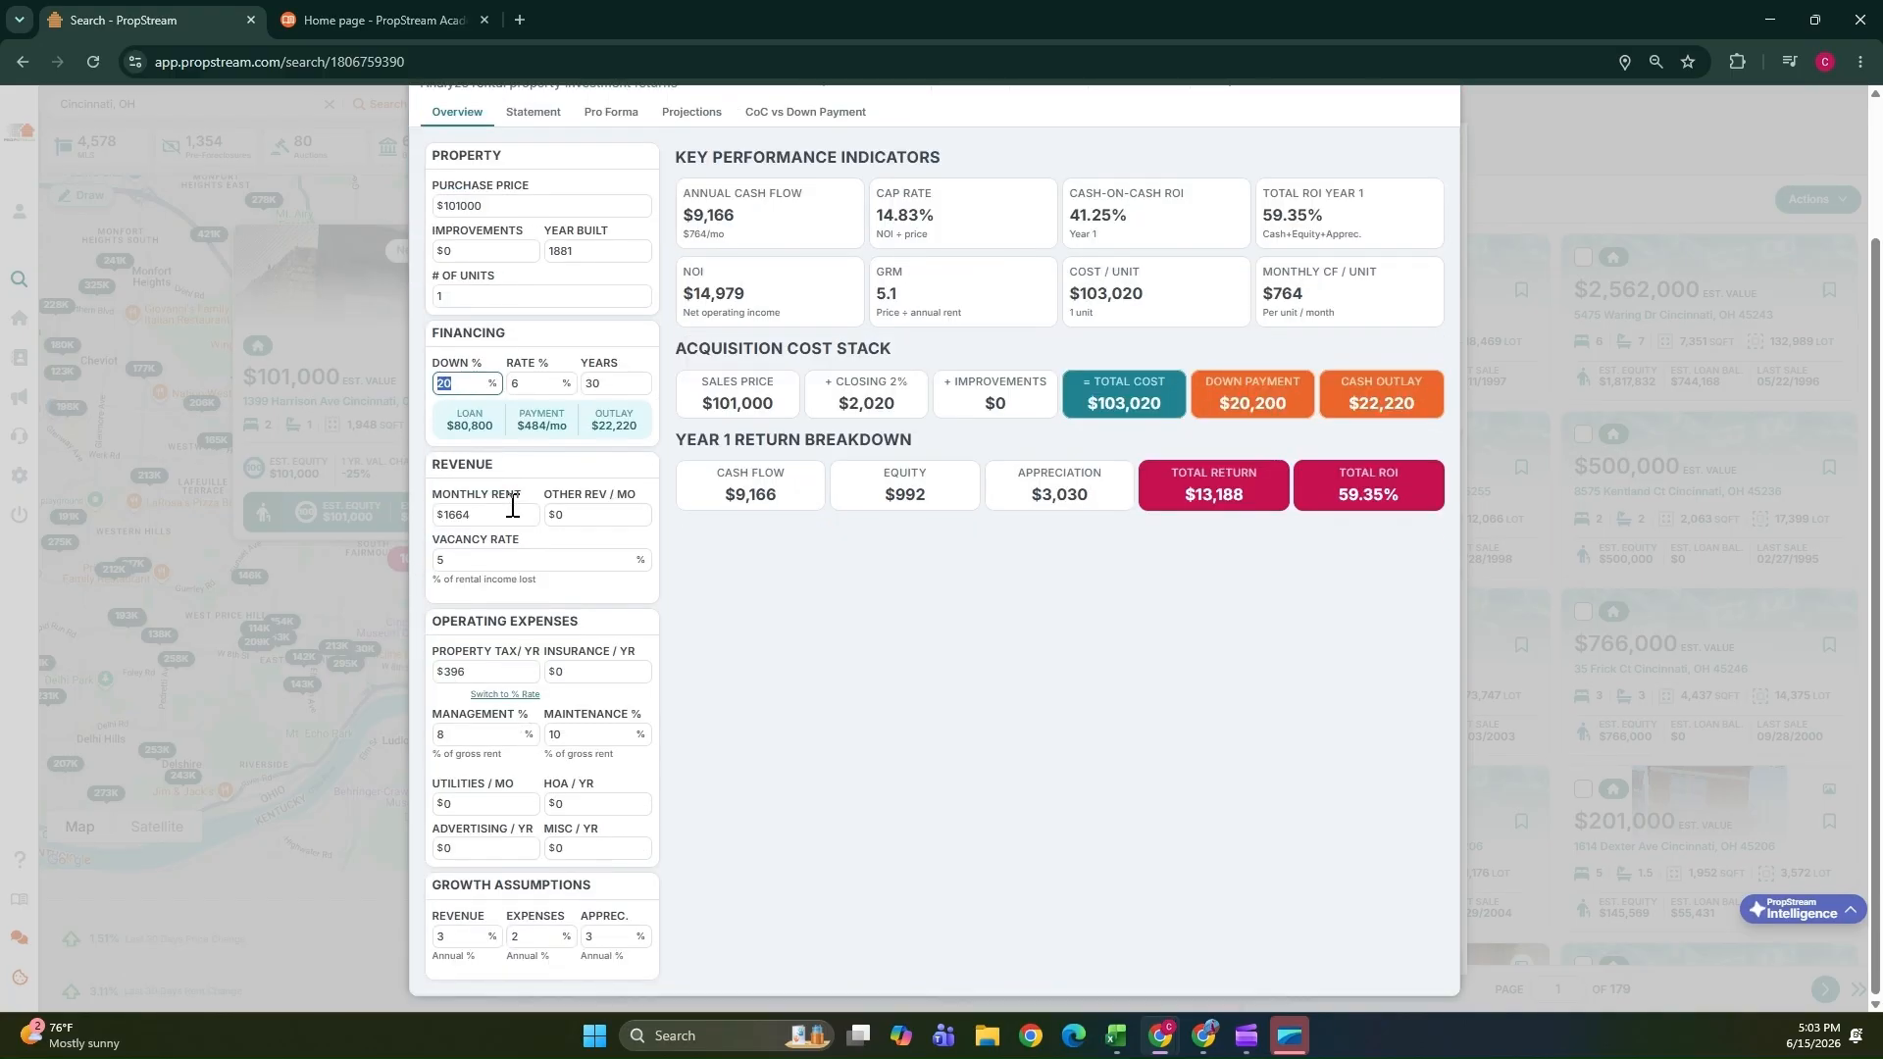
{"action": "left_click_drag", "start_coordinate": [502, 521], "coordinate": [439, 534]}
{"action": "mouse_move", "coordinate": [746, 293]}
{"action": "left_mouse_down"}
{"action": "mouse_move", "coordinate": [657, 296]}
{"action": "mouse_move", "coordinate": [728, 294]}
{"action": "left_mouse_up"}
{"action": "left_click_drag", "start_coordinate": [1306, 294], "coordinate": [1273, 299]}
{"action": "left_click_drag", "start_coordinate": [1424, 406], "coordinate": [1354, 409]}
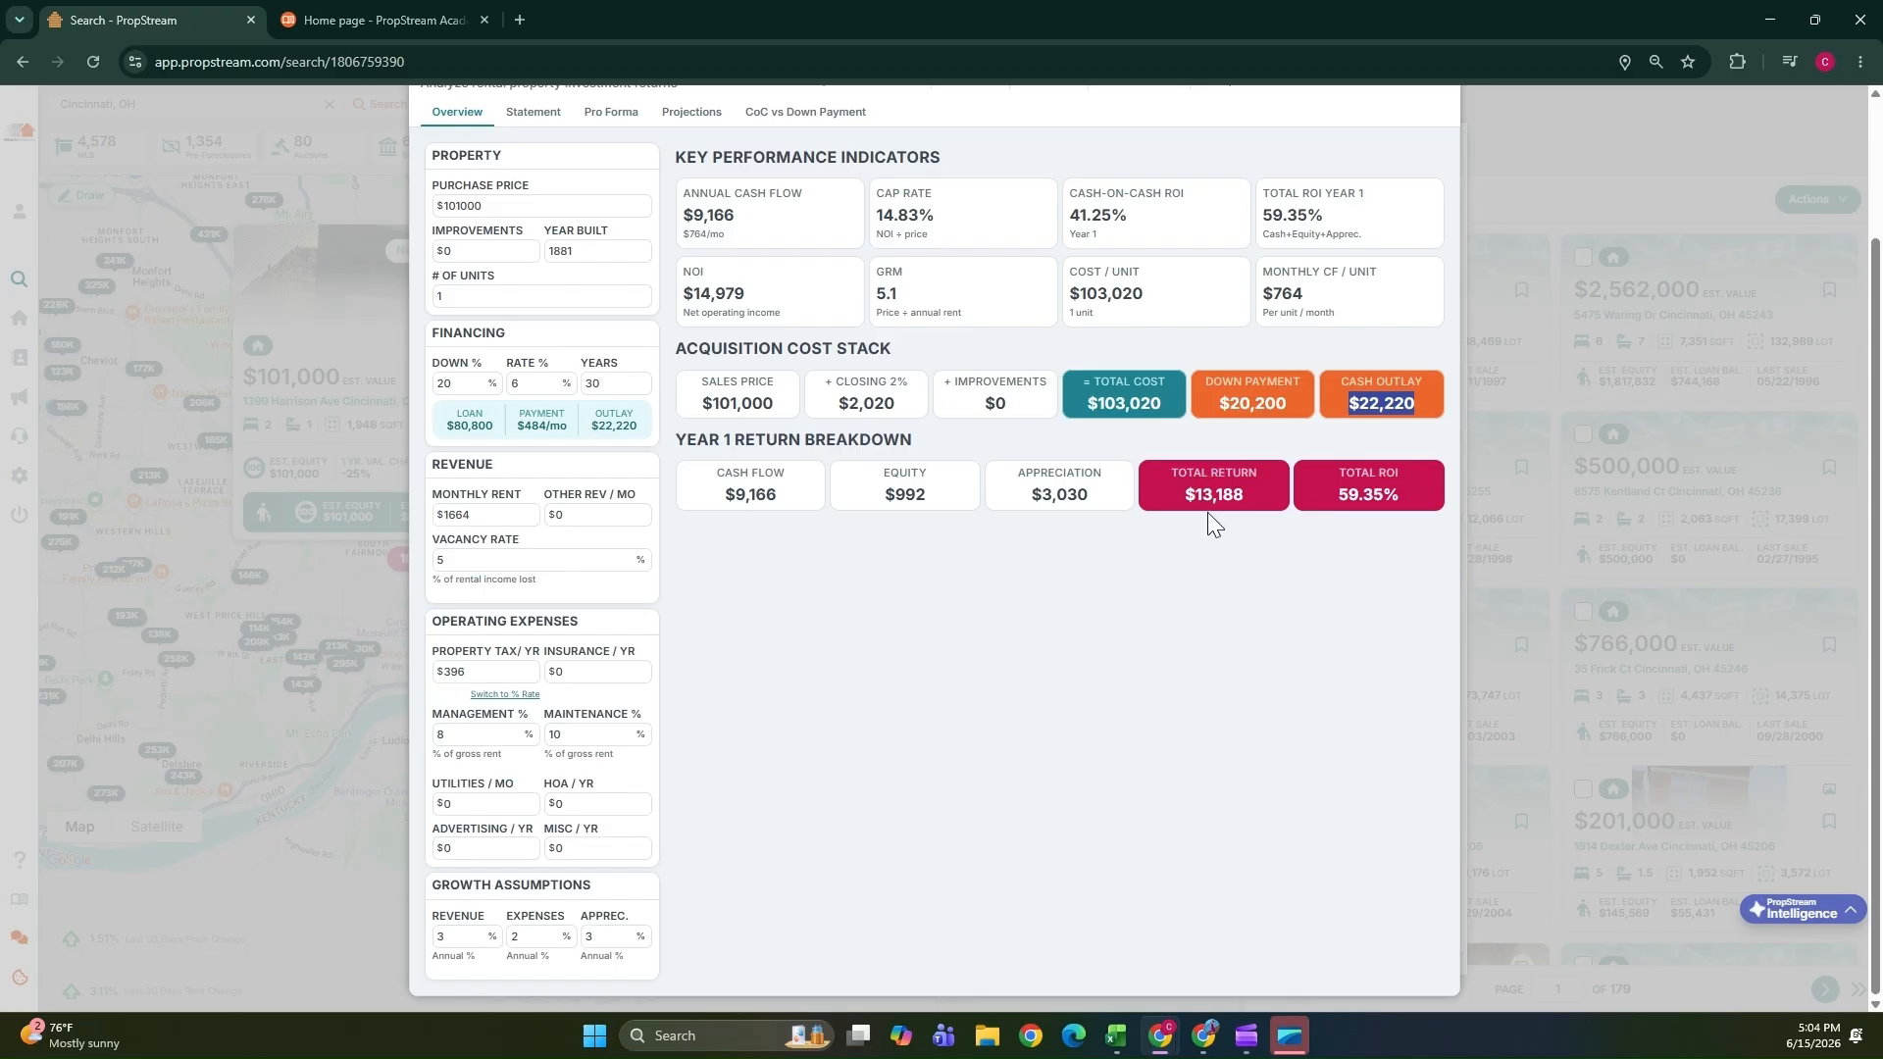
{"action": "scroll", "coordinate": [1059, 865], "scroll_direction": "up", "scroll_amount": 2}
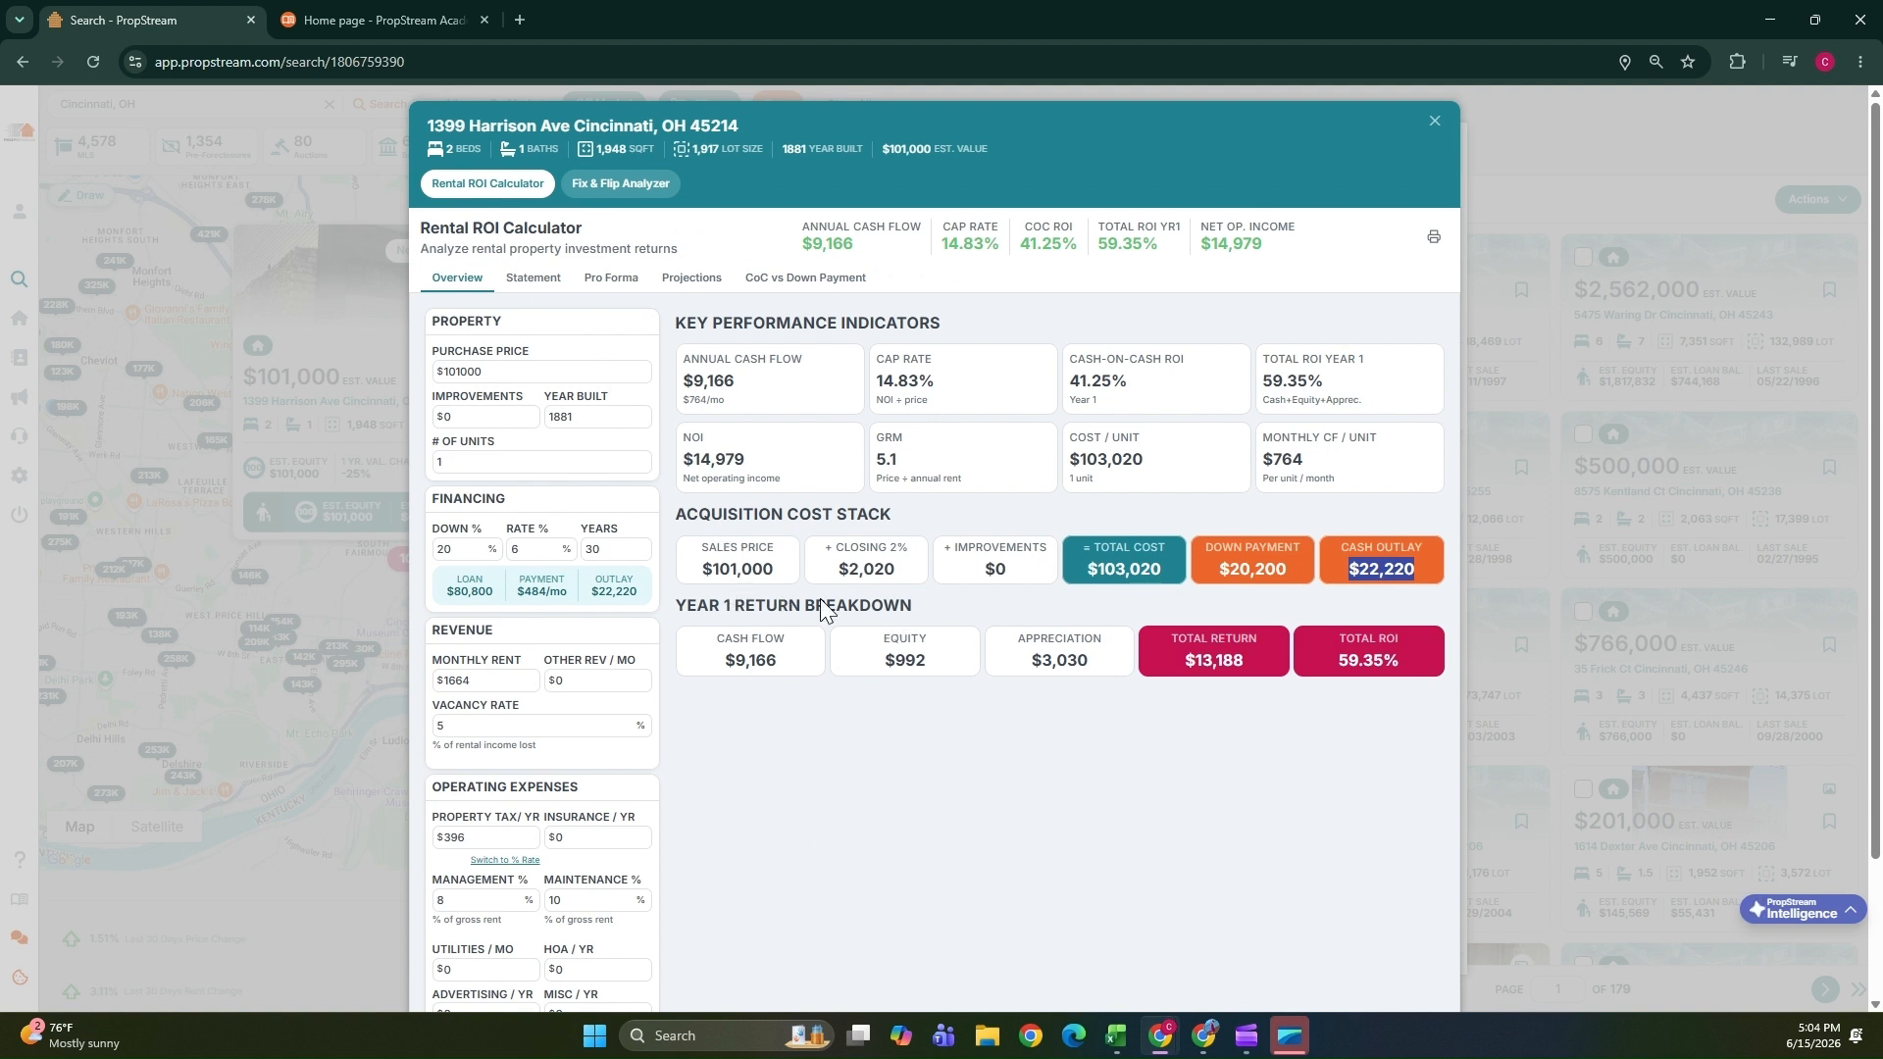
Switch to the Fix & Flip Analyzer and review its deal metrics, MAO calculator, cost breakdown and cost stack.
{"action": "left_click", "coordinate": [609, 184]}
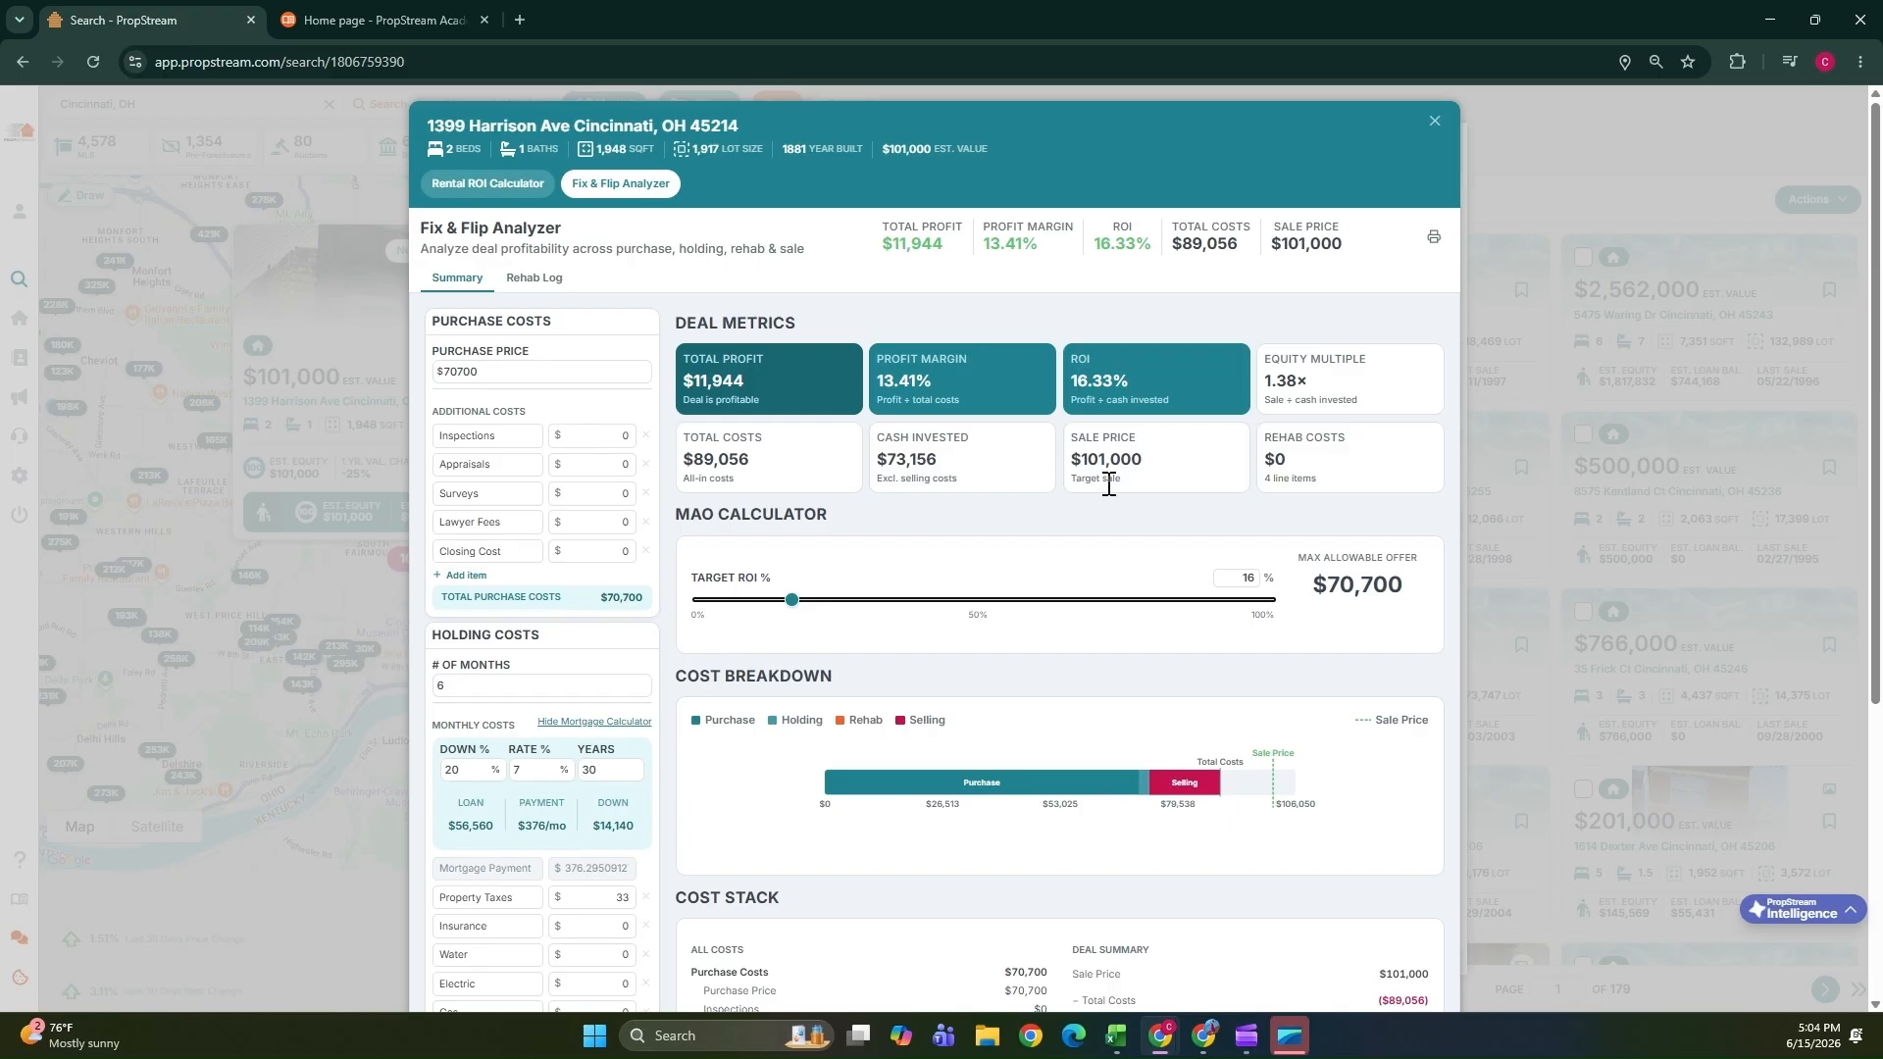
{"action": "scroll", "coordinate": [980, 544], "scroll_direction": "down", "scroll_amount": 5}
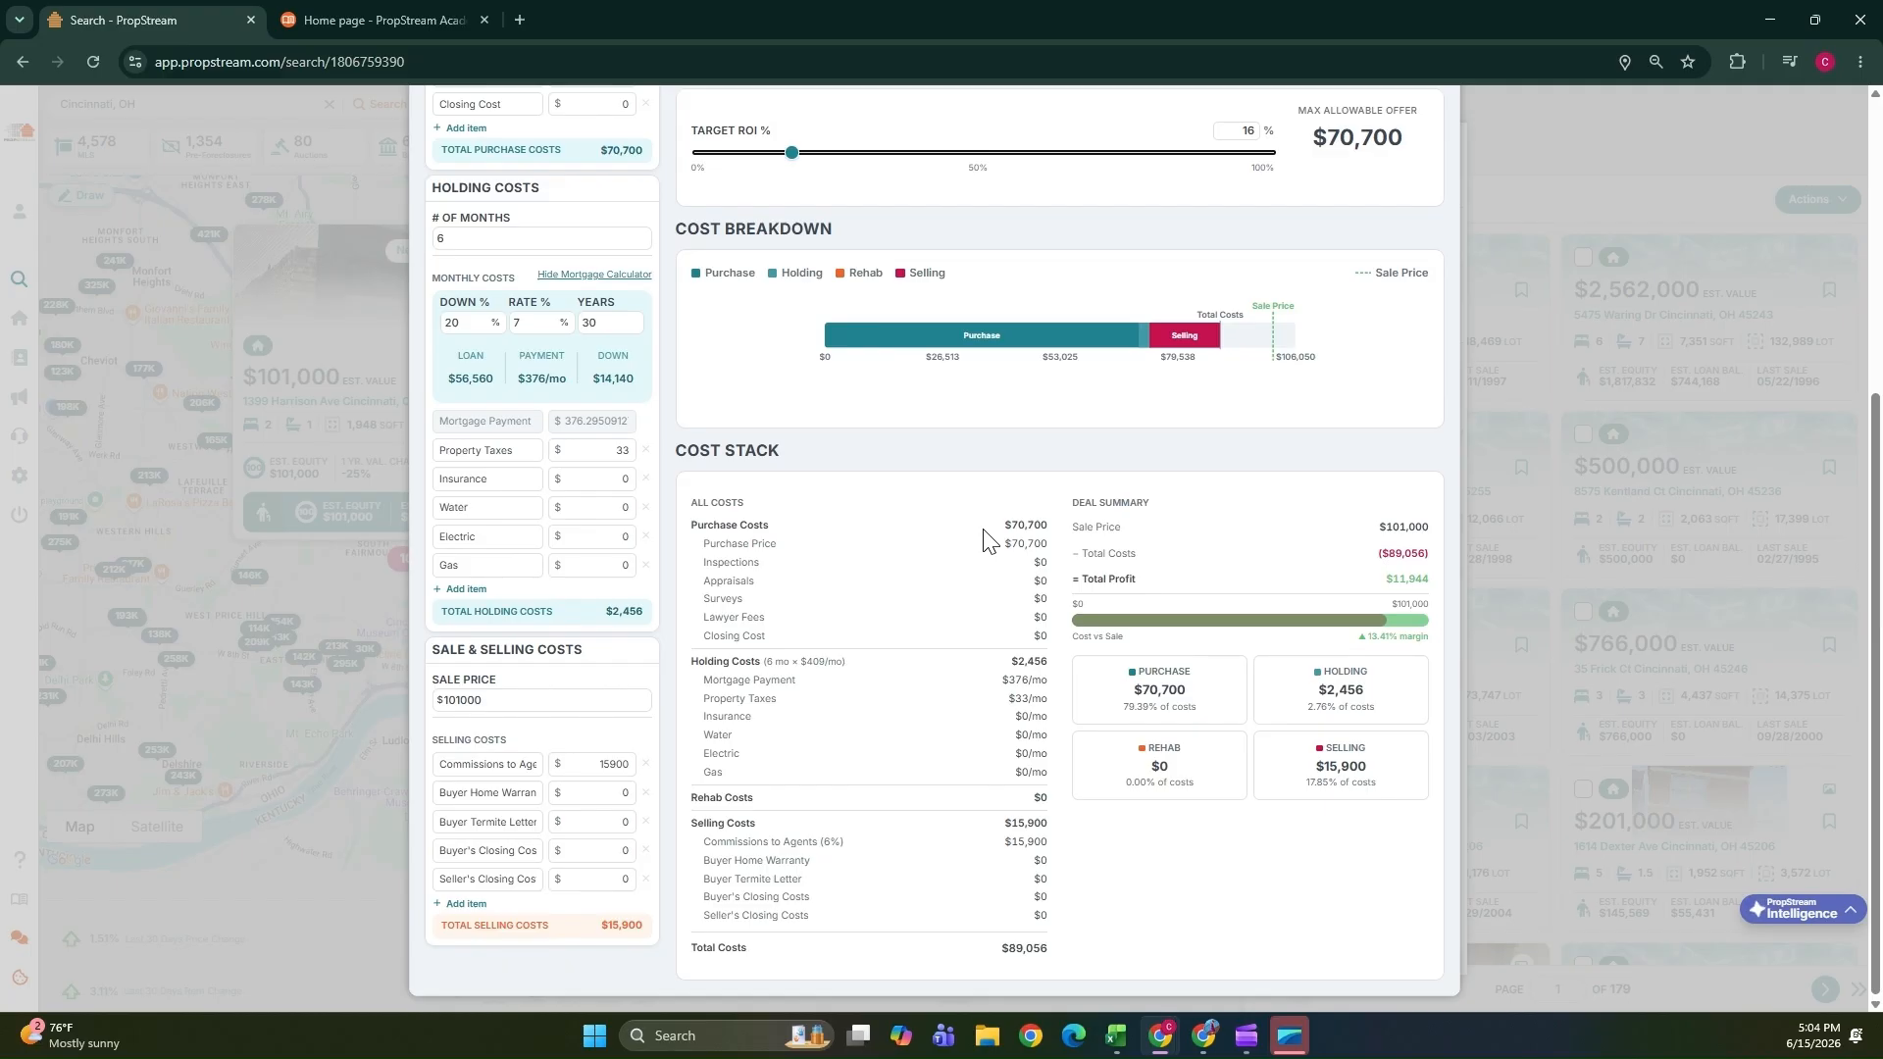
{"action": "scroll", "coordinate": [1005, 306], "scroll_direction": "up", "scroll_amount": 3}
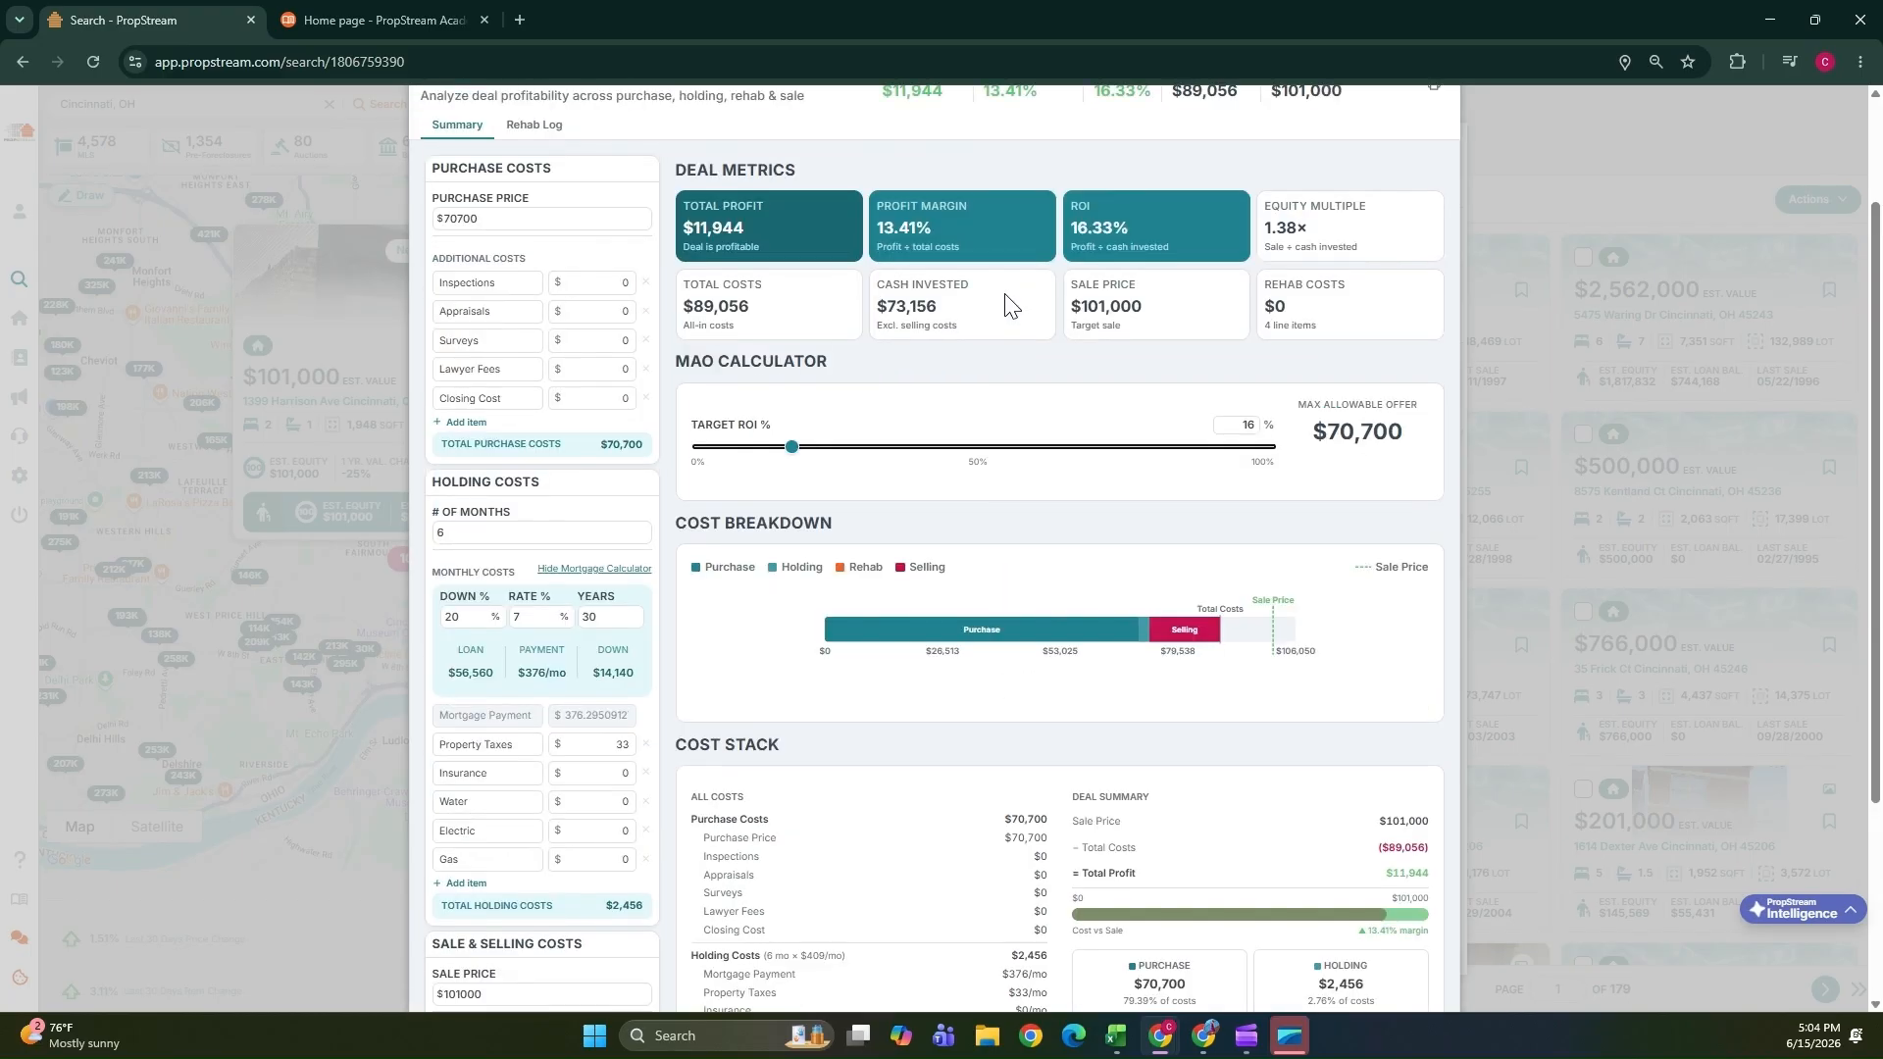
{"action": "scroll", "coordinate": [1007, 304], "scroll_direction": "down", "scroll_amount": 2}
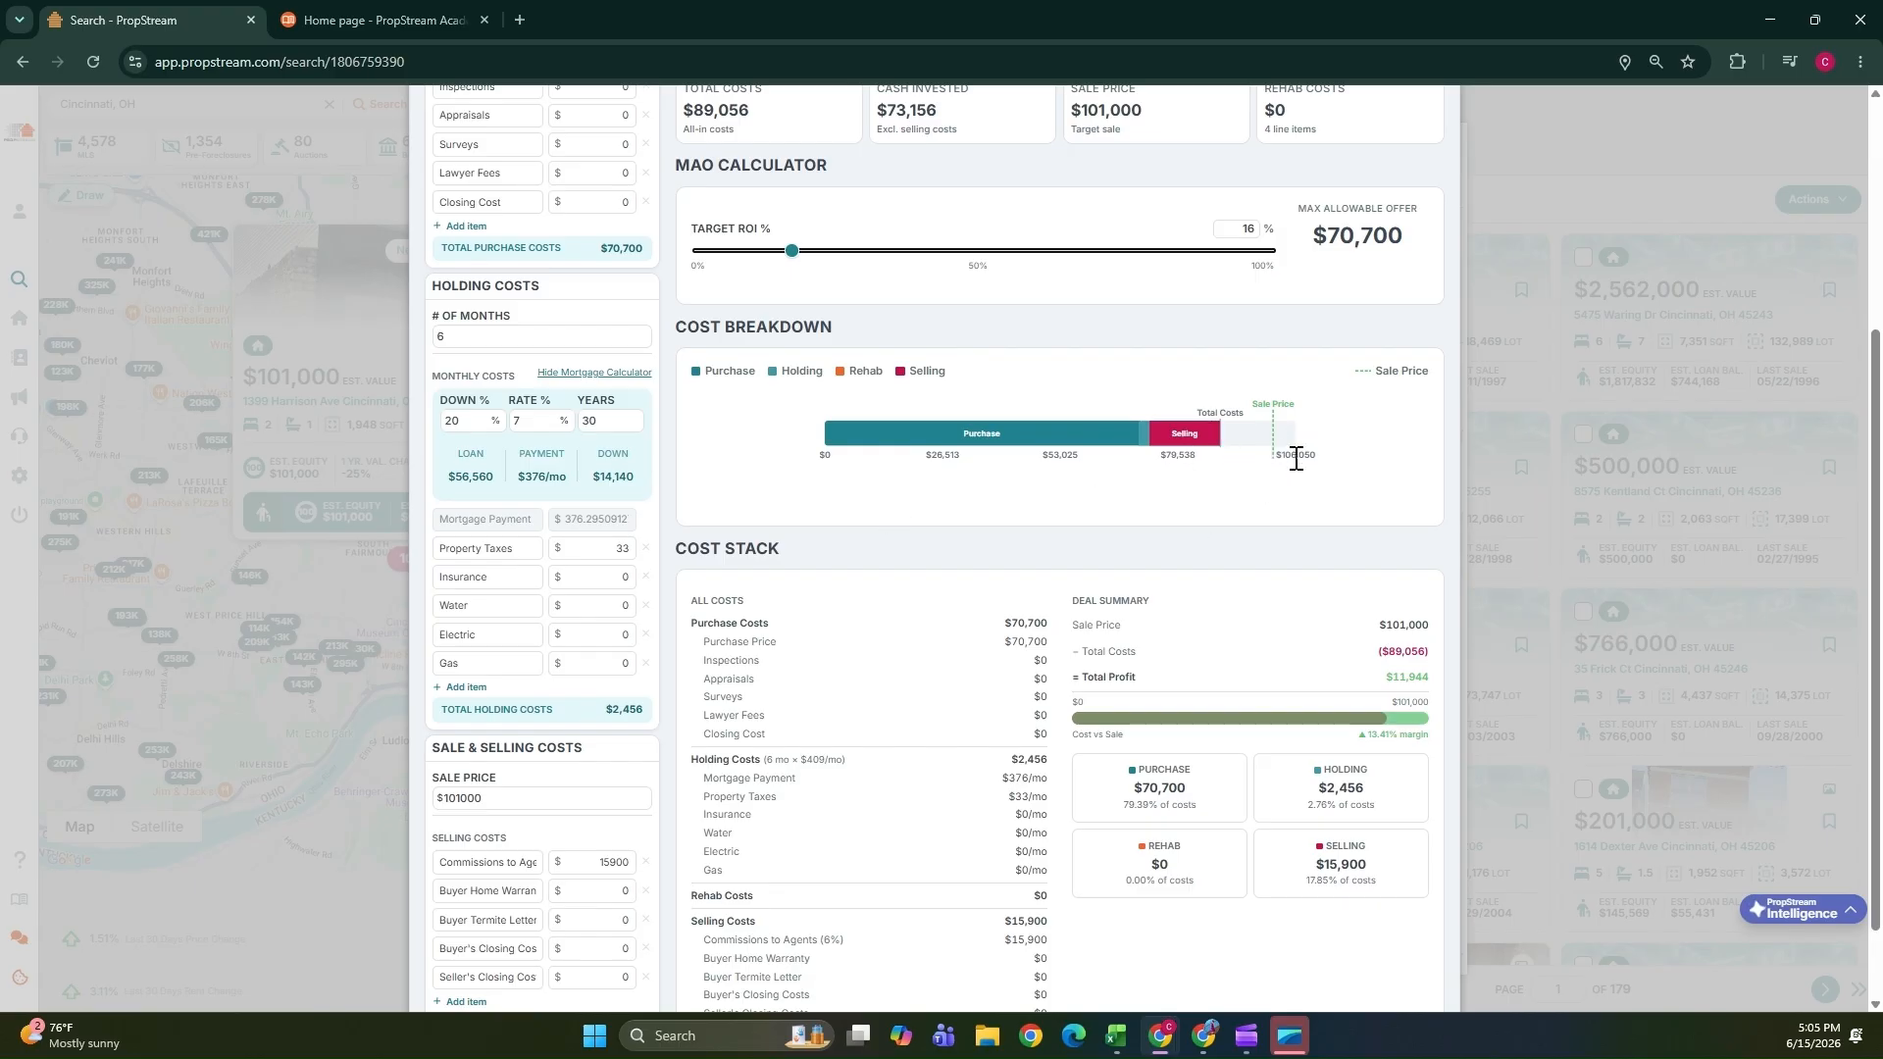
{"action": "scroll", "coordinate": [1295, 458], "scroll_direction": "up", "scroll_amount": 3}
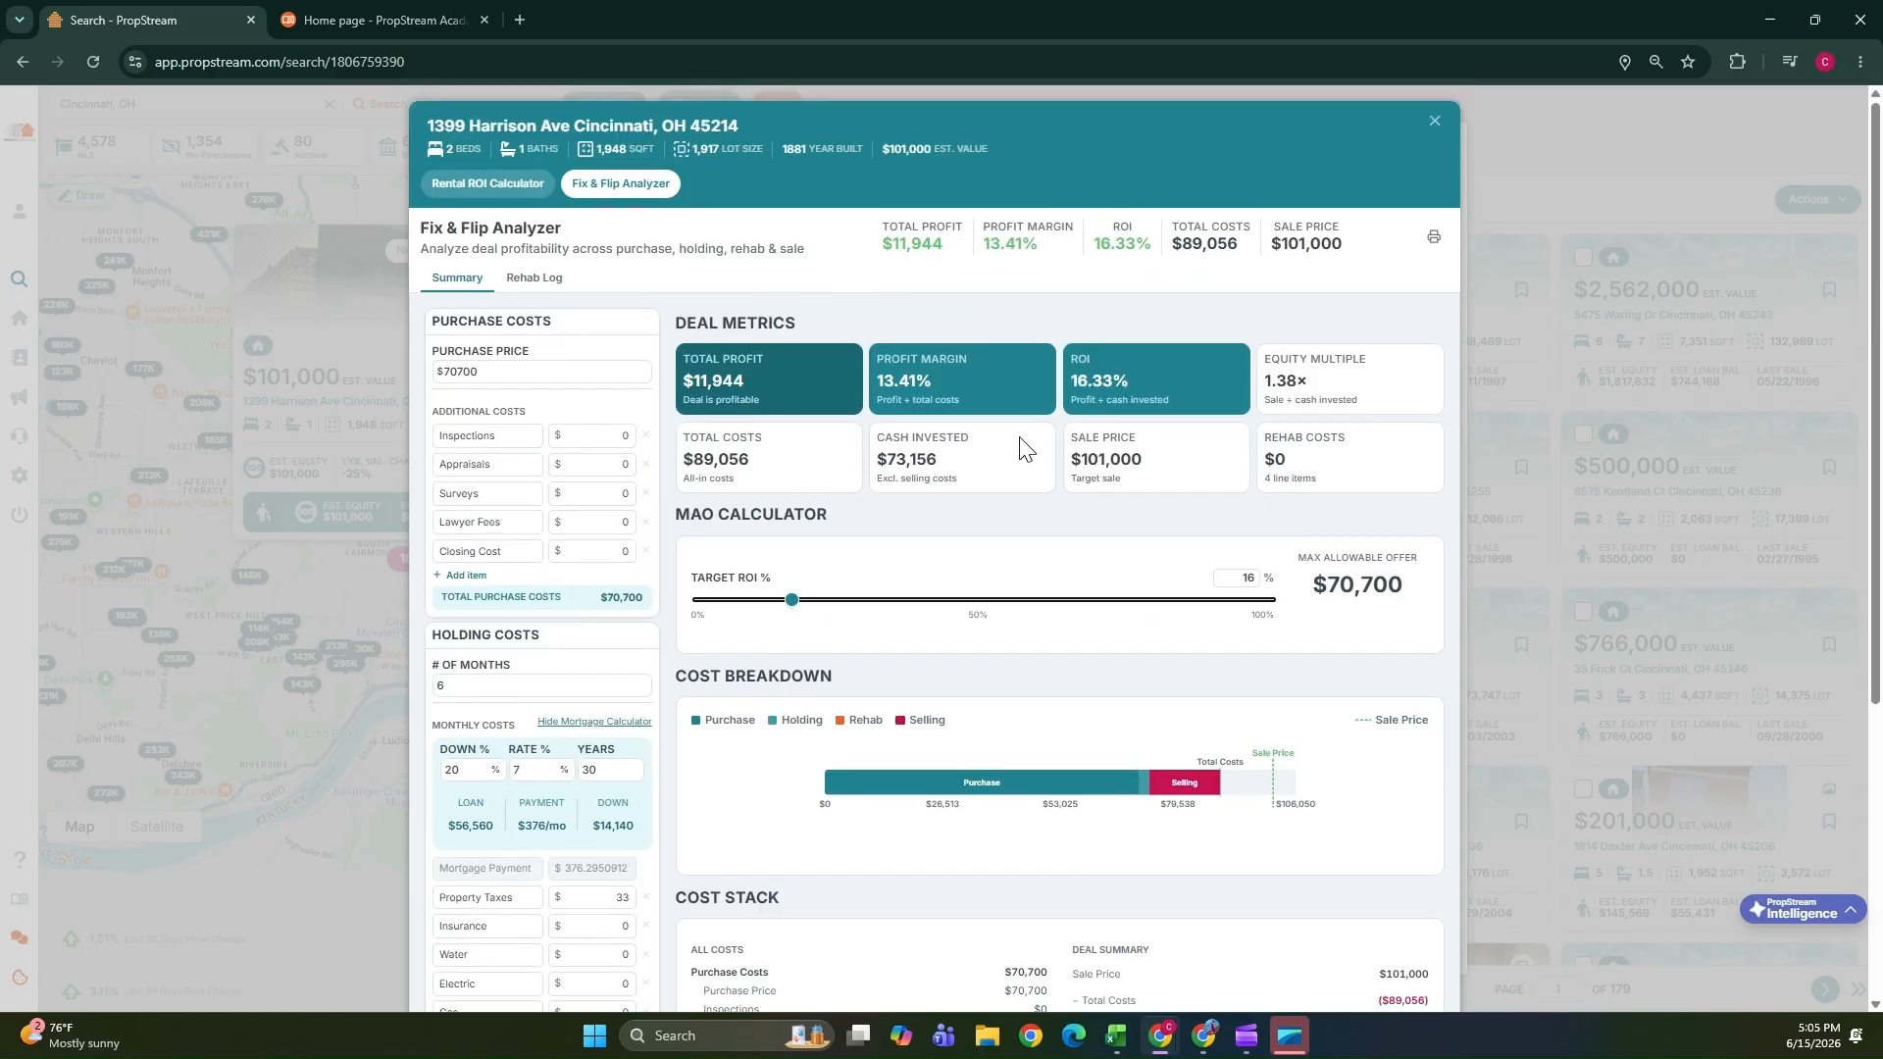
{"action": "scroll", "coordinate": [1020, 456], "scroll_direction": "down", "scroll_amount": 4}
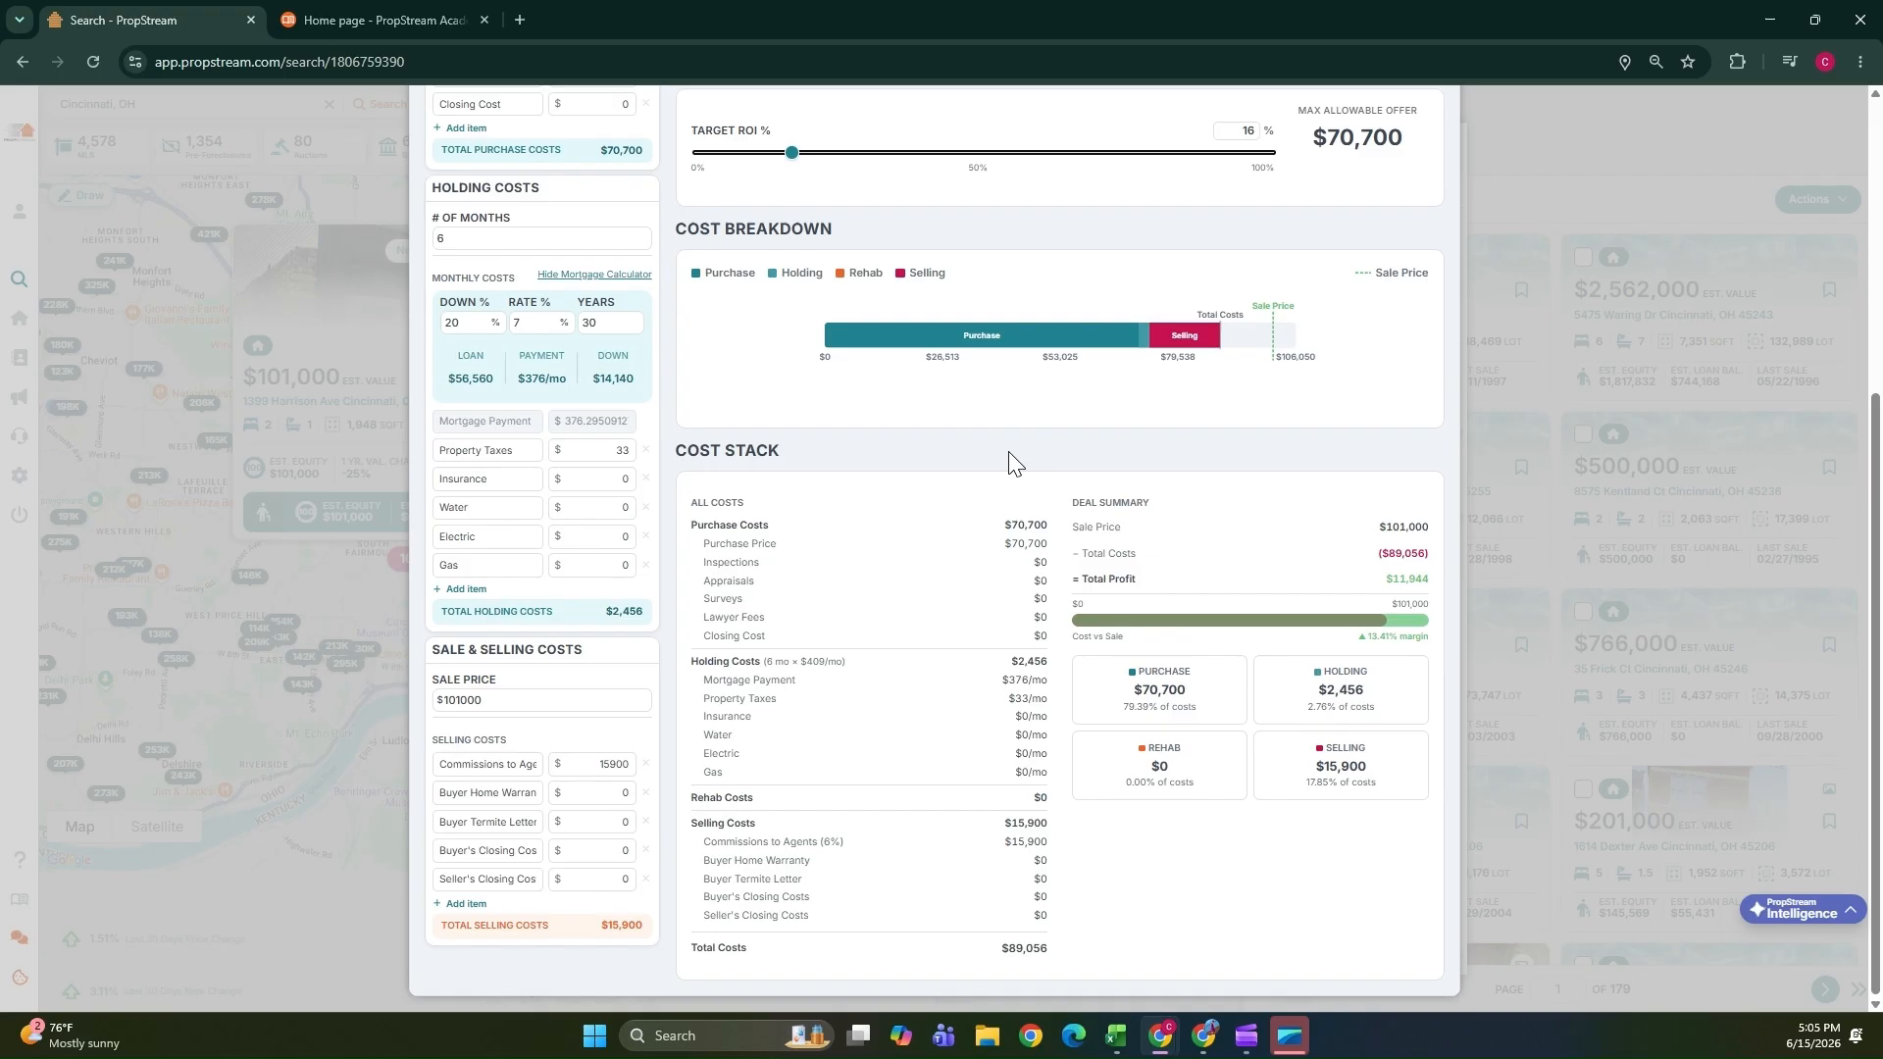
{"action": "scroll", "coordinate": [1013, 454], "scroll_direction": "up", "scroll_amount": 4}
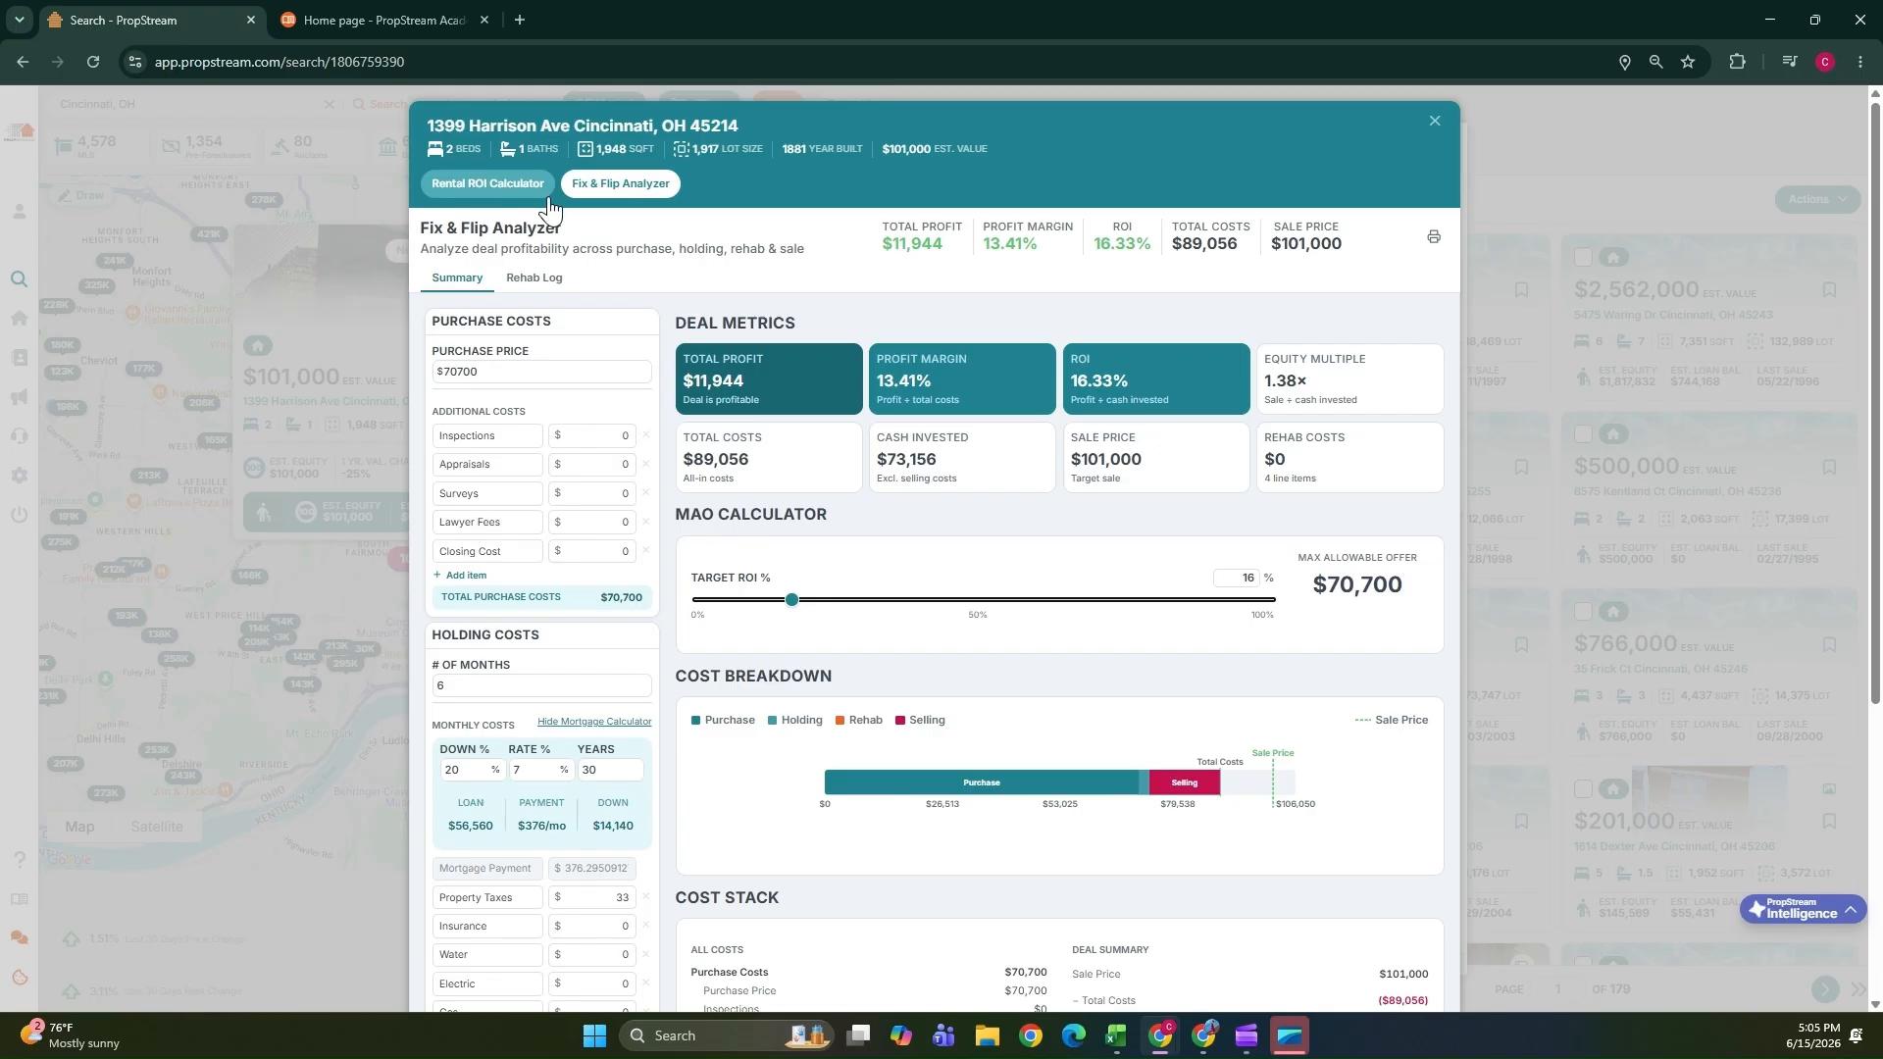
Close the calculator, open the property's status and tags, and set the property status to Follow up.
{"action": "left_click", "coordinate": [1433, 121]}
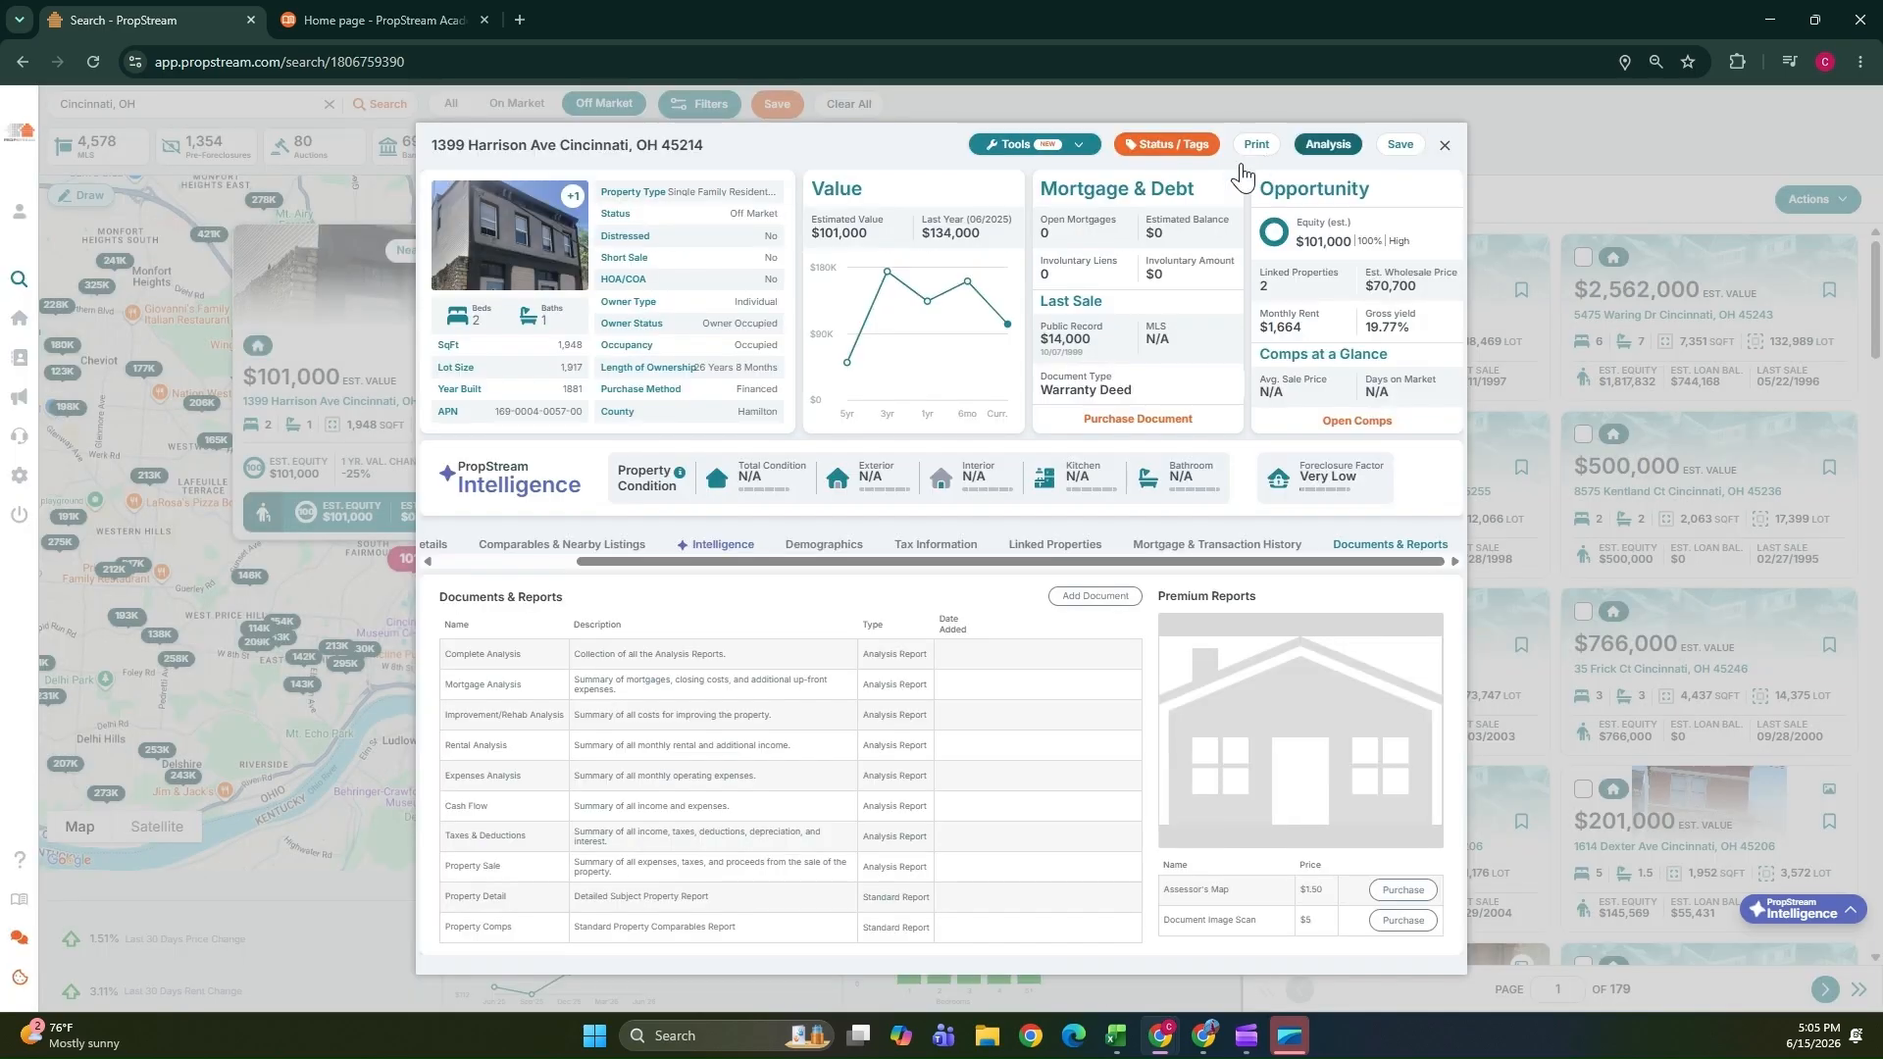
{"action": "left_click", "coordinate": [1155, 147]}
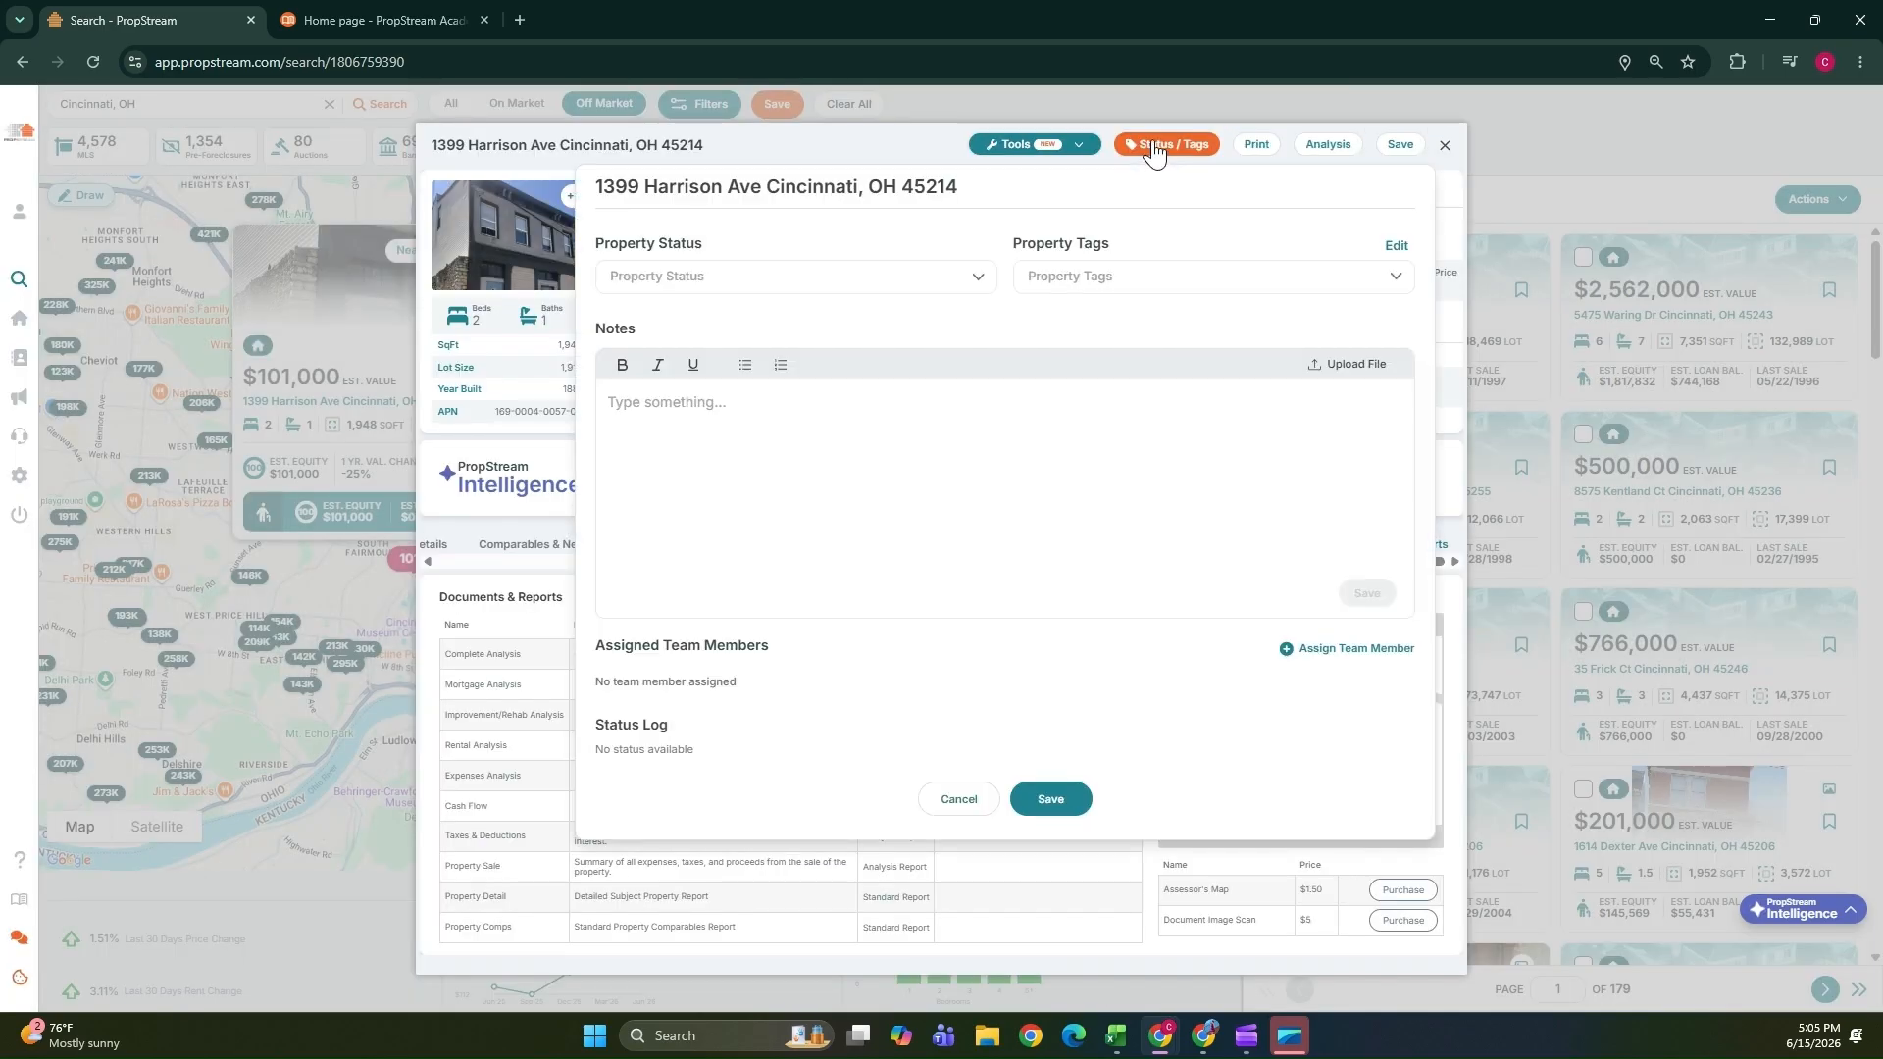
{"action": "left_click", "coordinate": [710, 284]}
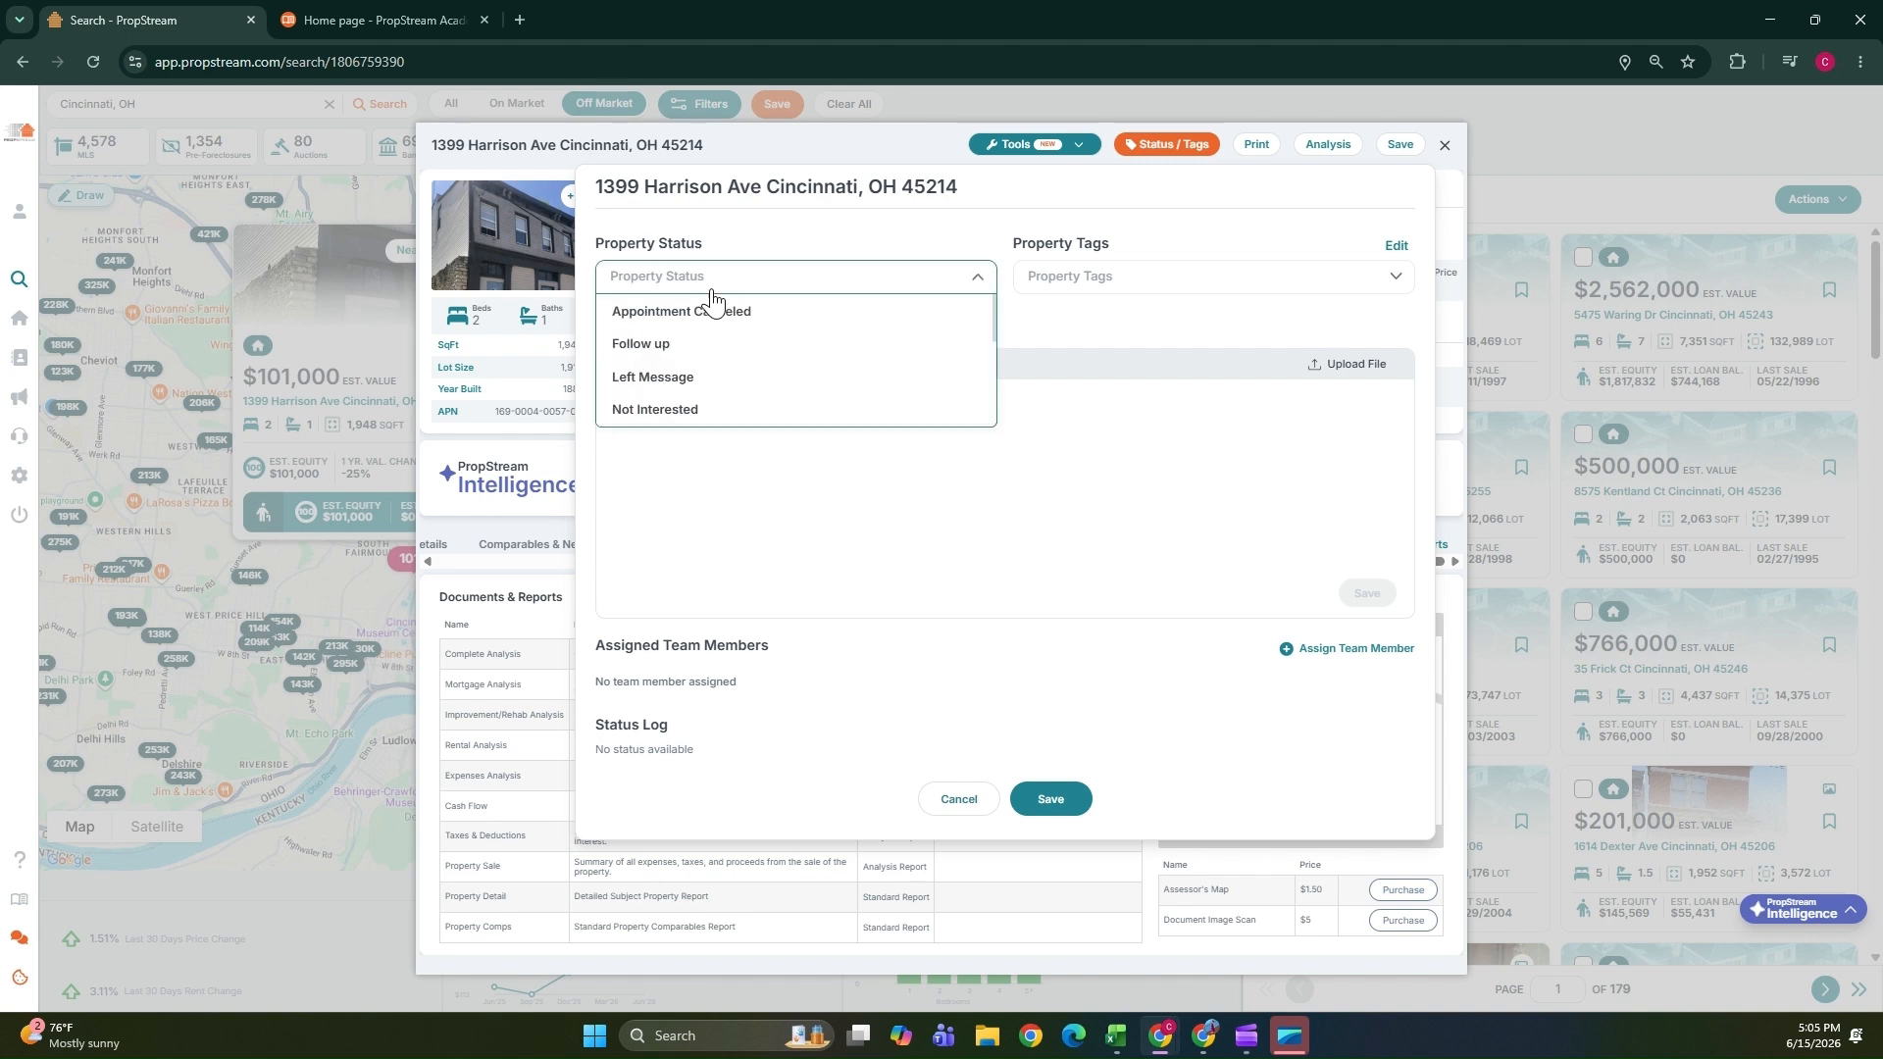
{"action": "left_click", "coordinate": [702, 361]}
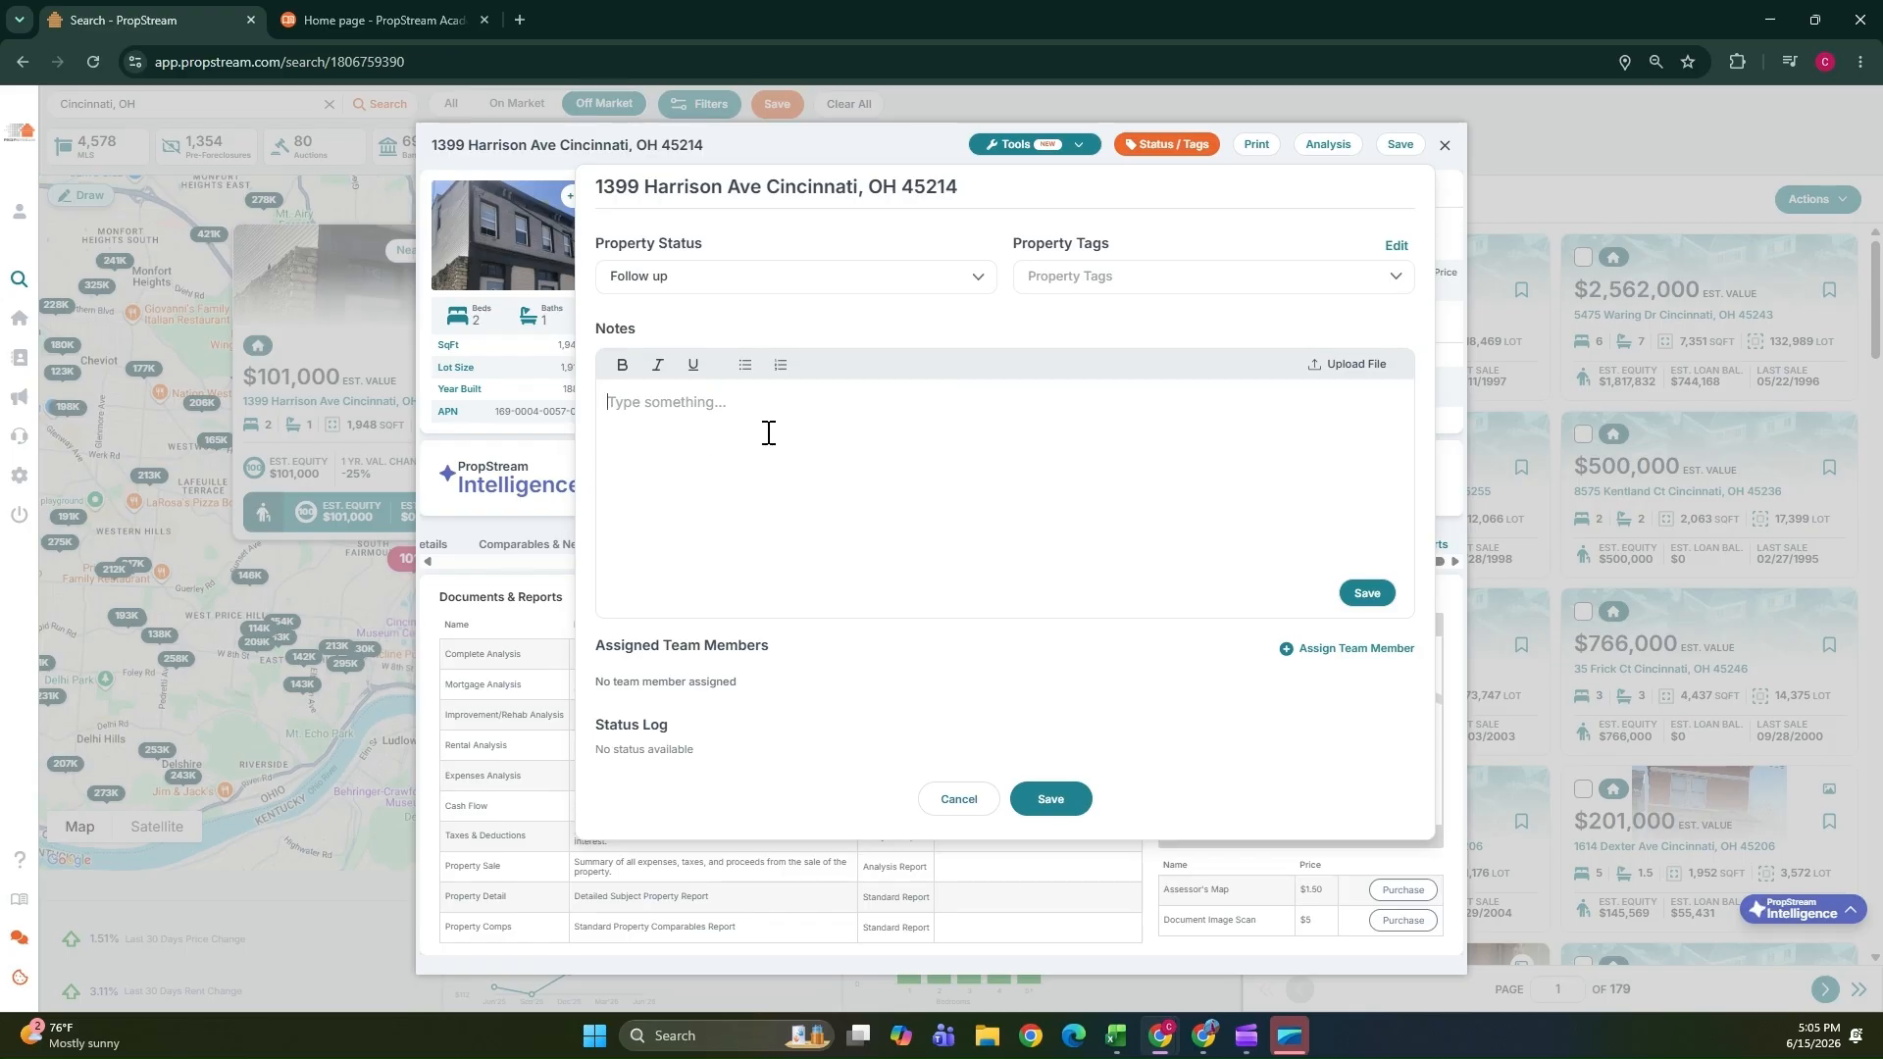
Write the note "Communicate with the owner by June 31 2026", correcting the misspelled first word.
{"action": "type", "text": "Commmunicate with the owne"}
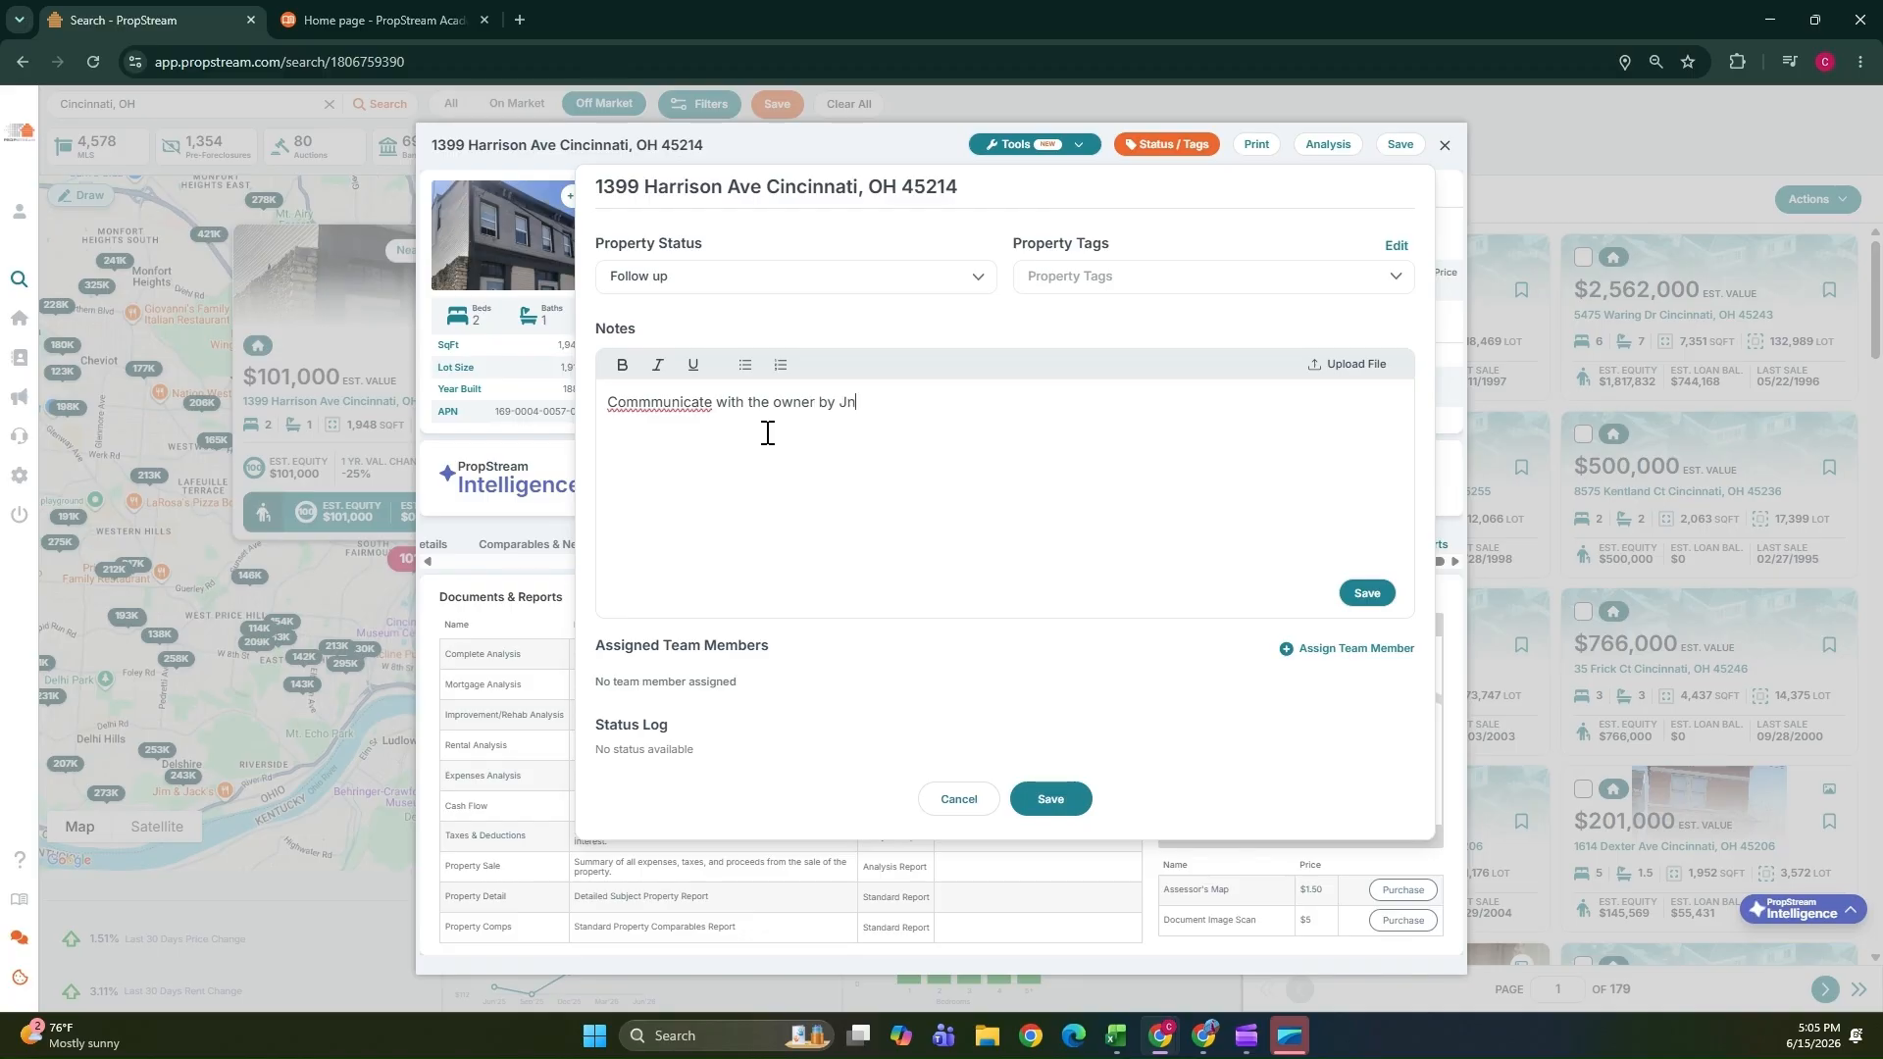
{"action": "type", "text": "r by June 31 2026"}
{"action": "right_click", "coordinate": [690, 406]}
{"action": "left_click", "coordinate": [757, 427]}
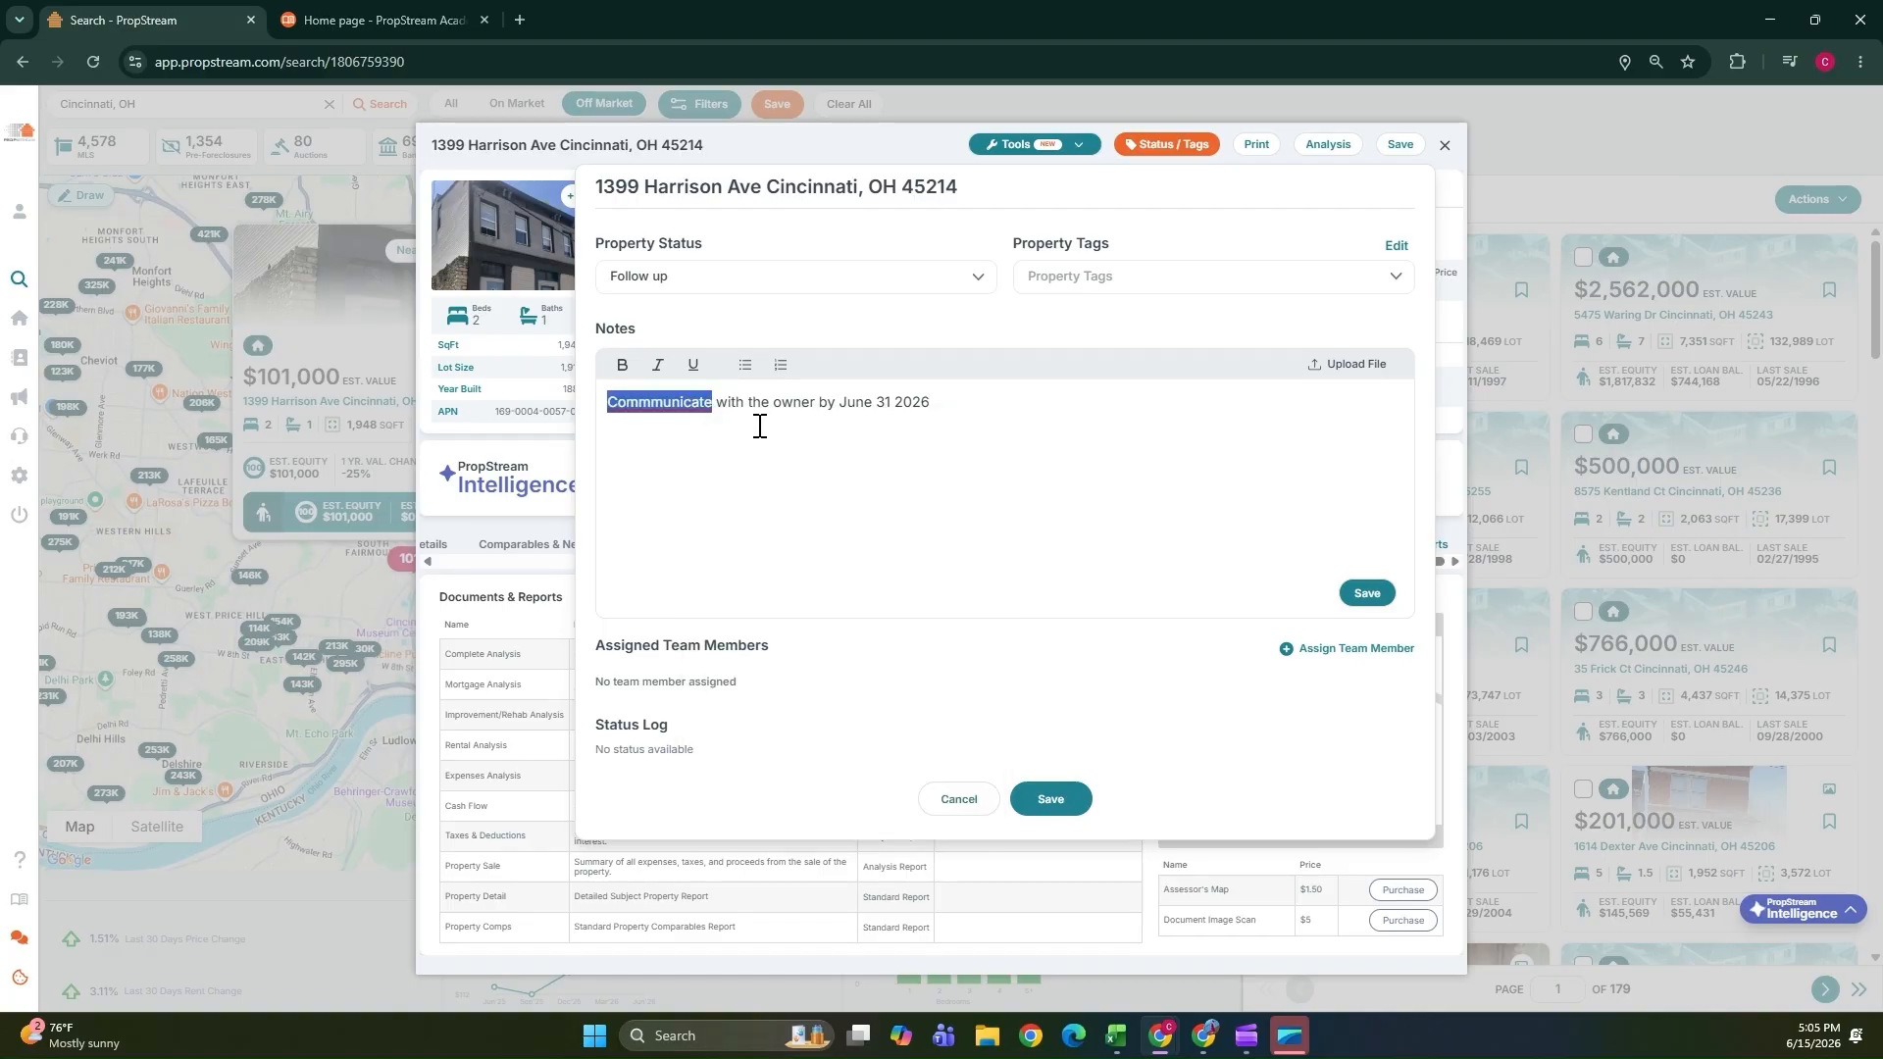
Try to save the note, agreeing to save the property, and dismiss the Add to Group dialog without choosing a list.
{"action": "left_click", "coordinate": [1125, 291]}
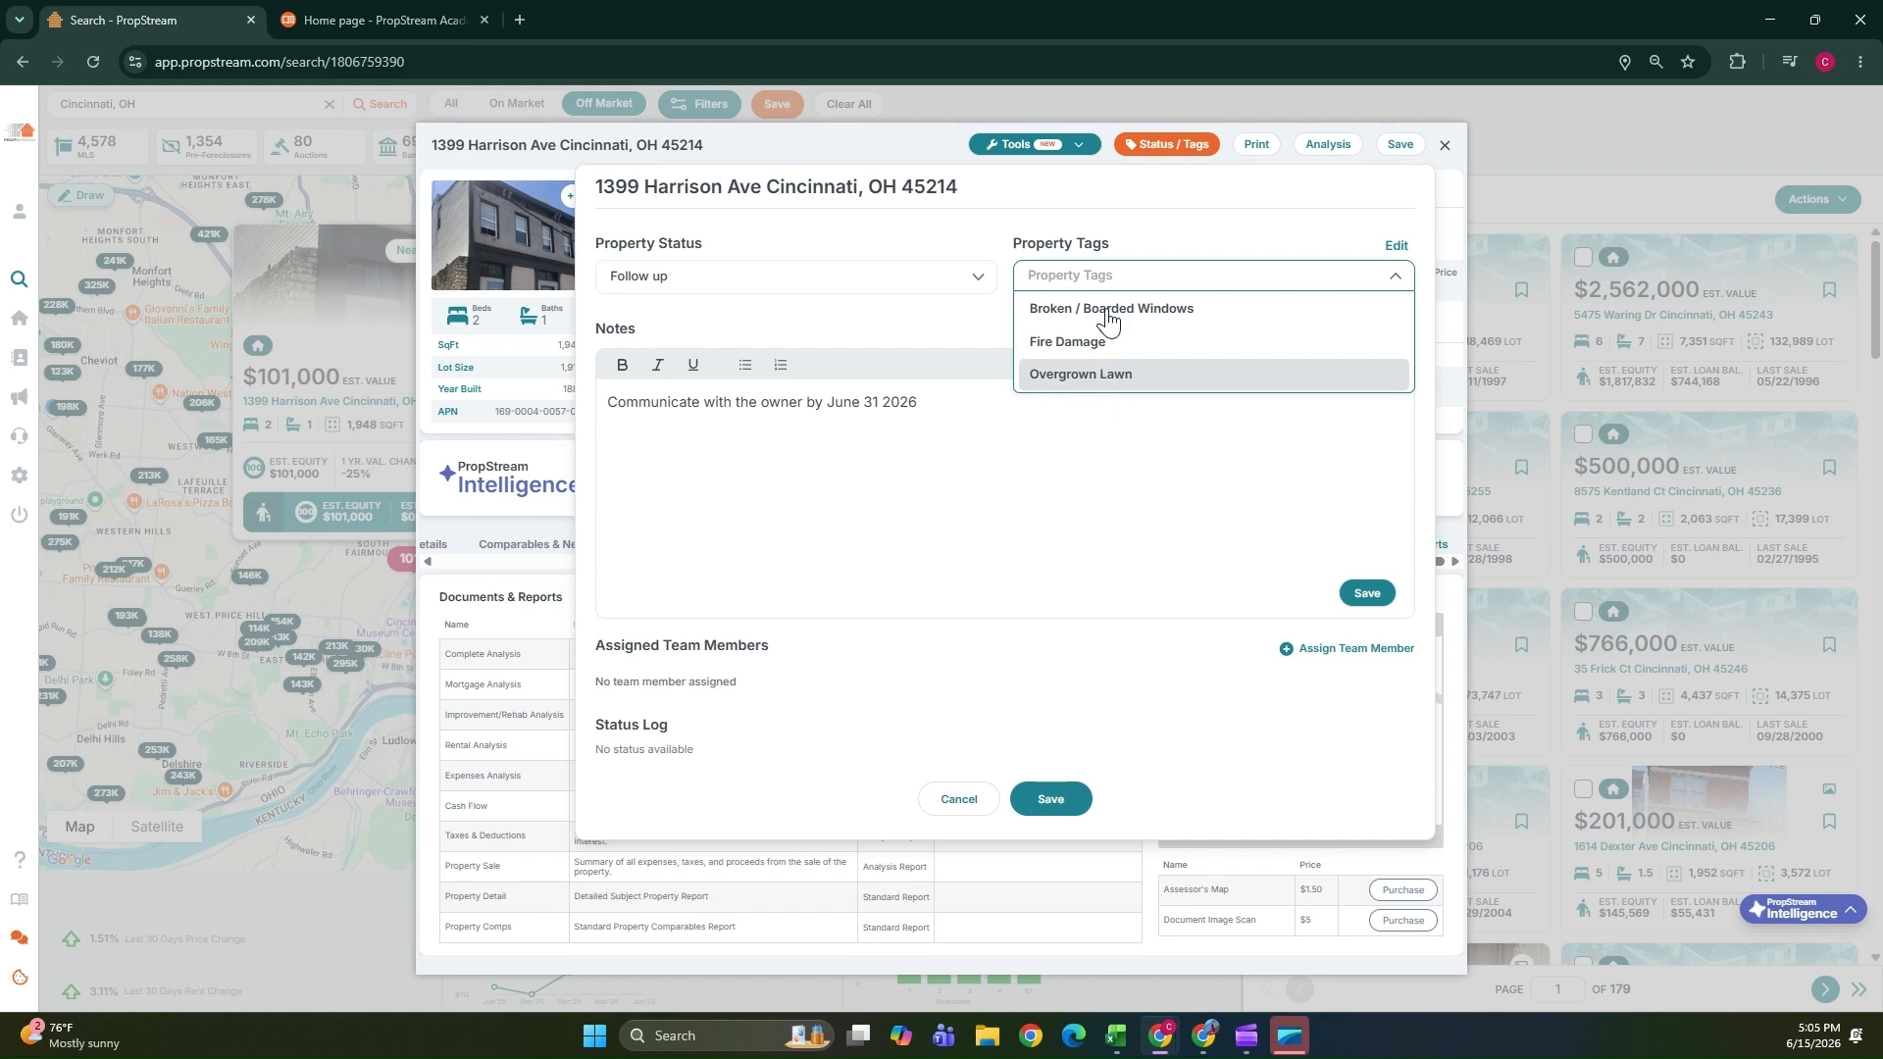
{"action": "left_click", "coordinate": [1363, 594]}
{"action": "left_click", "coordinate": [1363, 594]}
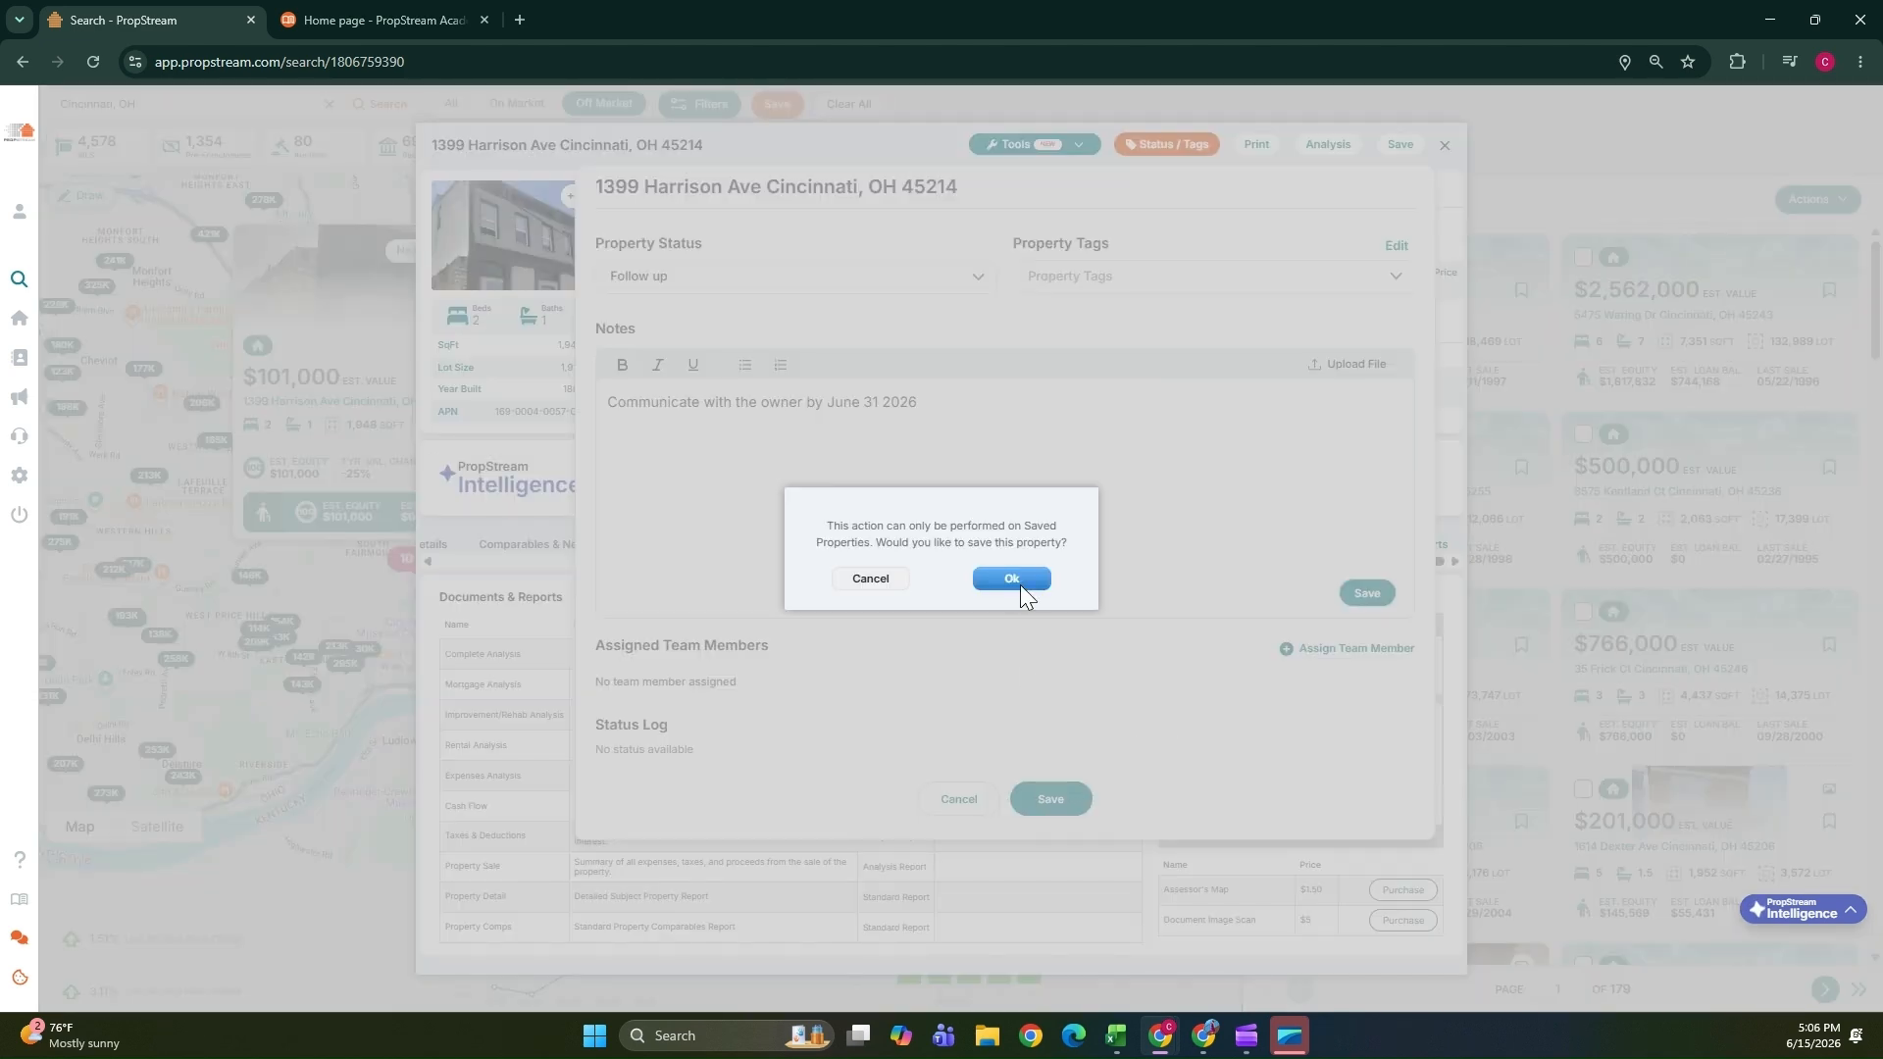
{"action": "left_click", "coordinate": [1016, 582]}
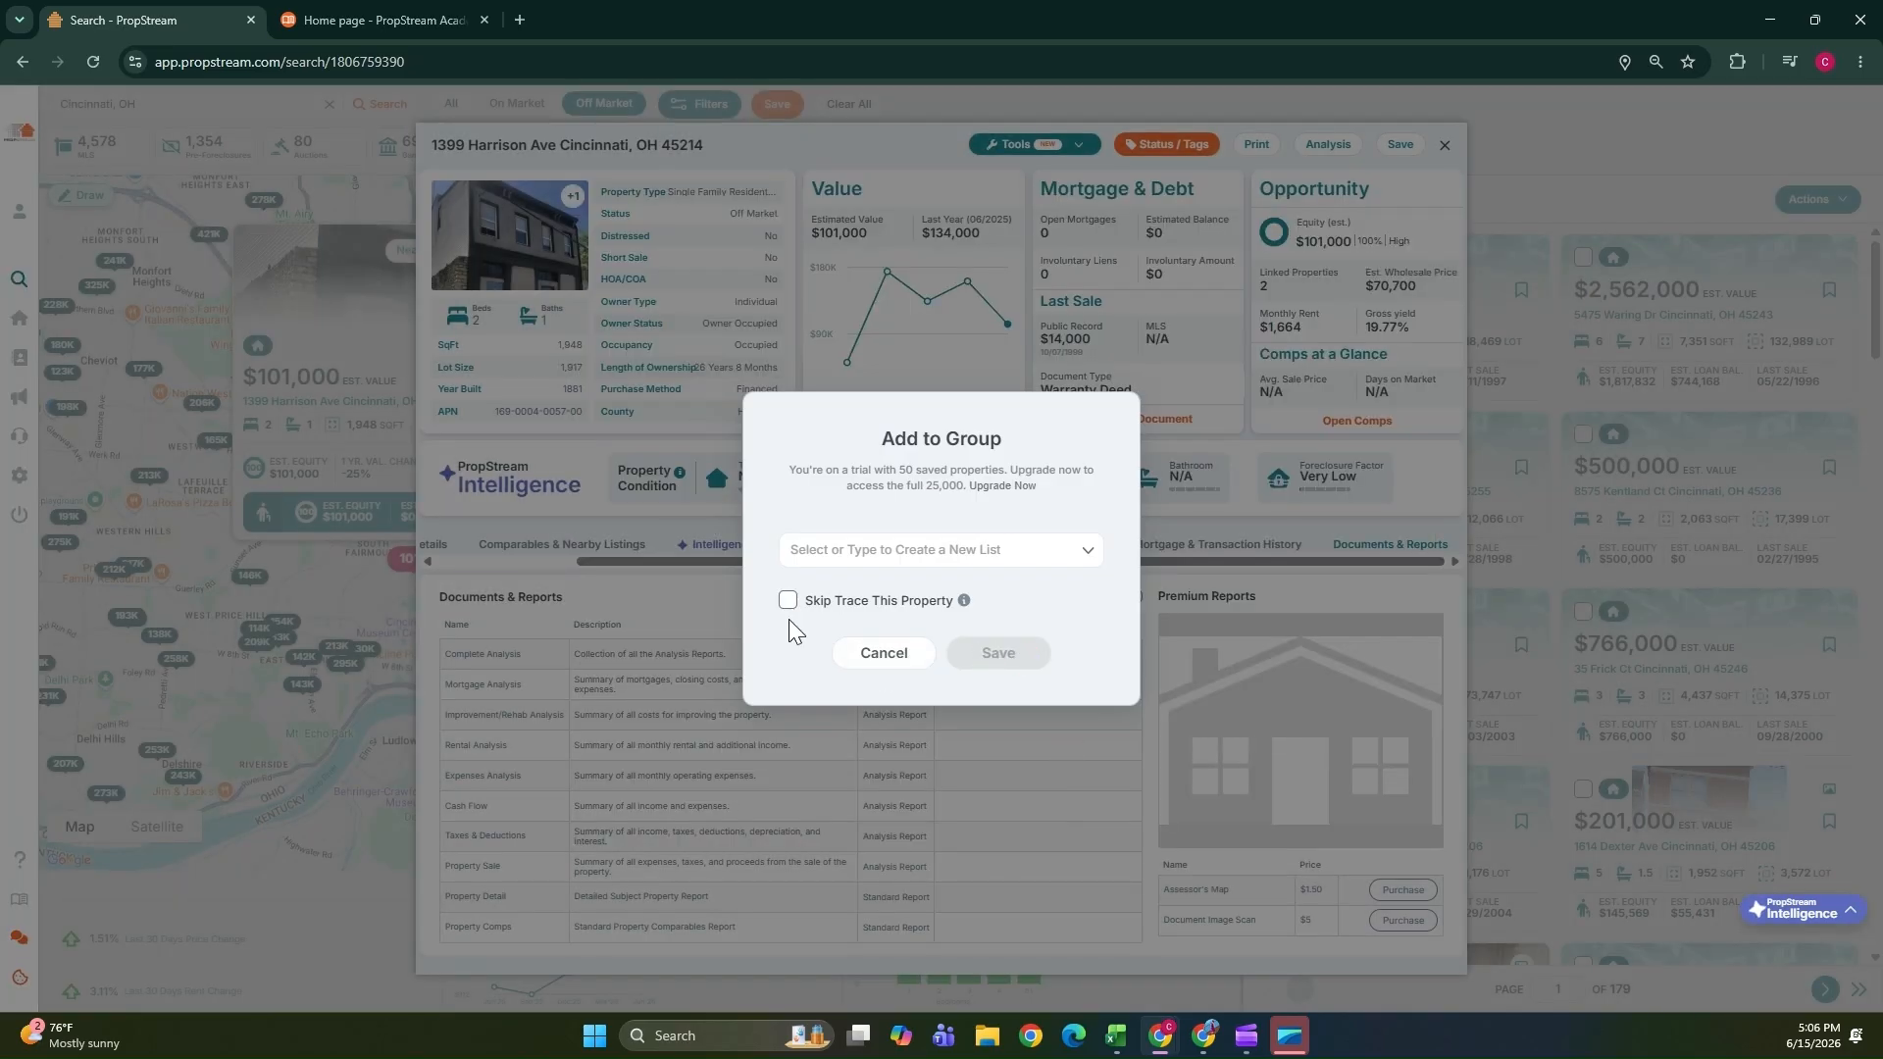
{"action": "left_click", "coordinate": [1294, 588]}
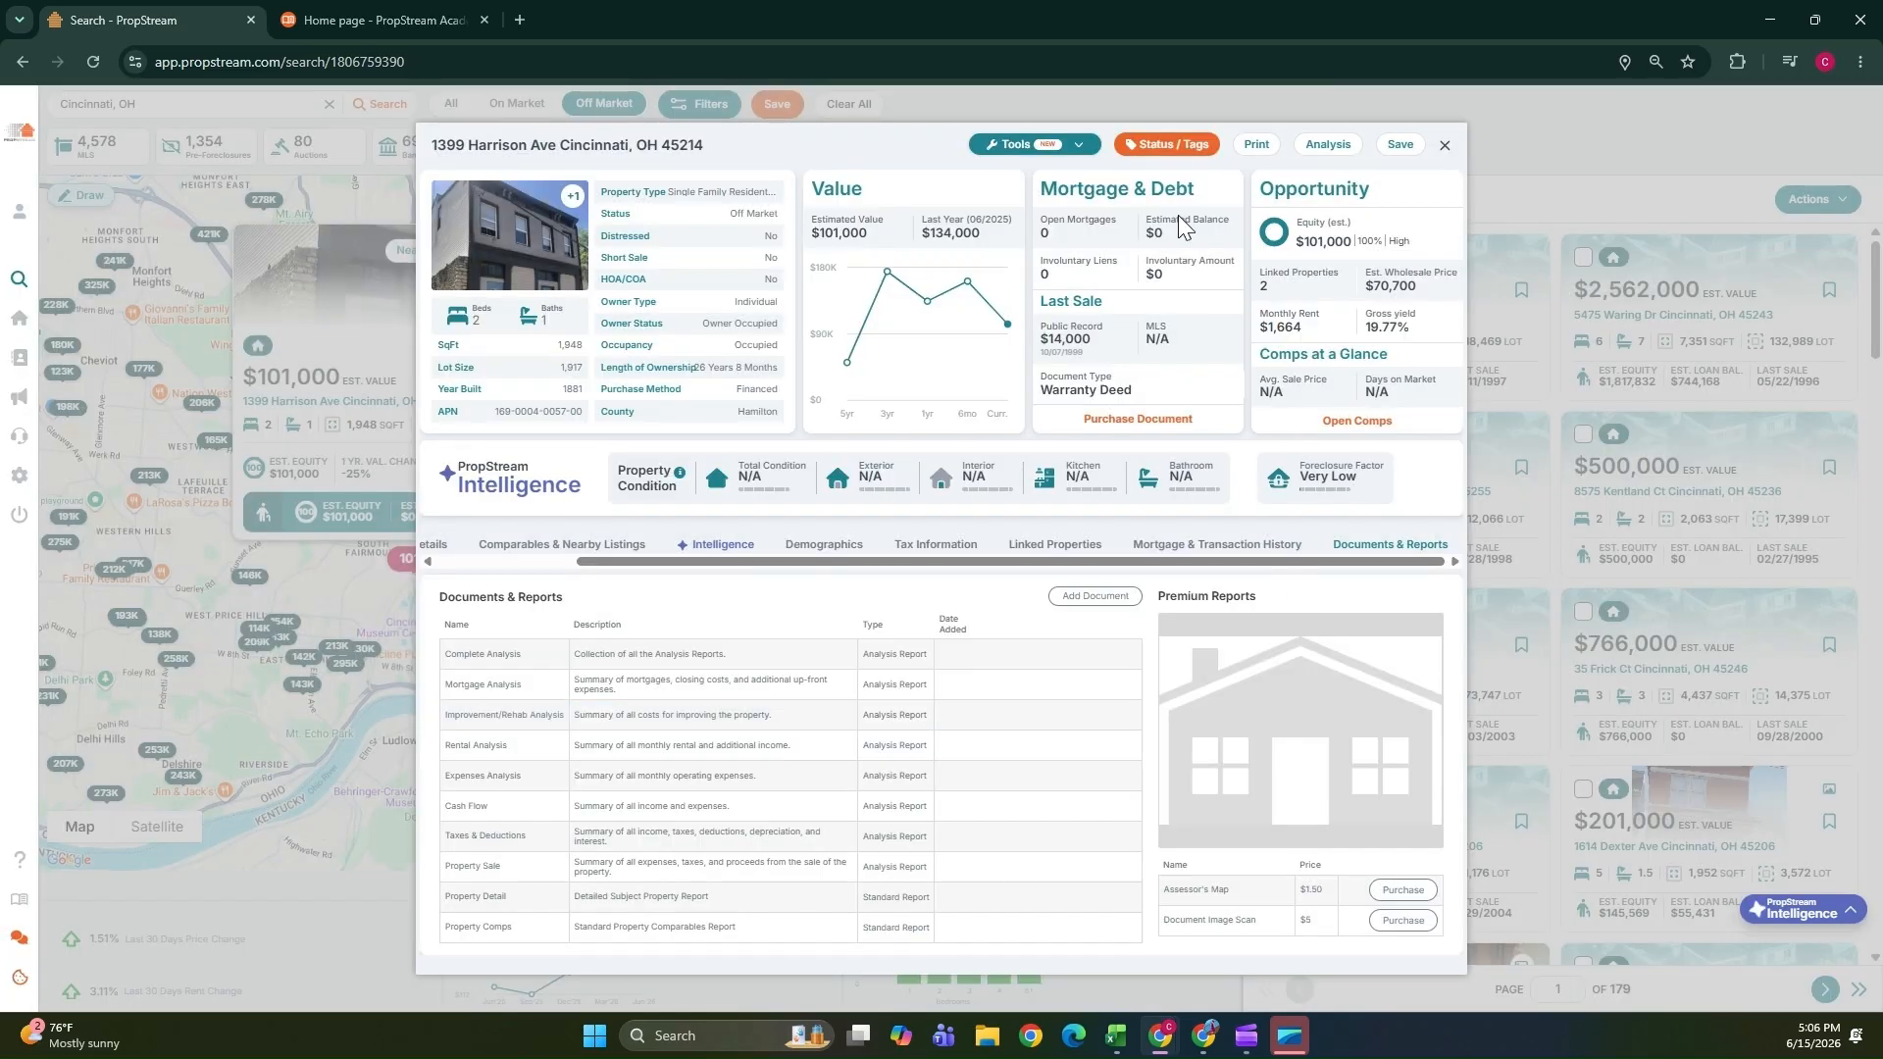
Review the property's status panel and the purchase analysis window, then close the analysis.
{"action": "left_click", "coordinate": [1167, 145]}
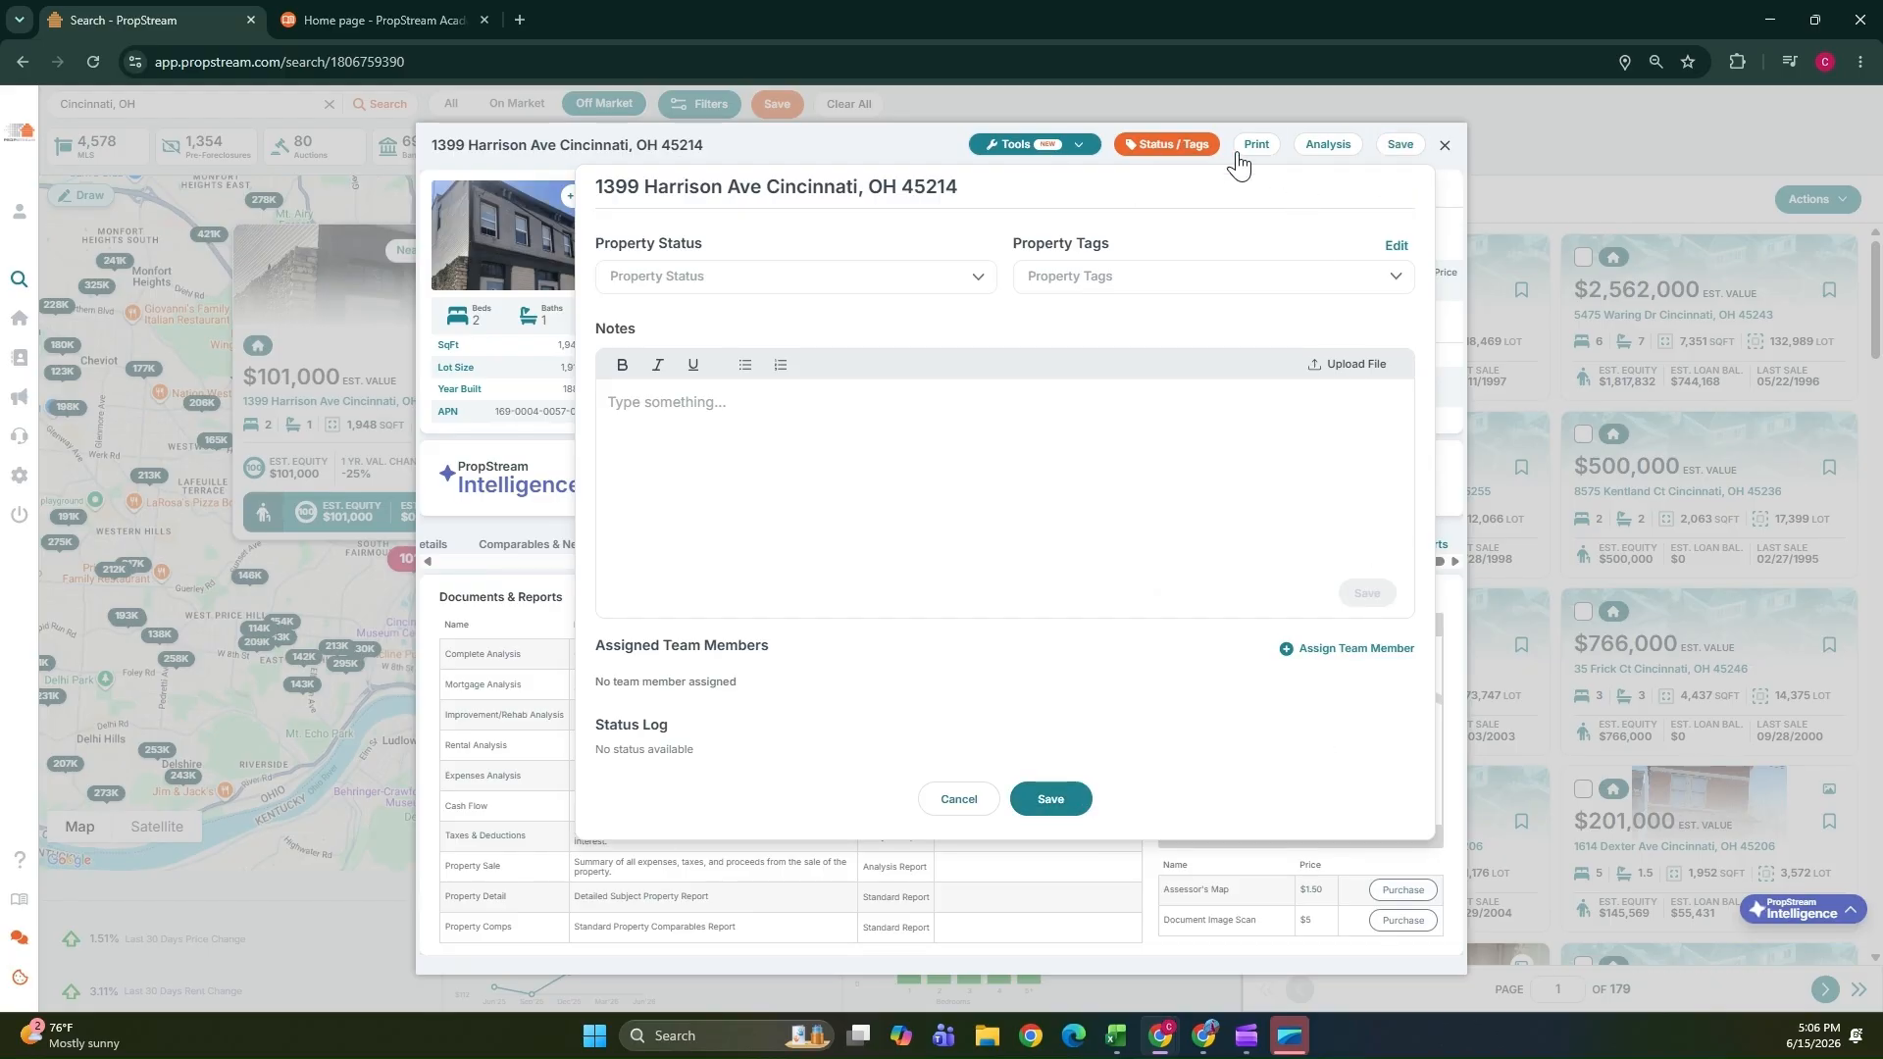
{"action": "left_click", "coordinate": [1331, 145]}
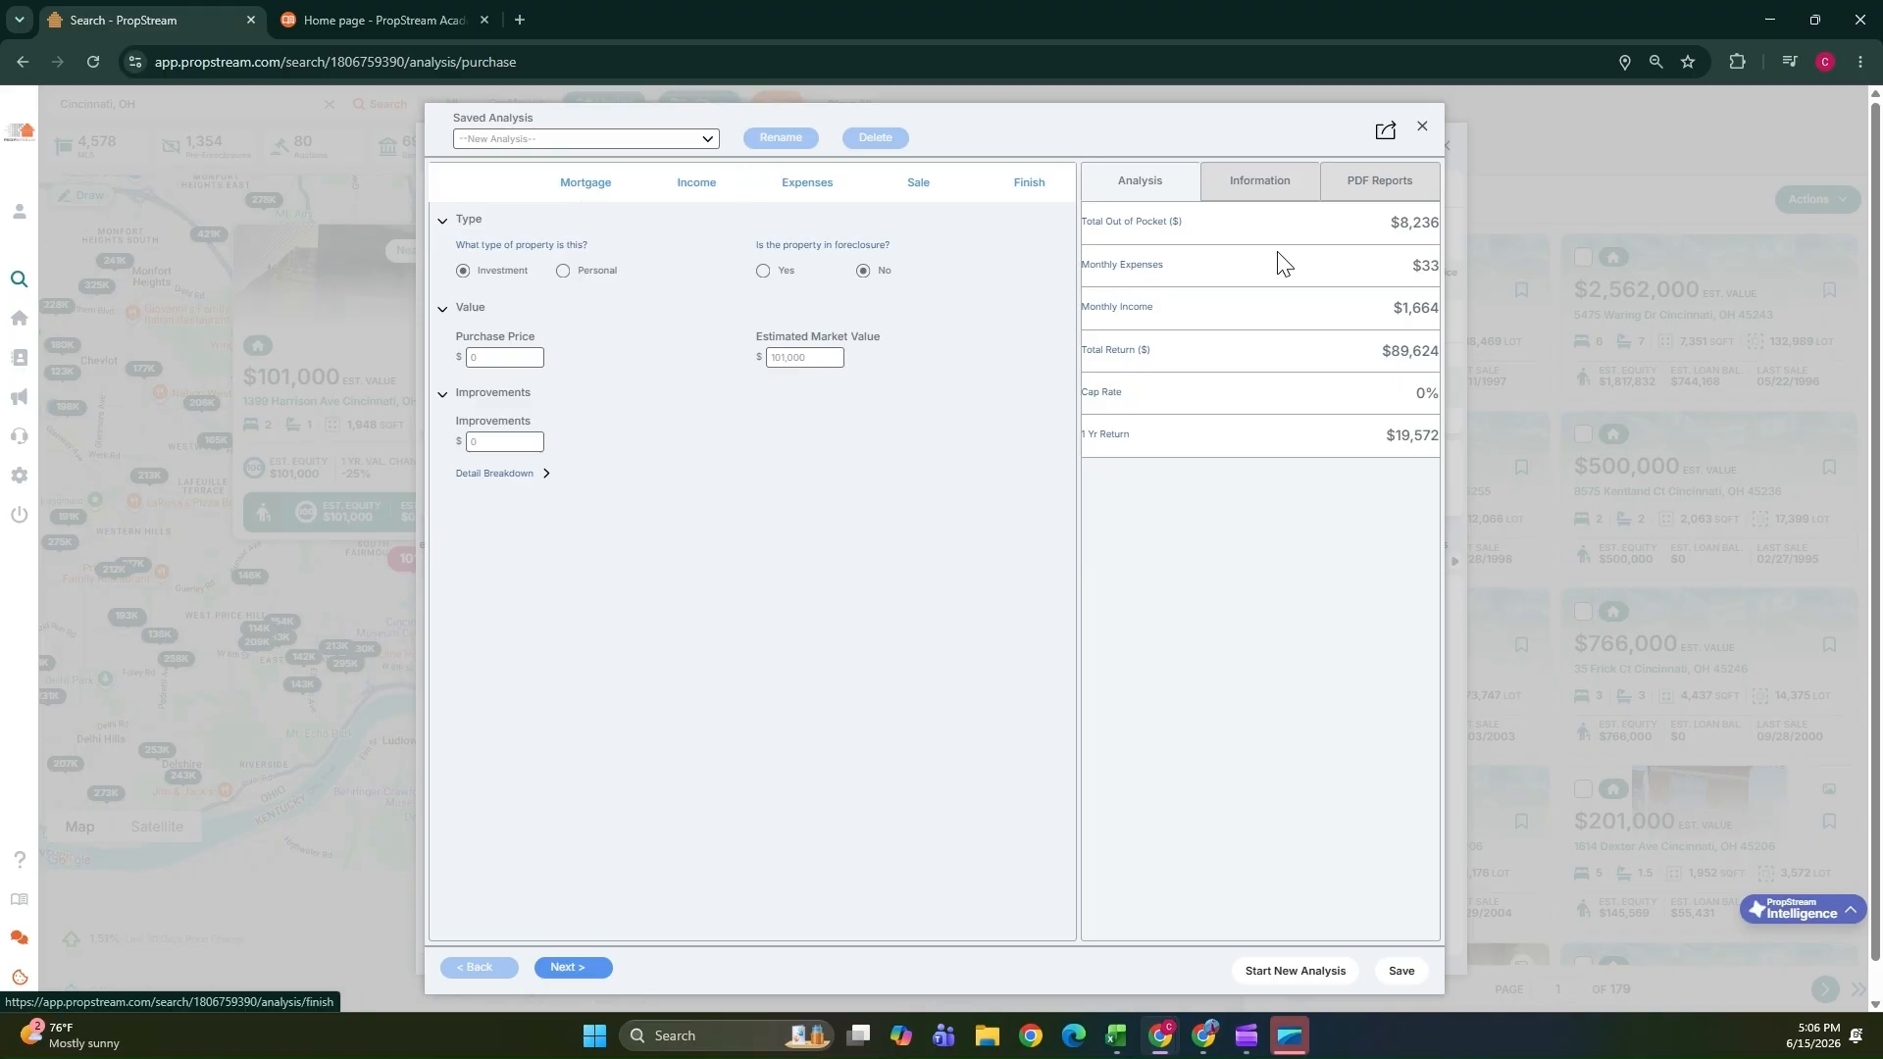
{"action": "left_click", "coordinate": [1420, 127]}
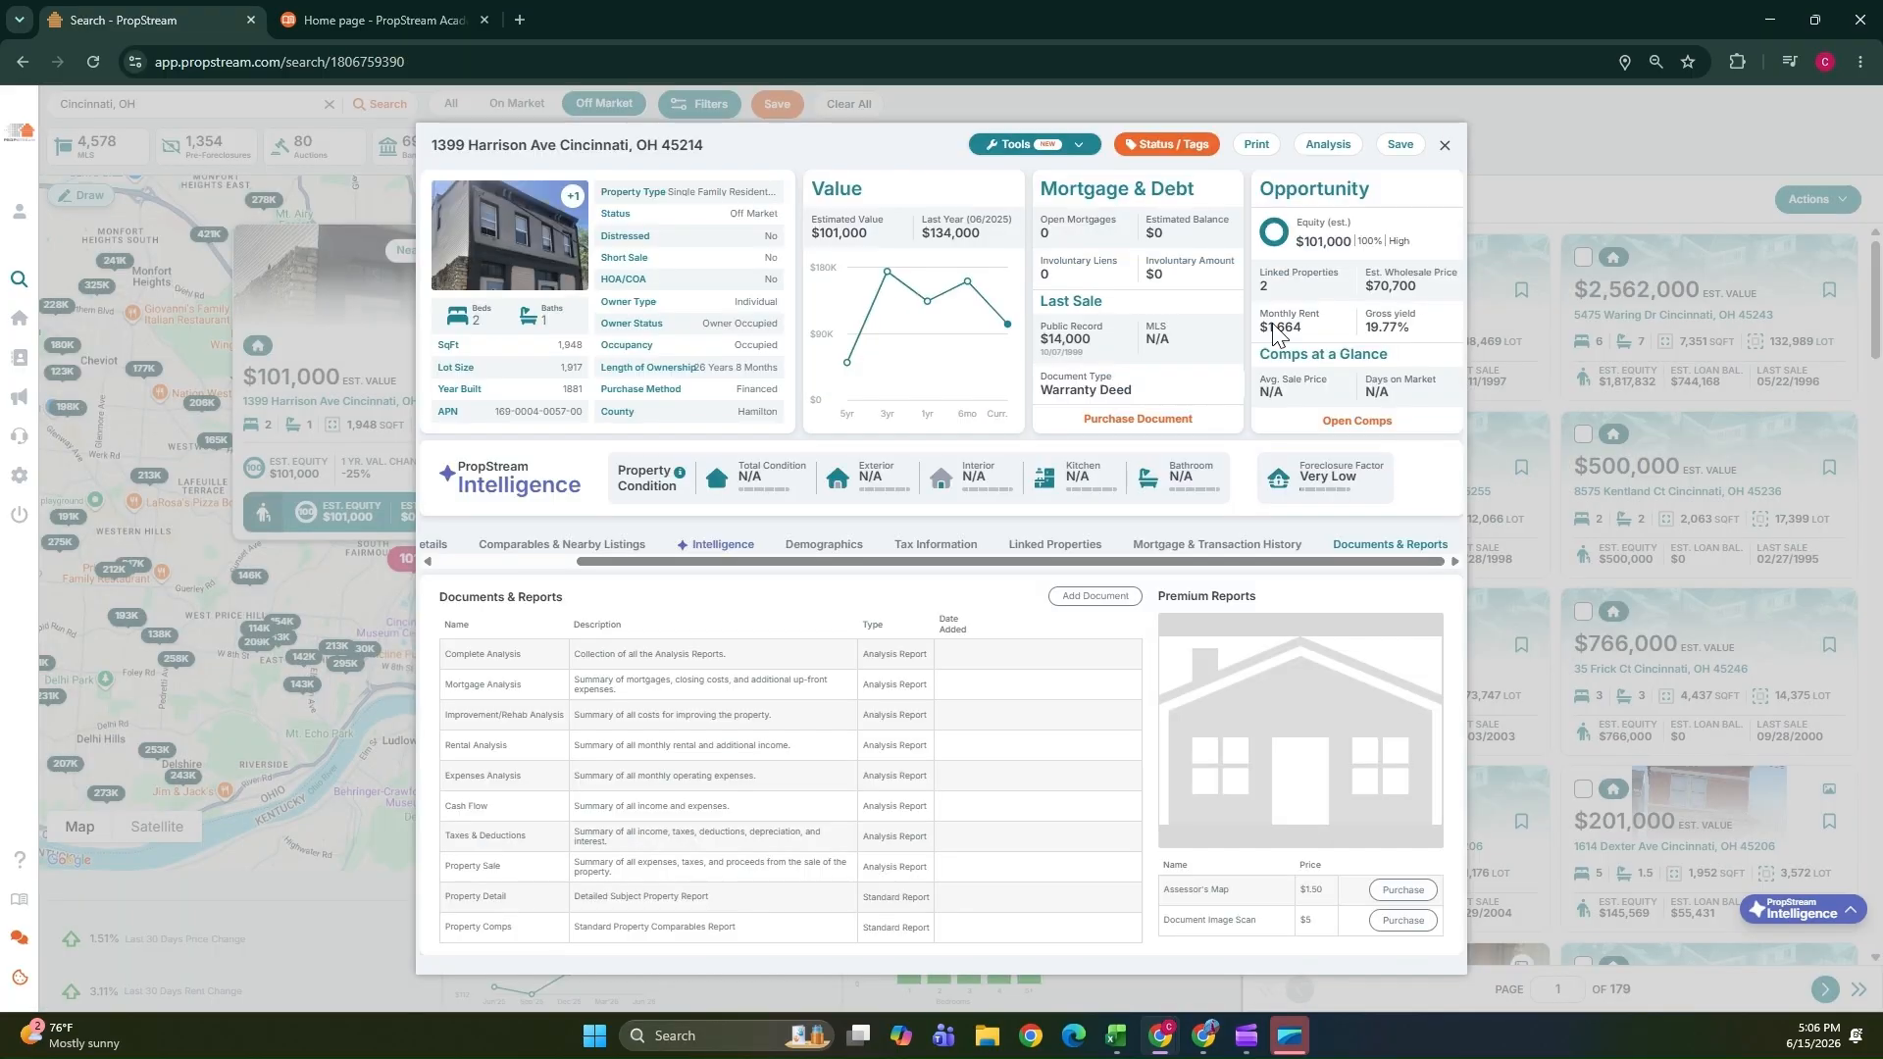
Save the property to a new list named "Cincinatti Area list".
{"action": "left_click", "coordinate": [1402, 146]}
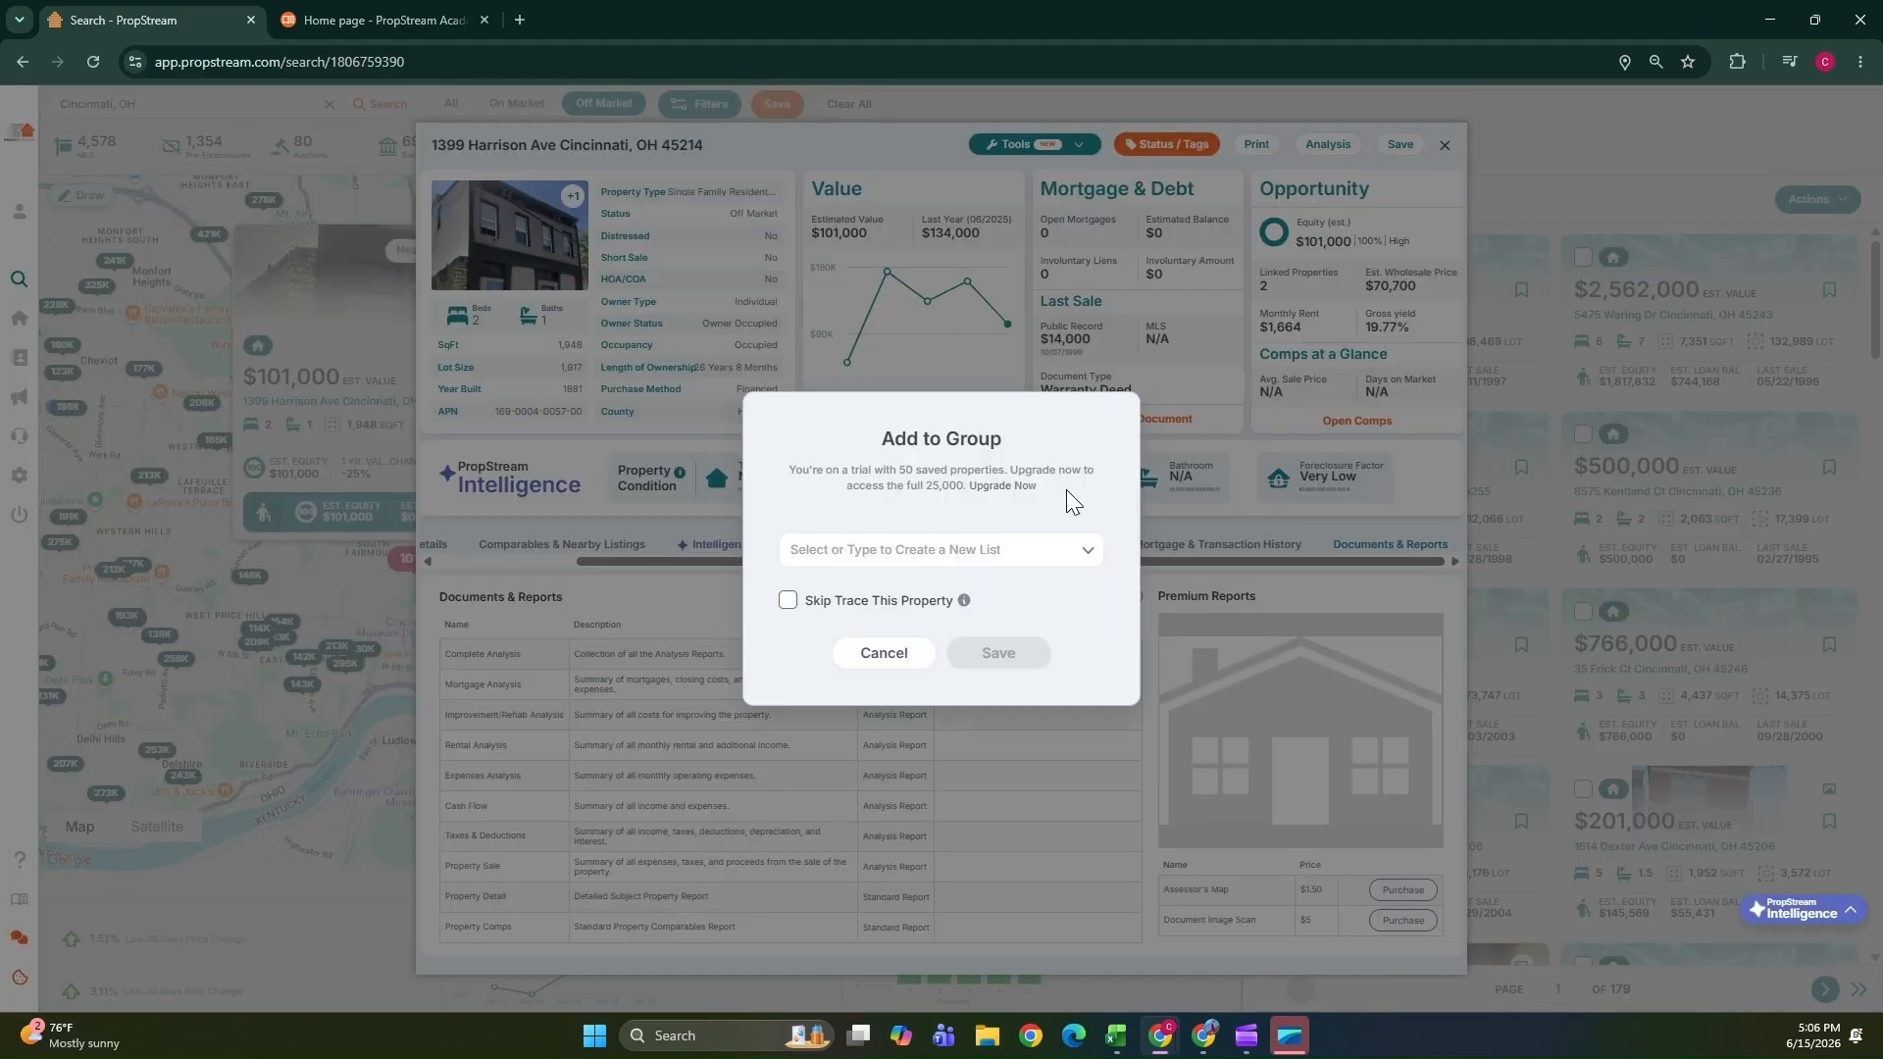
{"action": "left_click", "coordinate": [969, 553]}
{"action": "left_click", "coordinate": [870, 493]}
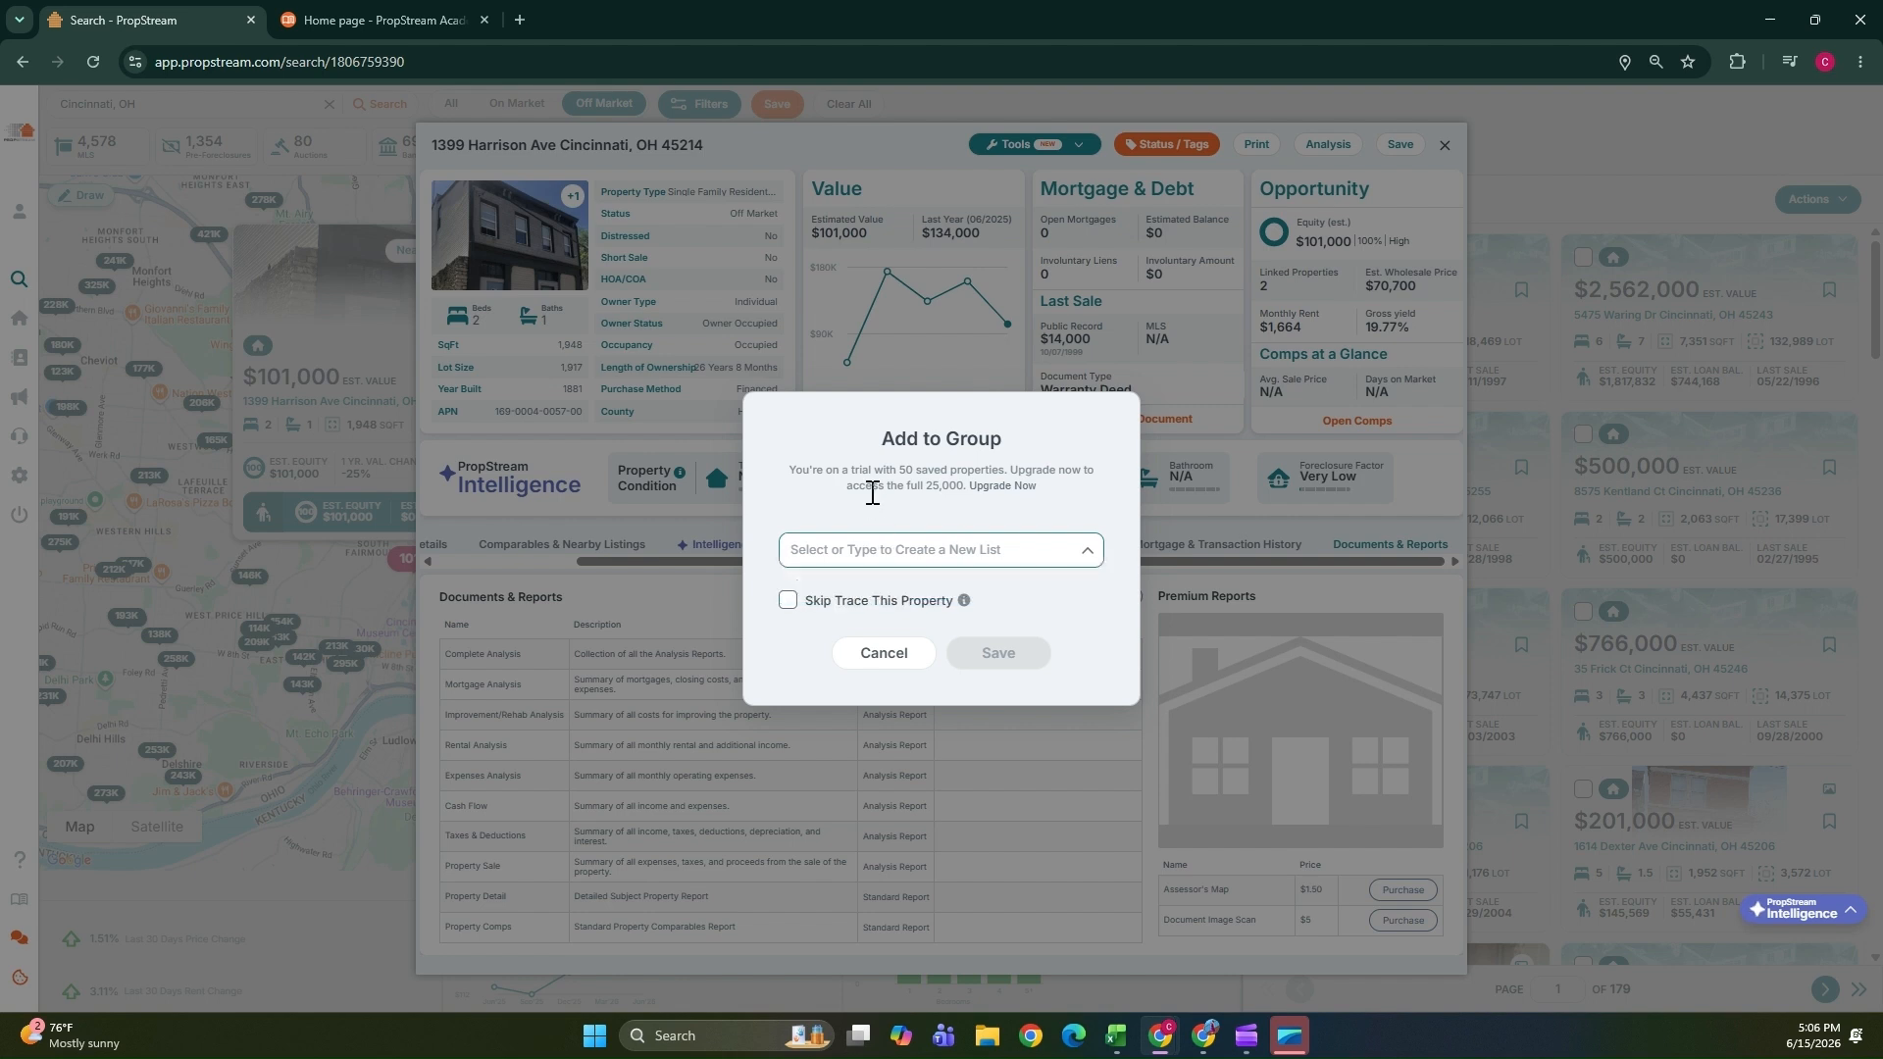
{"action": "left_click", "coordinate": [886, 549]}
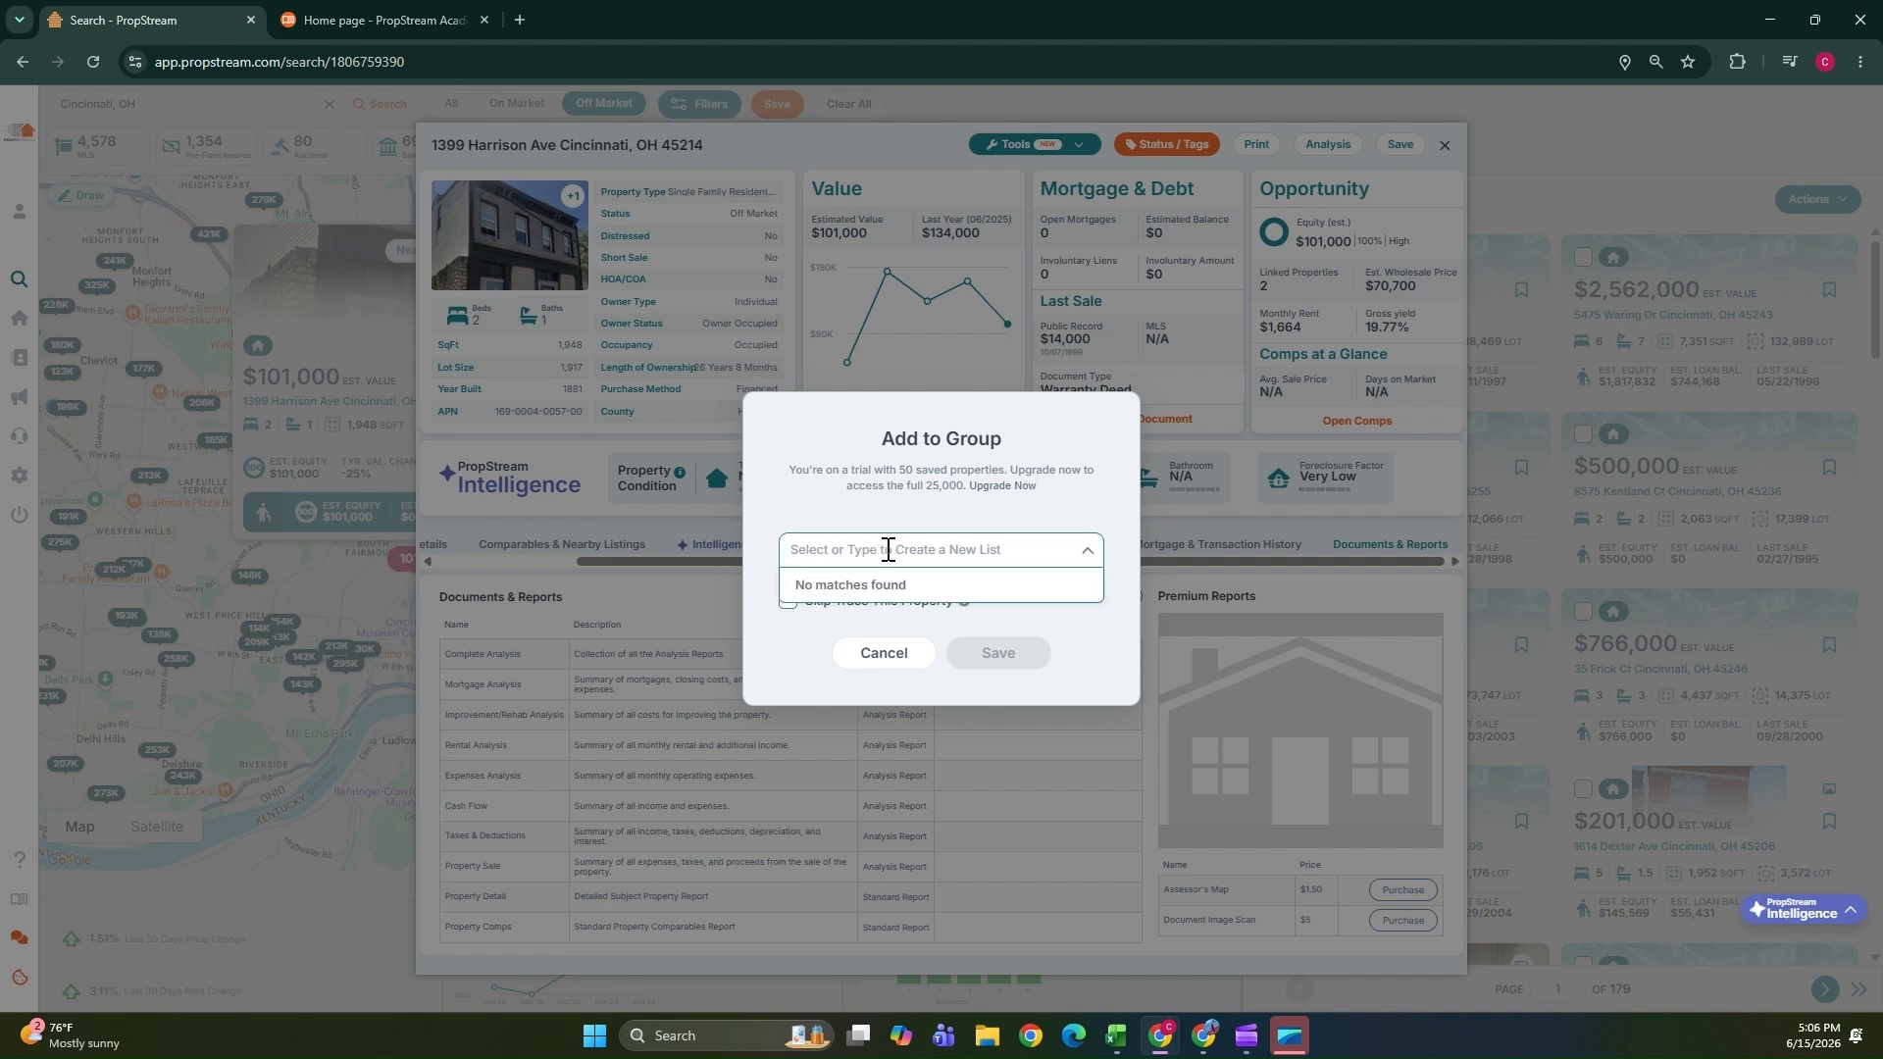
{"action": "type", "text": "Cincinatti"}
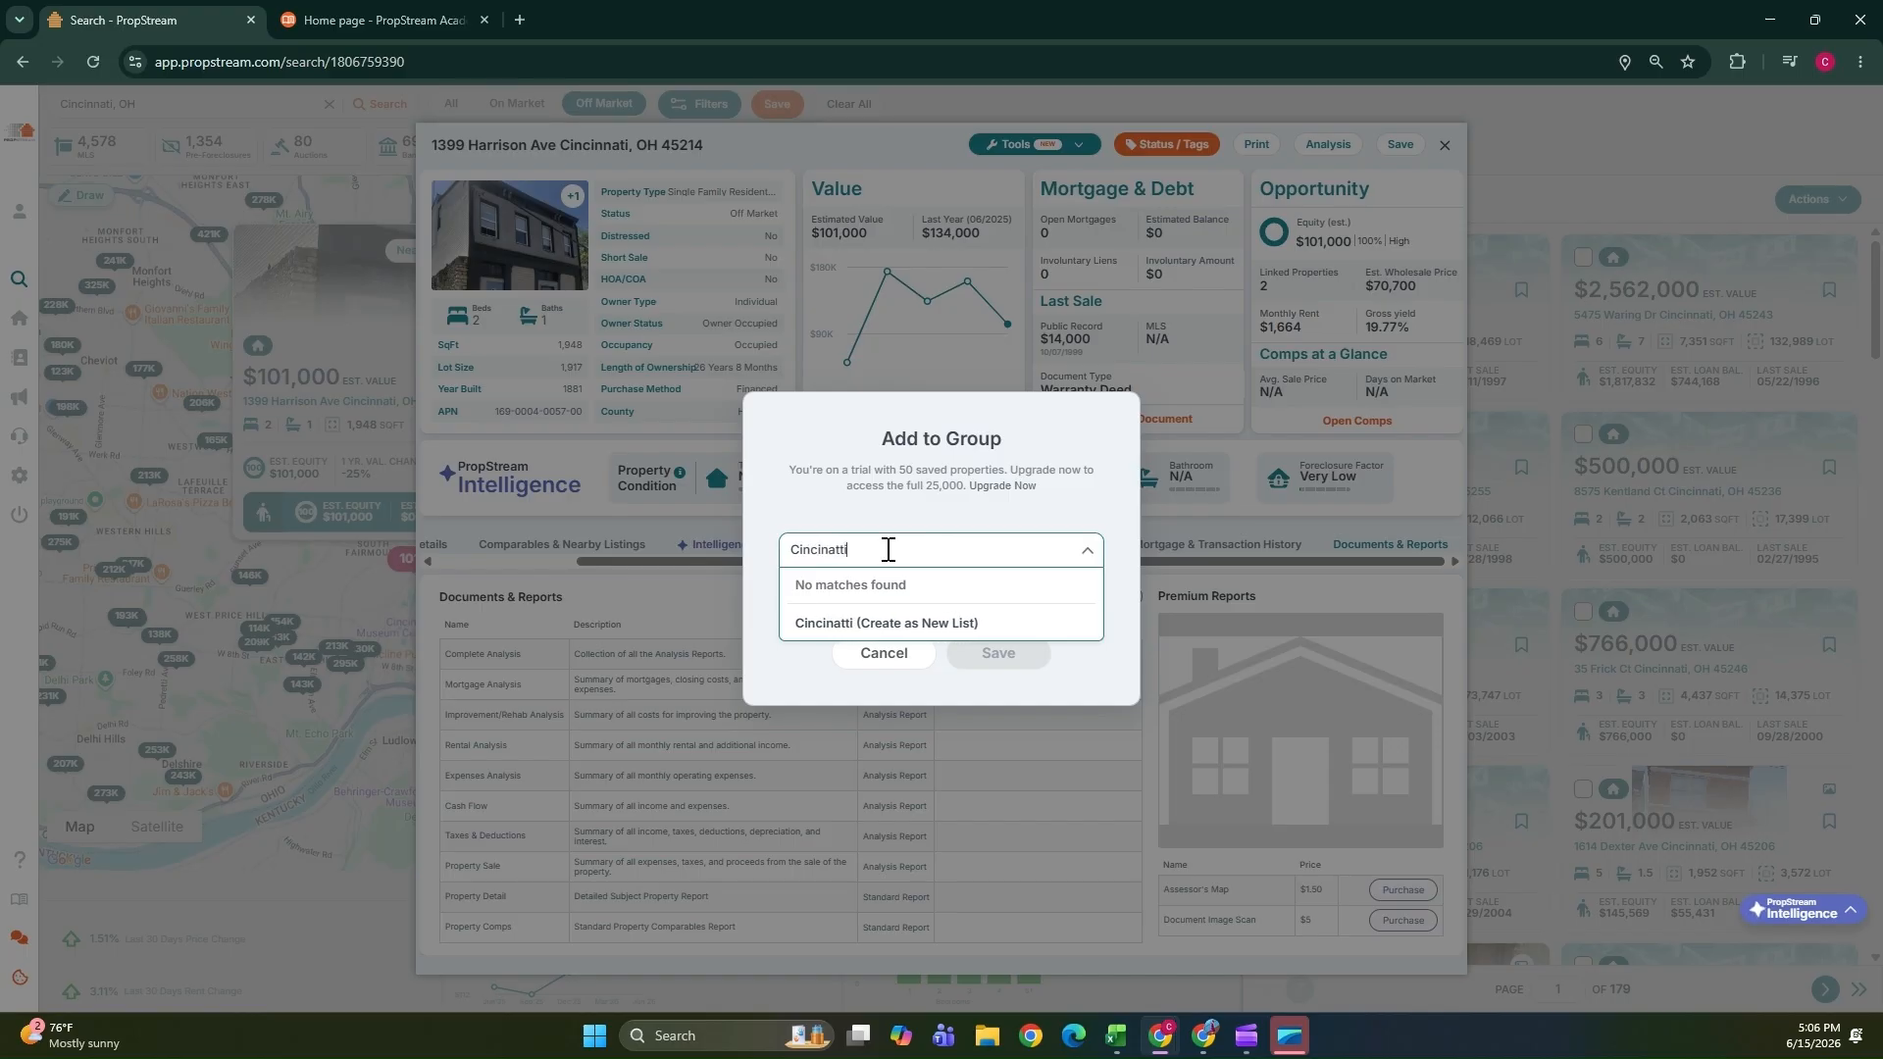
{"action": "type", "text": " Area list"}
{"action": "left_click", "coordinate": [869, 625]}
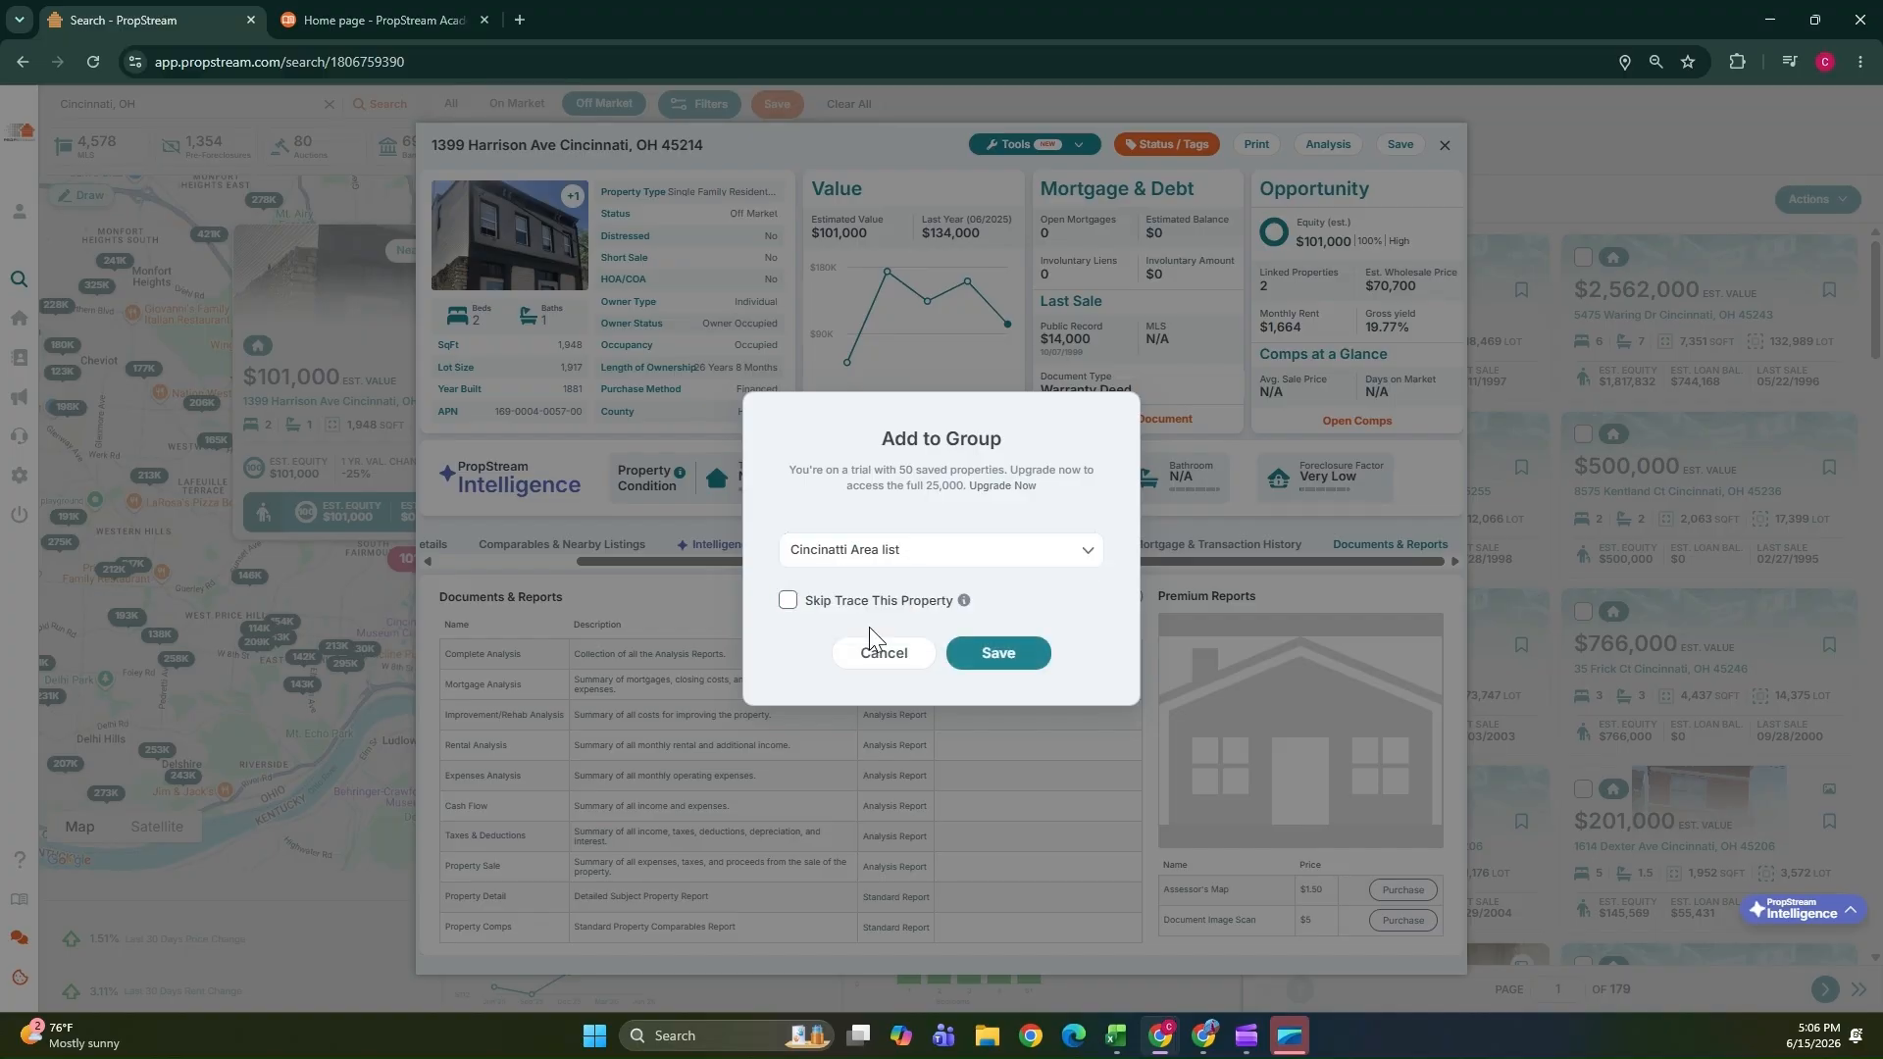
{"action": "left_click", "coordinate": [996, 657]}
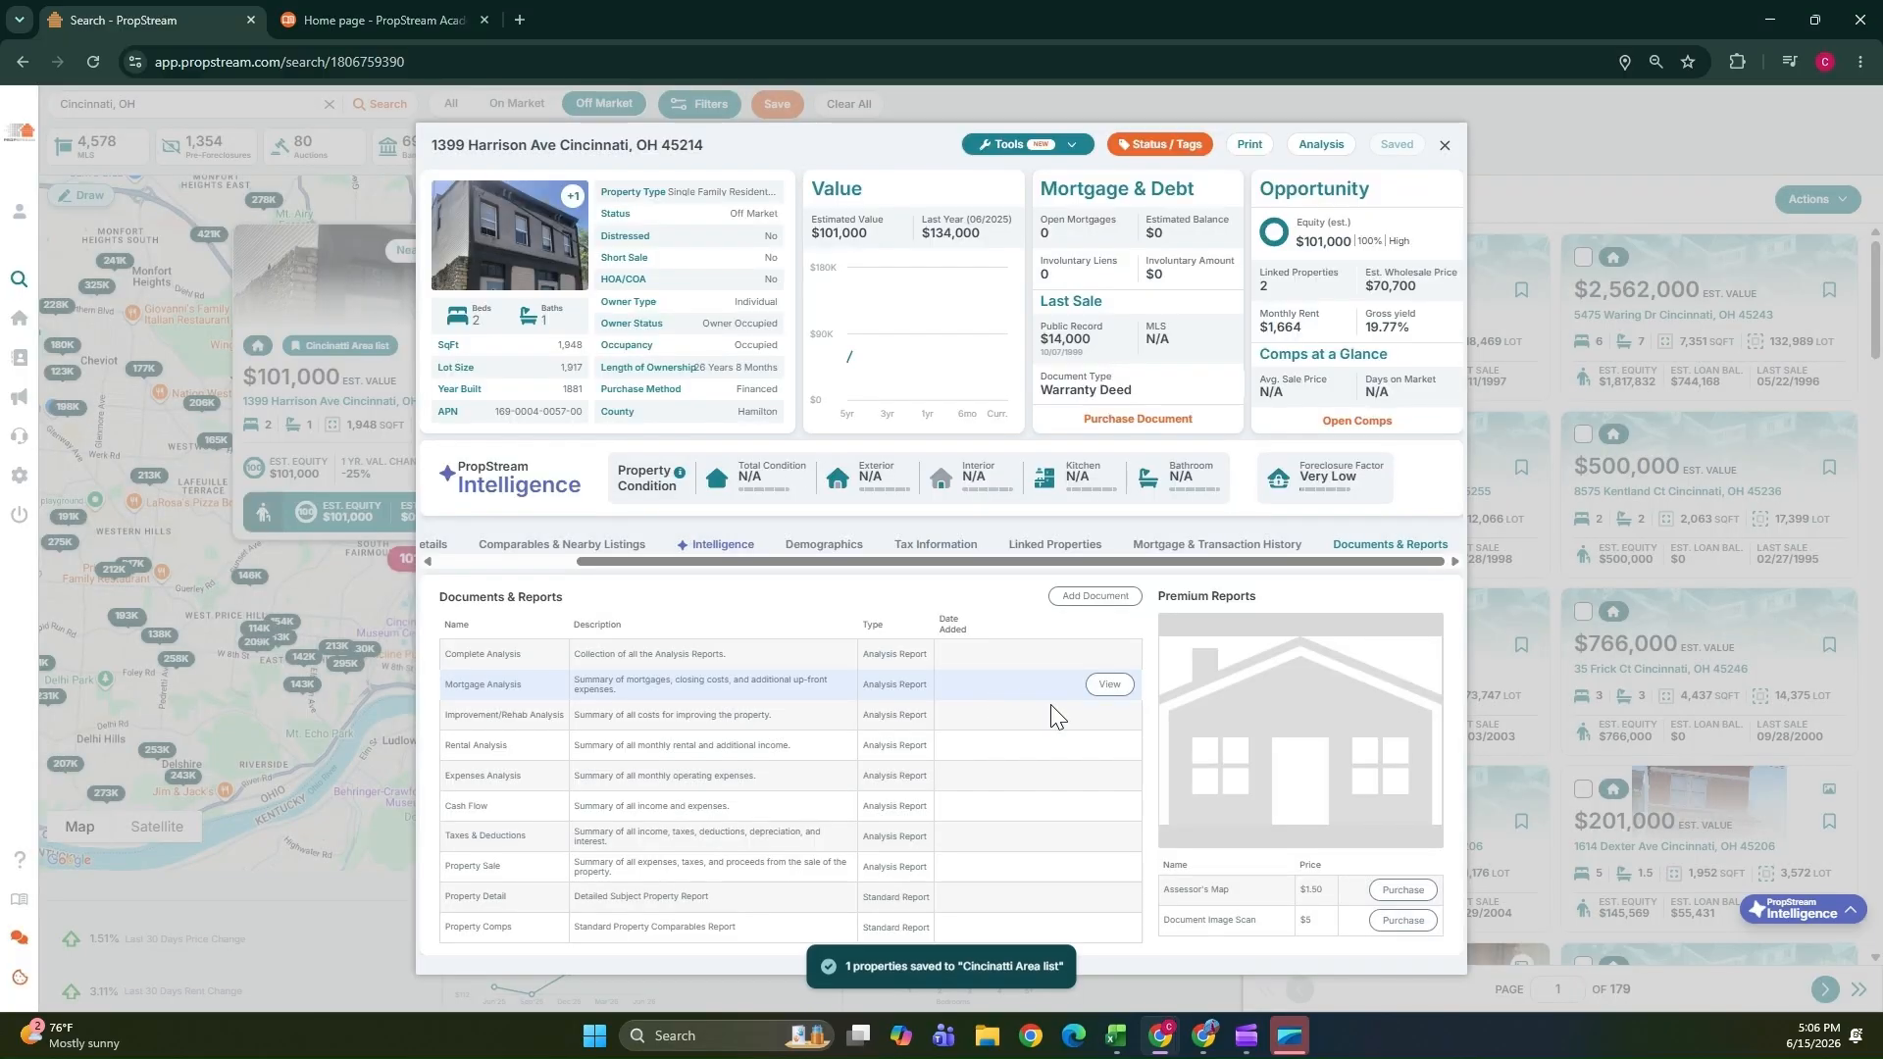
{"action": "mouse_move", "coordinate": [2, 319]}
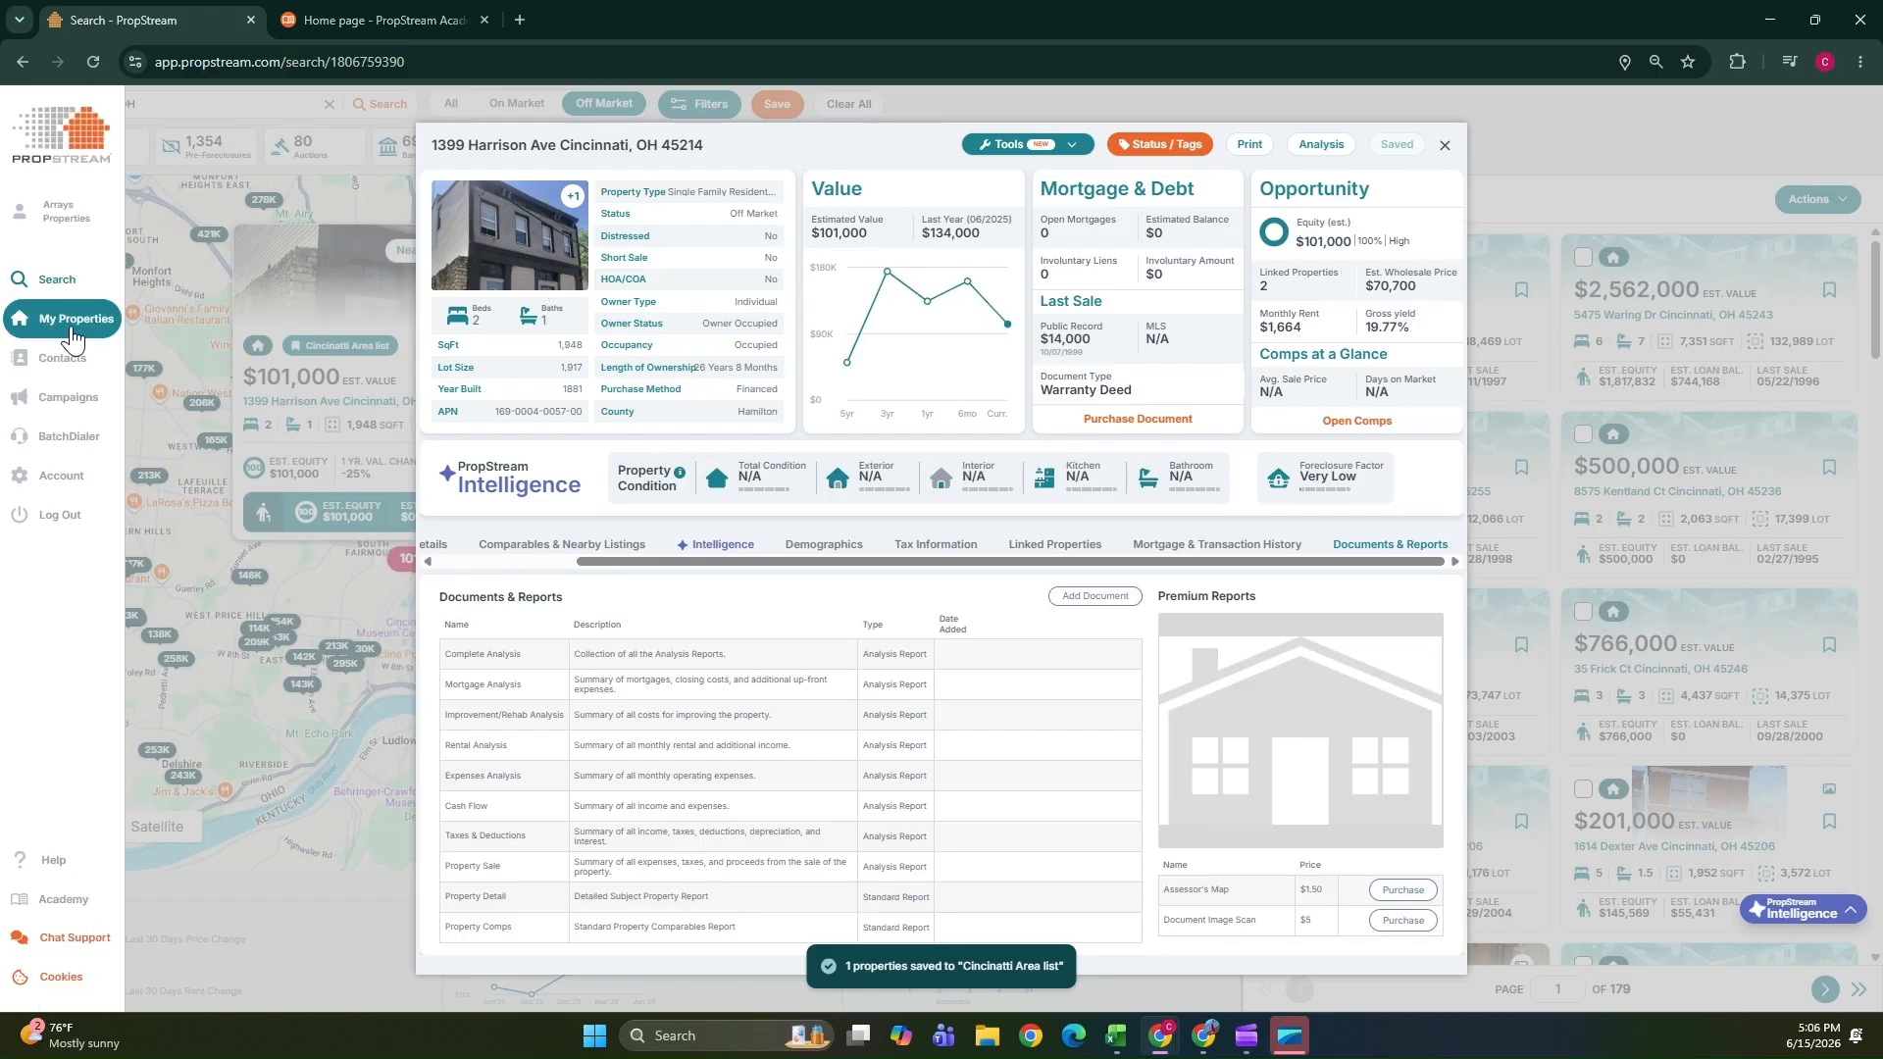
{"action": "left_click", "coordinate": [1444, 145]}
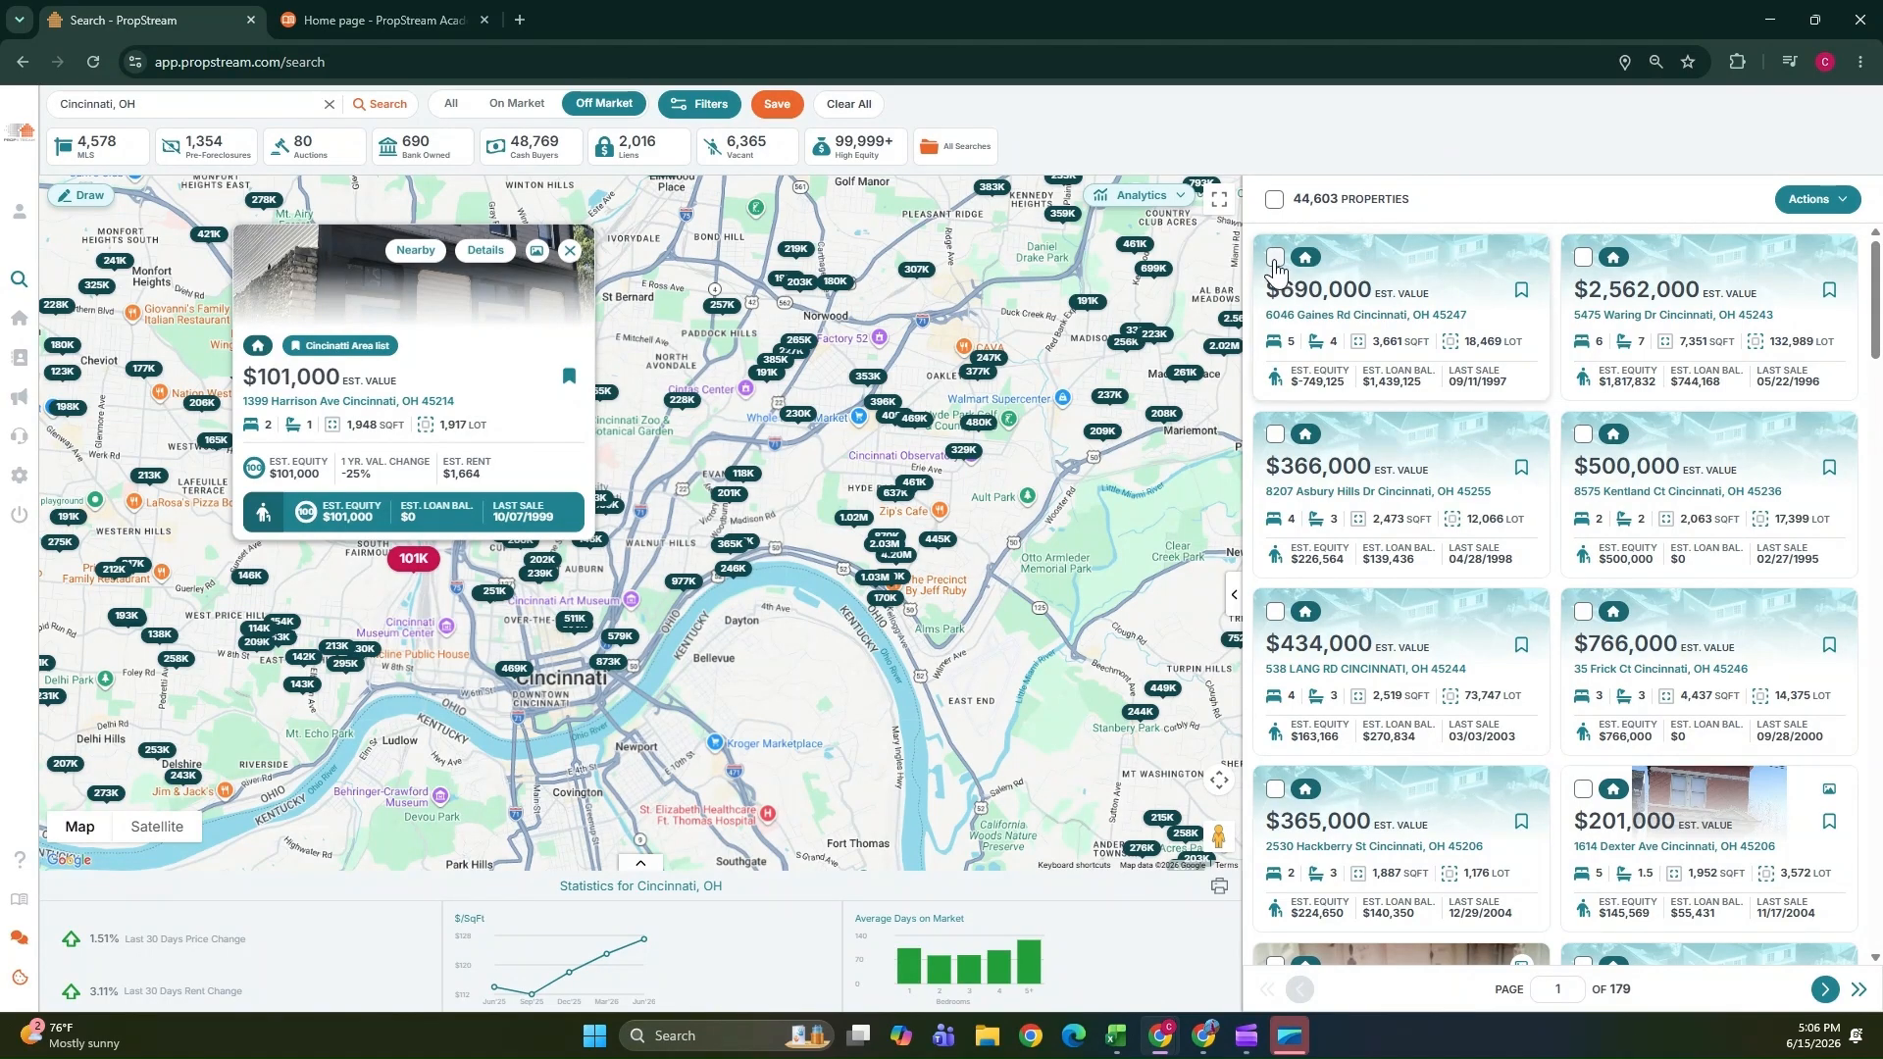
{"action": "left_click", "coordinate": [1275, 259]}
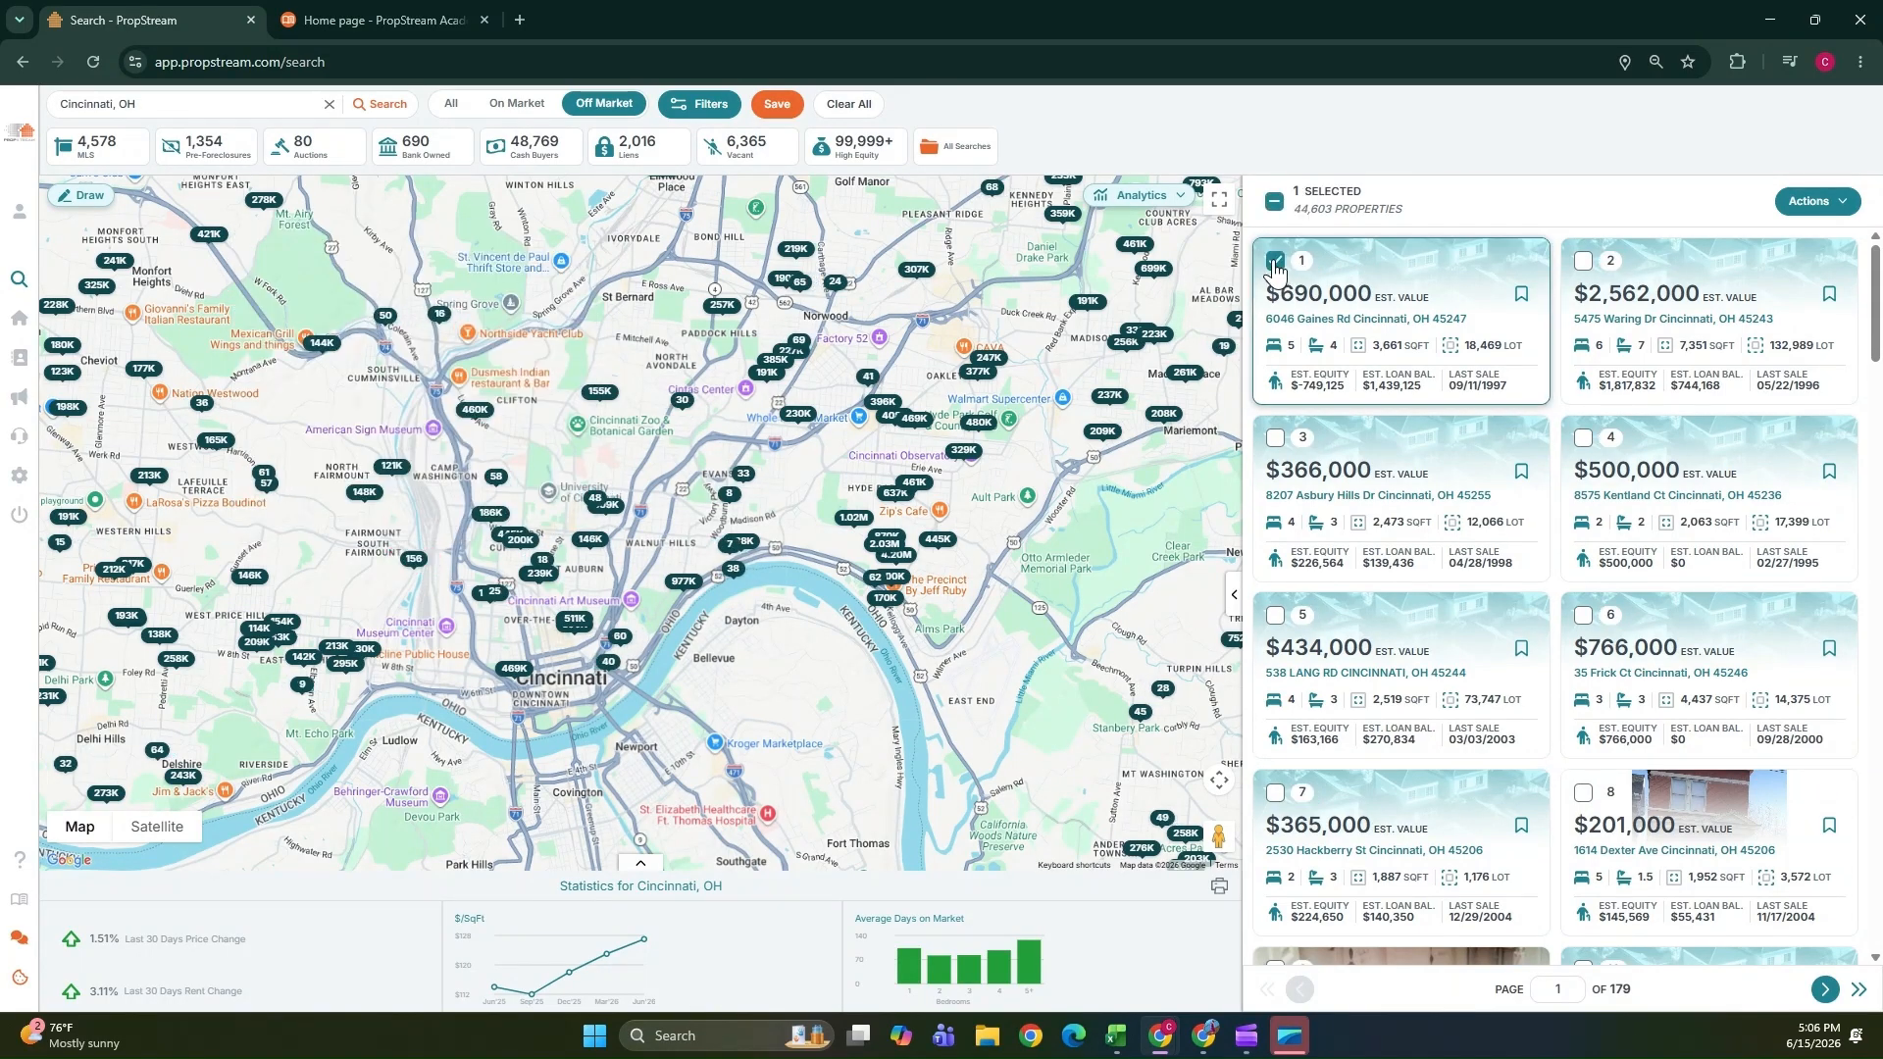
{"action": "left_click", "coordinate": [1580, 618]}
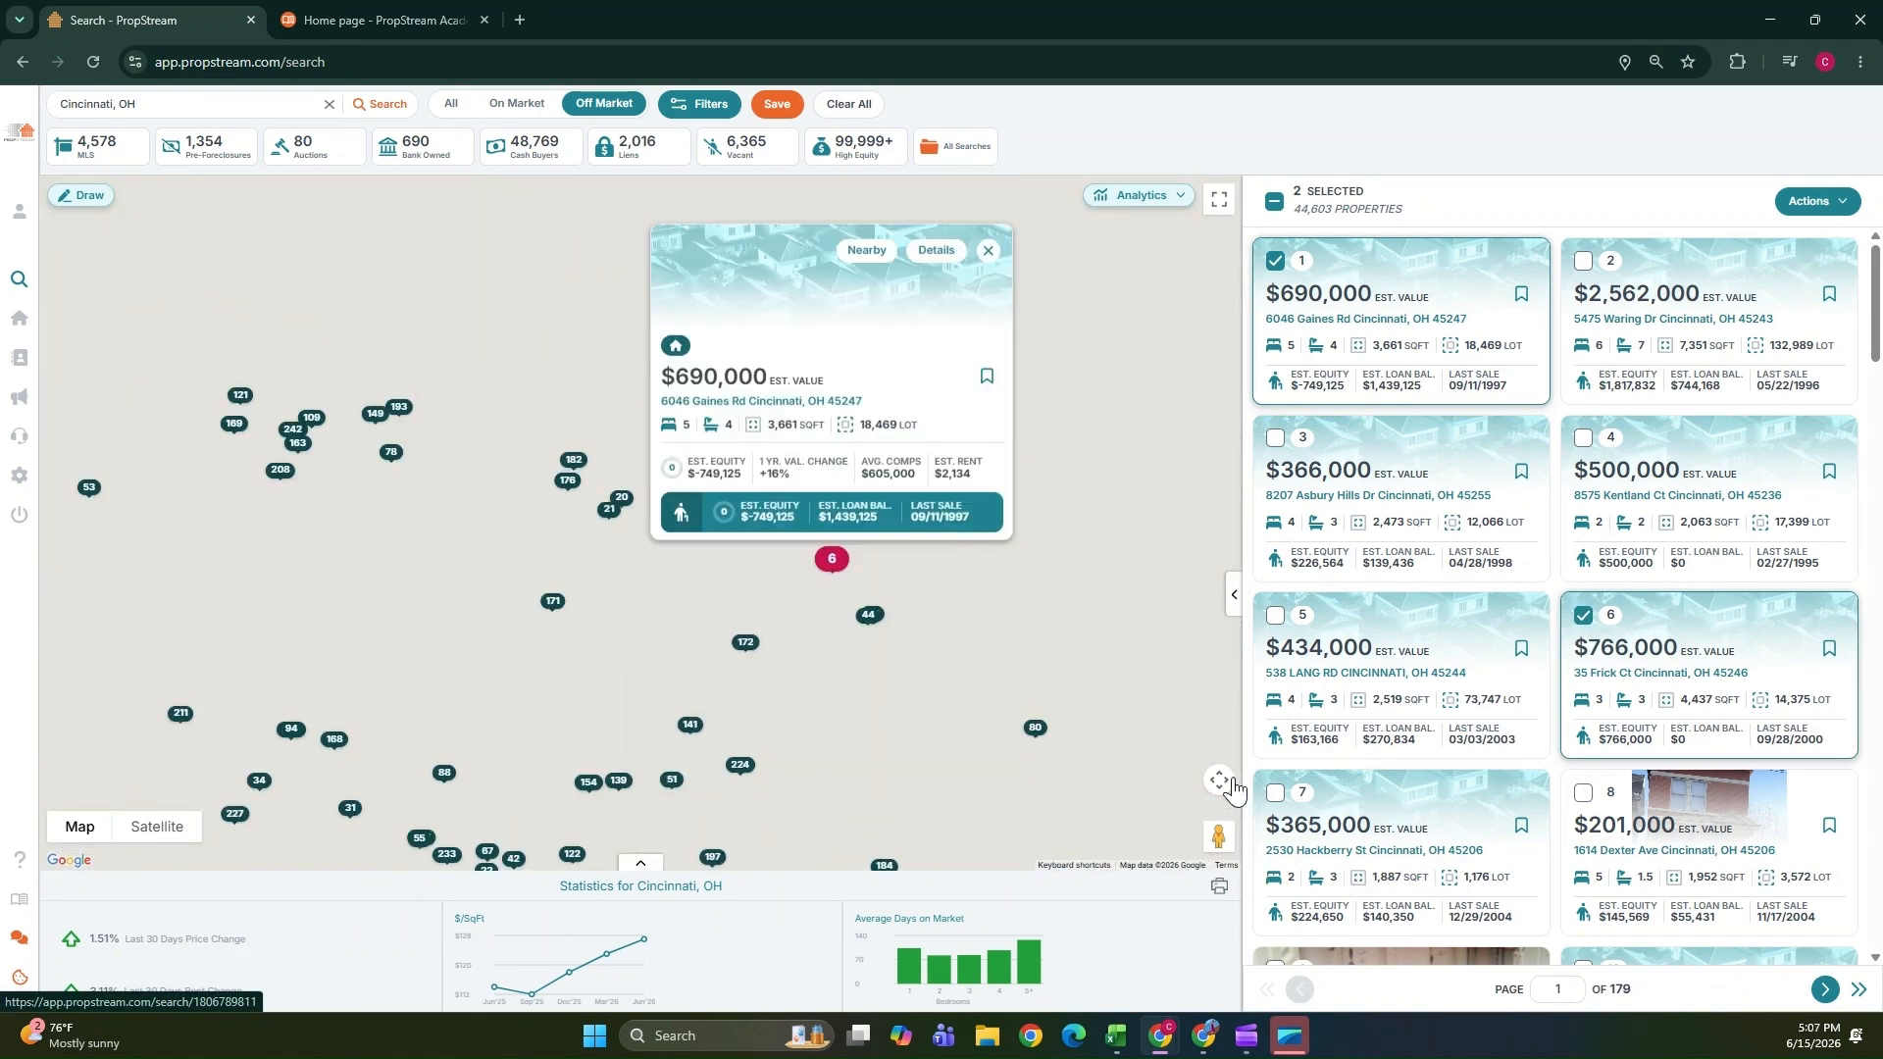
{"action": "scroll", "coordinate": [1274, 775], "scroll_direction": "down", "scroll_amount": 2}
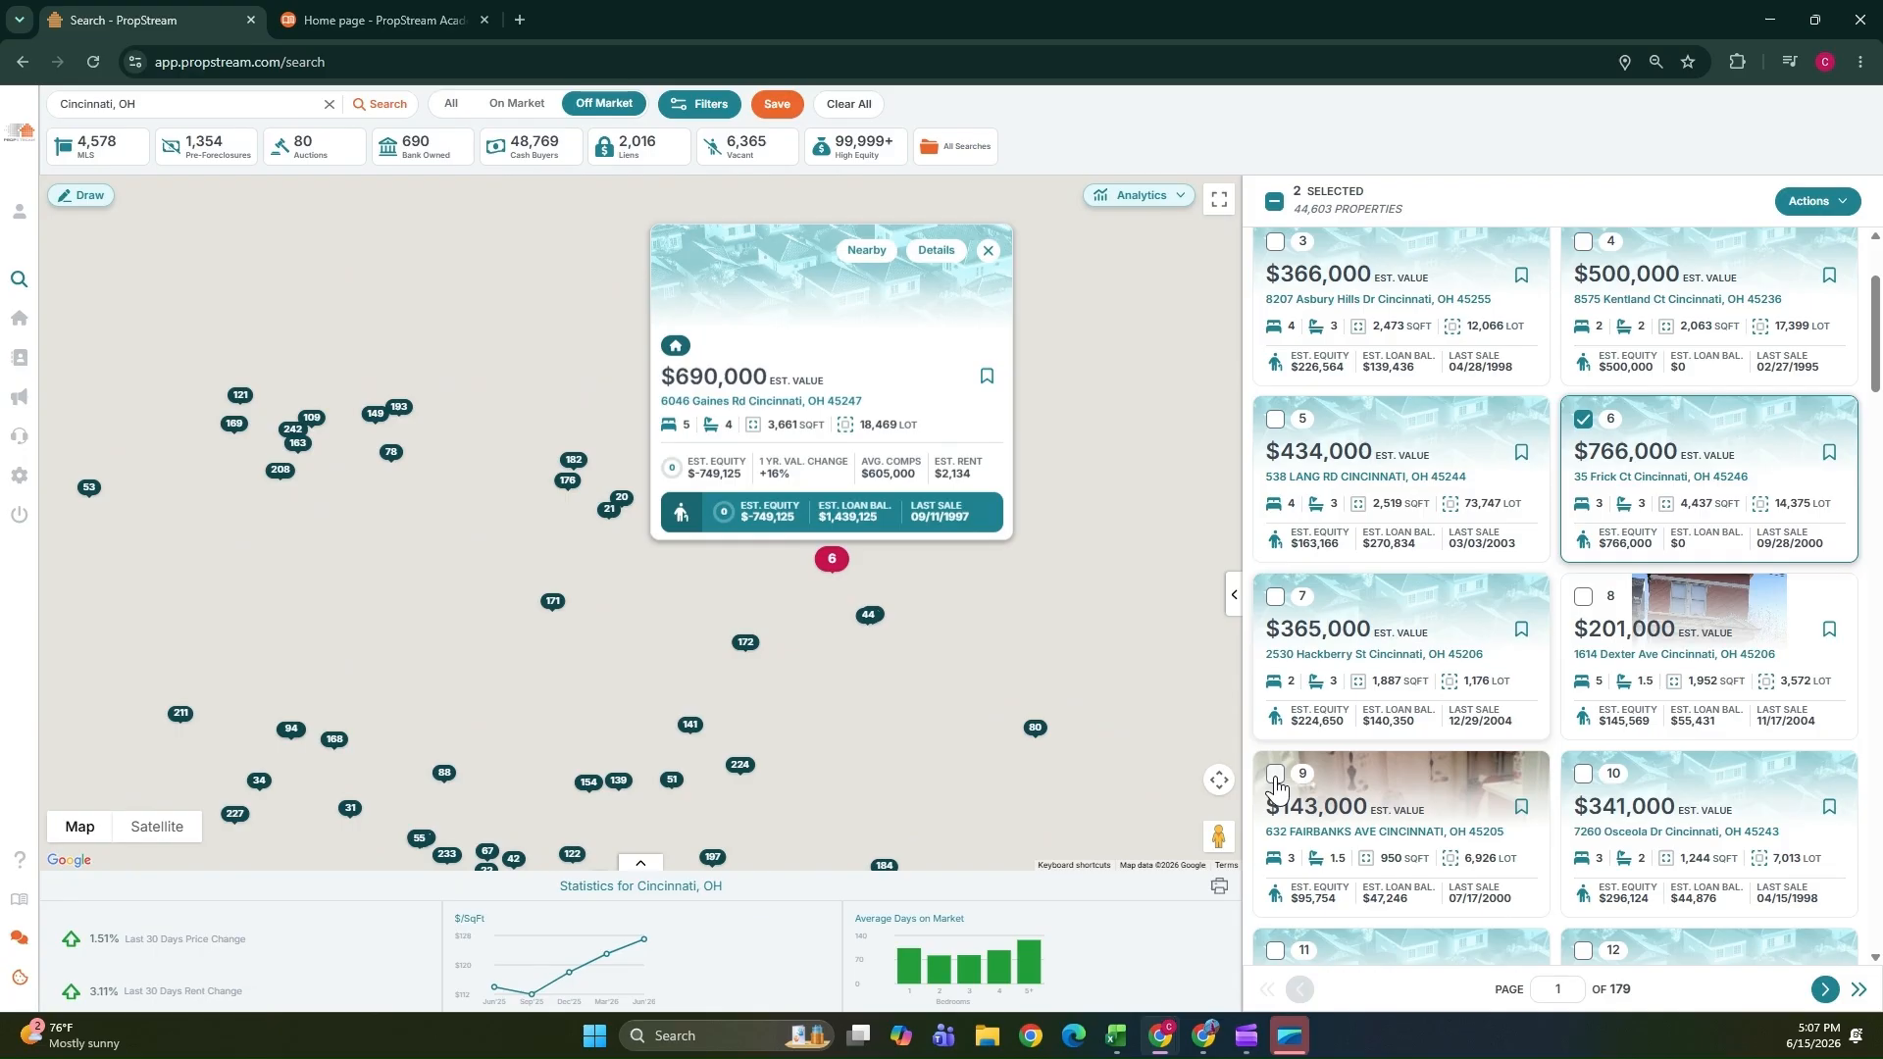
{"action": "left_click", "coordinate": [1275, 775]}
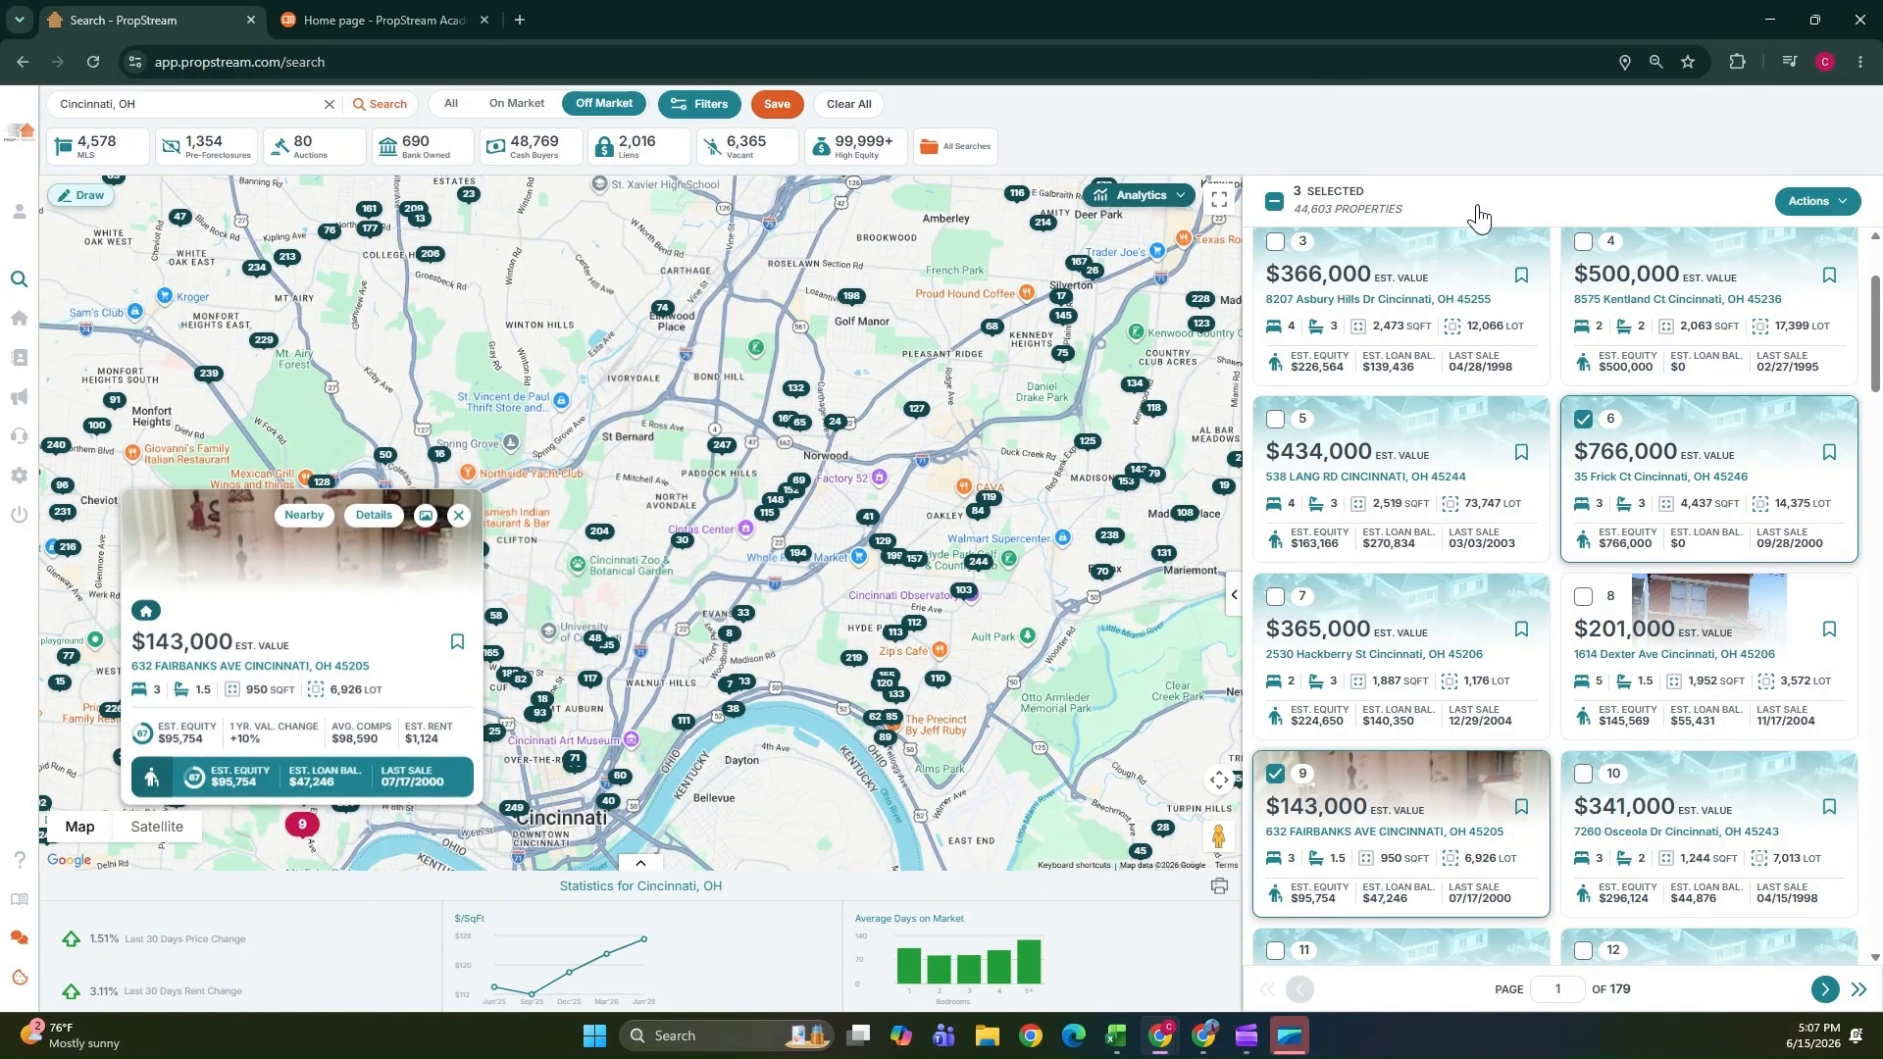
Add the selected properties to a new marketing list named "Cincinatti List 2".
{"action": "left_click", "coordinate": [1832, 206]}
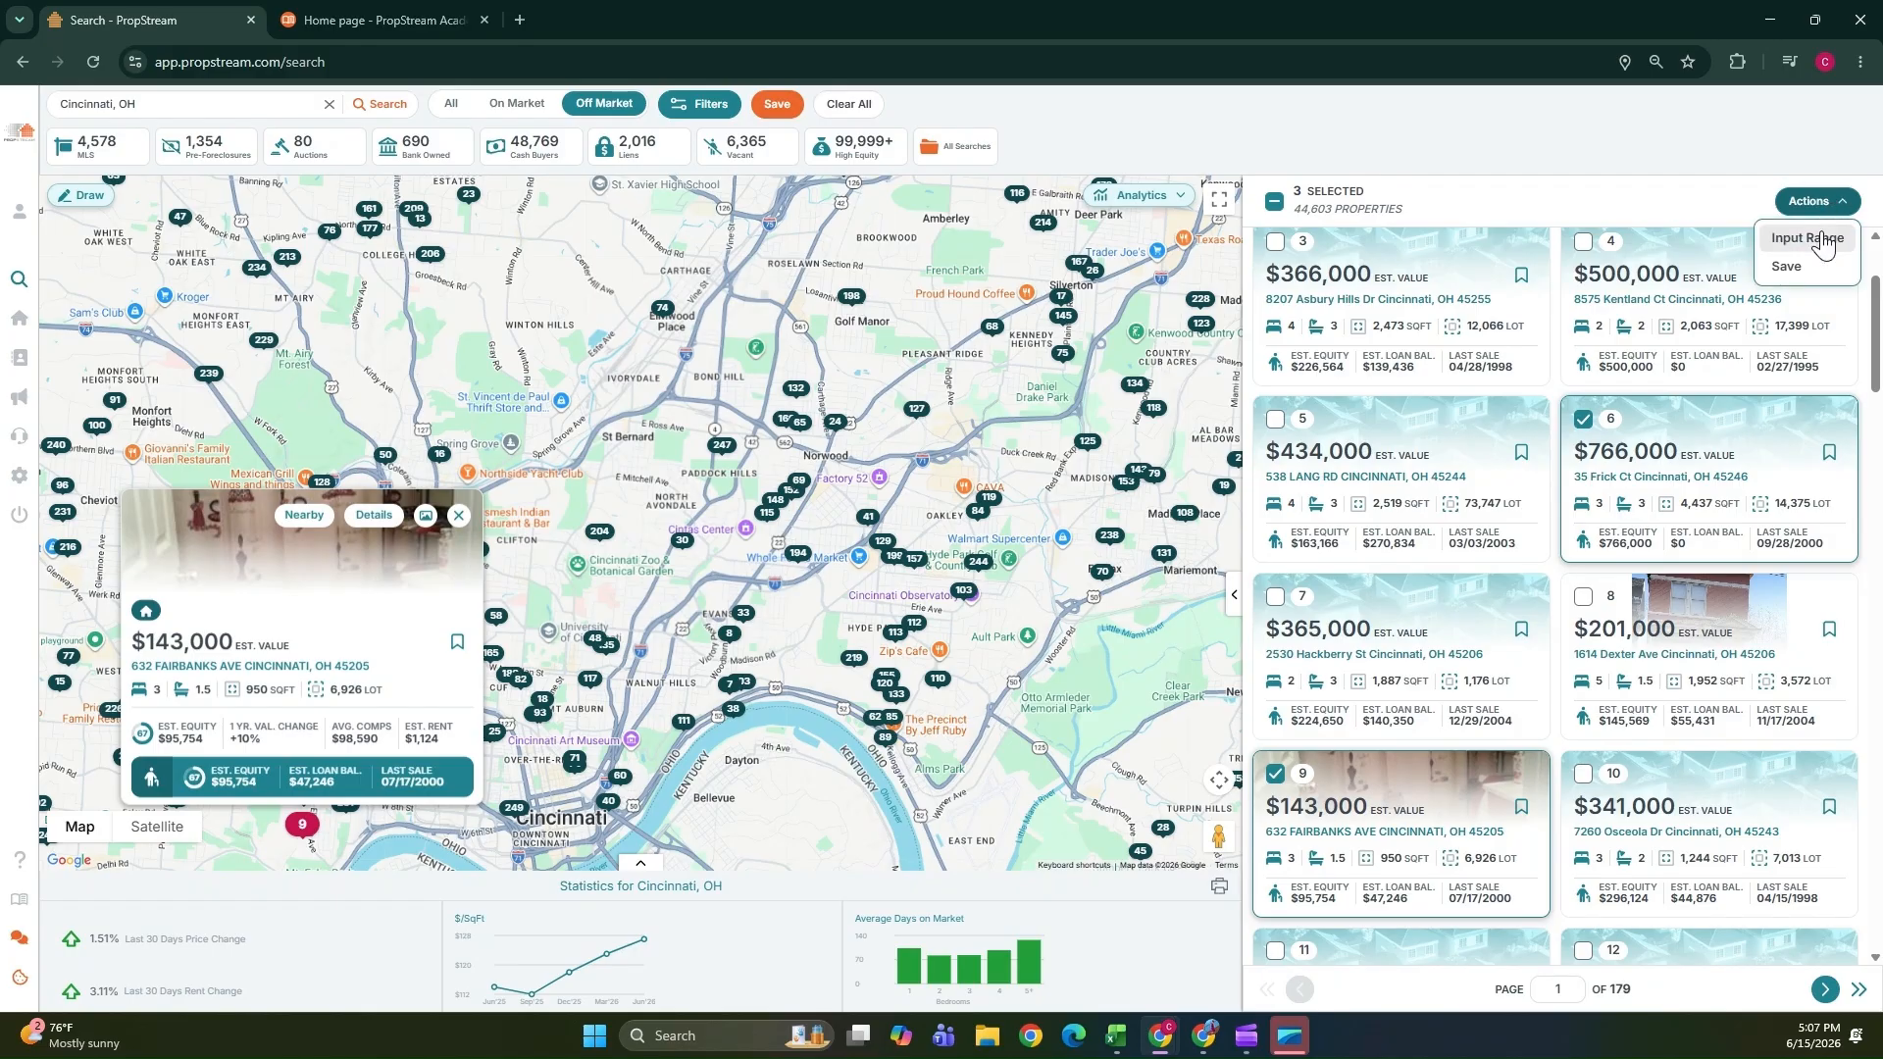
{"action": "left_click", "coordinate": [1800, 266]}
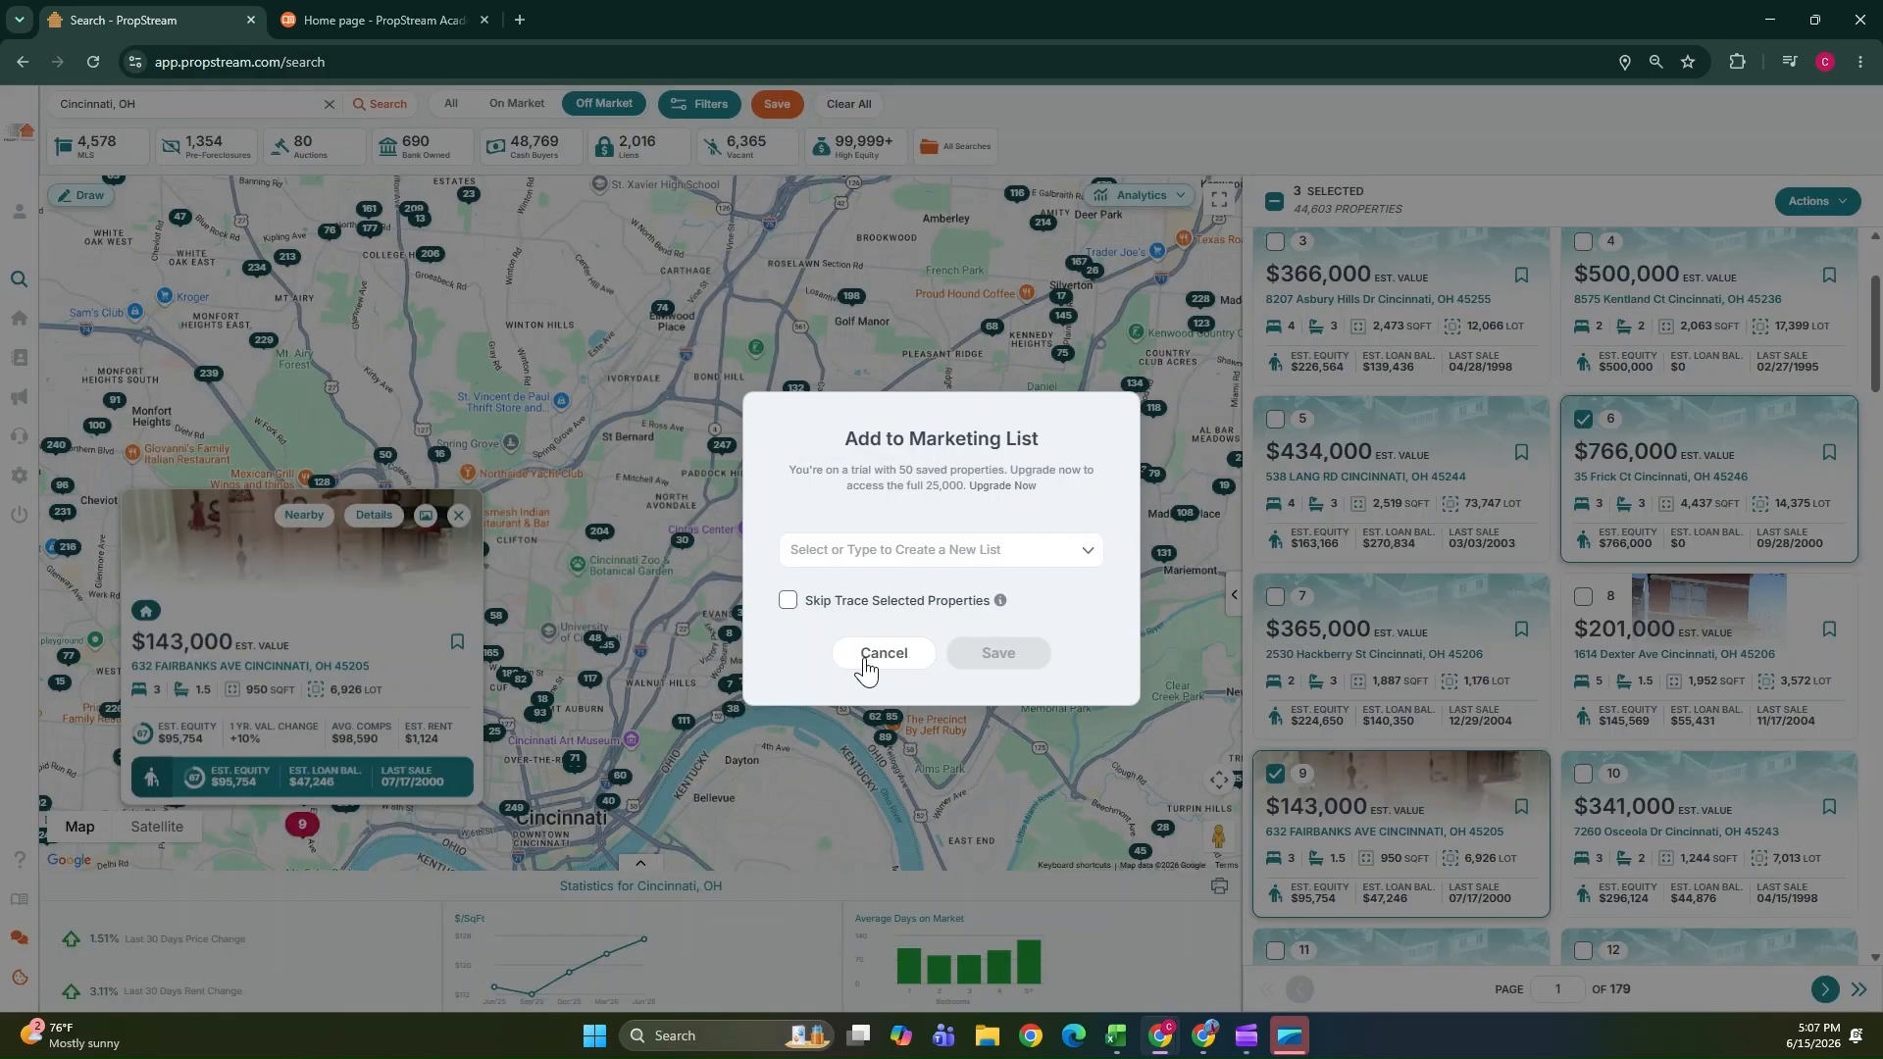
{"action": "left_click", "coordinate": [908, 550]}
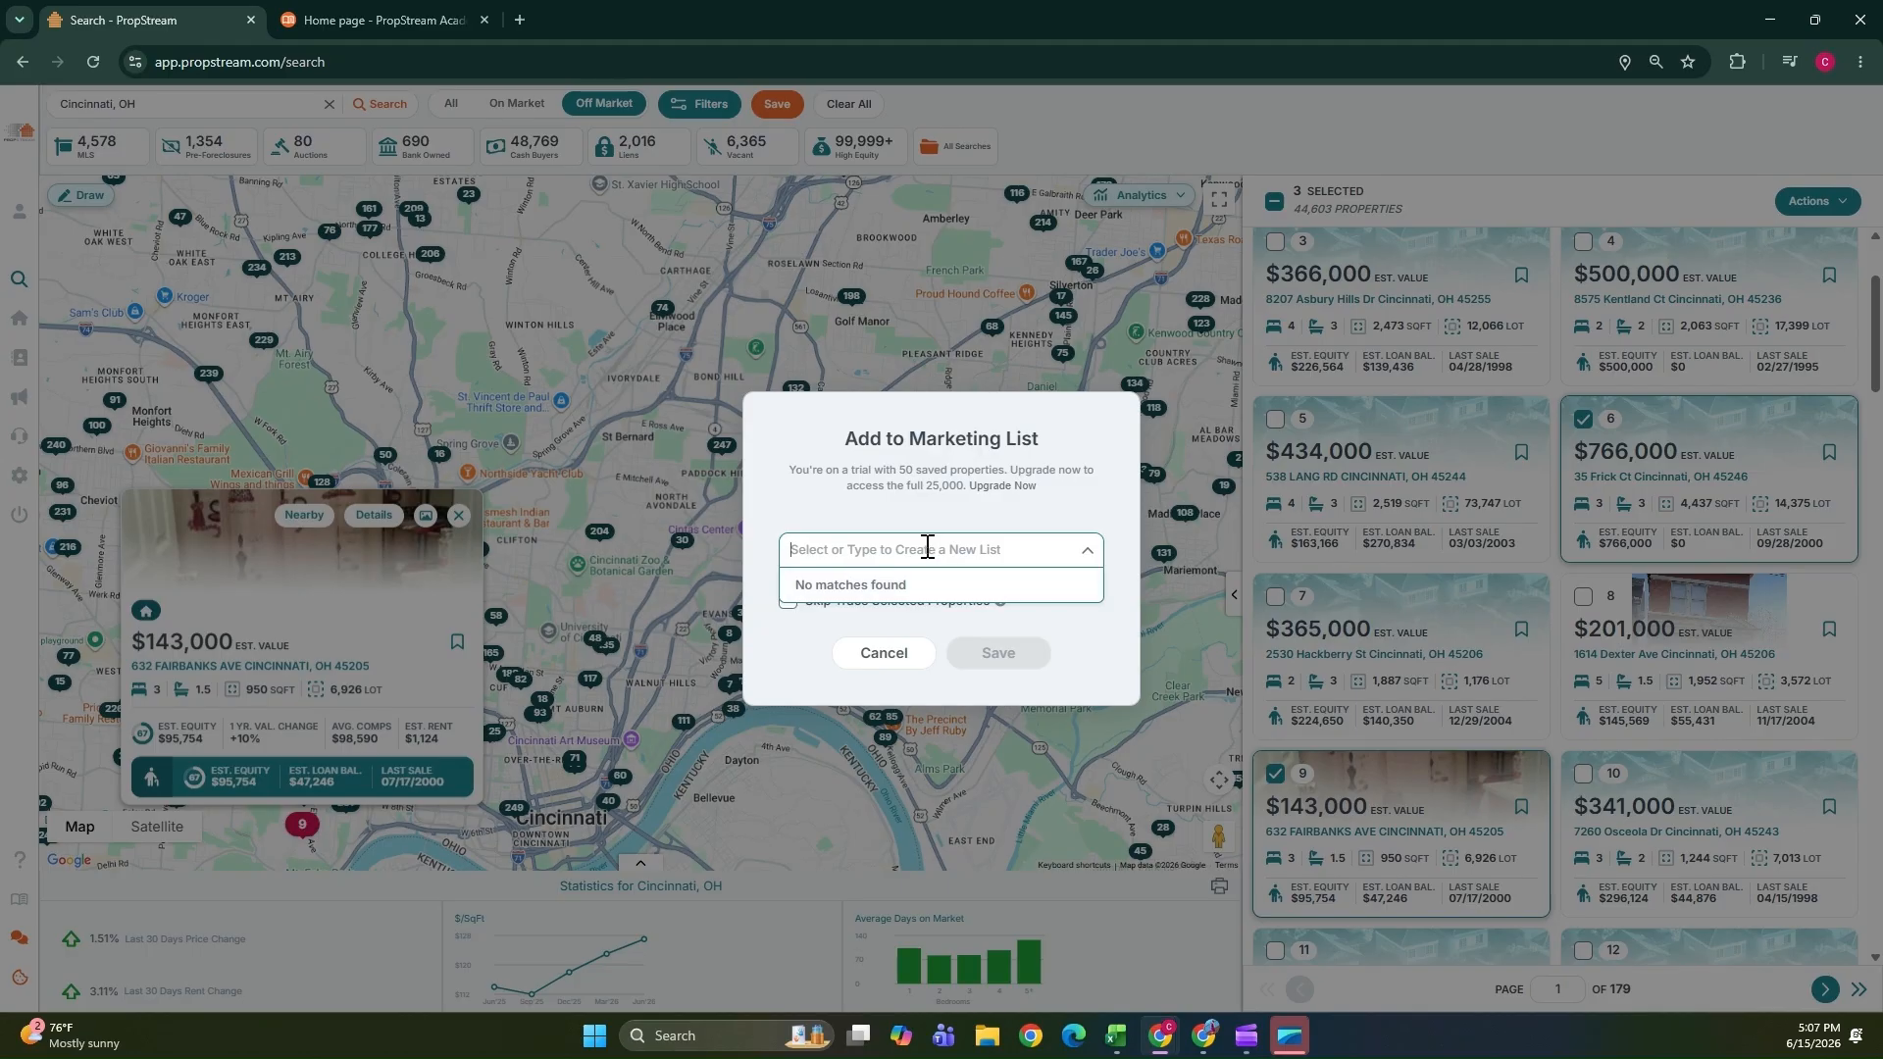
{"action": "type", "text": "Cinc"}
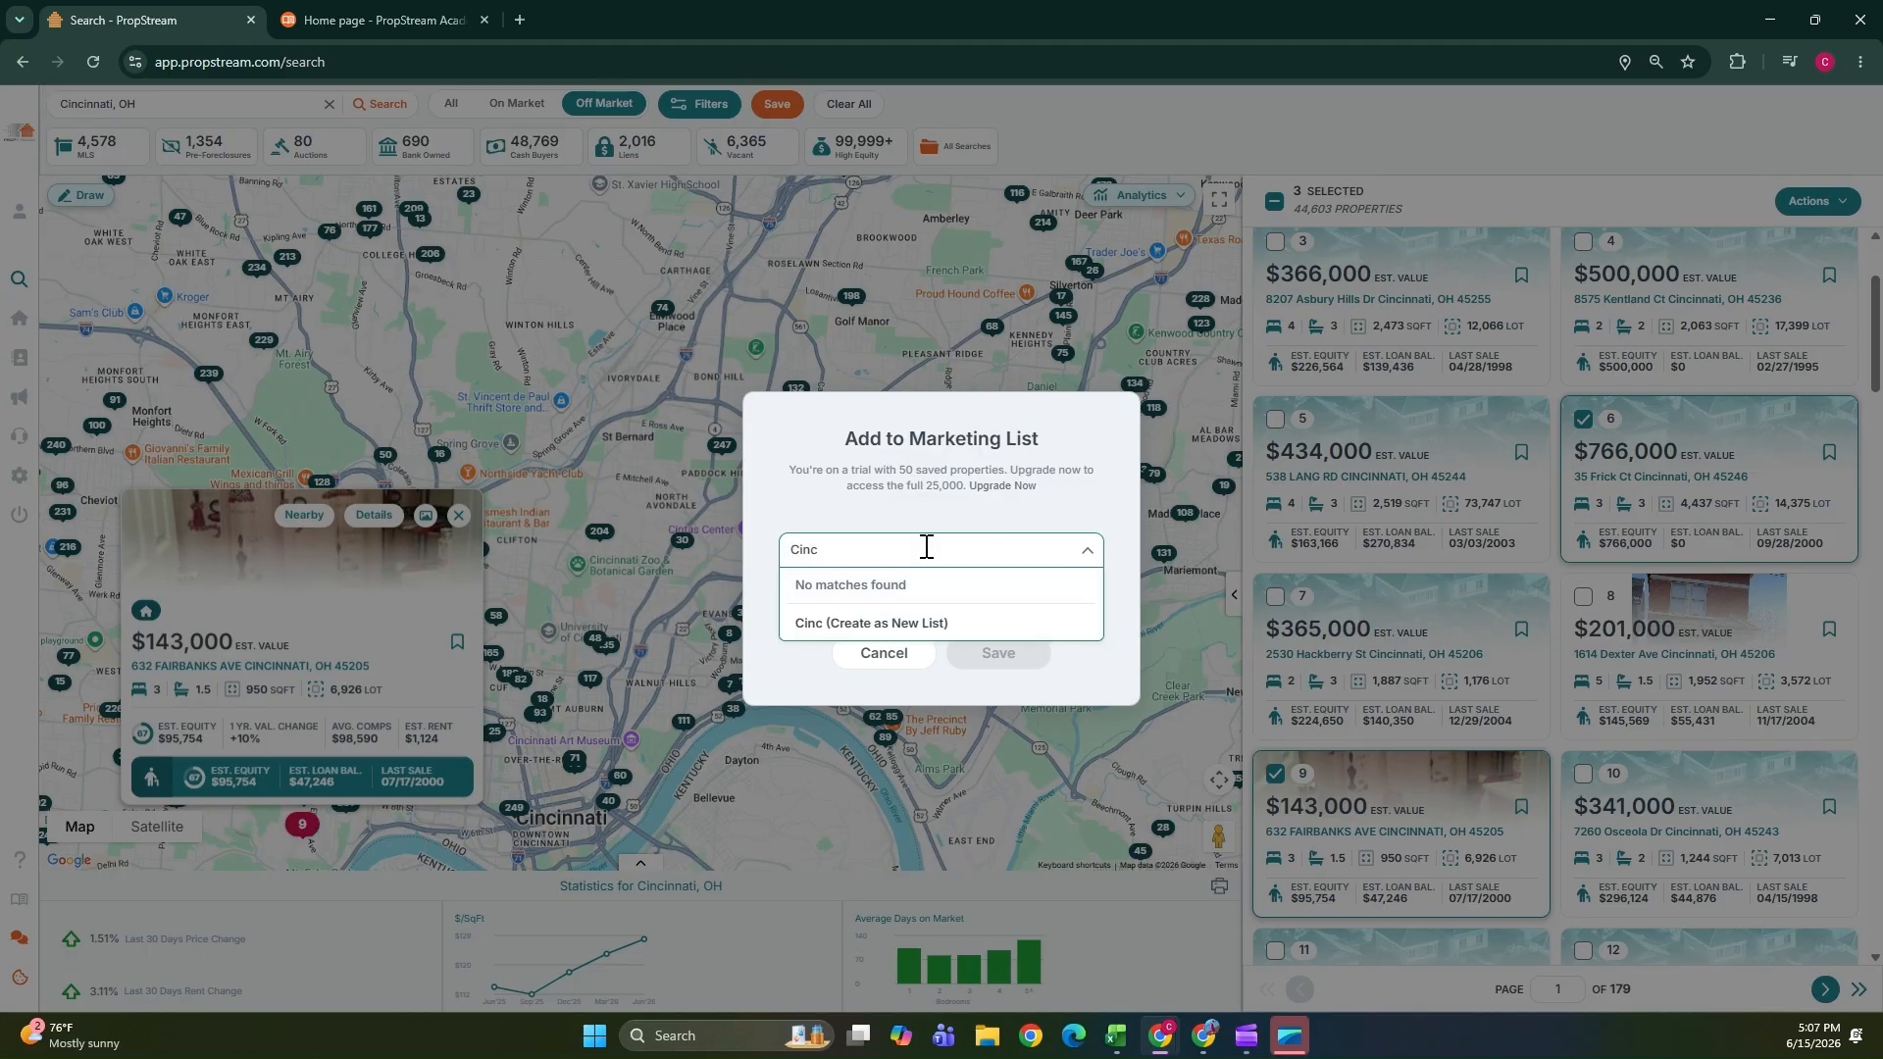
{"action": "key", "text": "BackSpace"}
{"action": "key", "text": "BackSpace"}
{"action": "key", "text": "BackSpace"}
{"action": "key", "text": "BackSpace"}
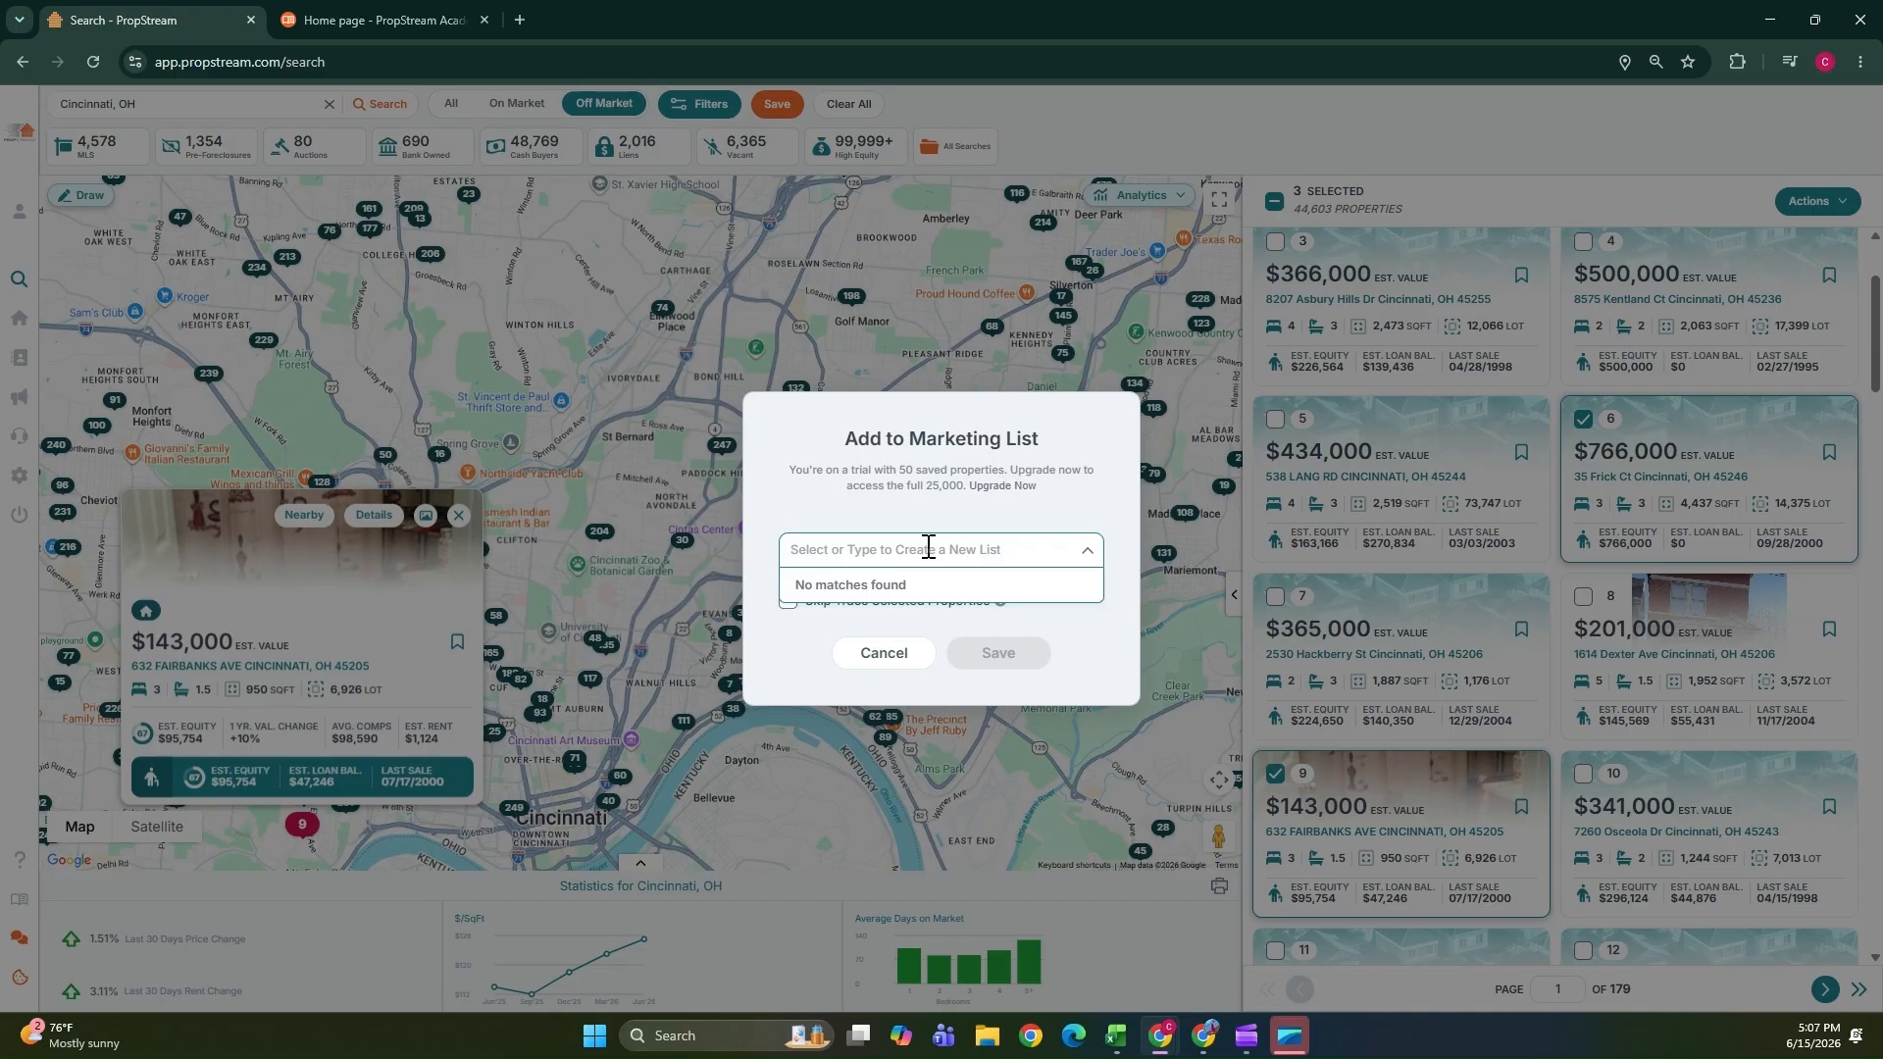
{"action": "type", "text": "Cinci"}
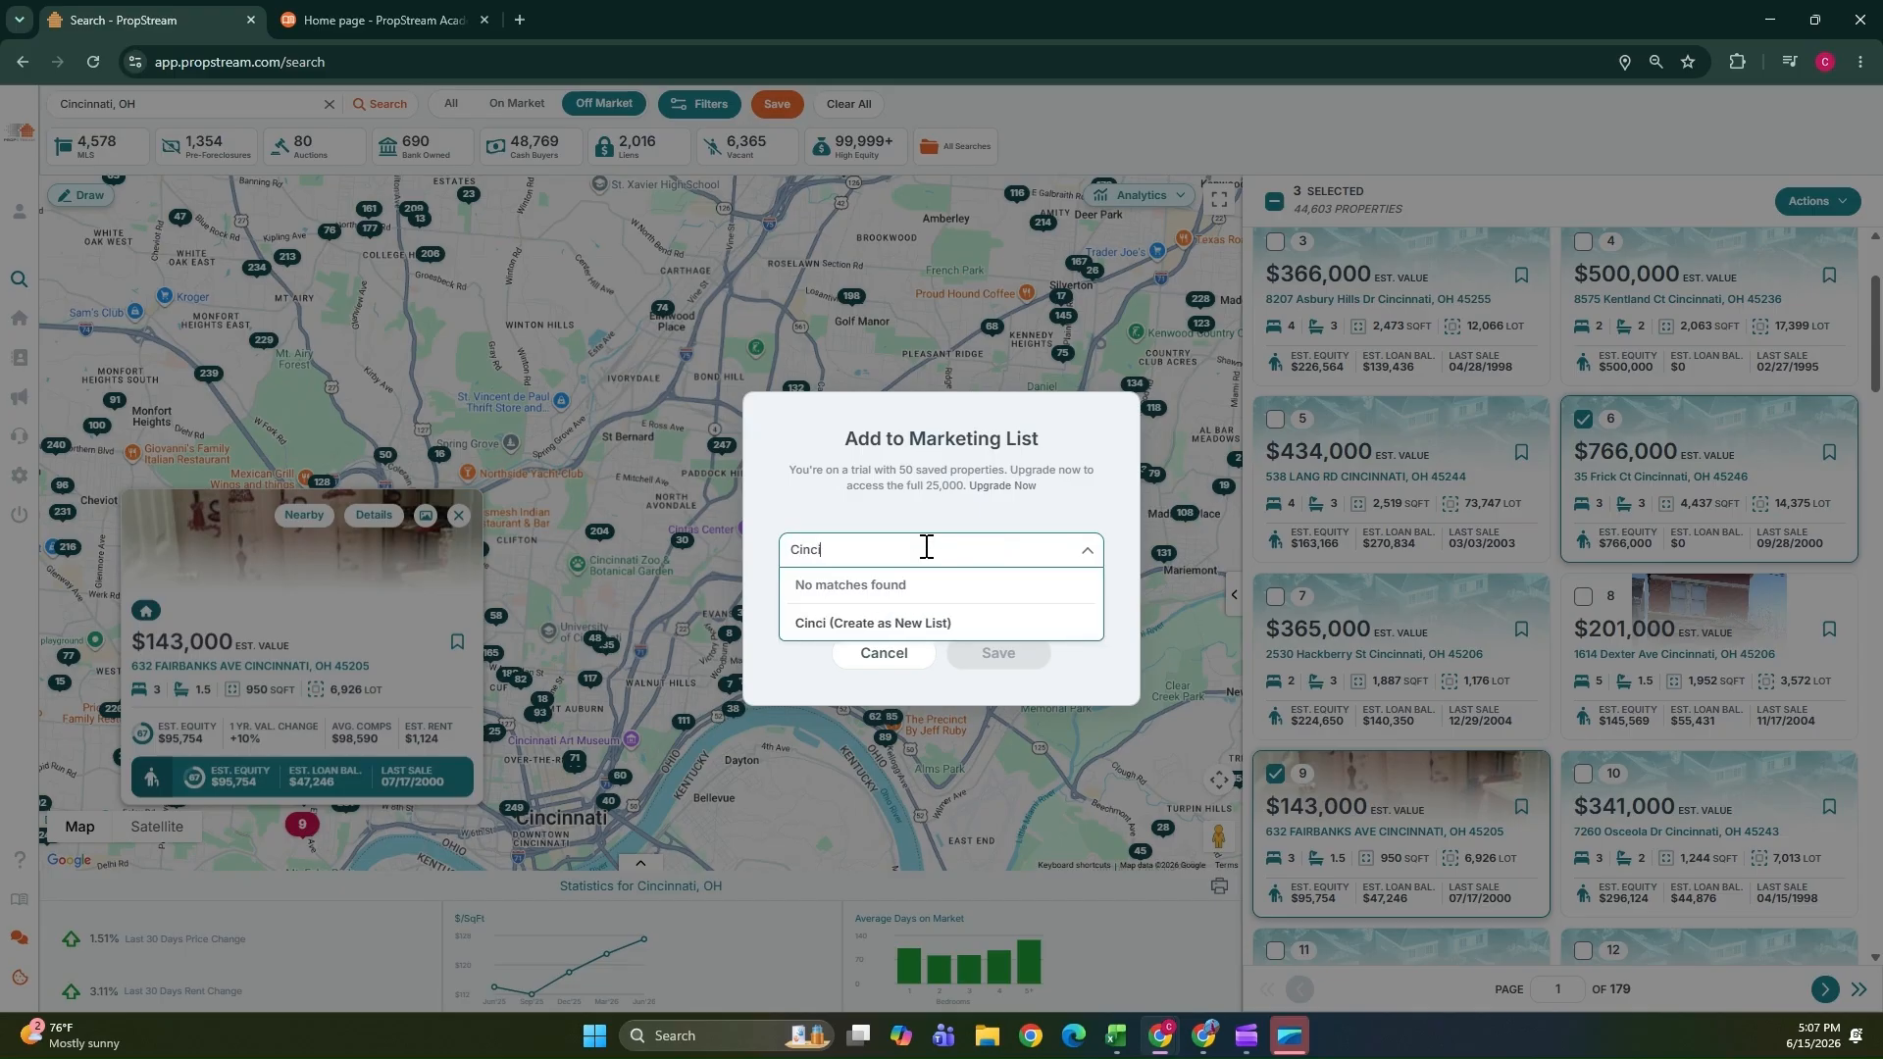
{"action": "type", "text": "natti"}
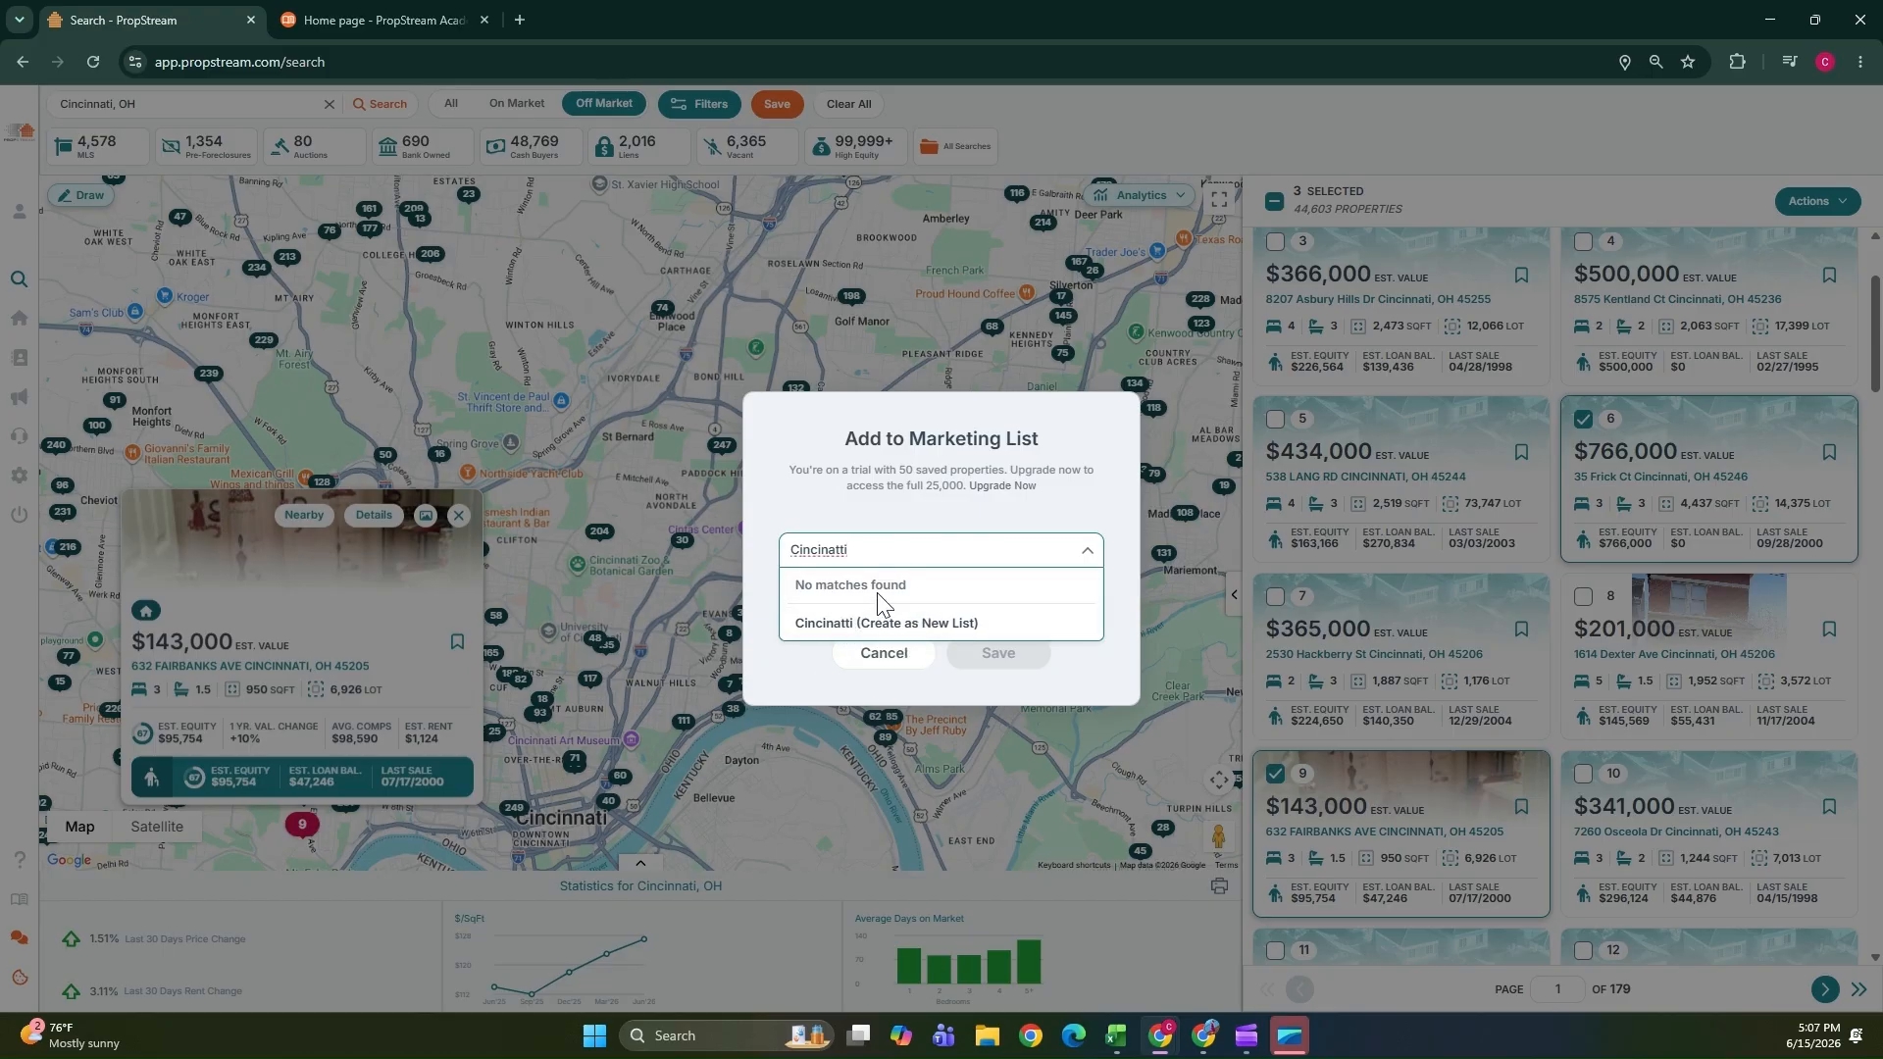
{"action": "type", "text": " List 2"}
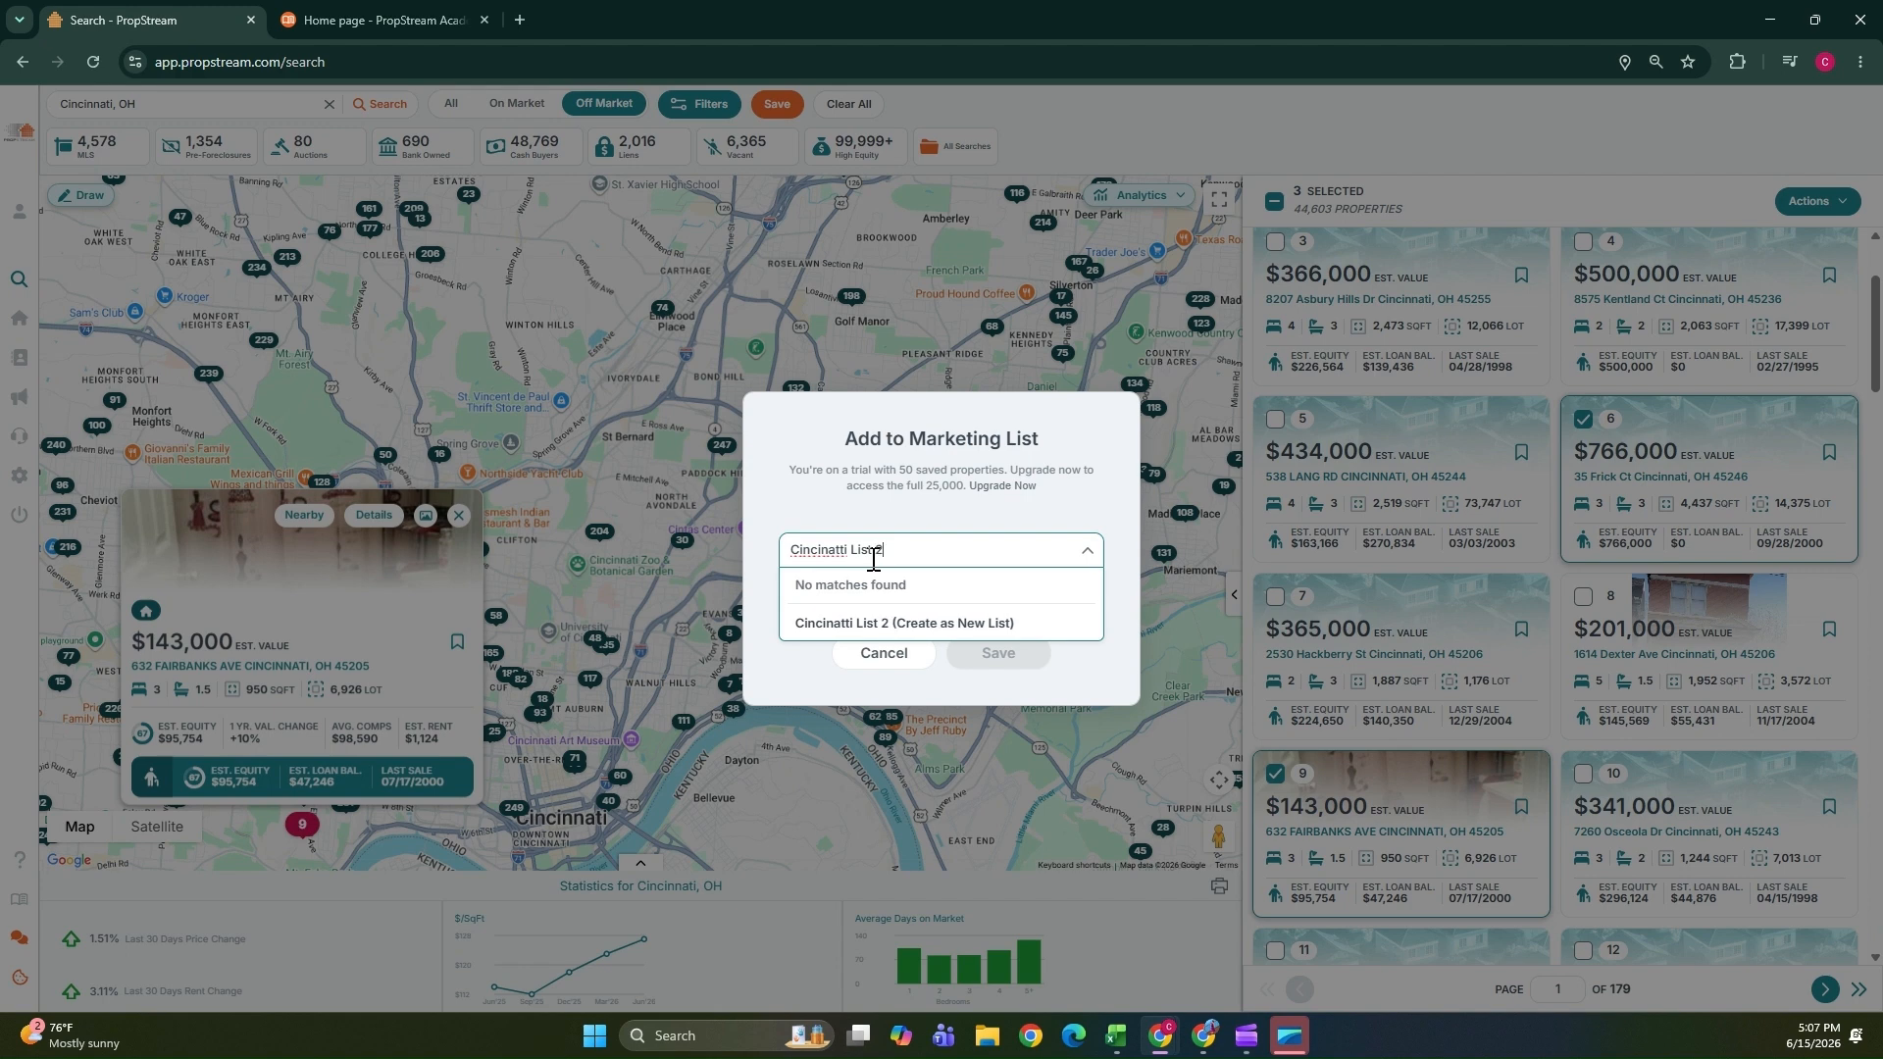
{"action": "left_click", "coordinate": [903, 635]}
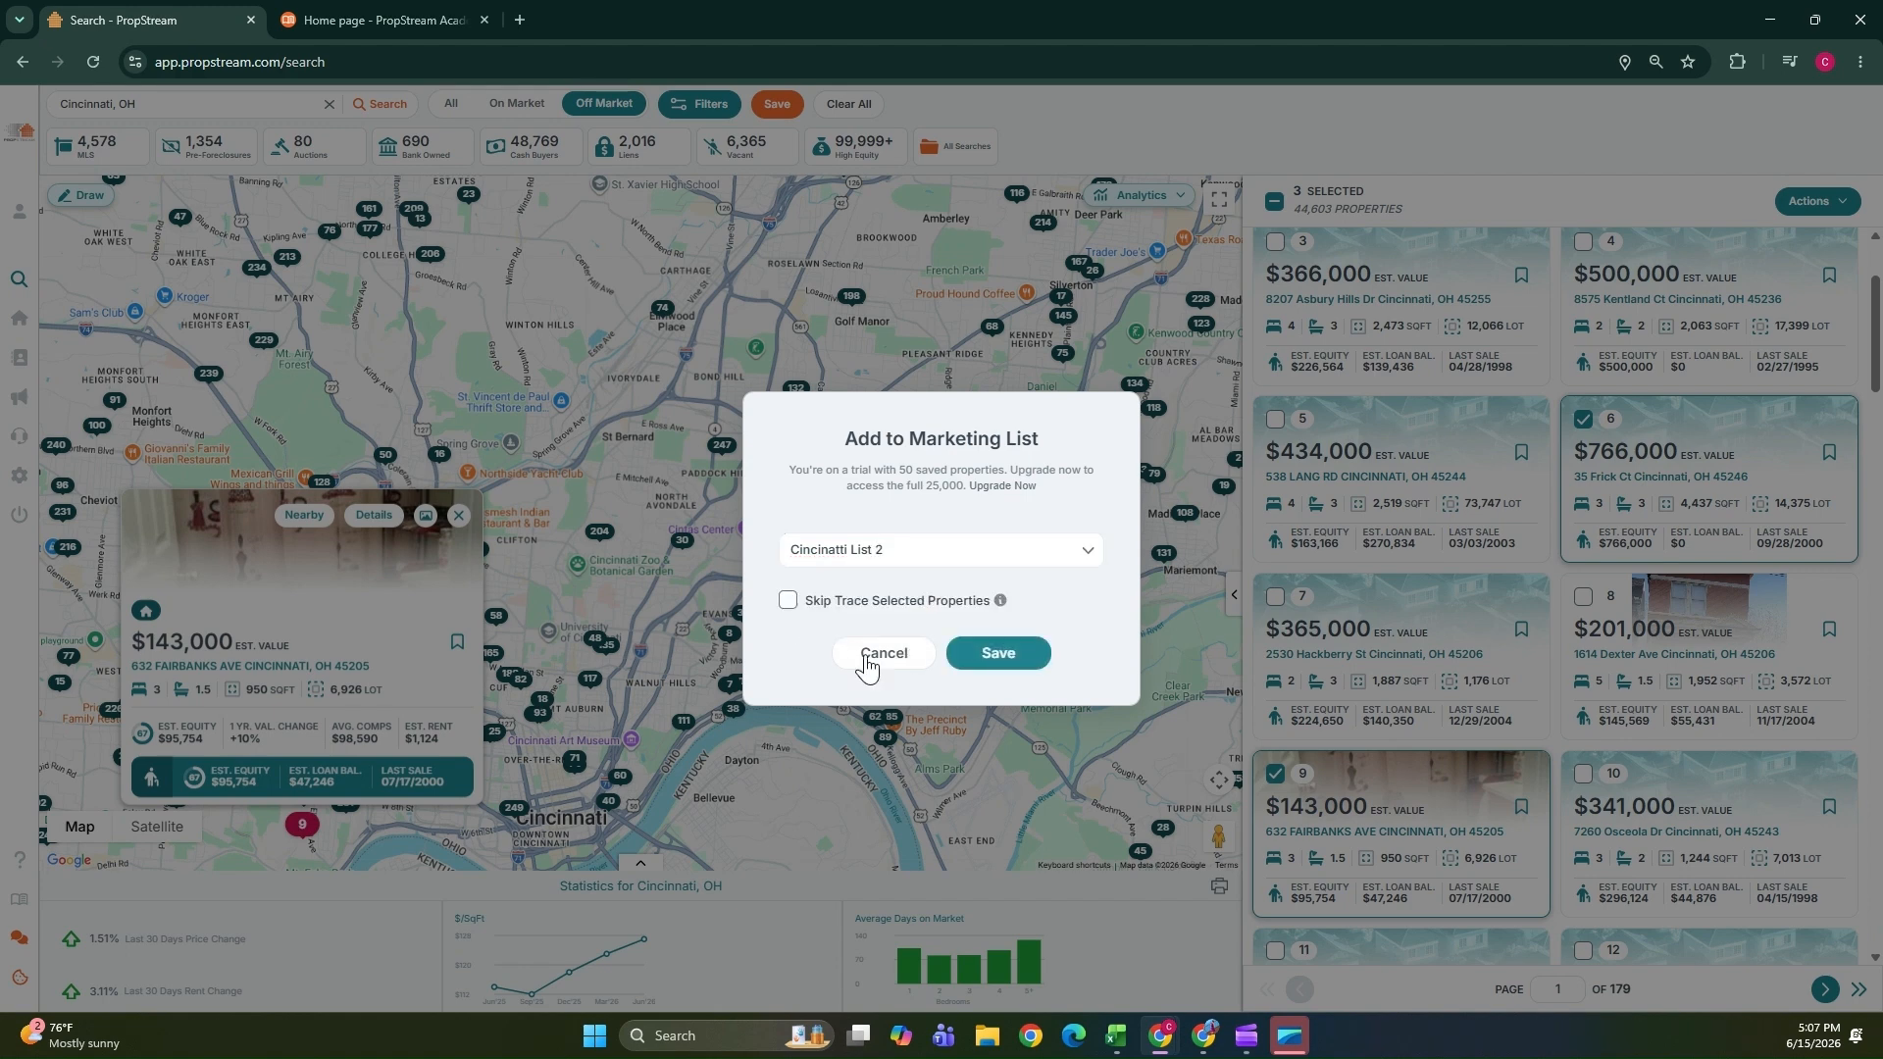
Save the marketing list with skip tracing enabled, then cancel the skip trace order.
{"action": "left_click", "coordinate": [788, 602]}
{"action": "left_click", "coordinate": [998, 655]}
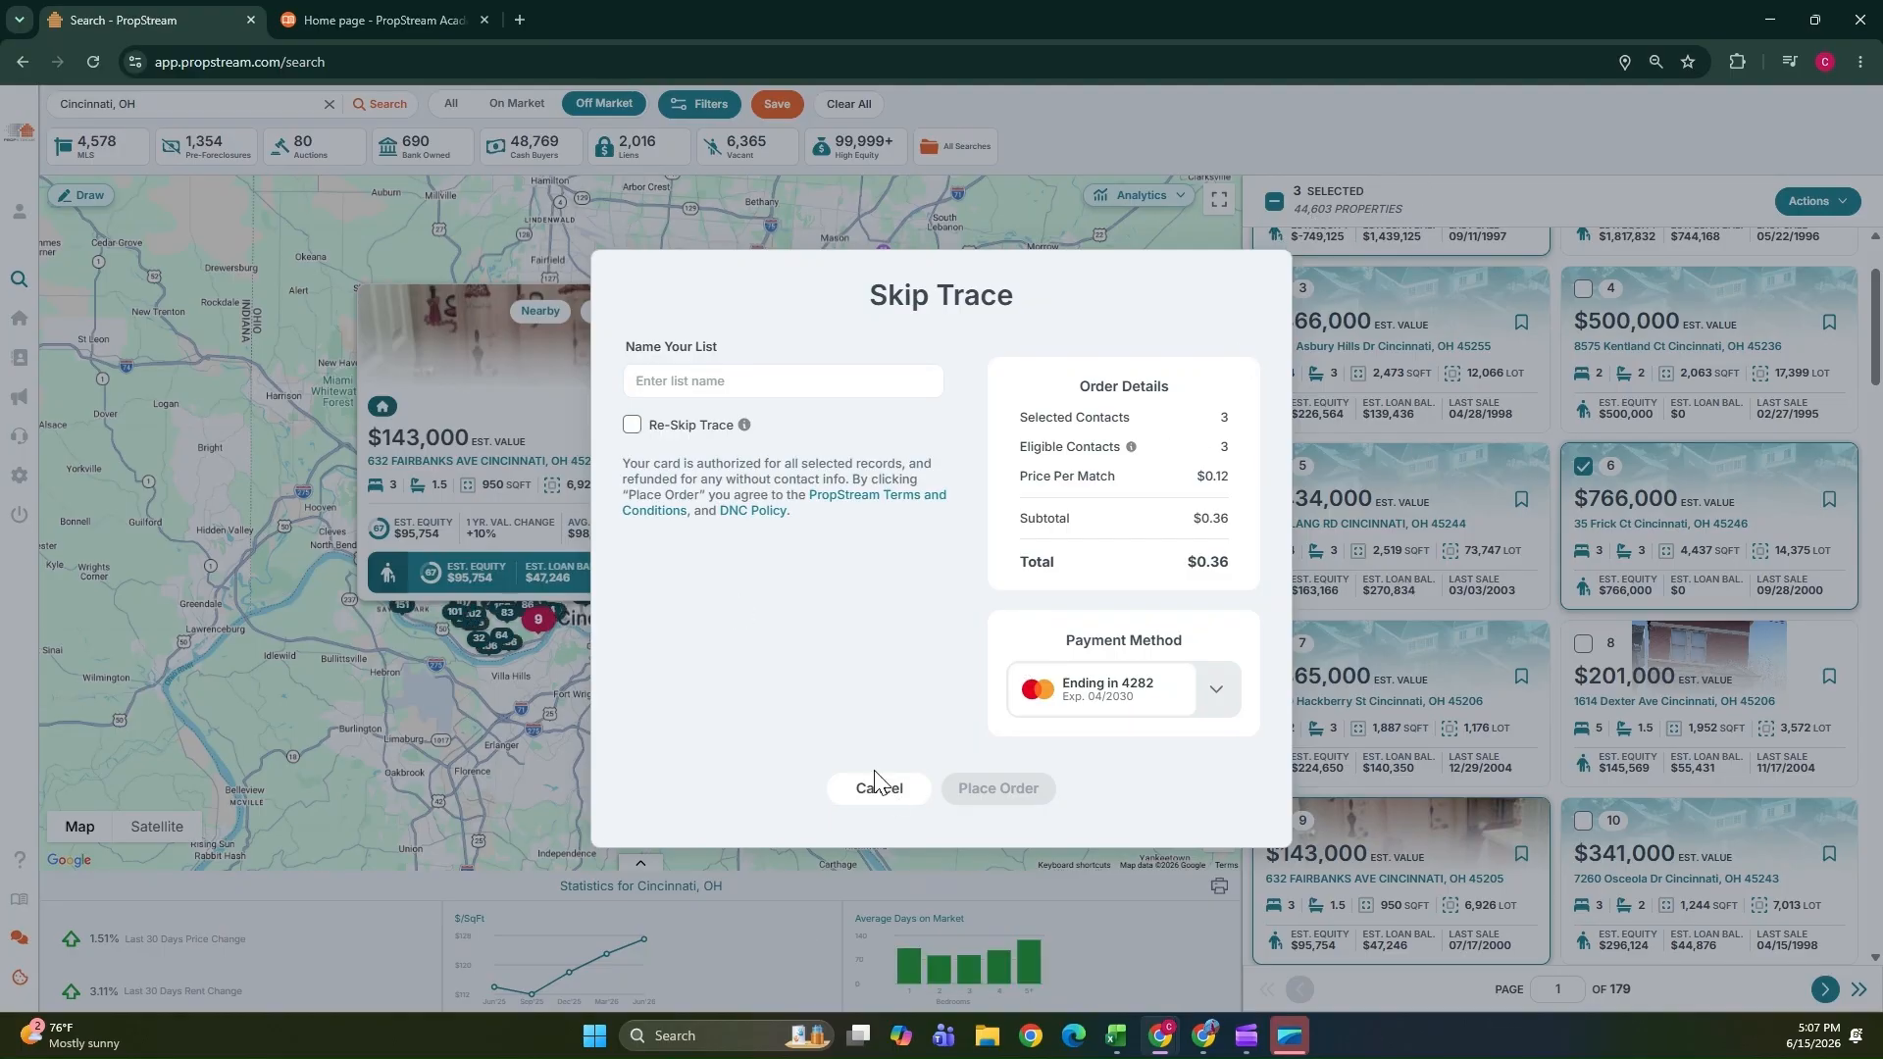
{"action": "left_click", "coordinate": [896, 789]}
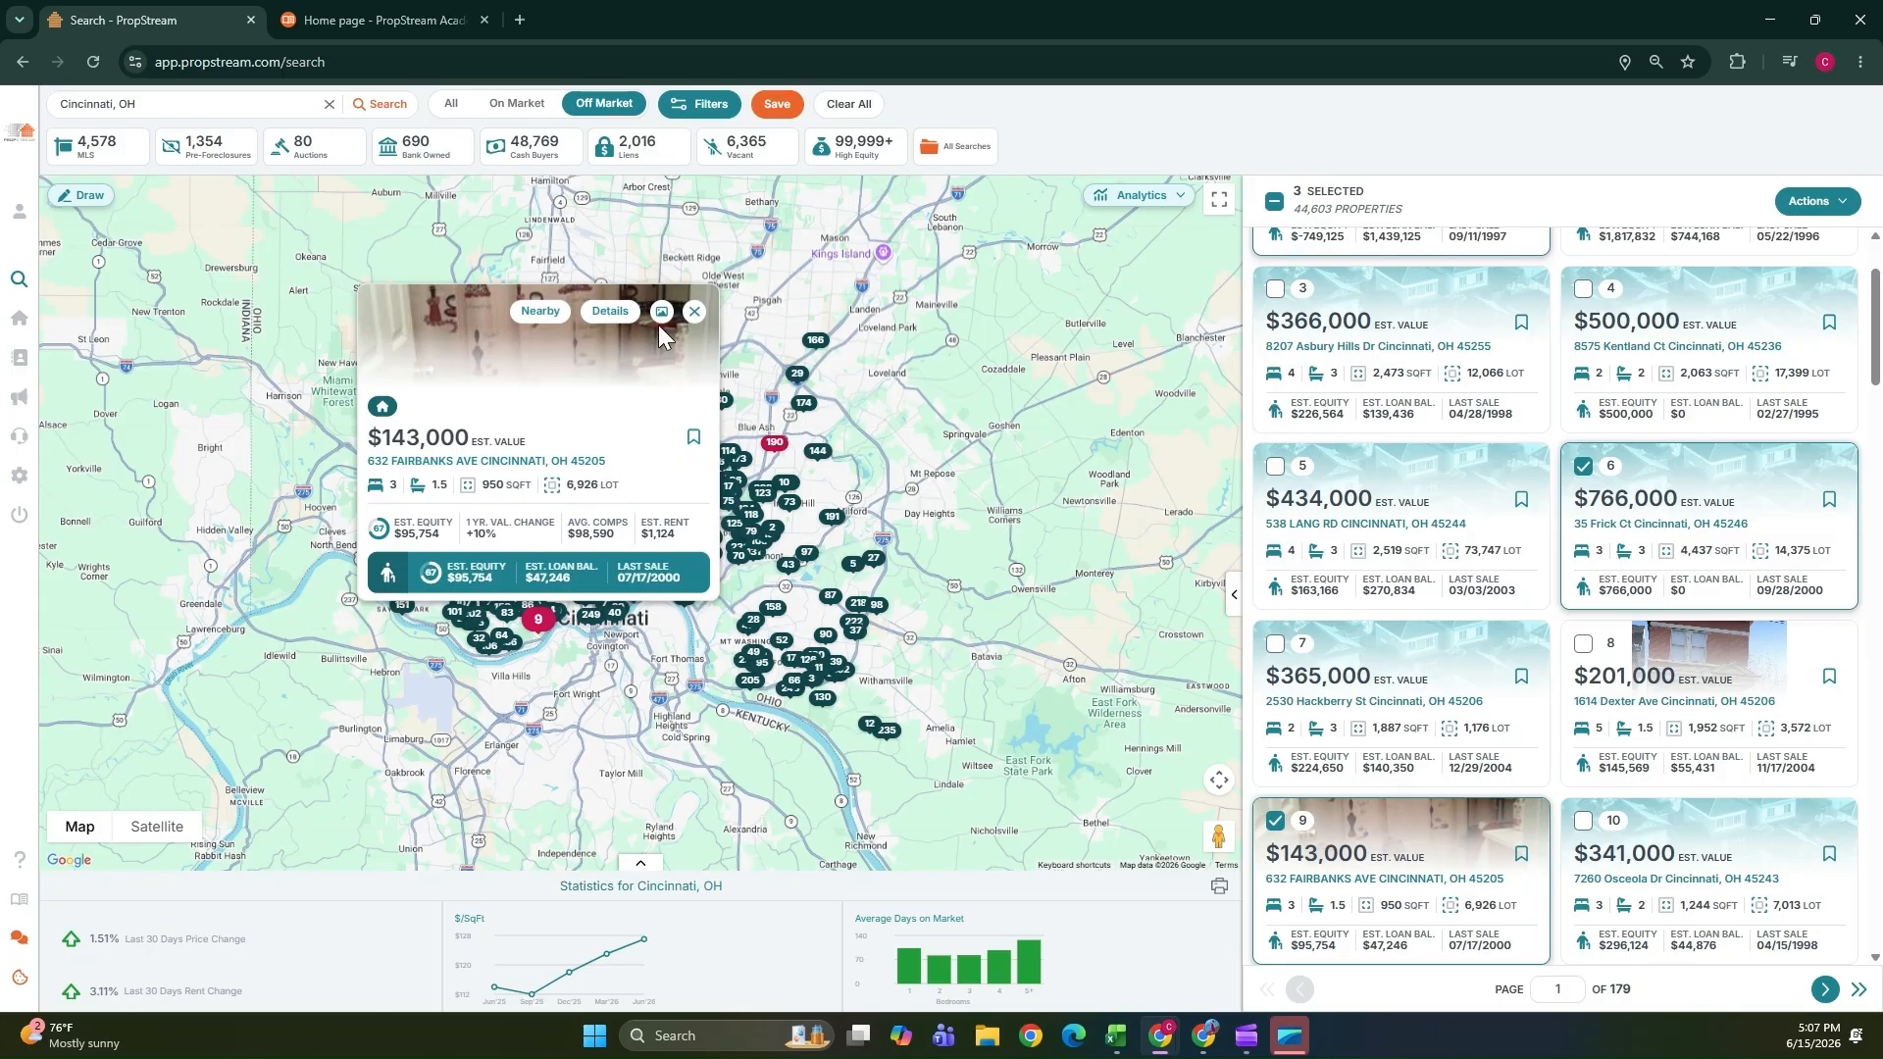
{"action": "left_click", "coordinate": [609, 329]}
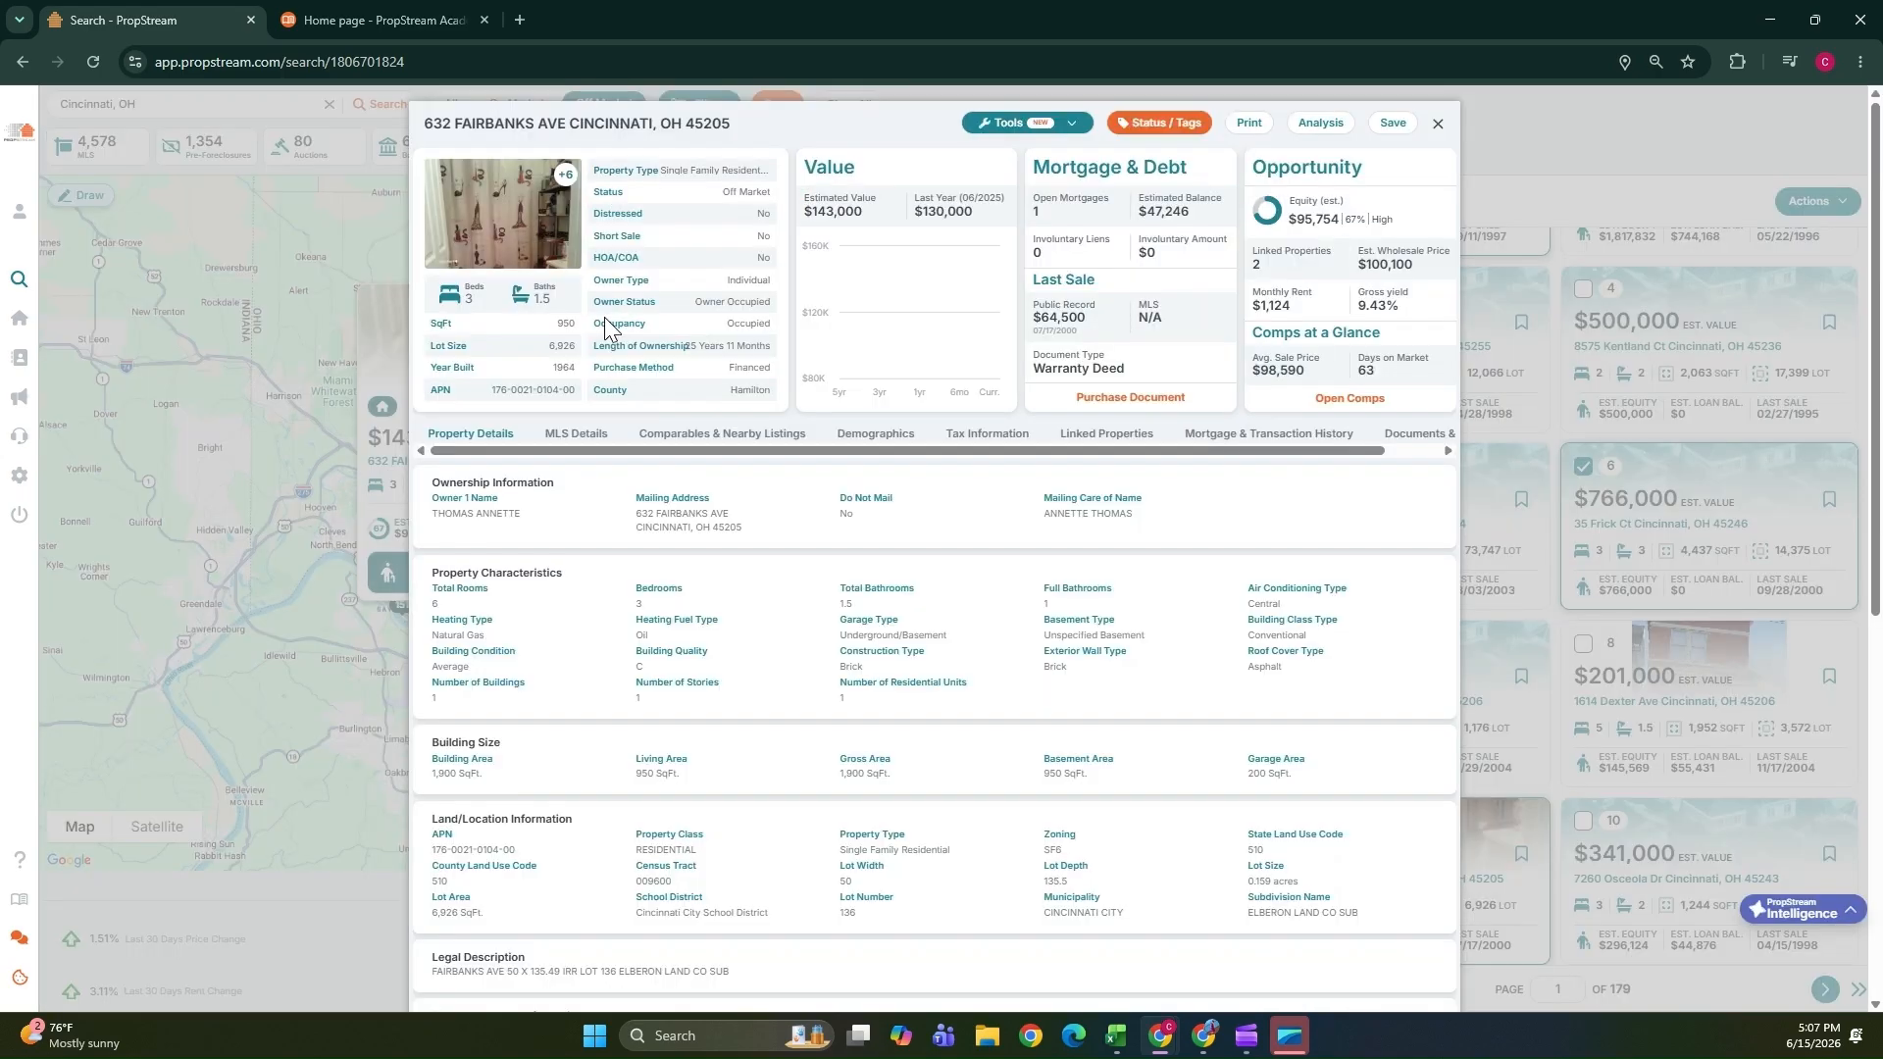
{"action": "left_click", "coordinate": [1176, 130]}
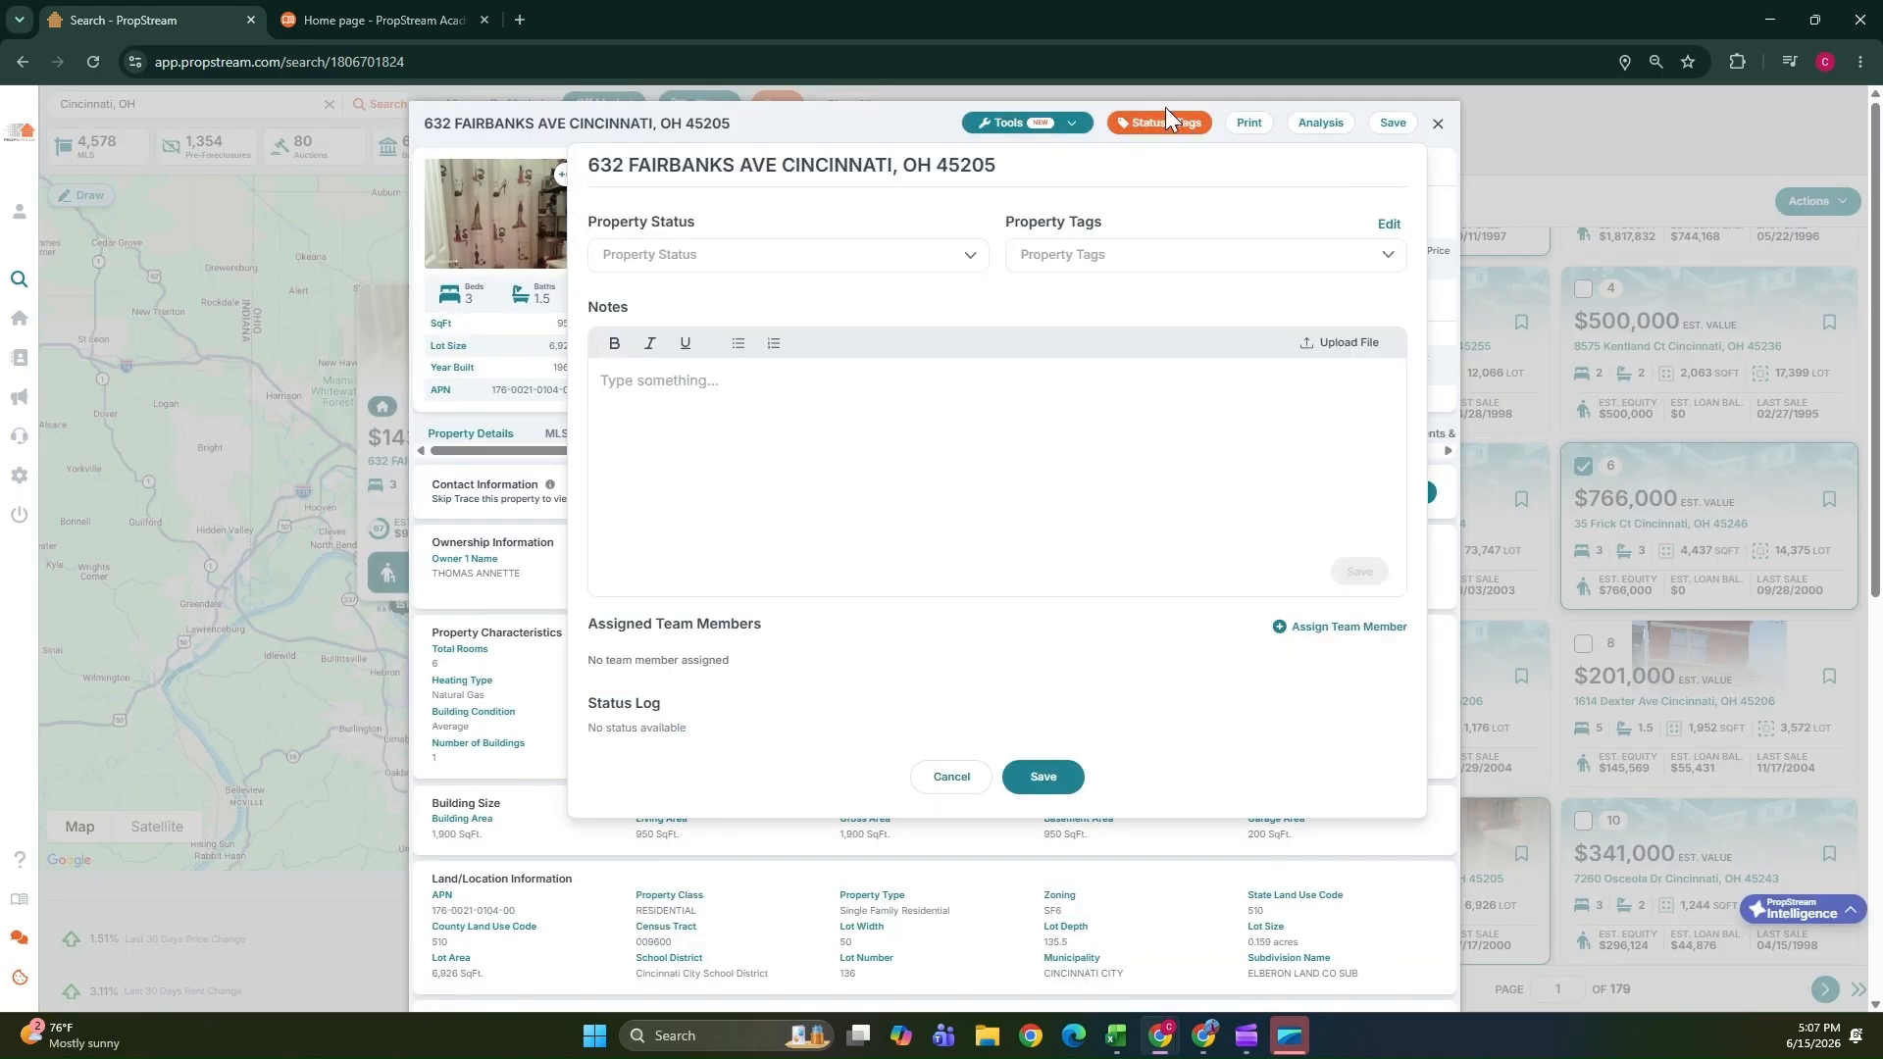
{"action": "left_click", "coordinate": [1312, 633]}
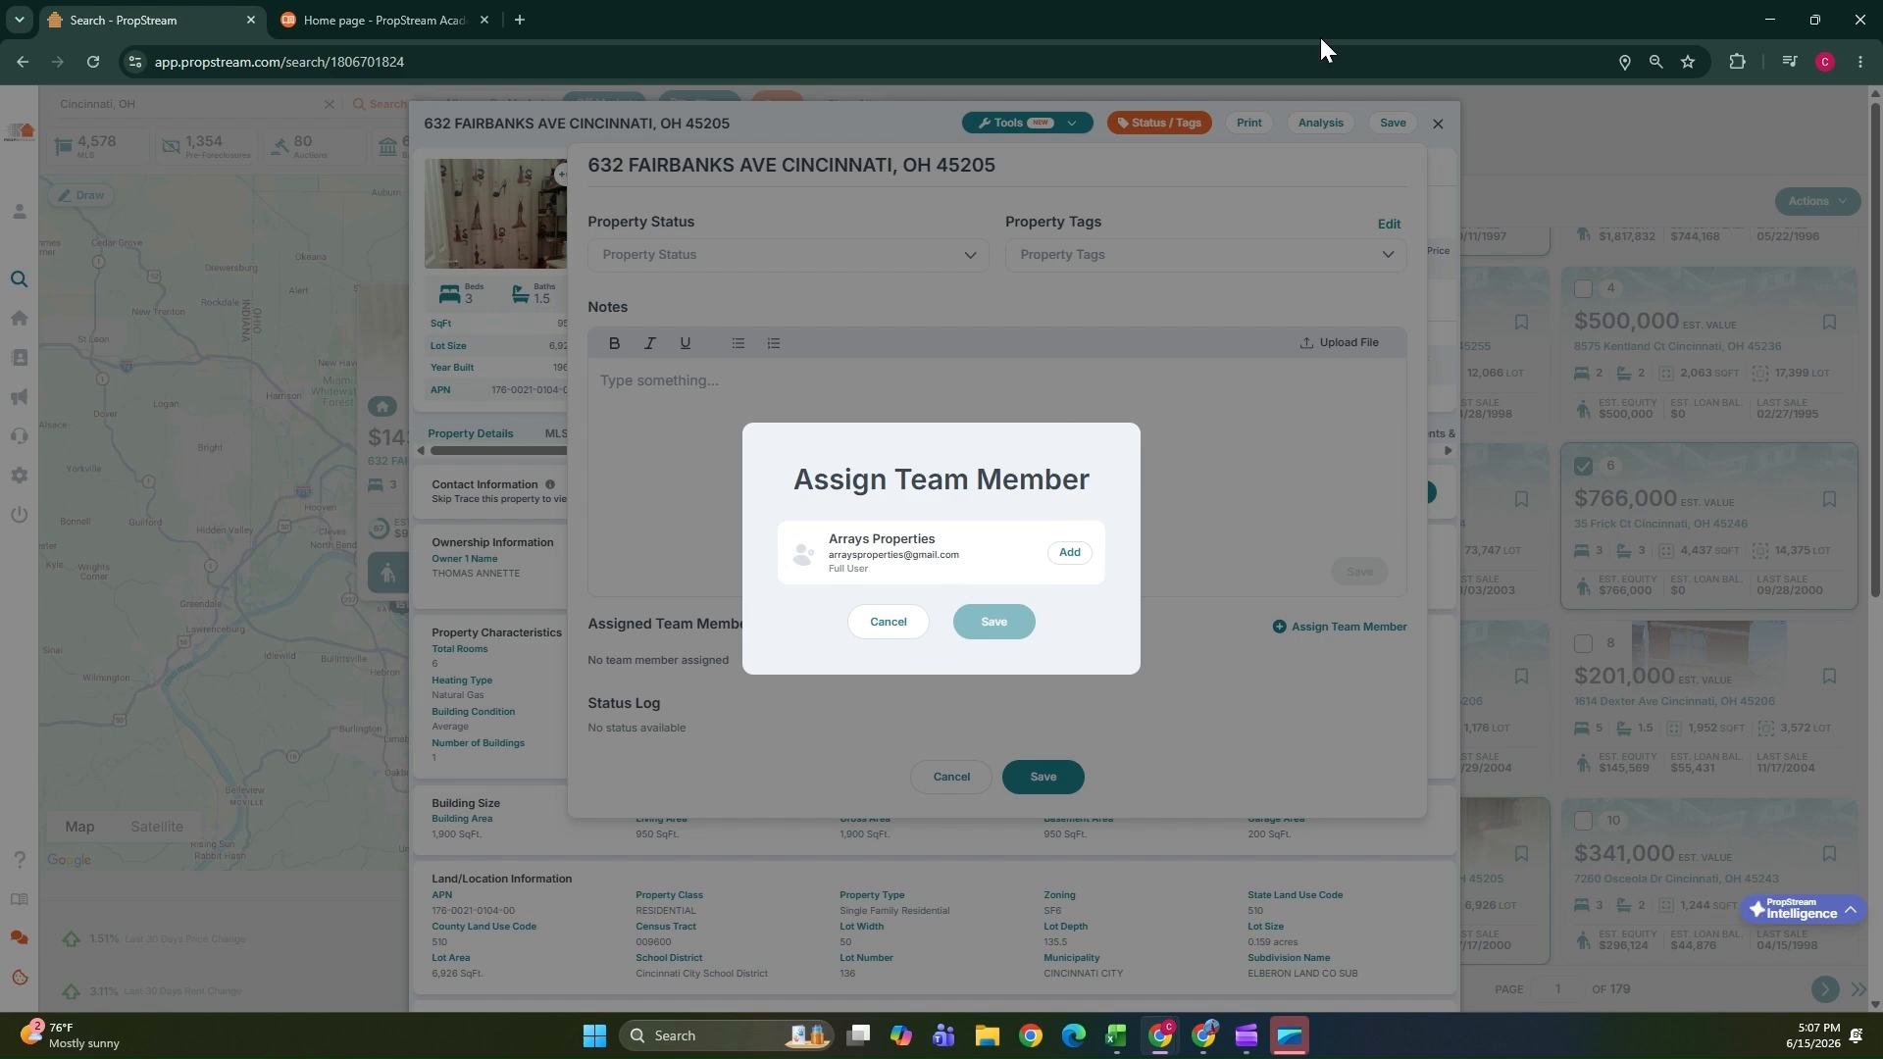
{"action": "left_click", "coordinate": [875, 623]}
{"action": "left_click", "coordinate": [950, 780]}
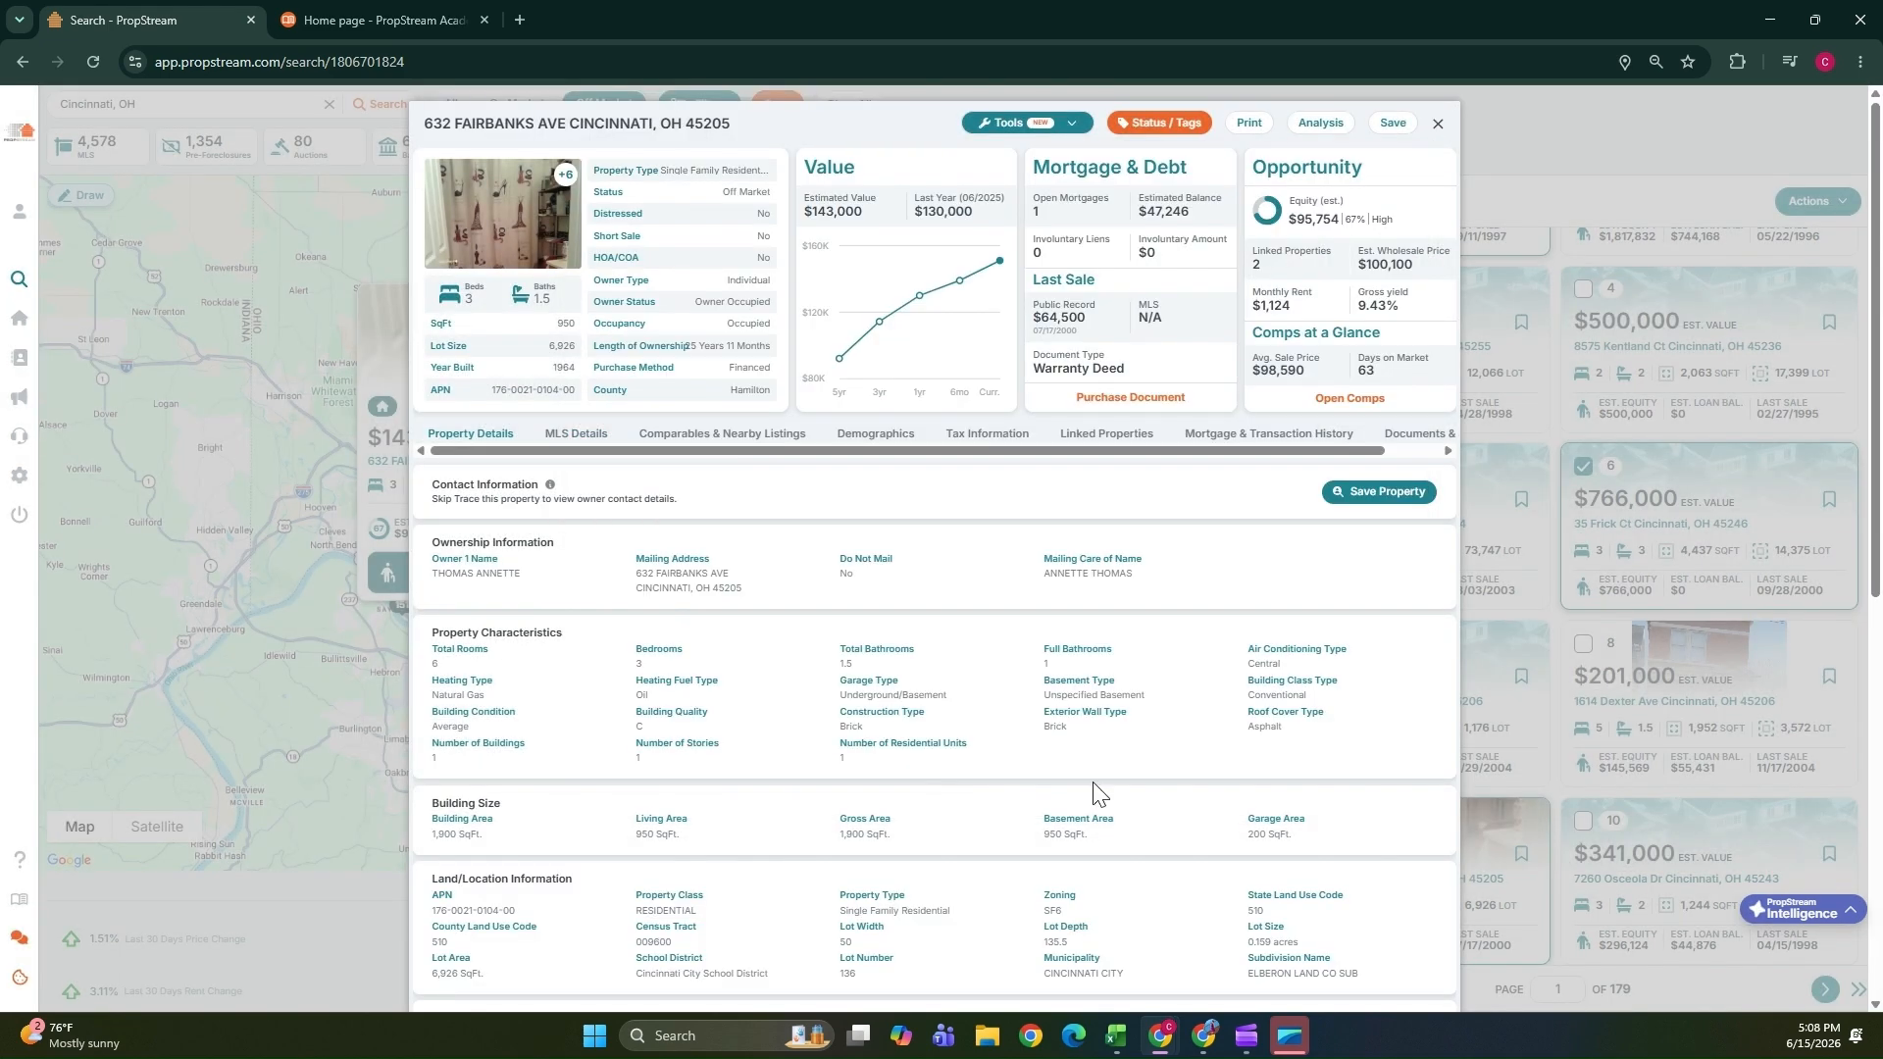
{"action": "left_click", "coordinate": [1439, 126]}
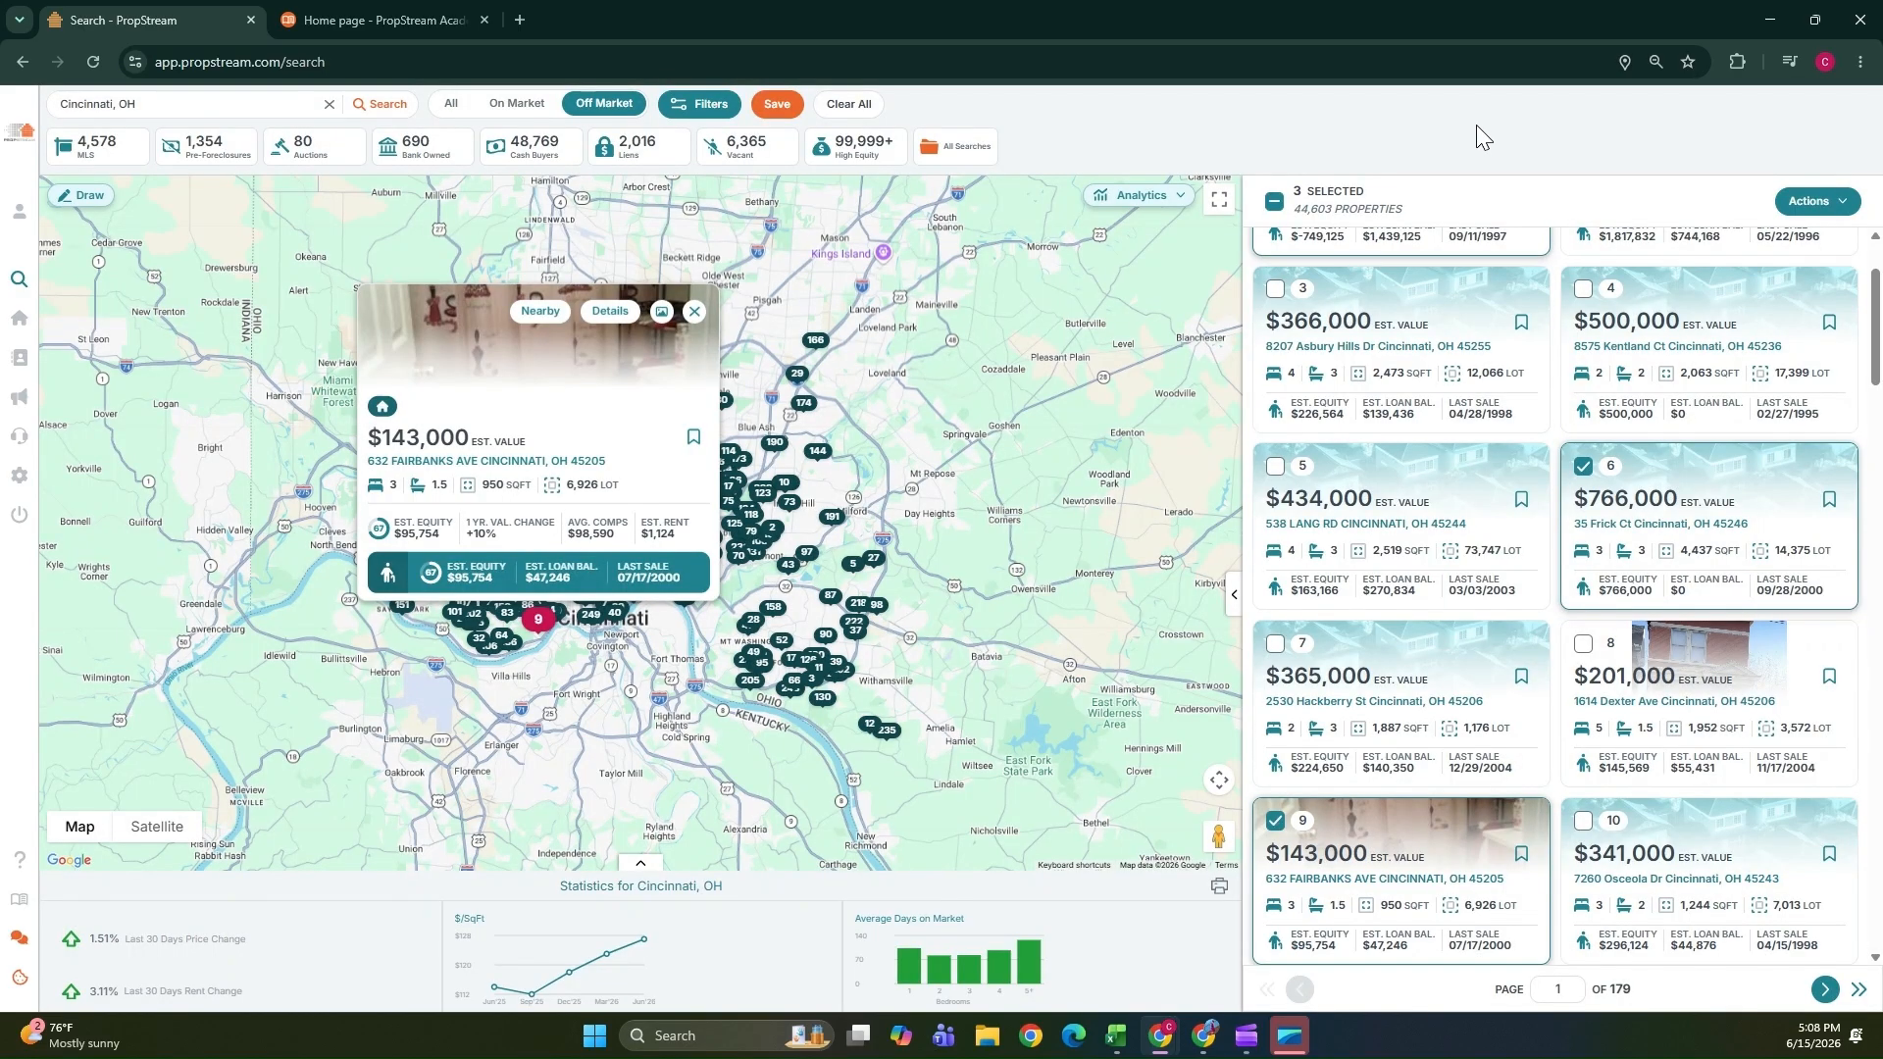
{"action": "left_click", "coordinate": [694, 311]}
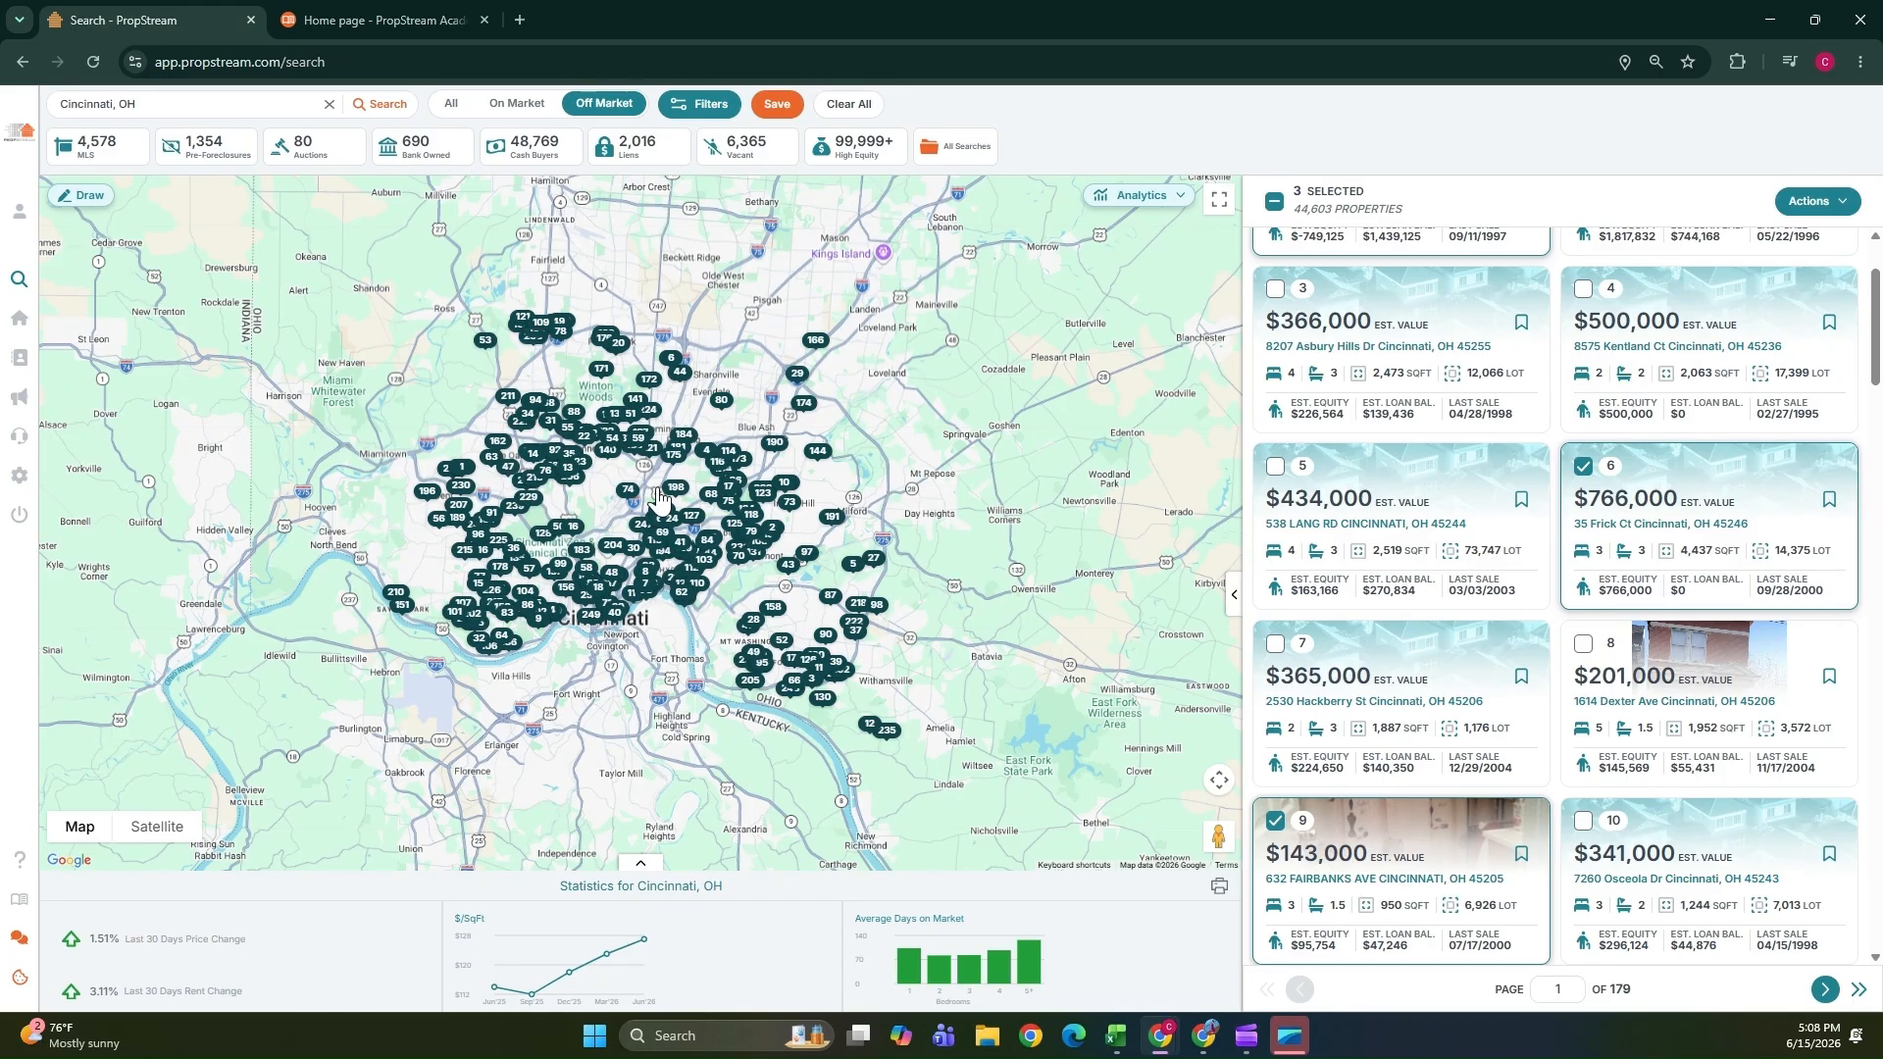
Open My Properties to view the saved properties and marketing lists.
{"action": "mouse_move", "coordinate": [16, 233]}
{"action": "left_click", "coordinate": [29, 322]}
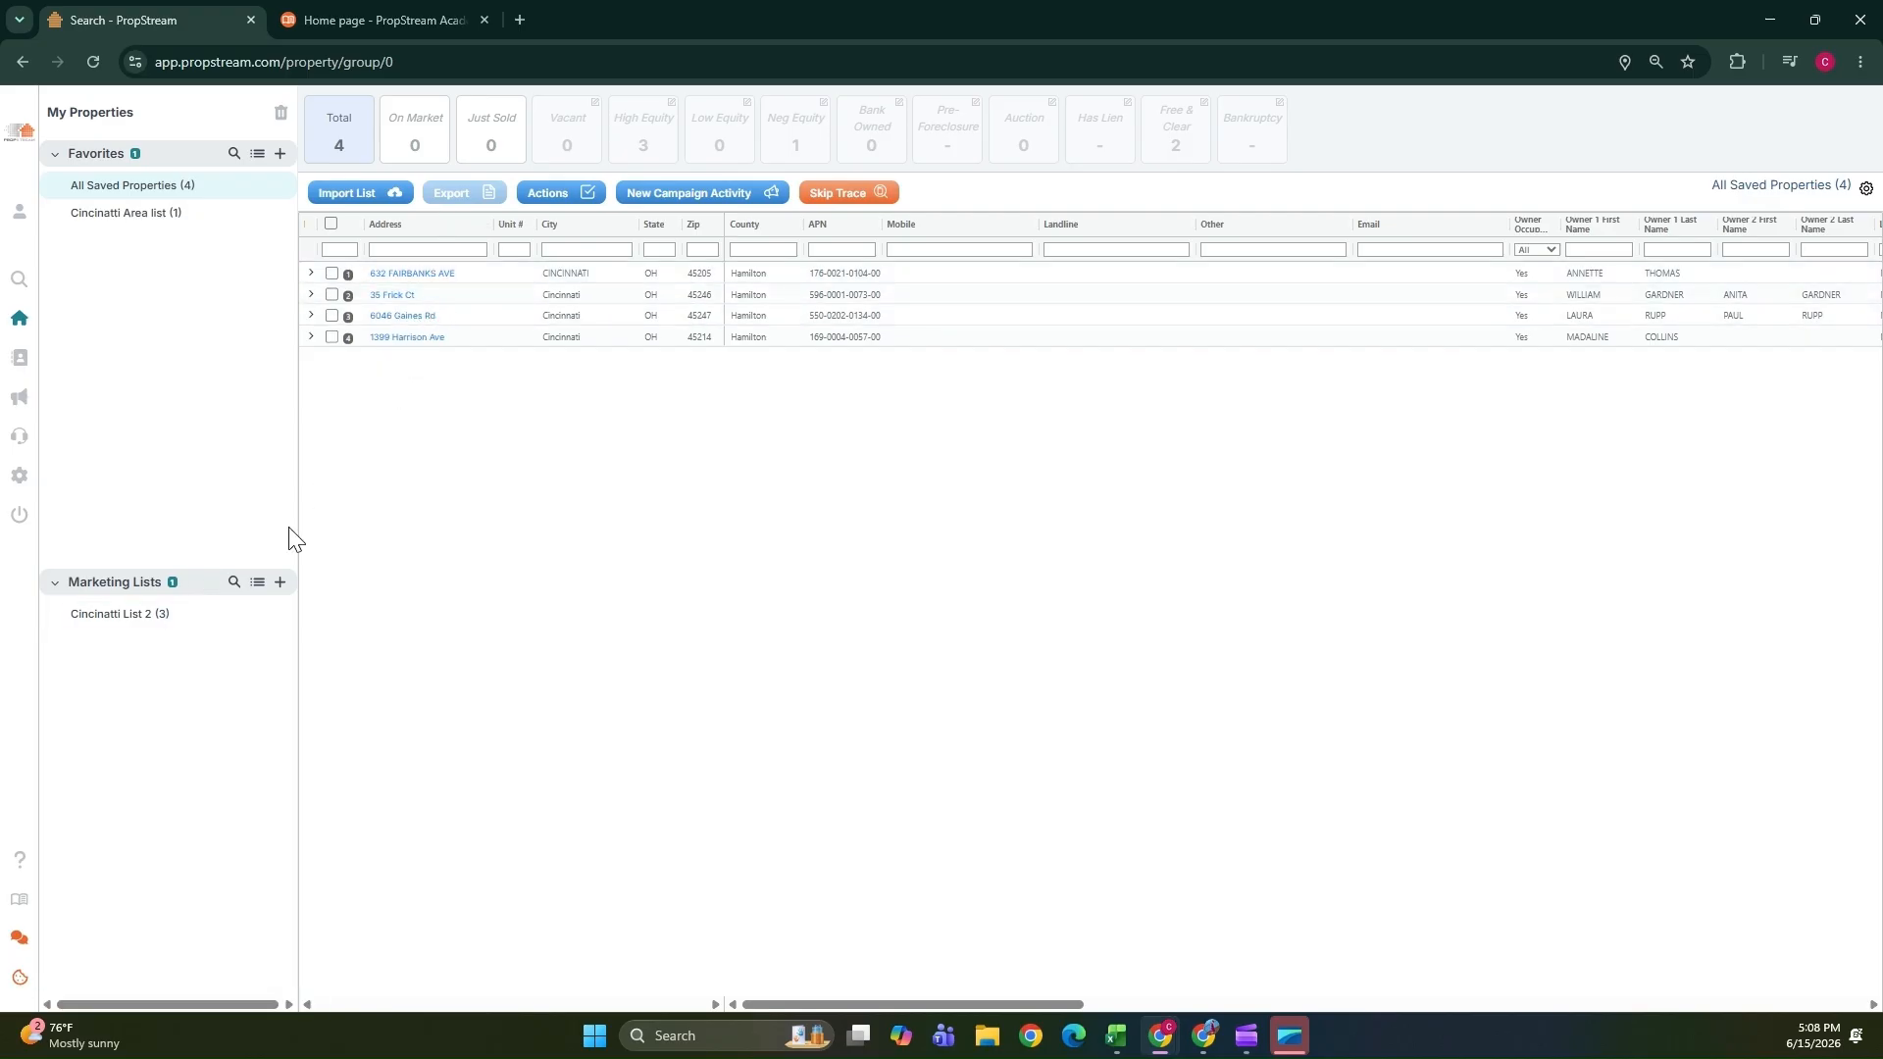
{"action": "mouse_move", "coordinate": [33, 127]}
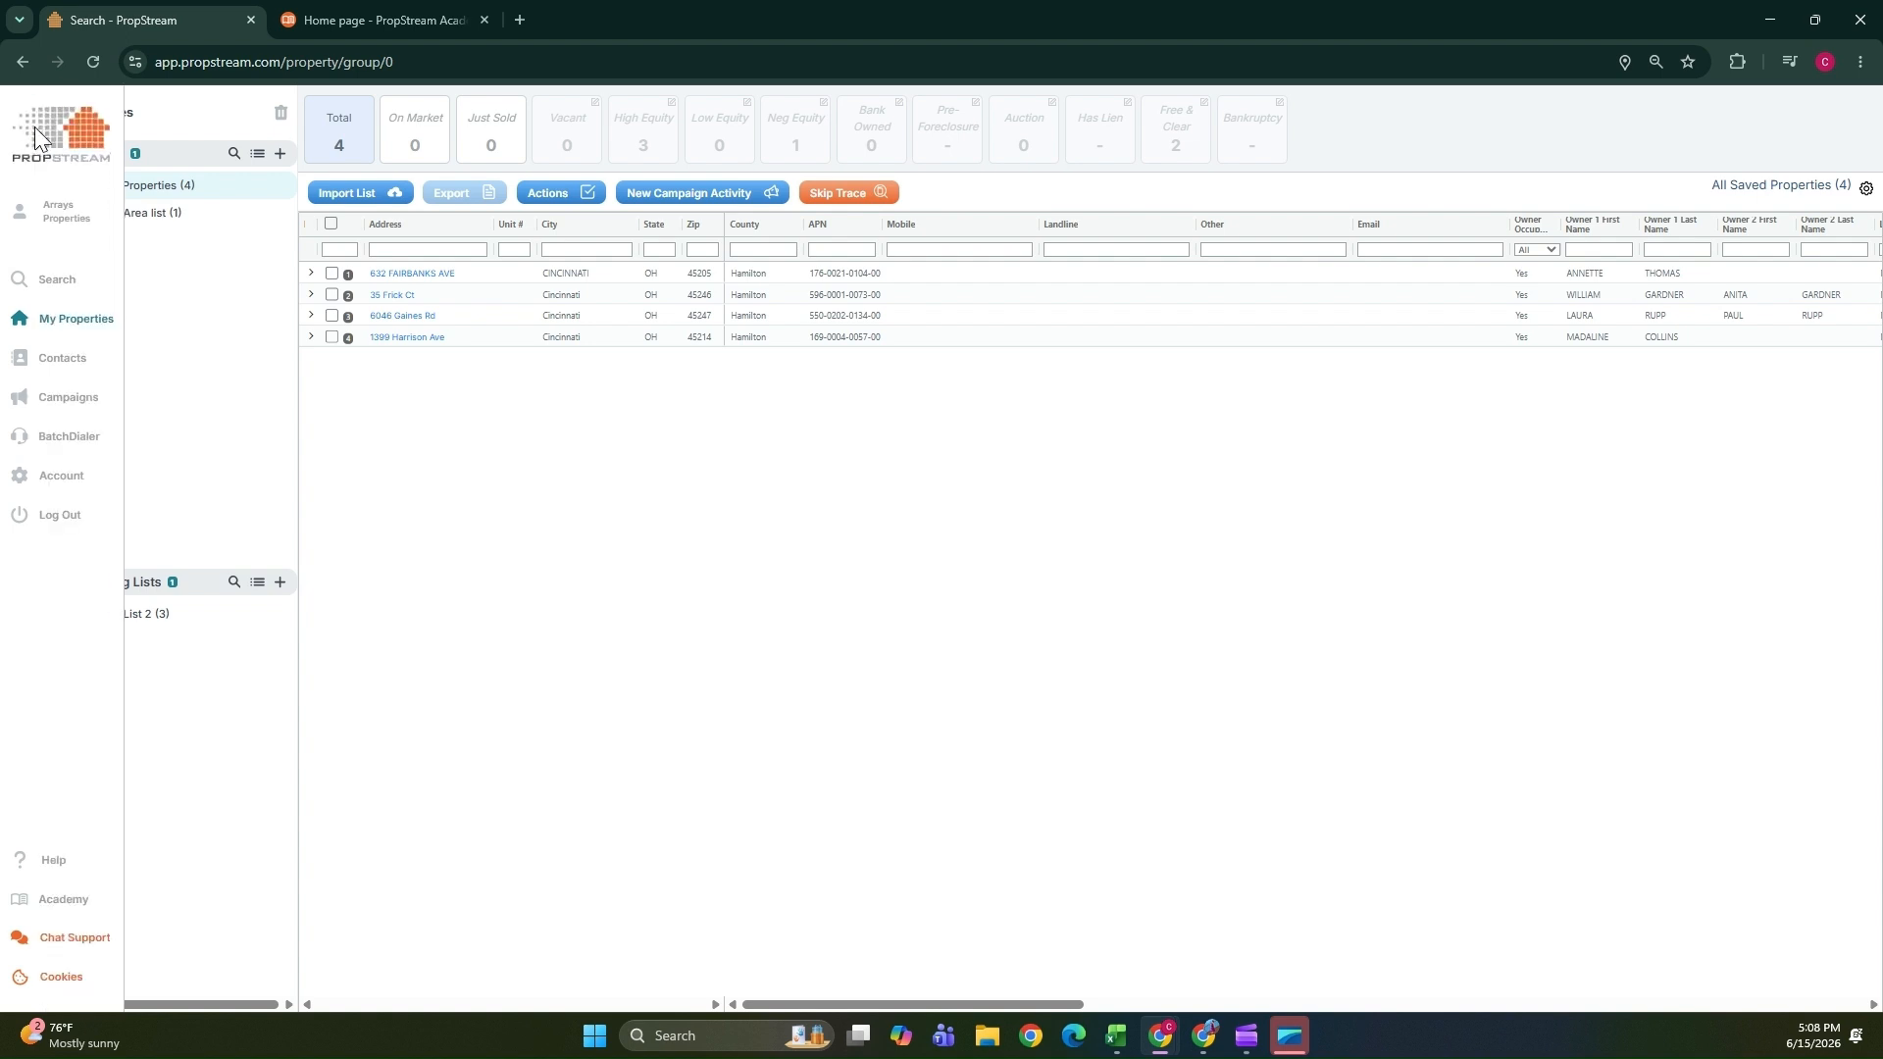